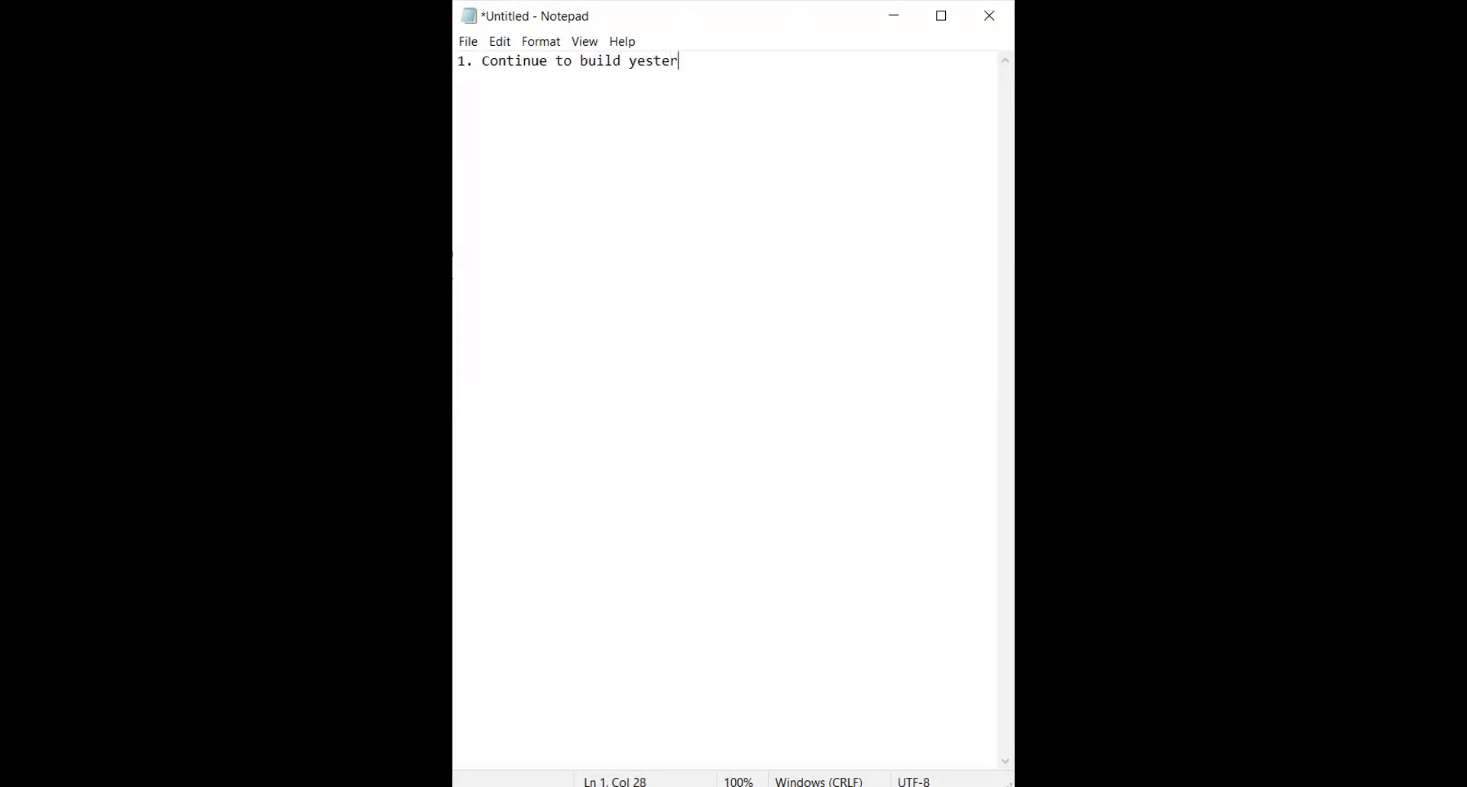
Finish the first list item as "Continue to build yesterday's graphs" and add "2. Developing Marks card"
type("'s graphs")
key("Return")
type("2. Developing Marks card")
key("Return")
Add the list items "3. Animations" and "4. Maps" to the plan
type("3.")
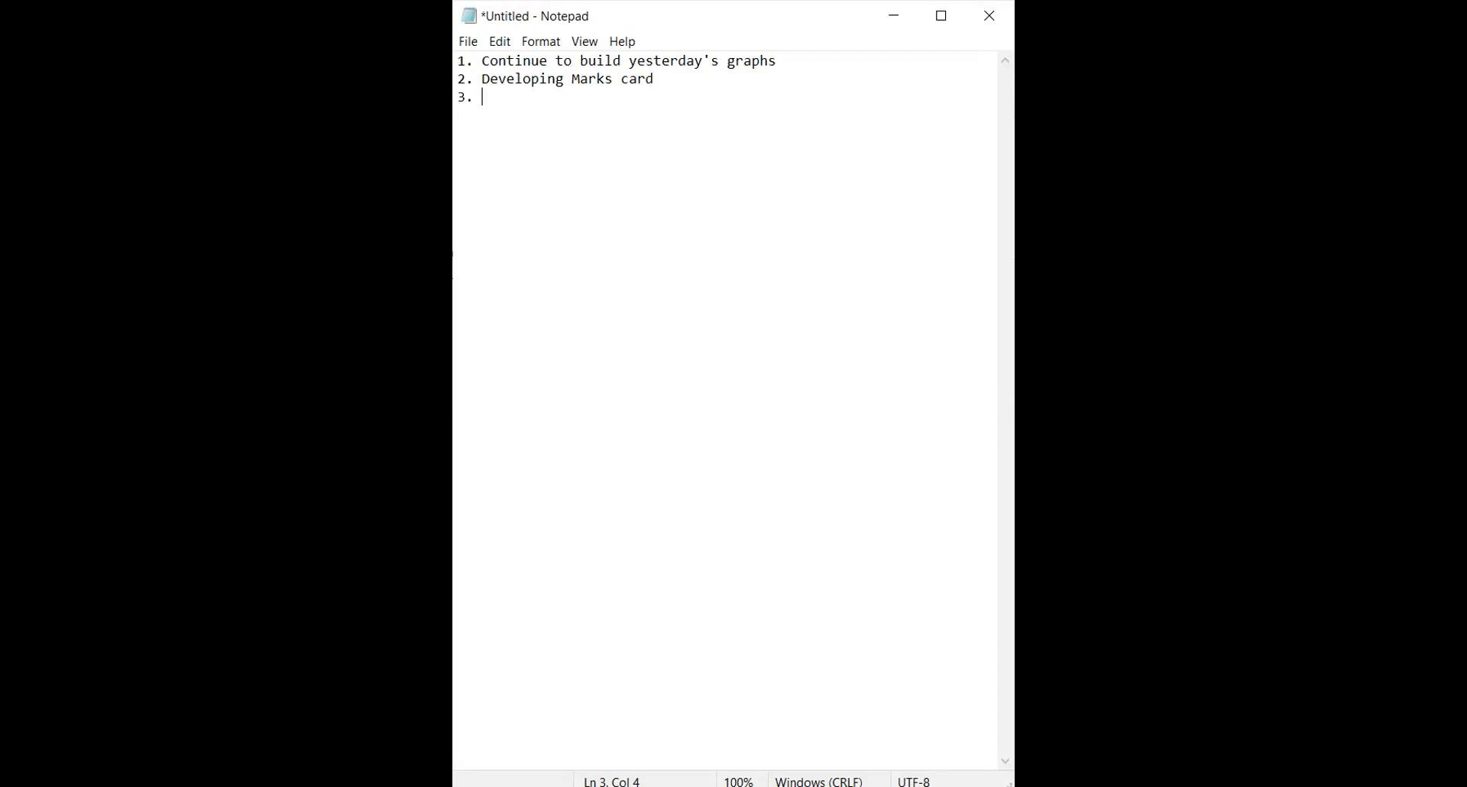
type("Animations")
key("Return")
type("4.Maps")
key("Left")
key("Left")
key("Left")
key("Left")
Add the list items "5. Build Hierarchies" and "6. Certifications in tableau" to the plan
type("5.")
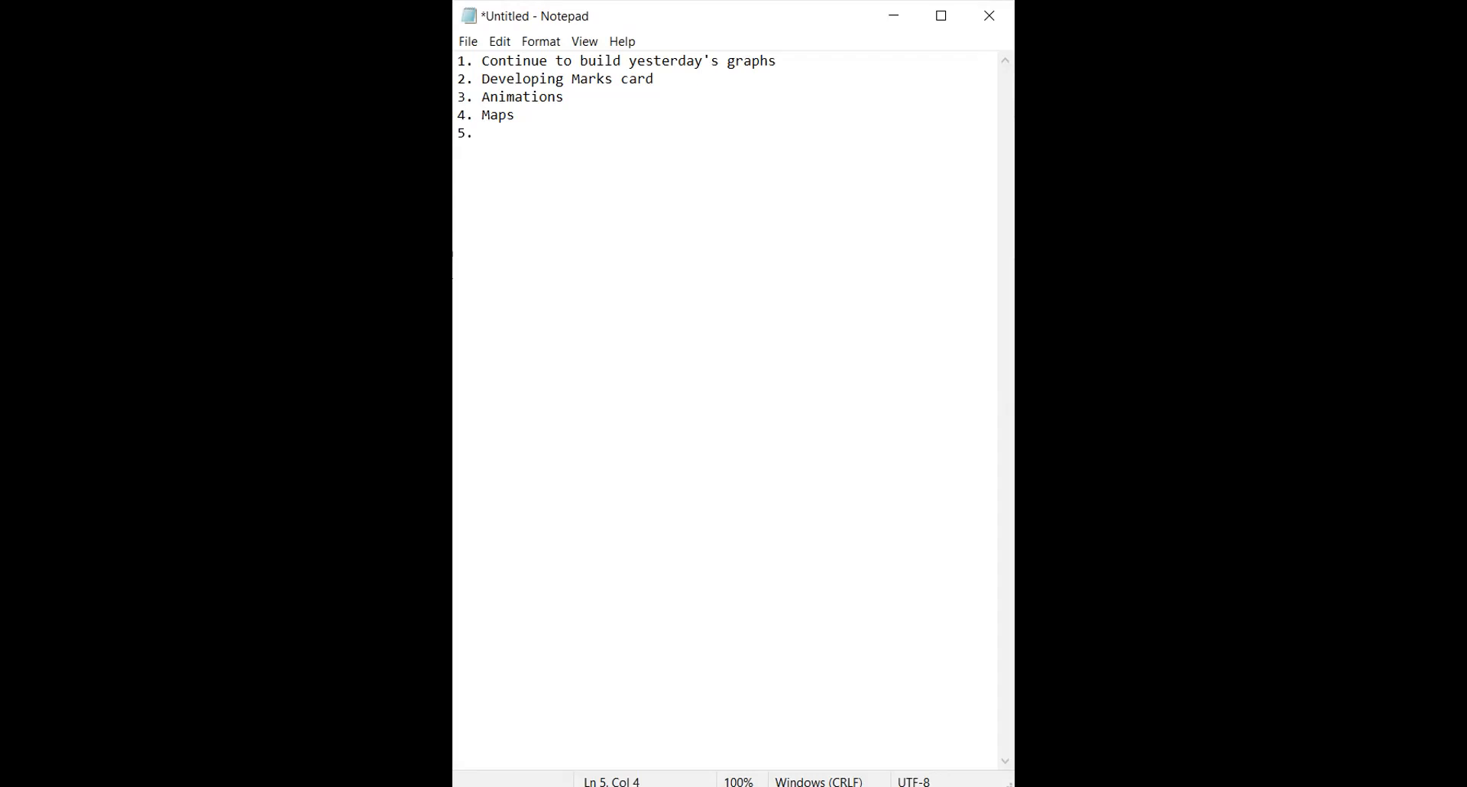
type(" Build Hierarchies")
key("Return")
type("6. Certifications")
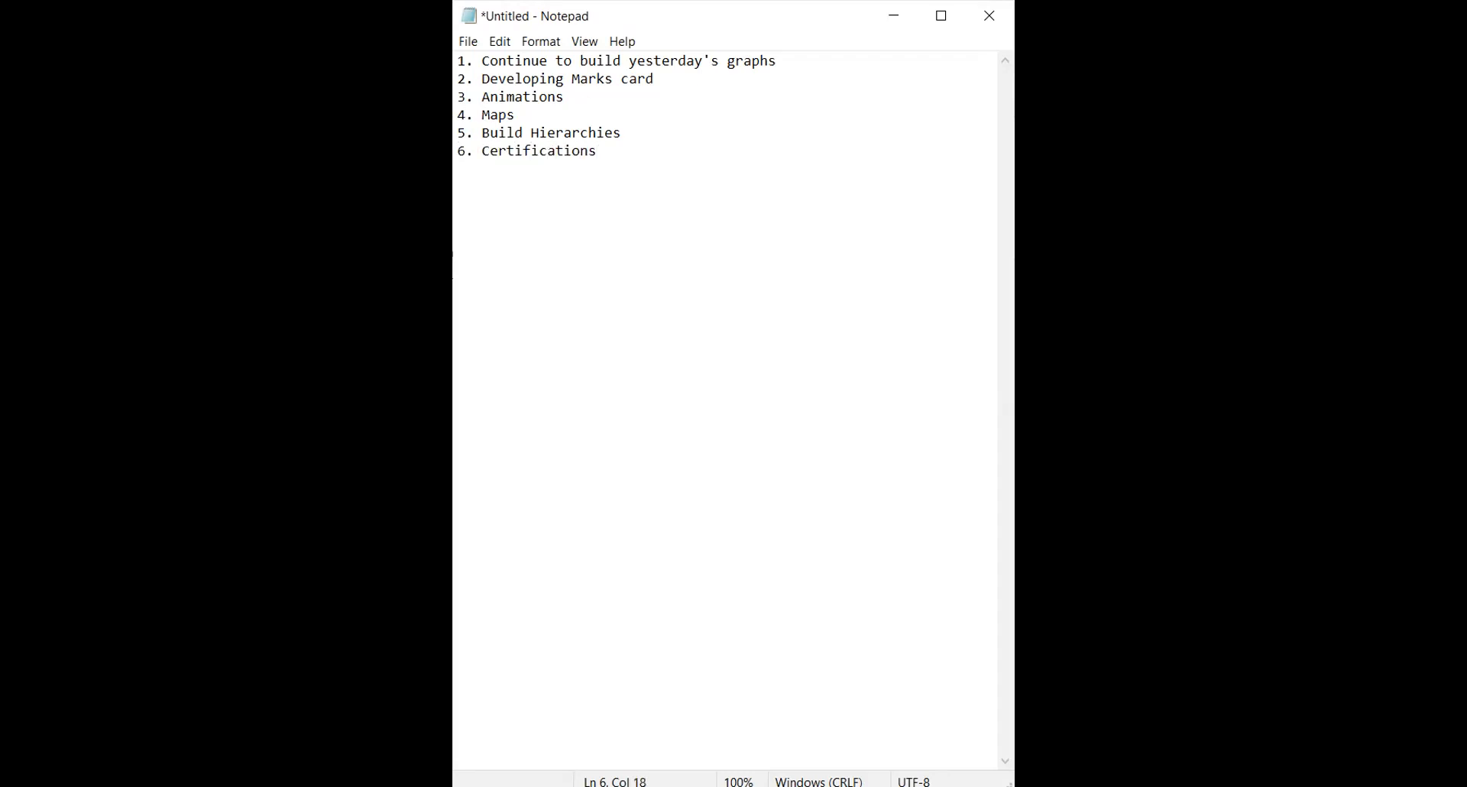
type(" in tableau")
Save the plan on the Desktop as TableauPlan2023.txt
key("alt+f")
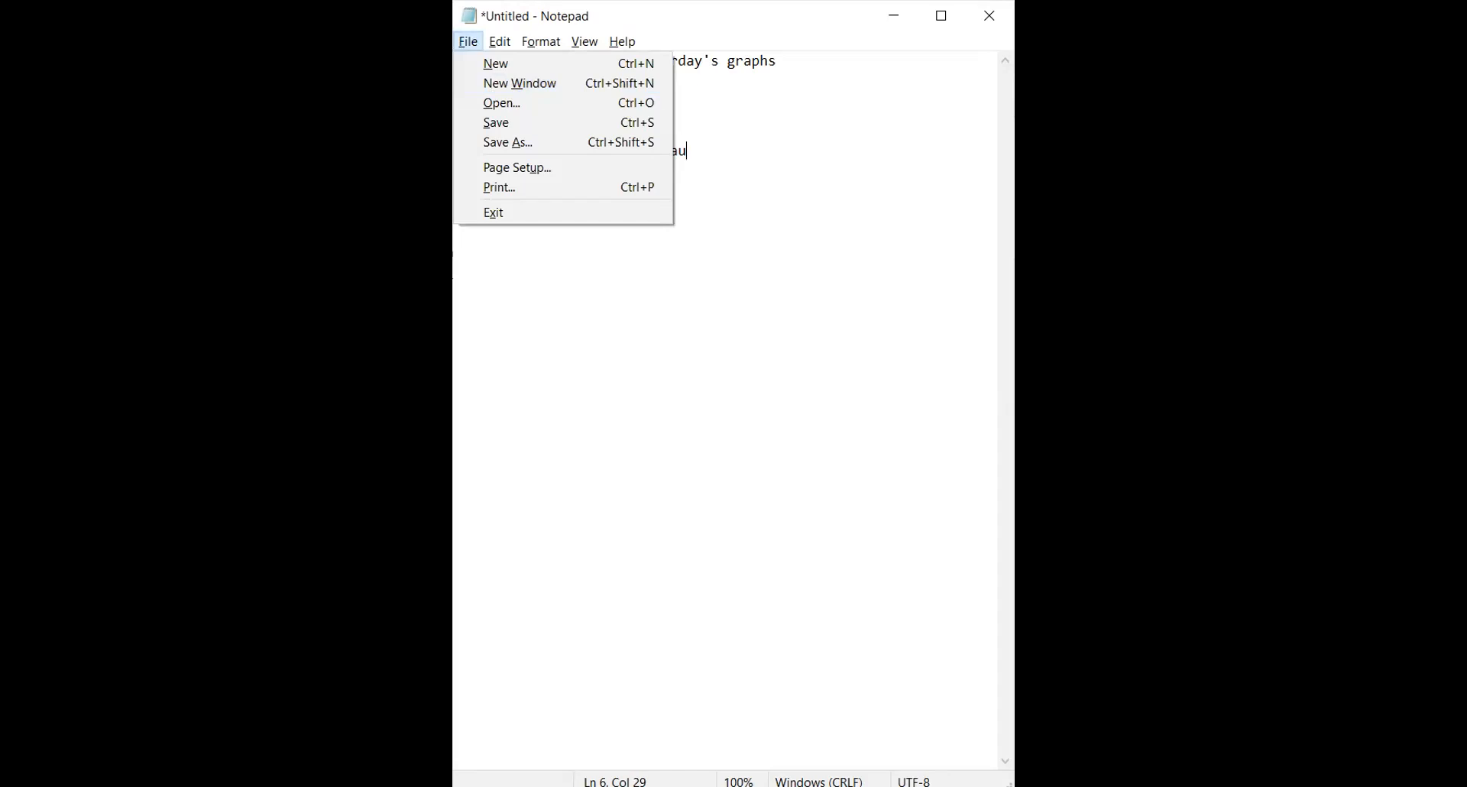
left_click(519, 139)
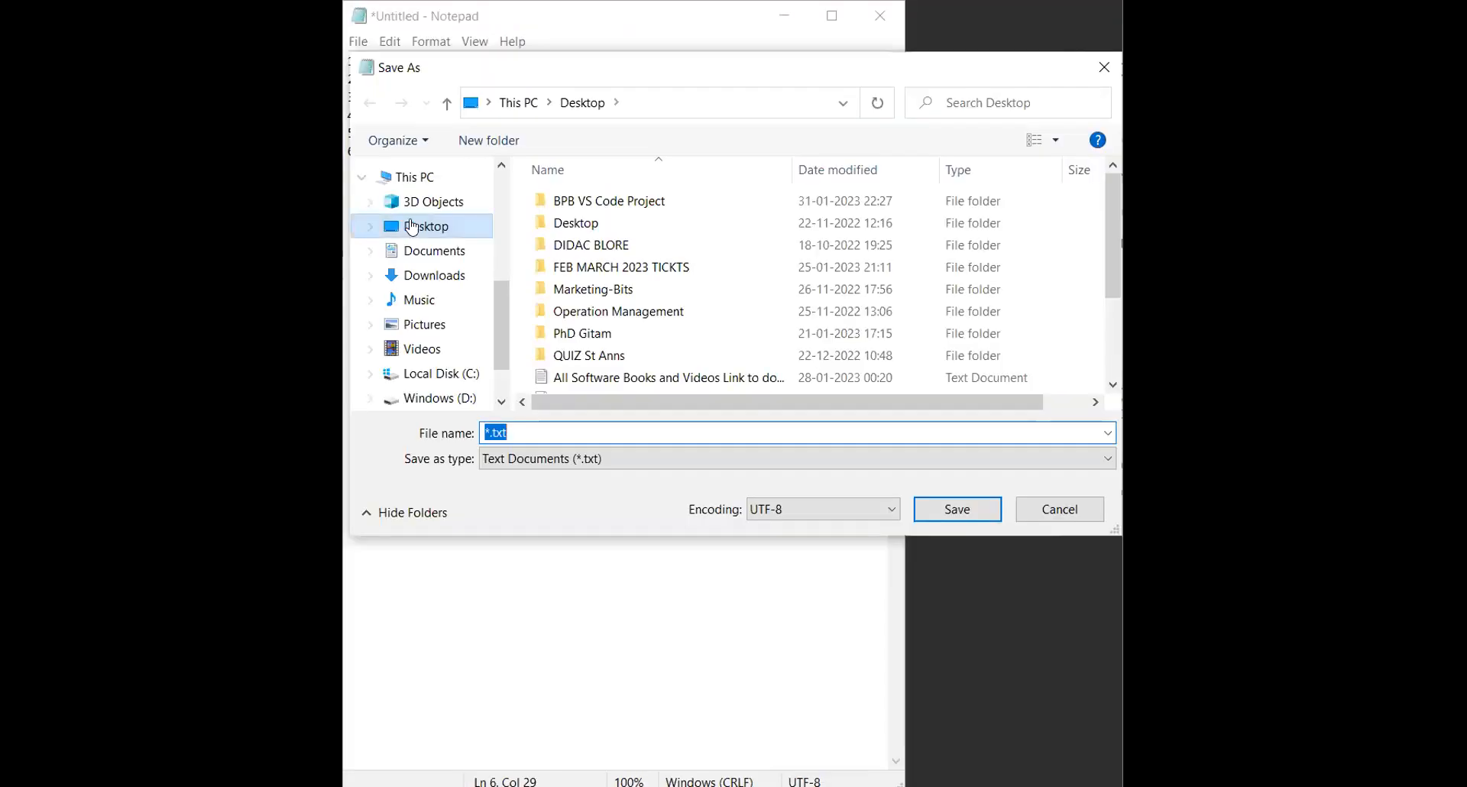
left_click(424, 222)
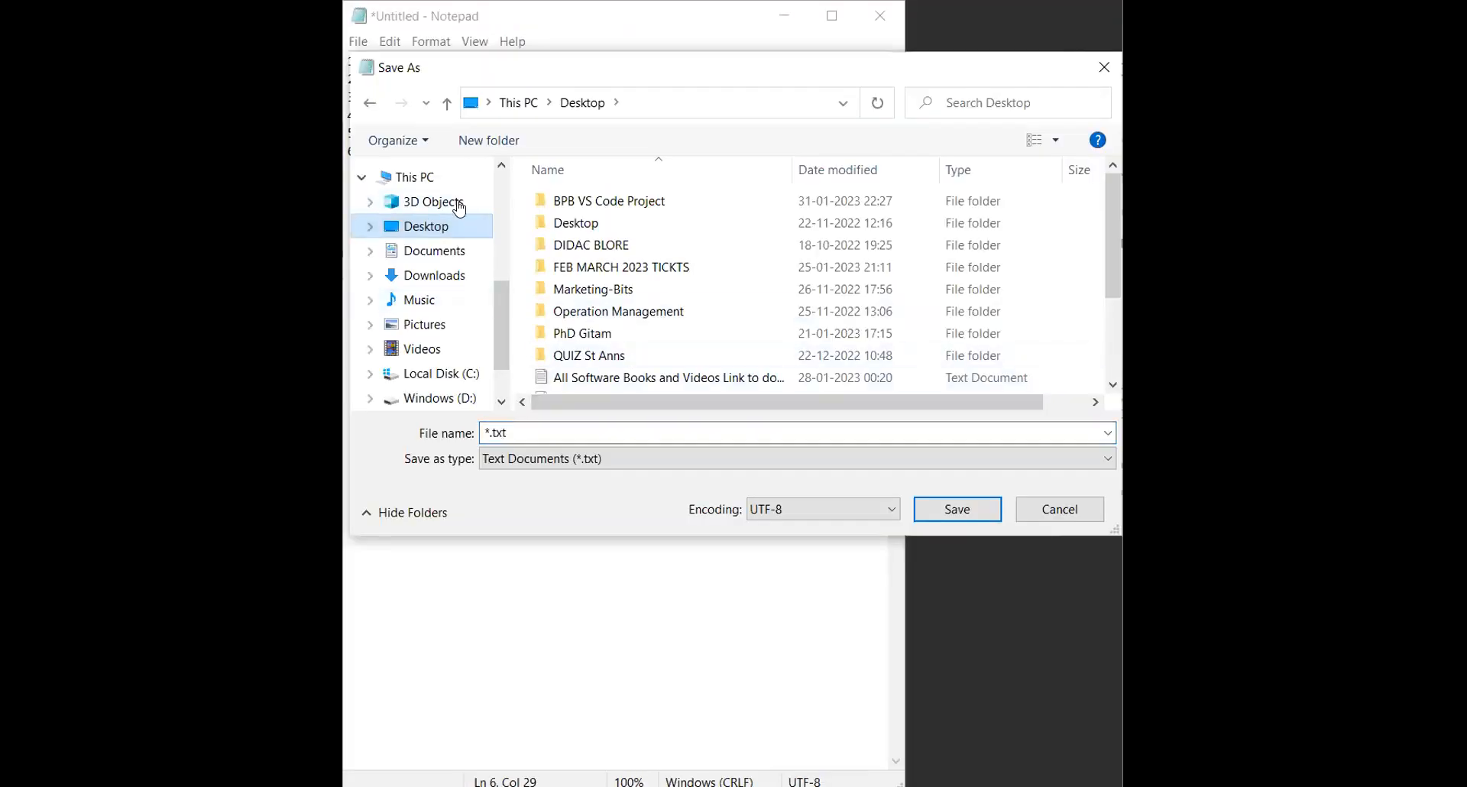
left_click(549, 425)
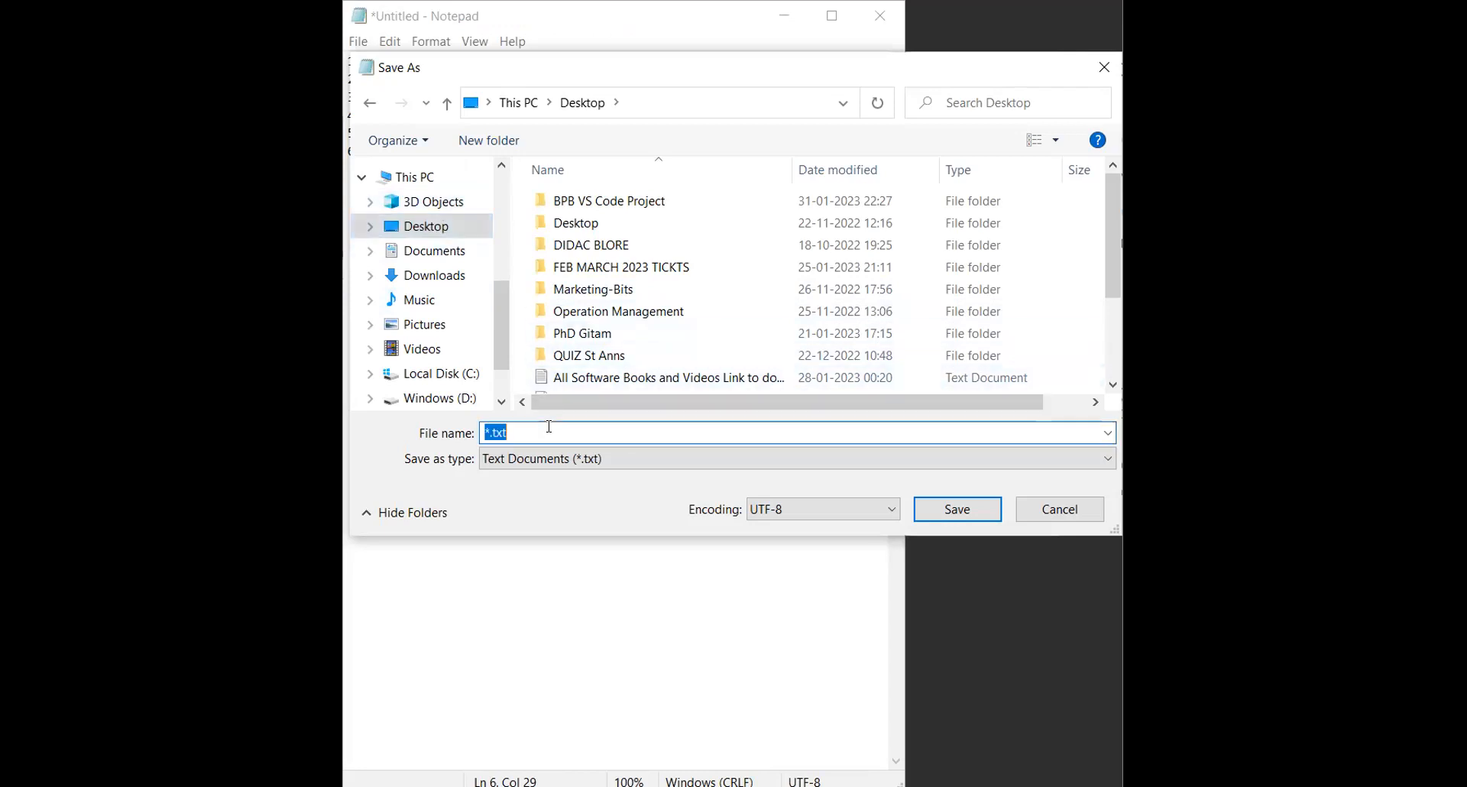
key("Home")
key("shift+Right")
type("TableauPlan22")
key("BackSpace")
type("023")
left_click(959, 509)
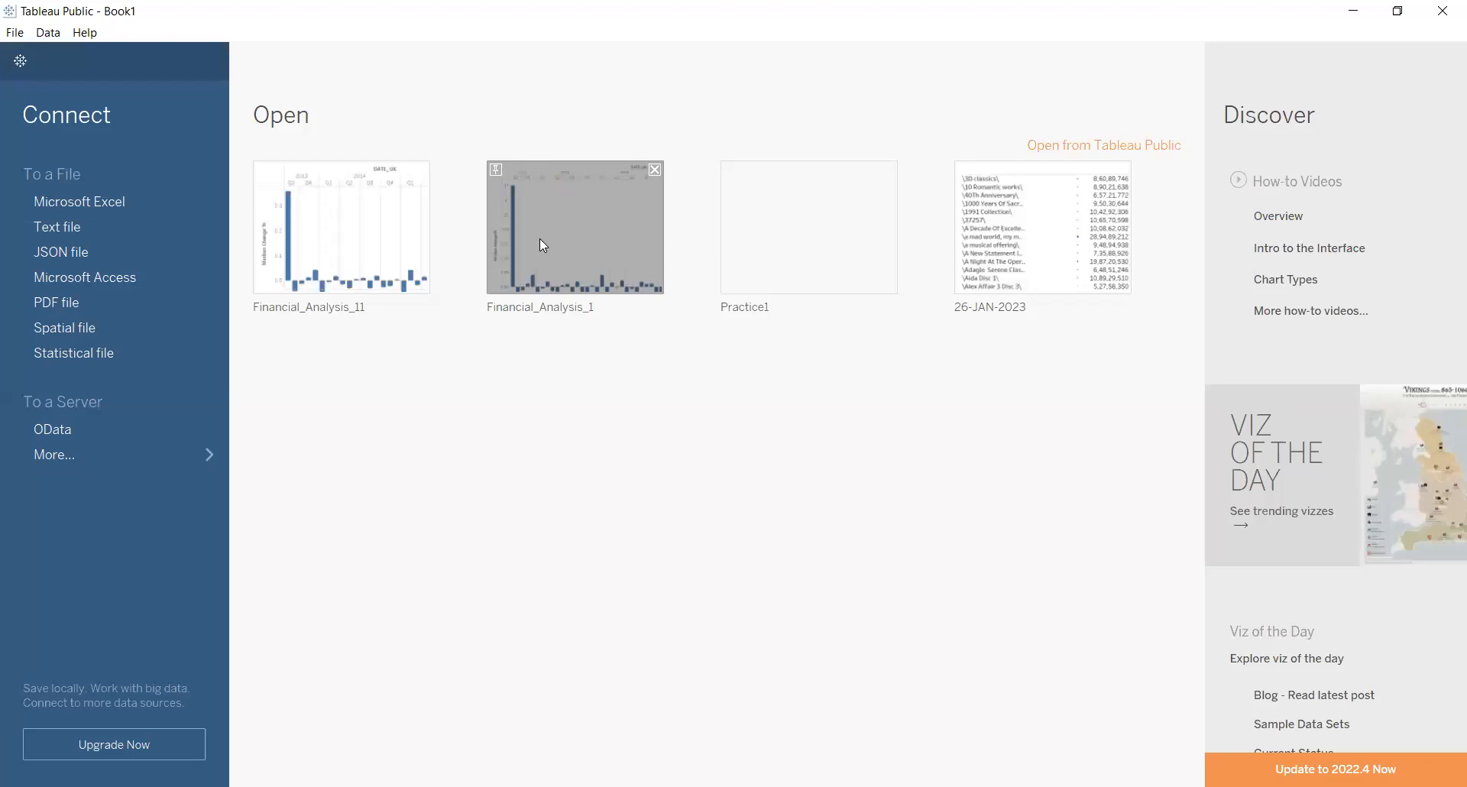
Switch to Tableau Public, open the Financial_Analysis_11 workbook and collapse the chart type suggestions
left_click(342, 243)
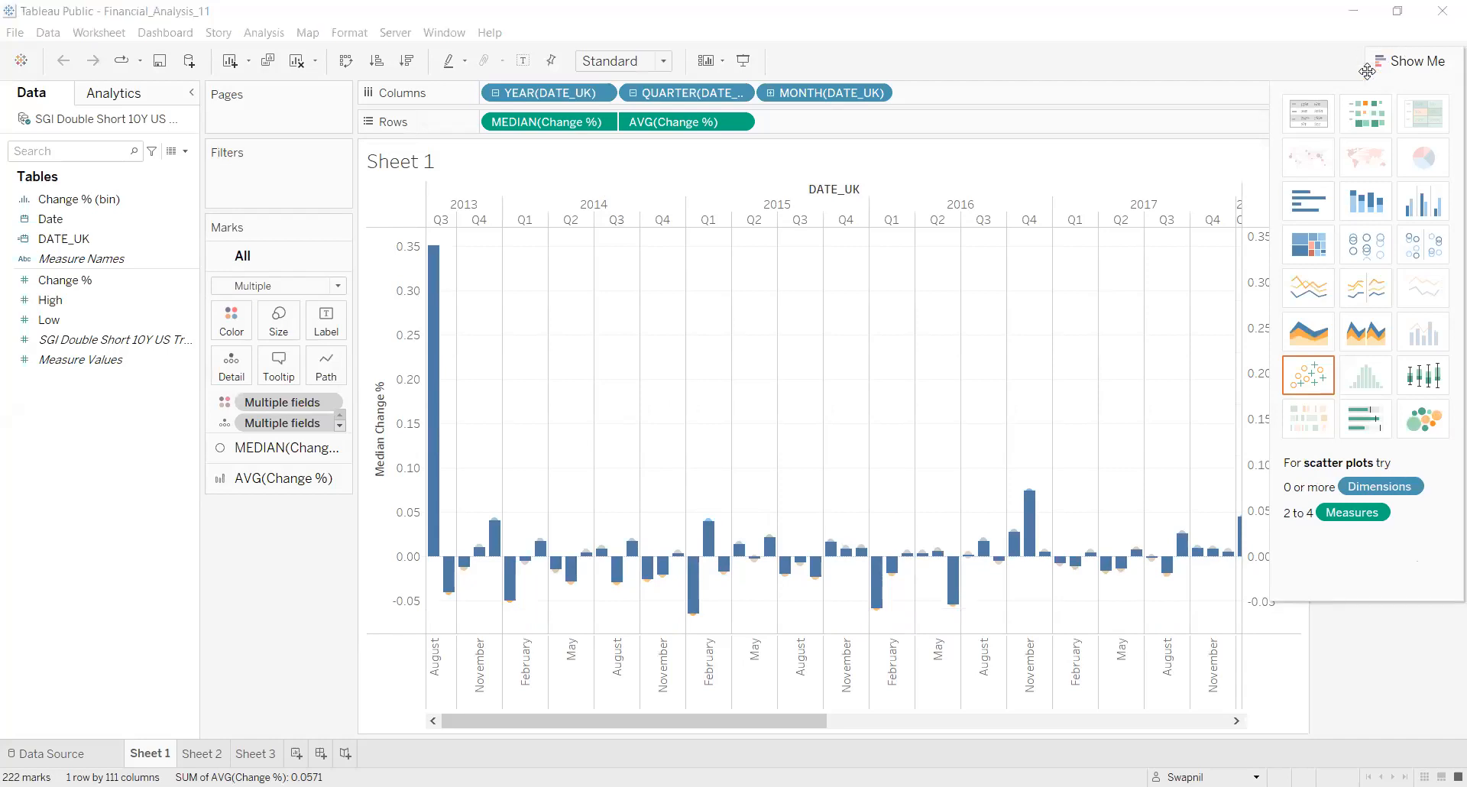
left_click(1405, 65)
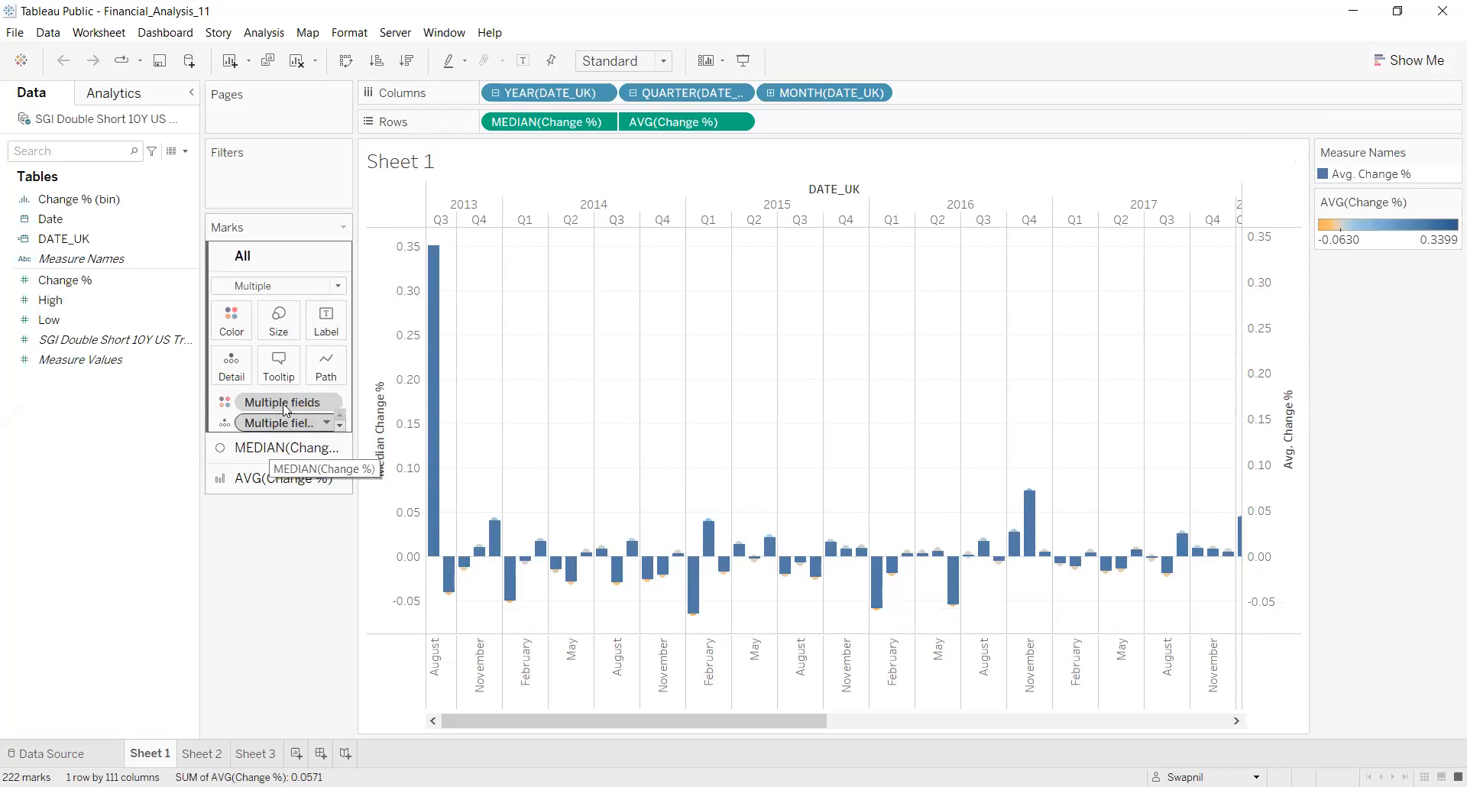
Show mark labels for all MEDIAN(Change %) marks, without allowing labels to overlap other marks
left_click(262, 453)
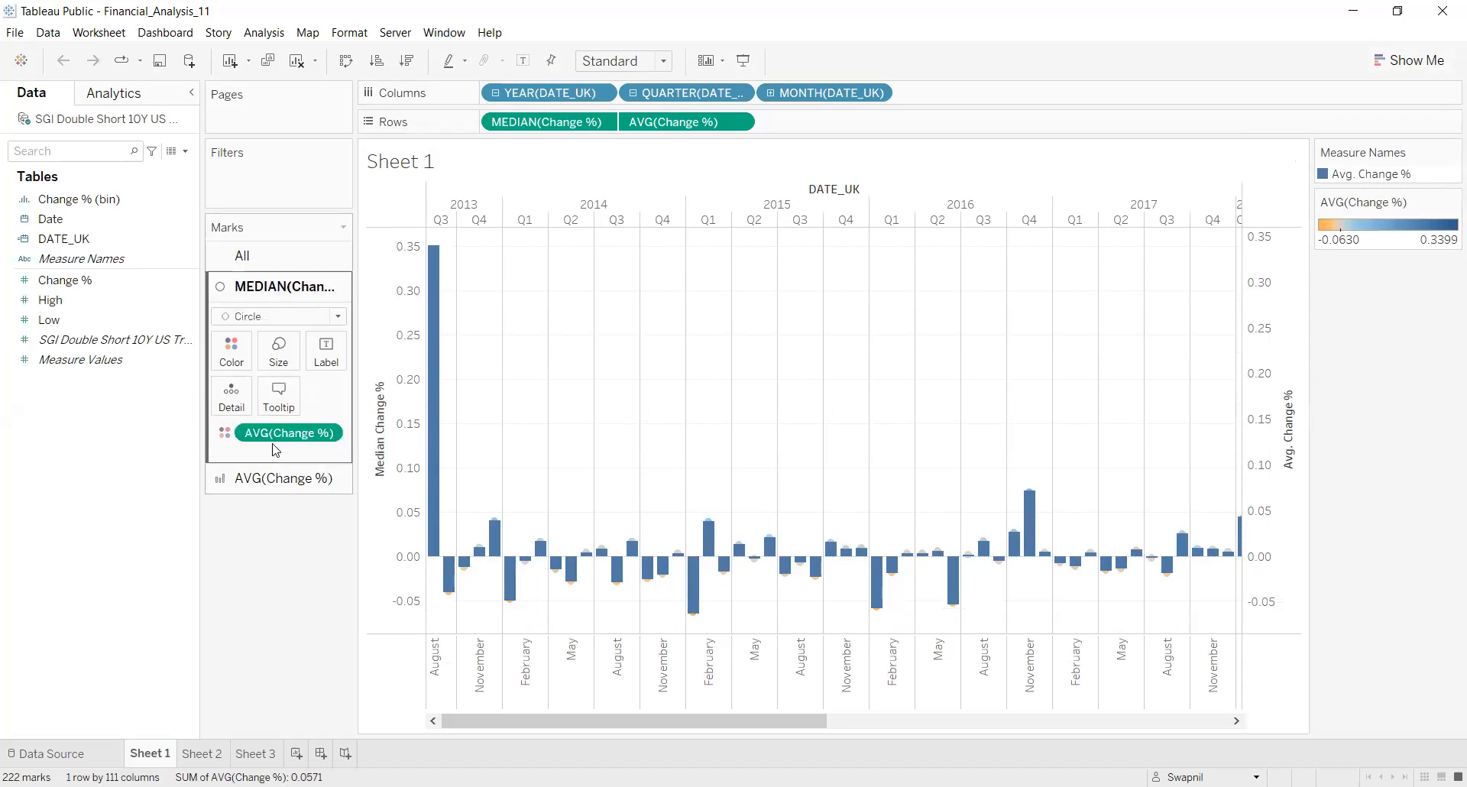
left_click(326, 354)
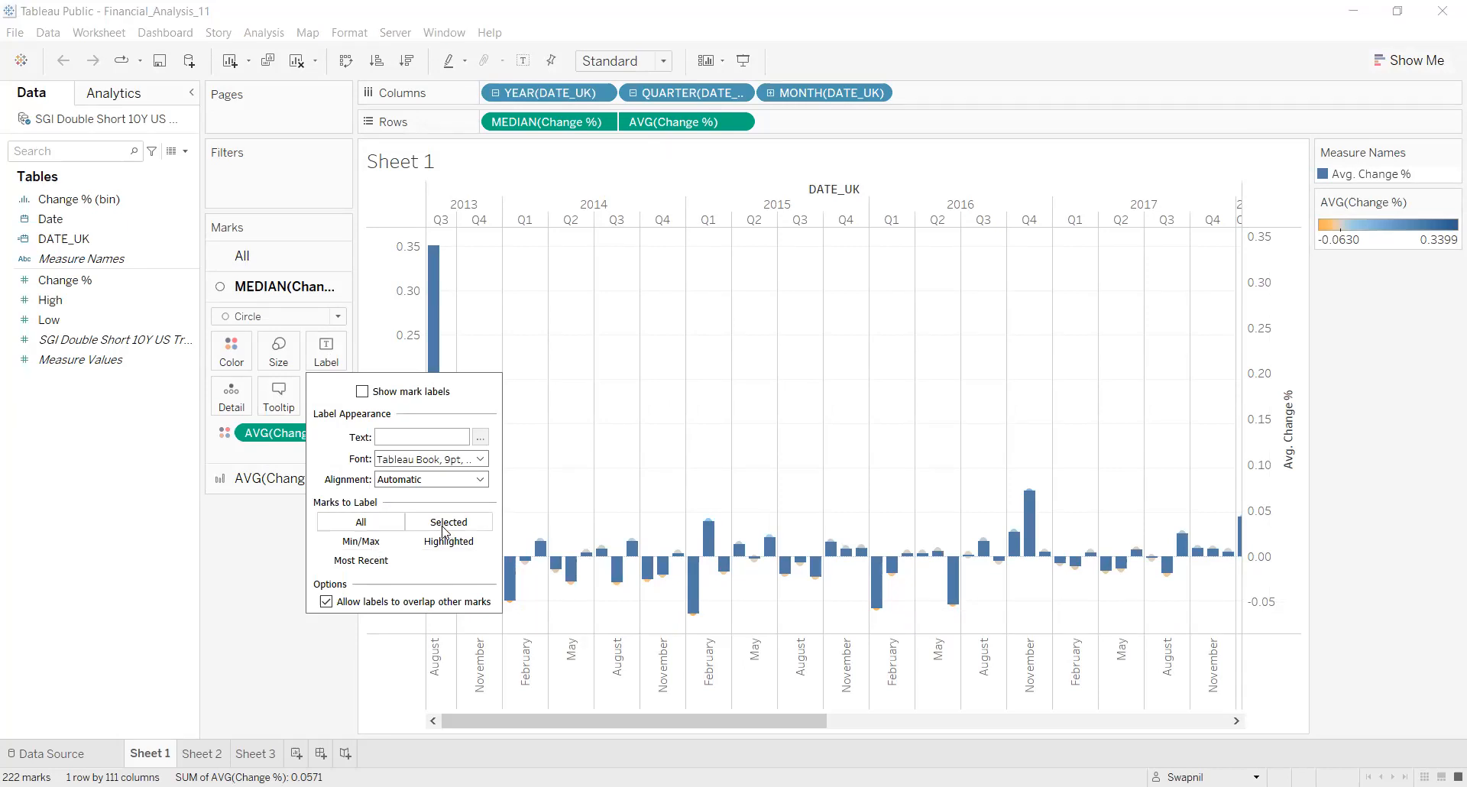
left_click(382, 547)
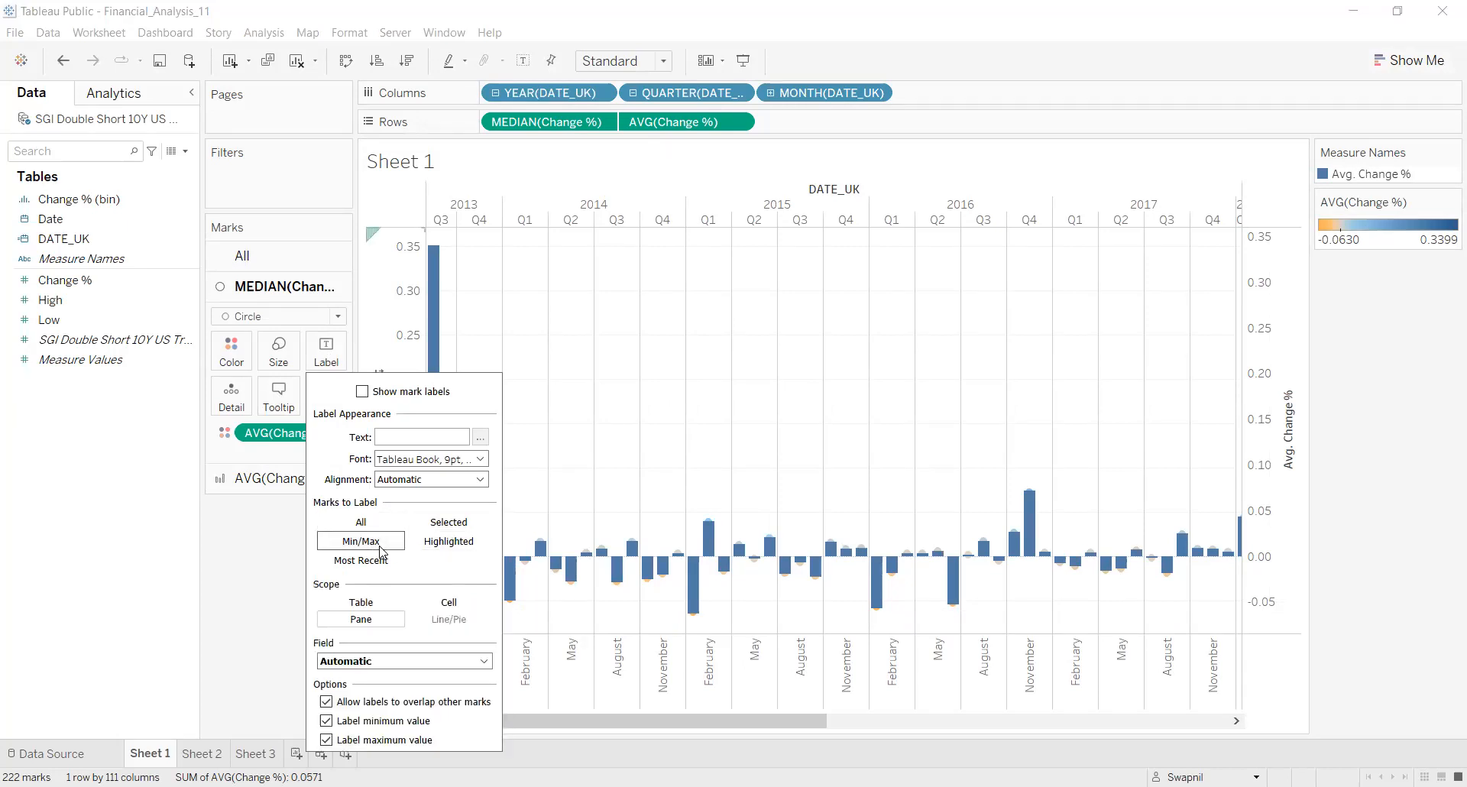
left_click(376, 557)
left_click(374, 541)
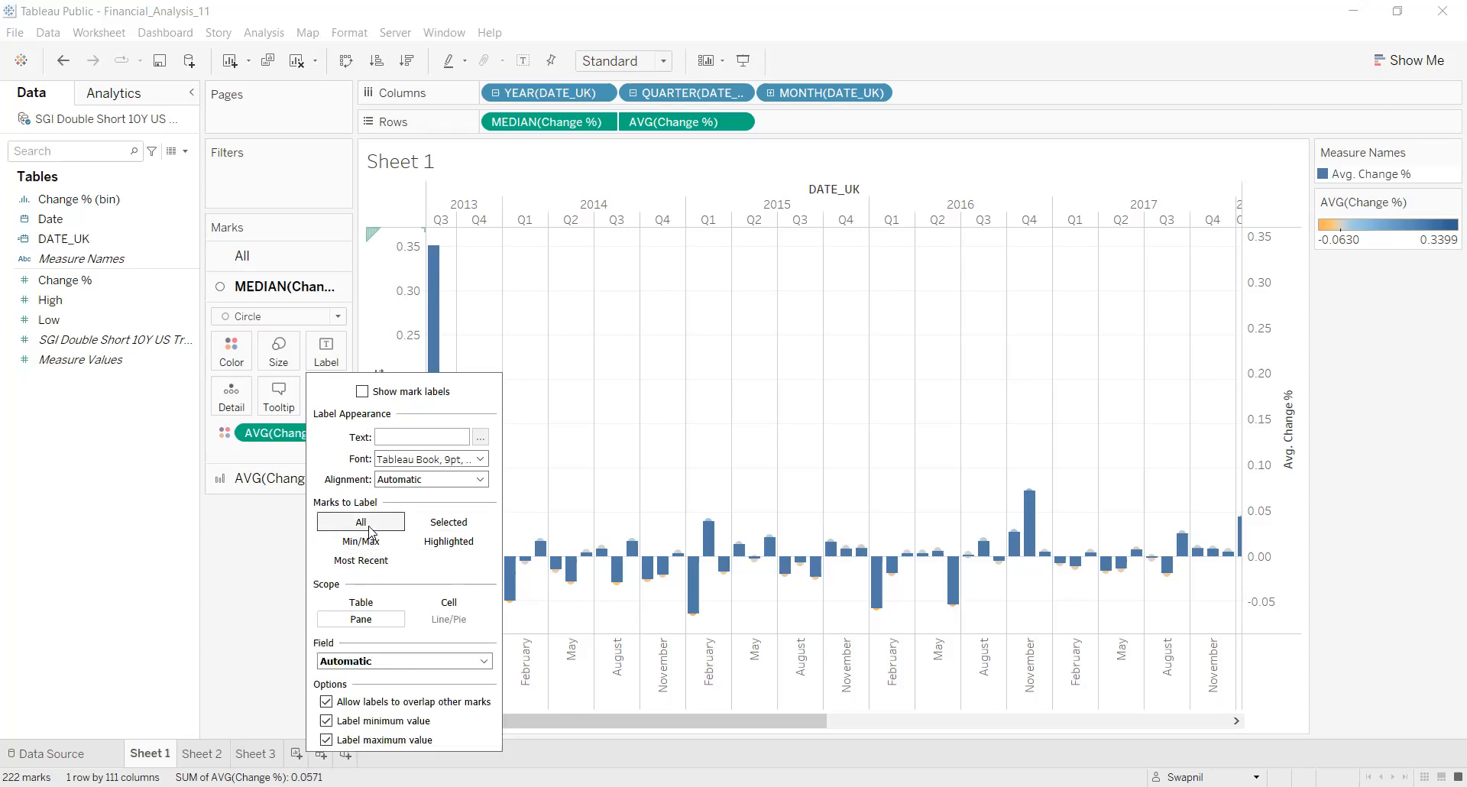
left_click(361, 522)
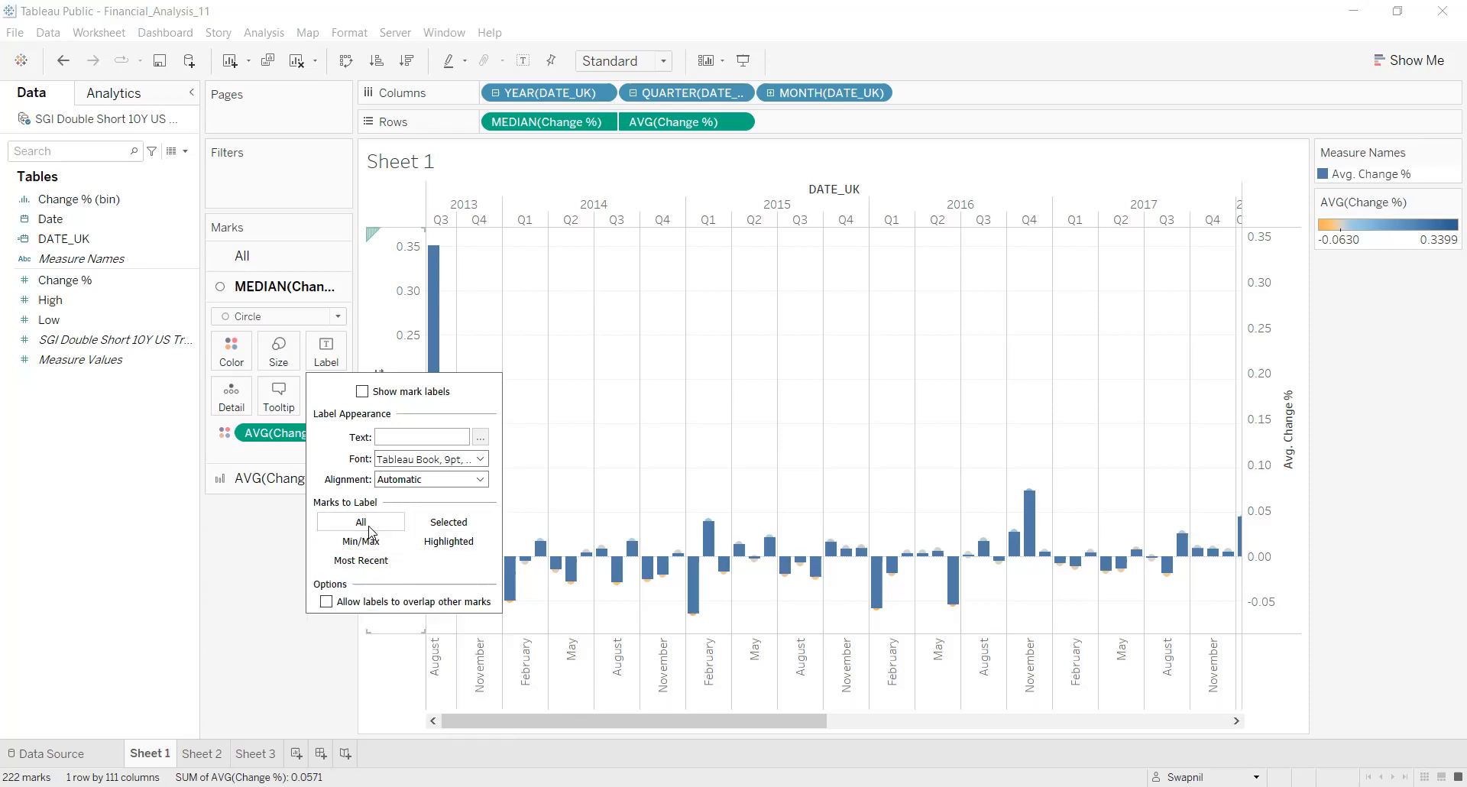
left_click(326, 602)
left_click(325, 602)
left_click(363, 392)
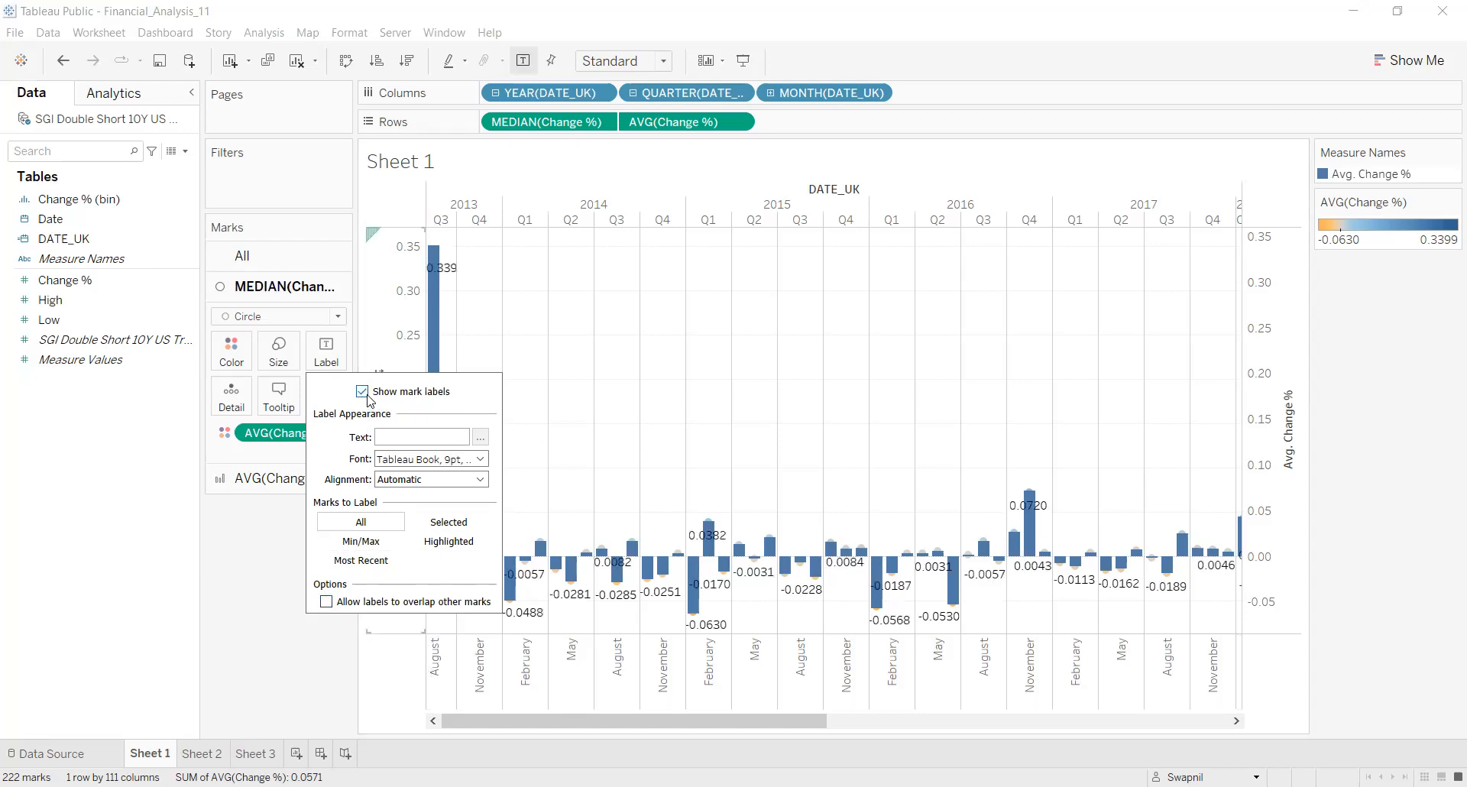
mouse_move(690, 607)
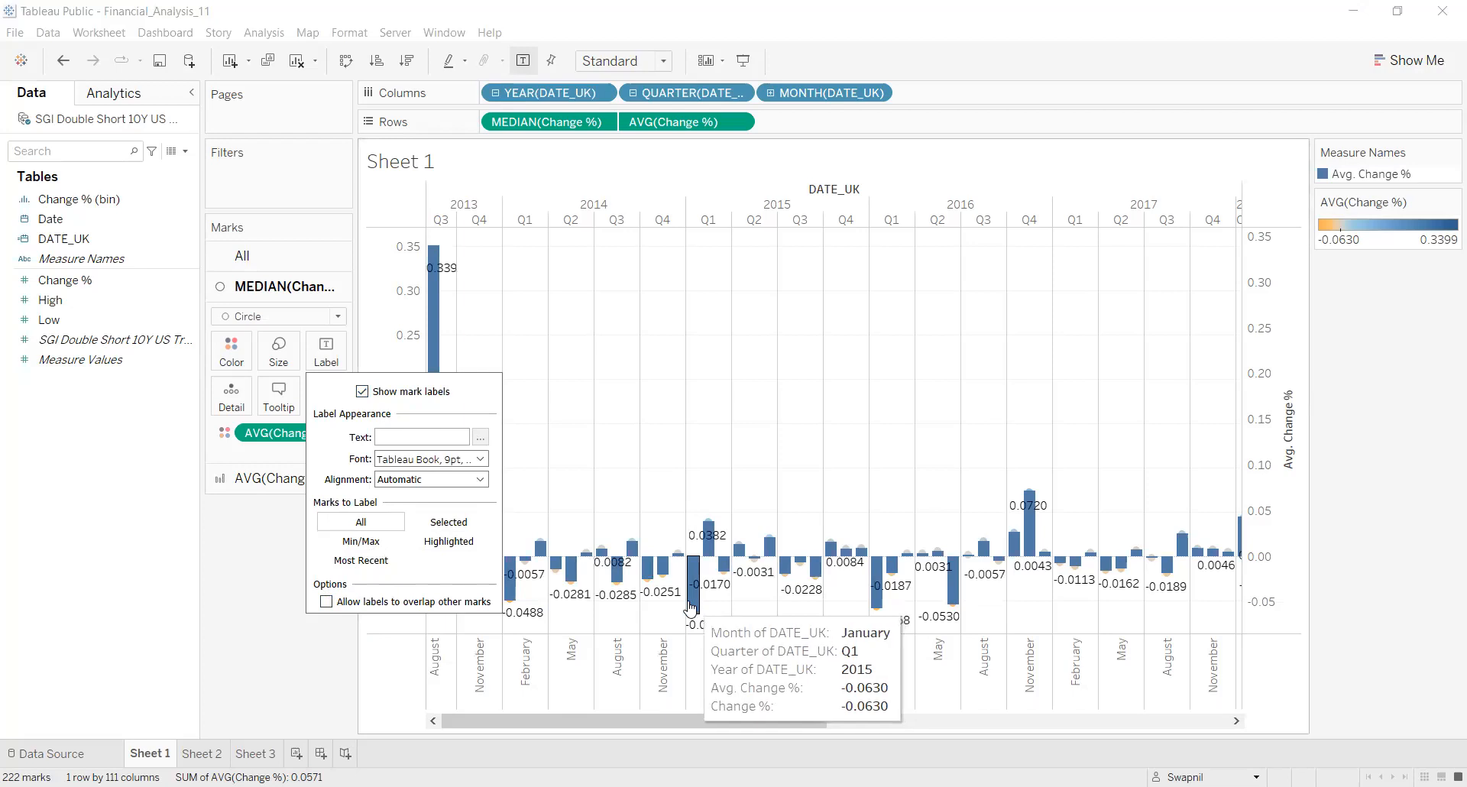
Limit the MEDIAN(Change %) labels to the minimum and maximum values per pane, with overlapping of other marks disallowed
left_click(376, 544)
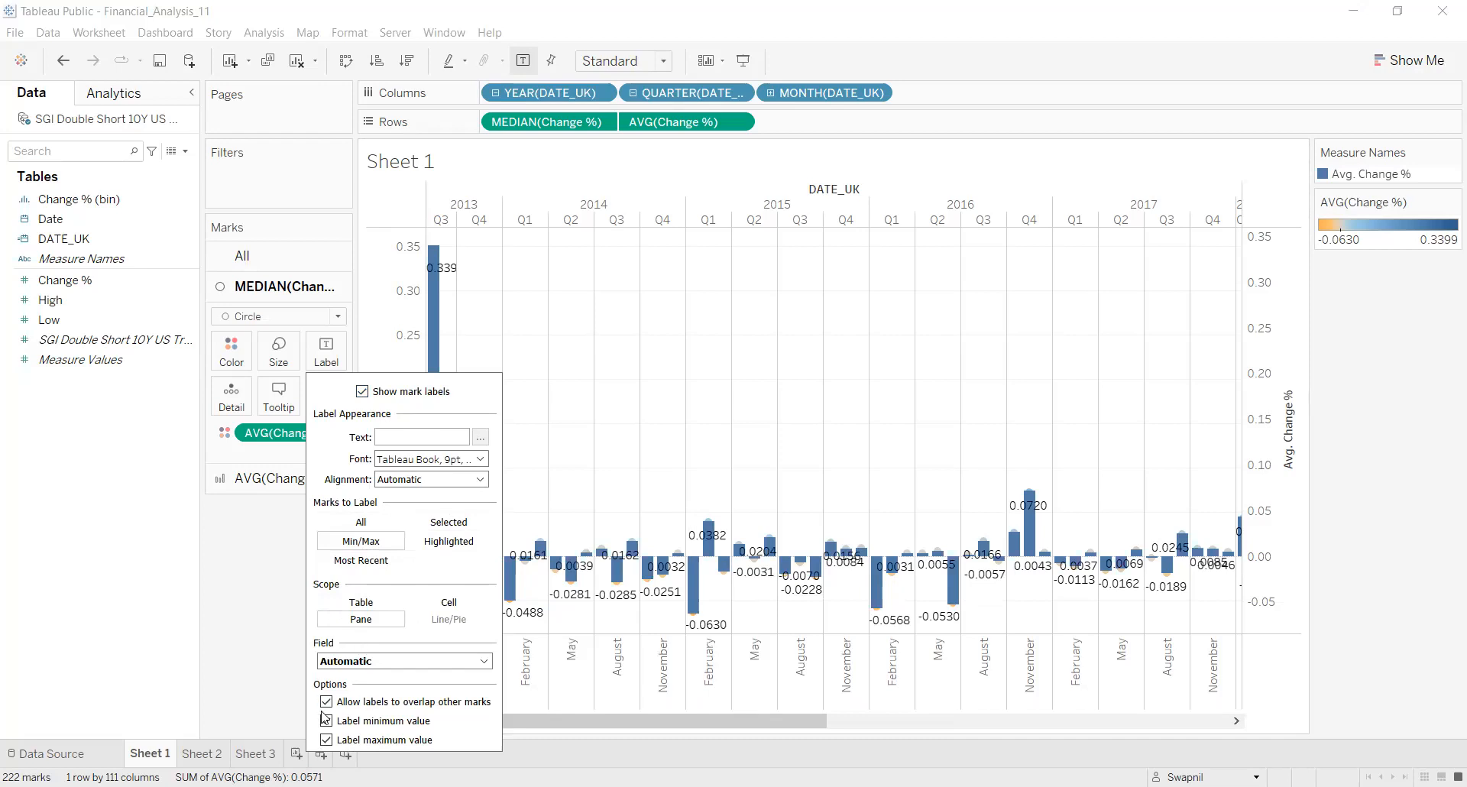
left_click(327, 703)
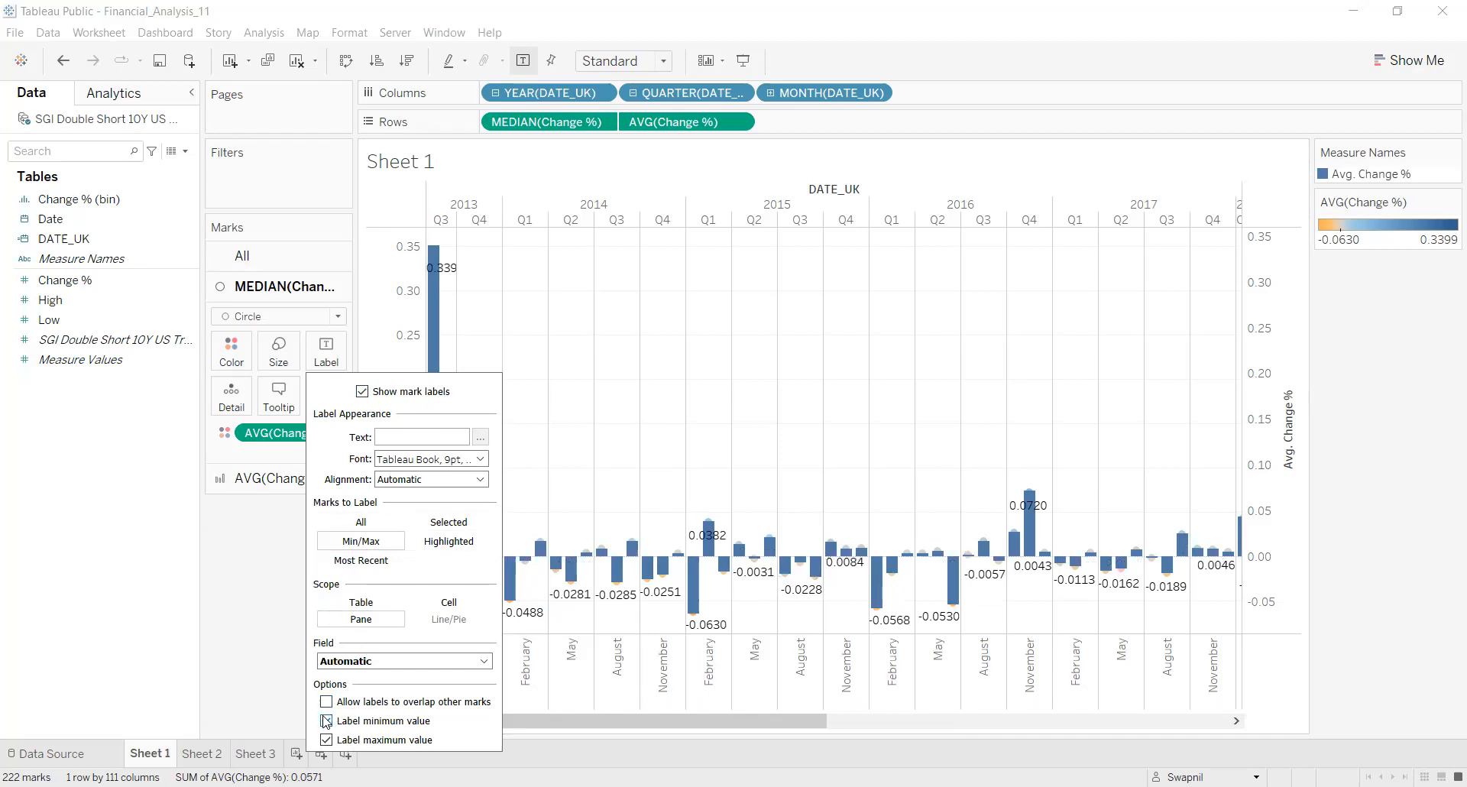
left_click(327, 721)
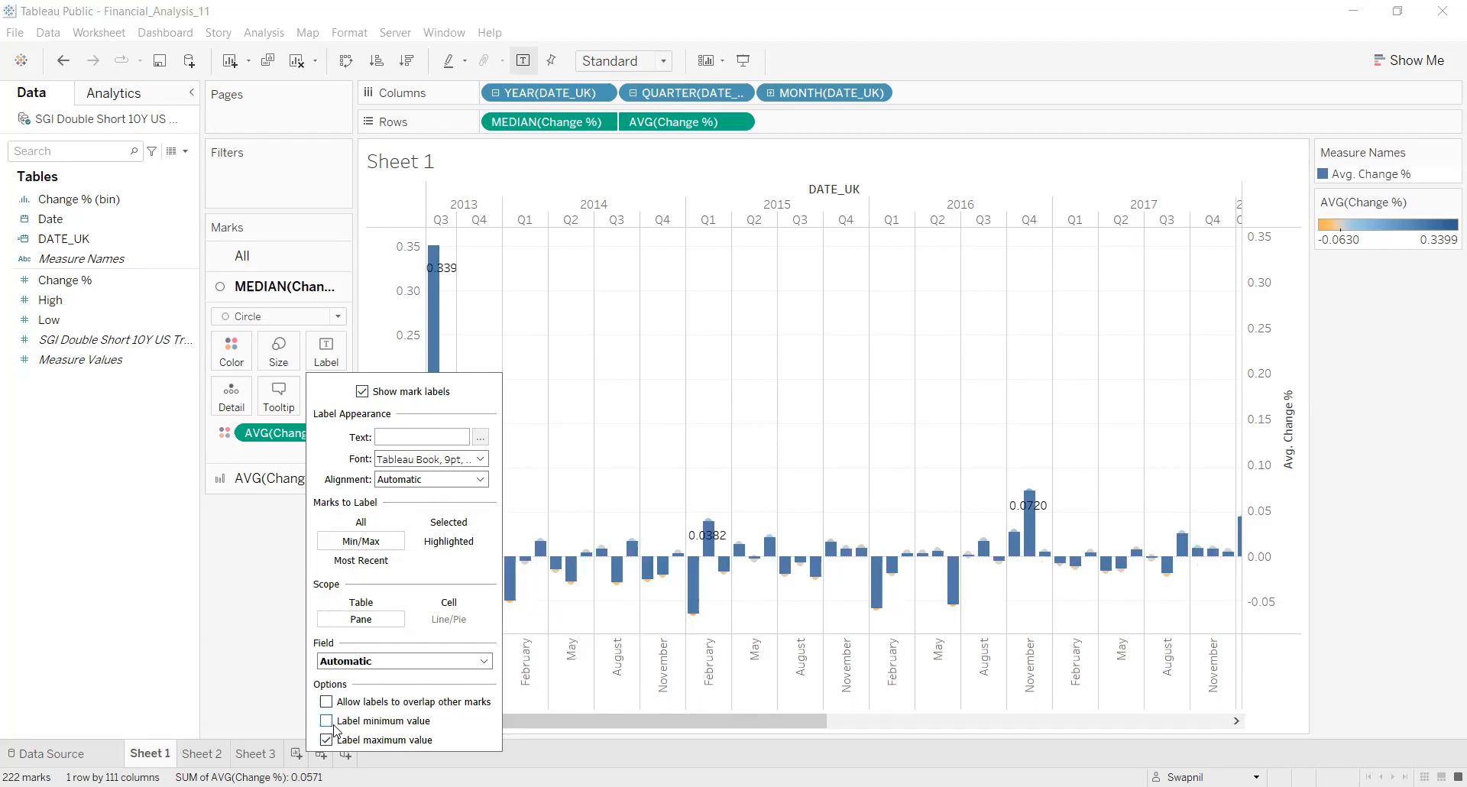
left_click(328, 721)
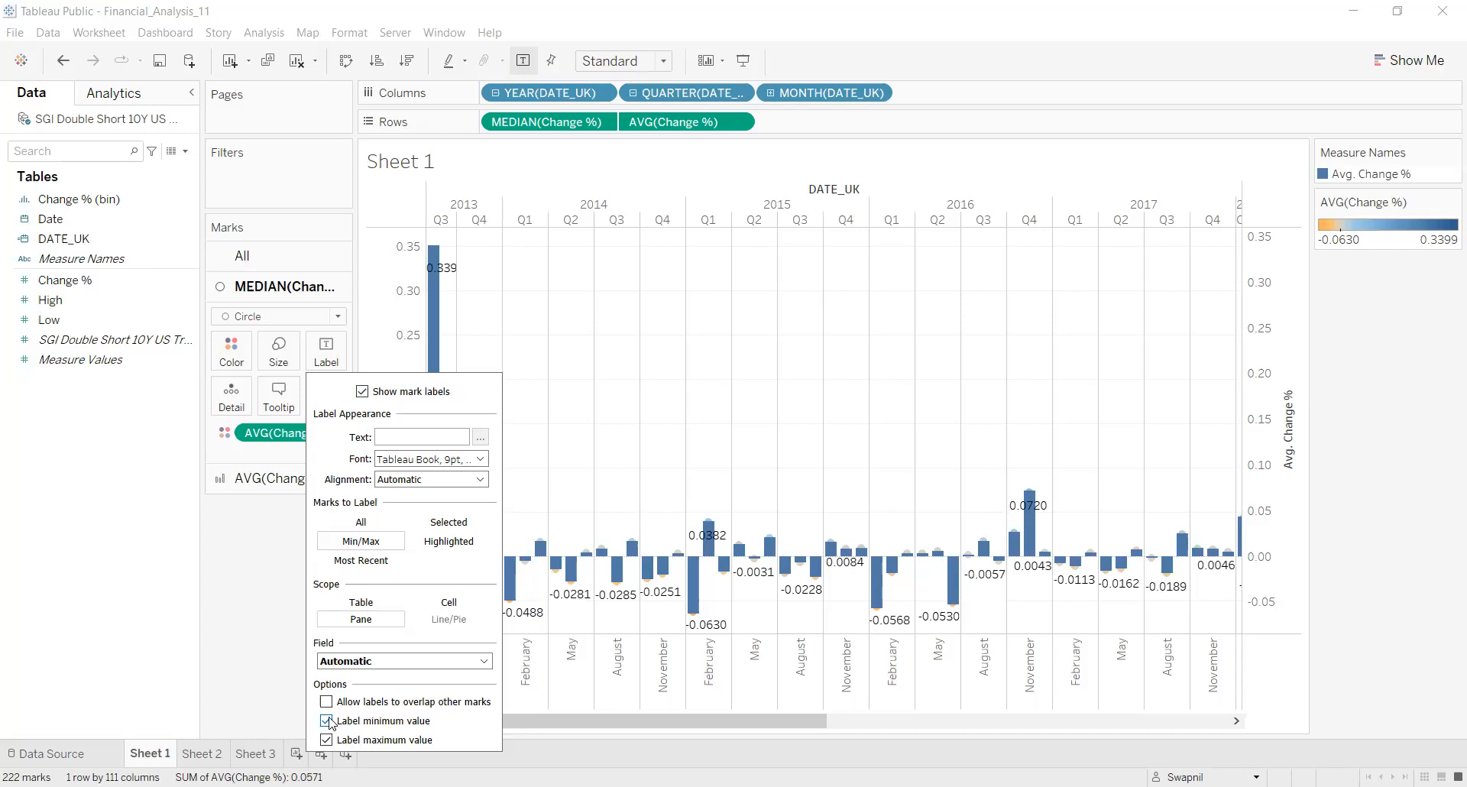
Base the minimum and maximum labels on the MEDIAN(Change %) field
left_click(365, 663)
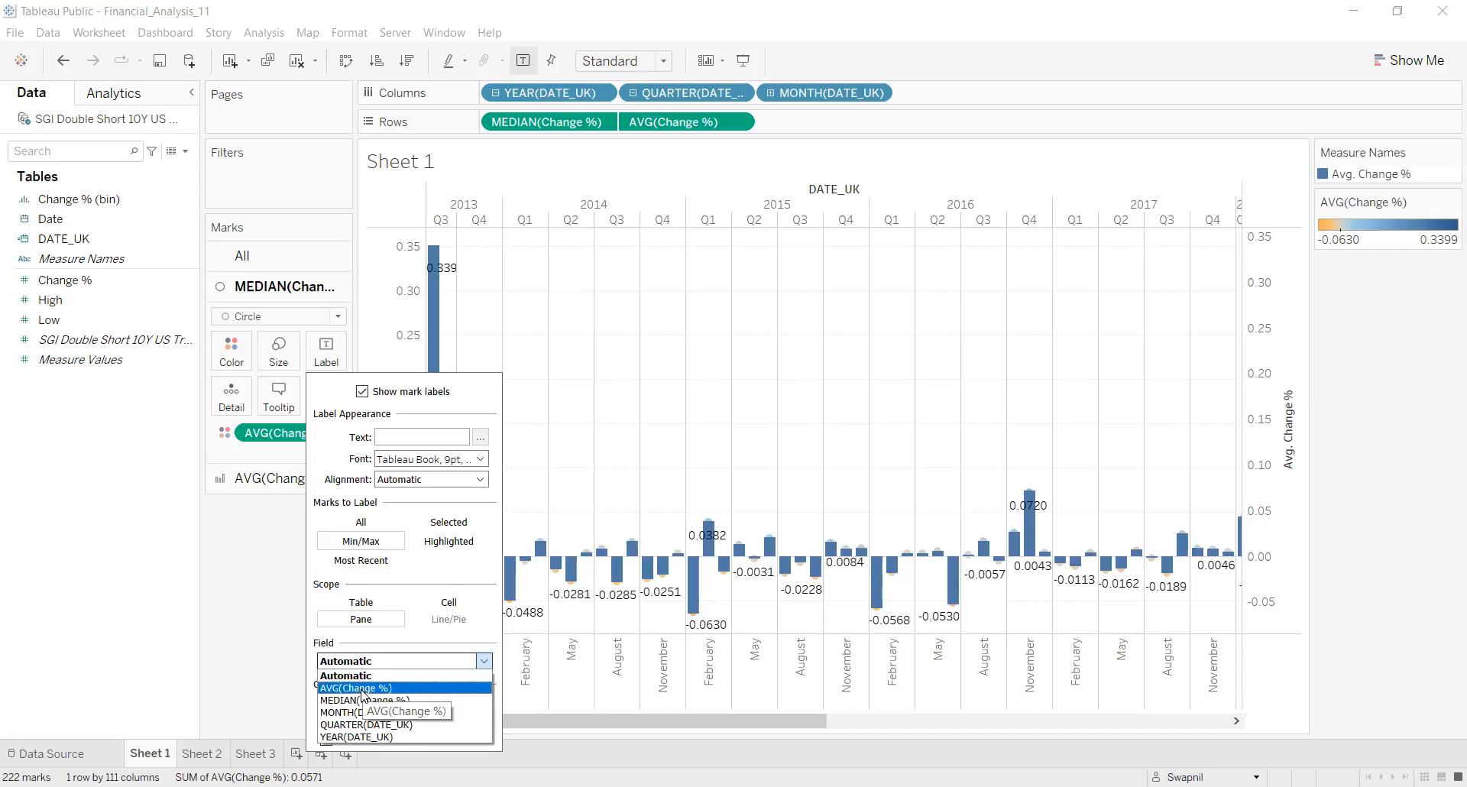
left_click(363, 691)
left_click(372, 664)
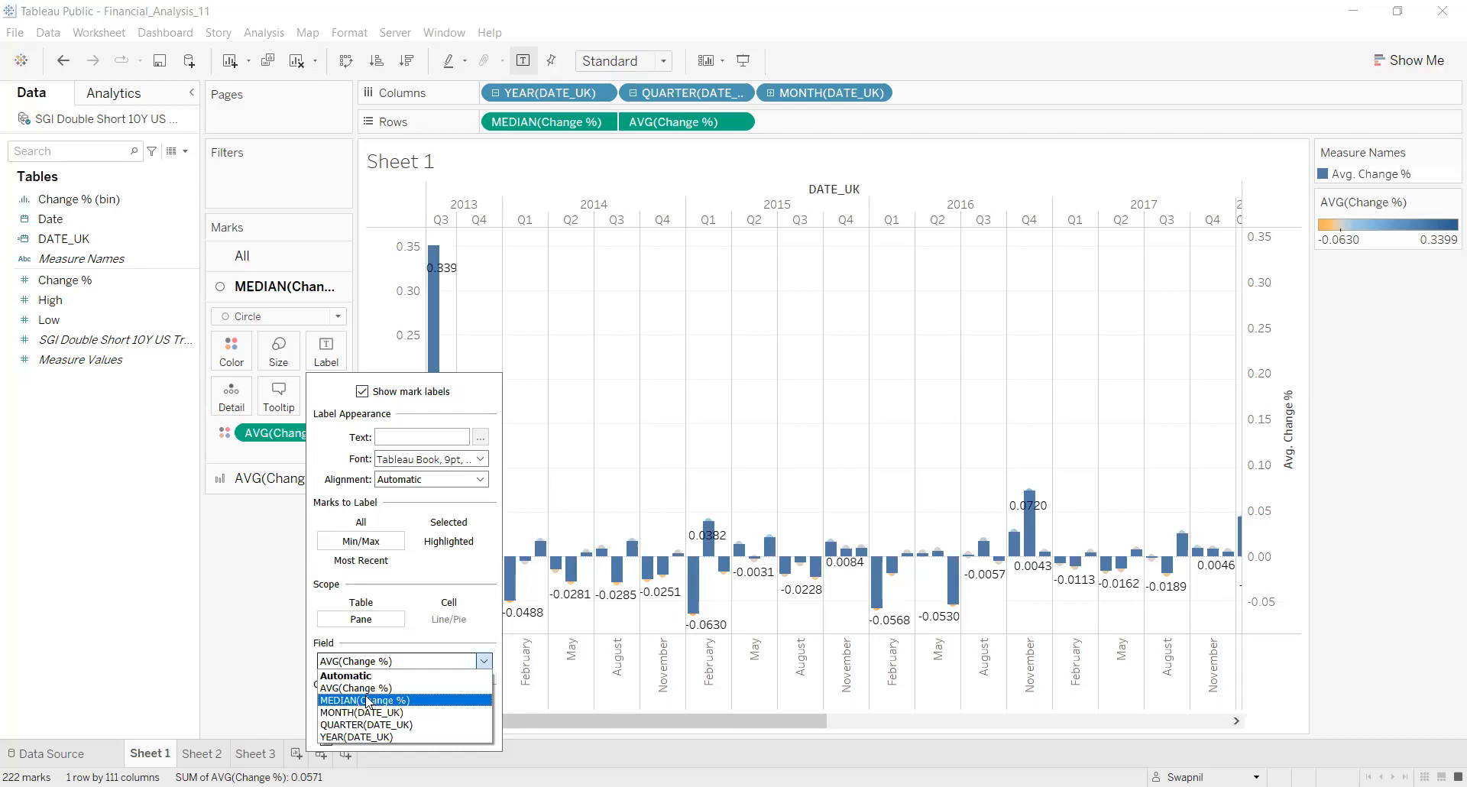
left_click(367, 700)
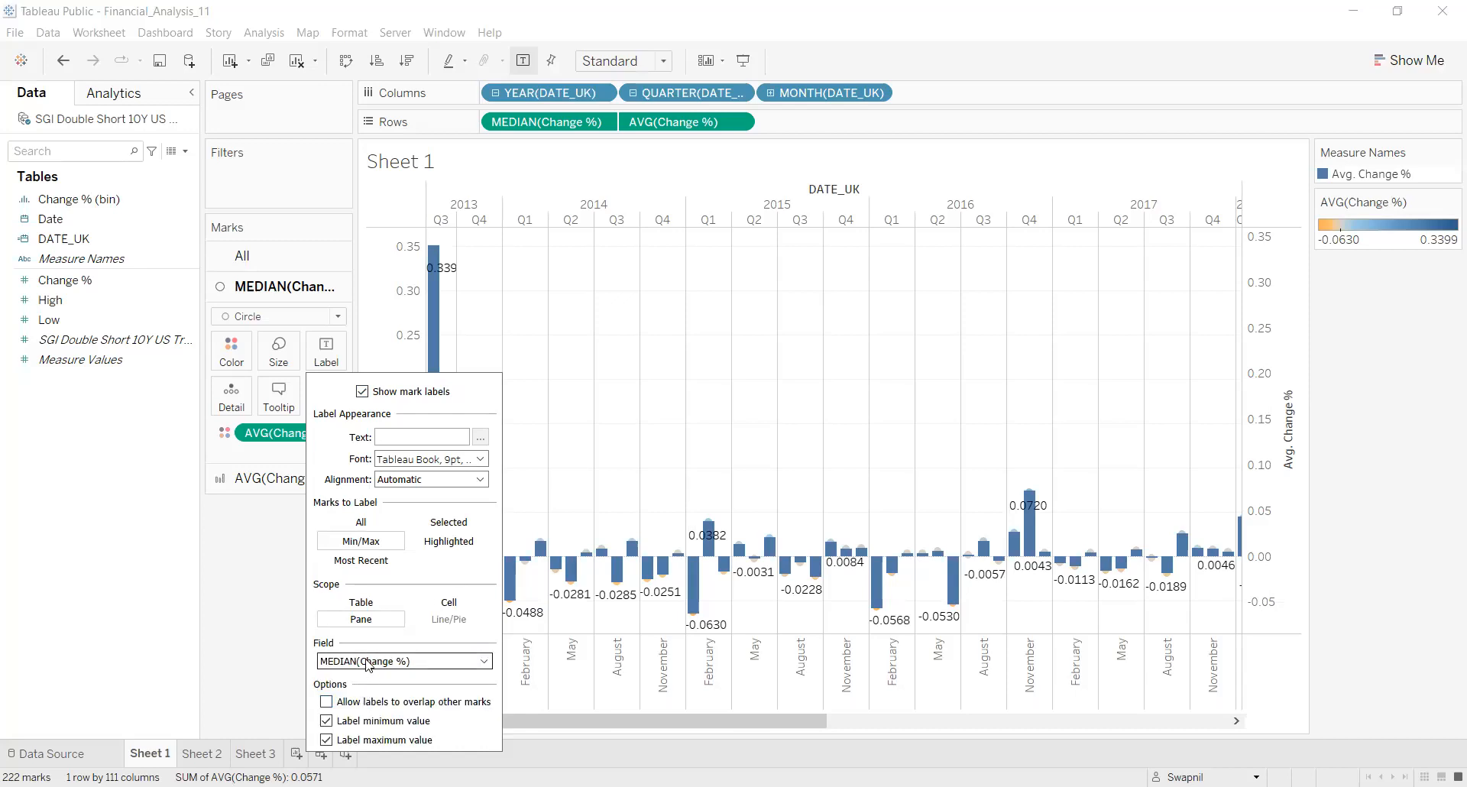
left_click(367, 662)
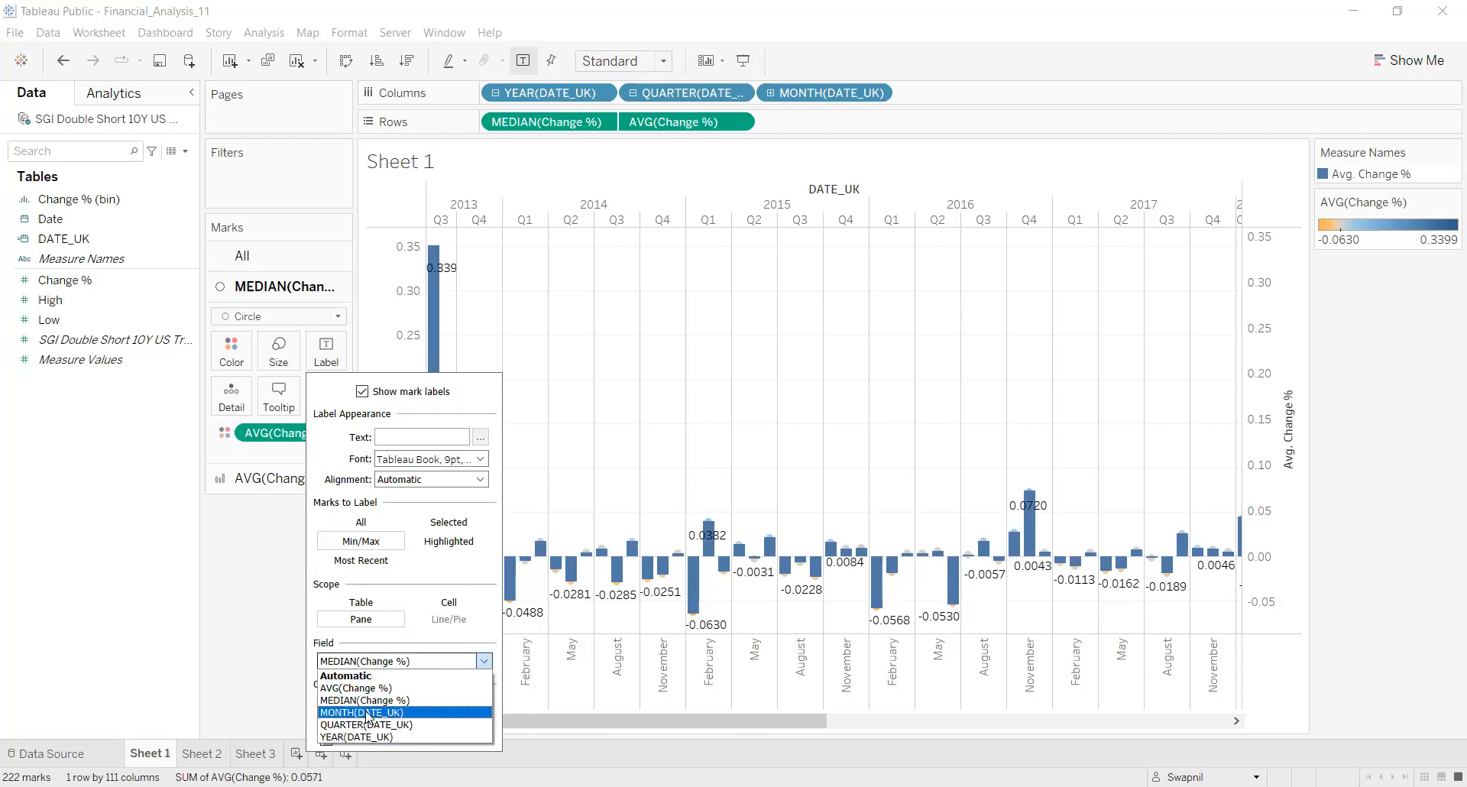
left_click(806, 624)
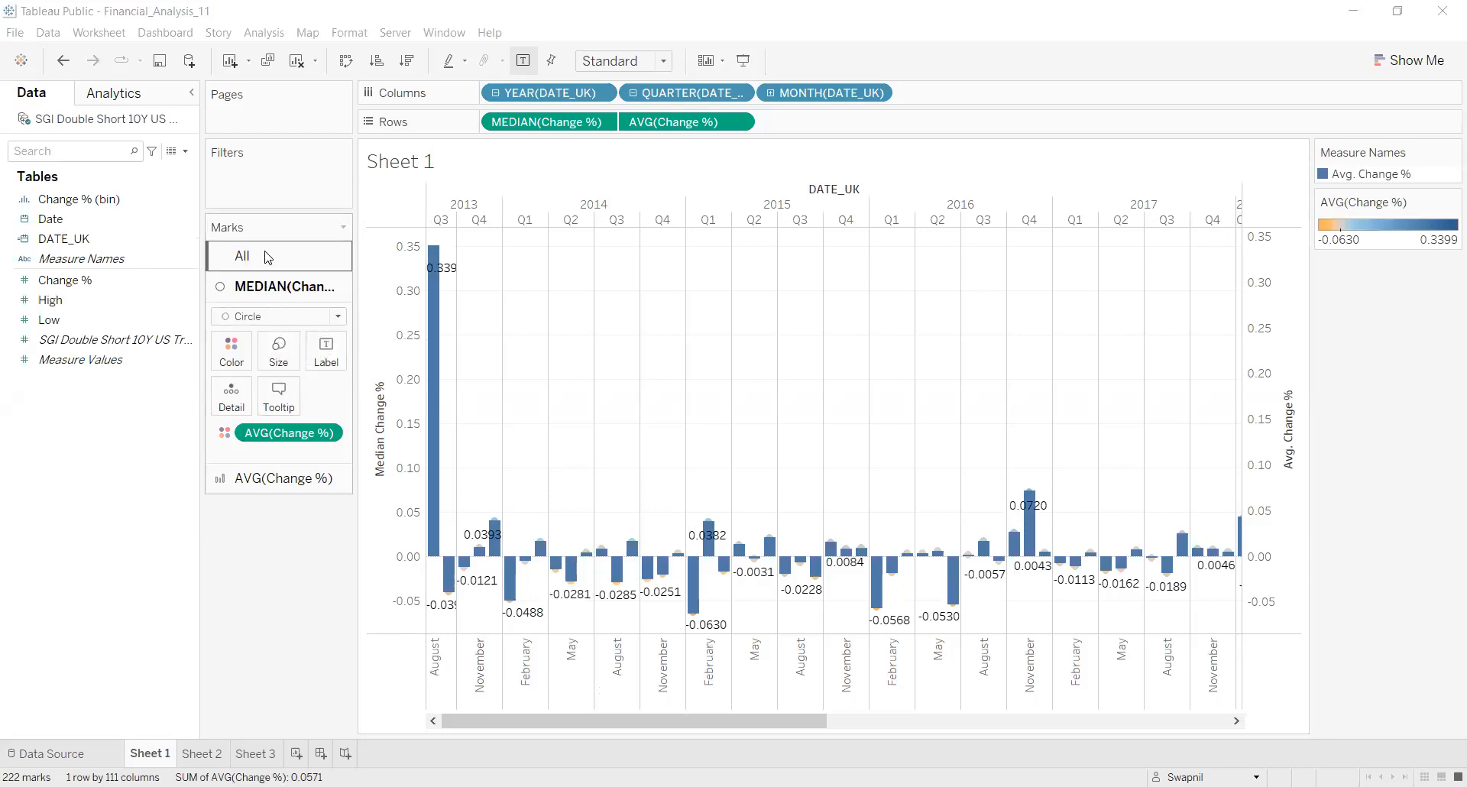
Inspect the label options of the AVG(Change %) marks and hide the mark labels of MEDIAN(Change %)
left_click(277, 481)
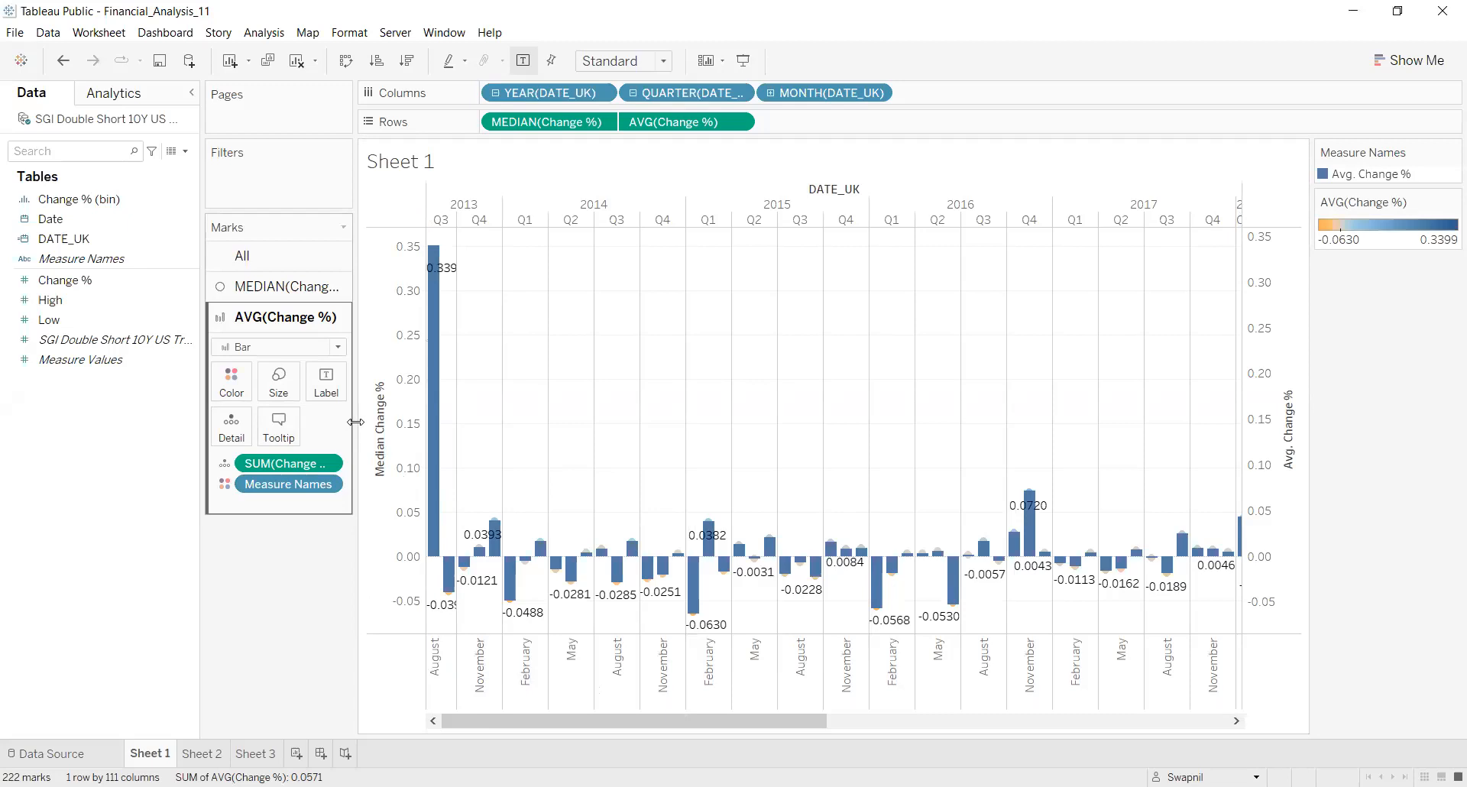
left_click(331, 382)
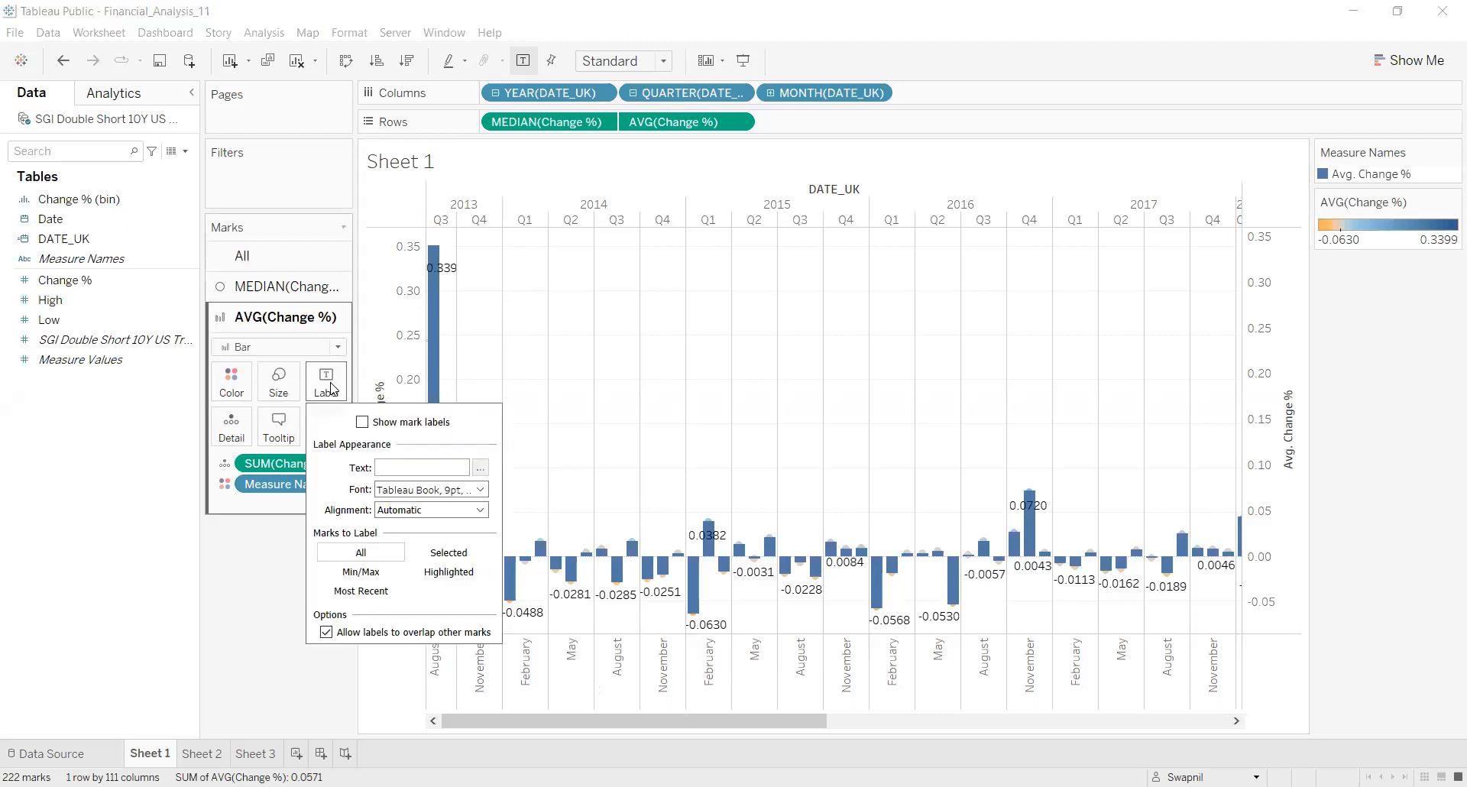
left_click(304, 288)
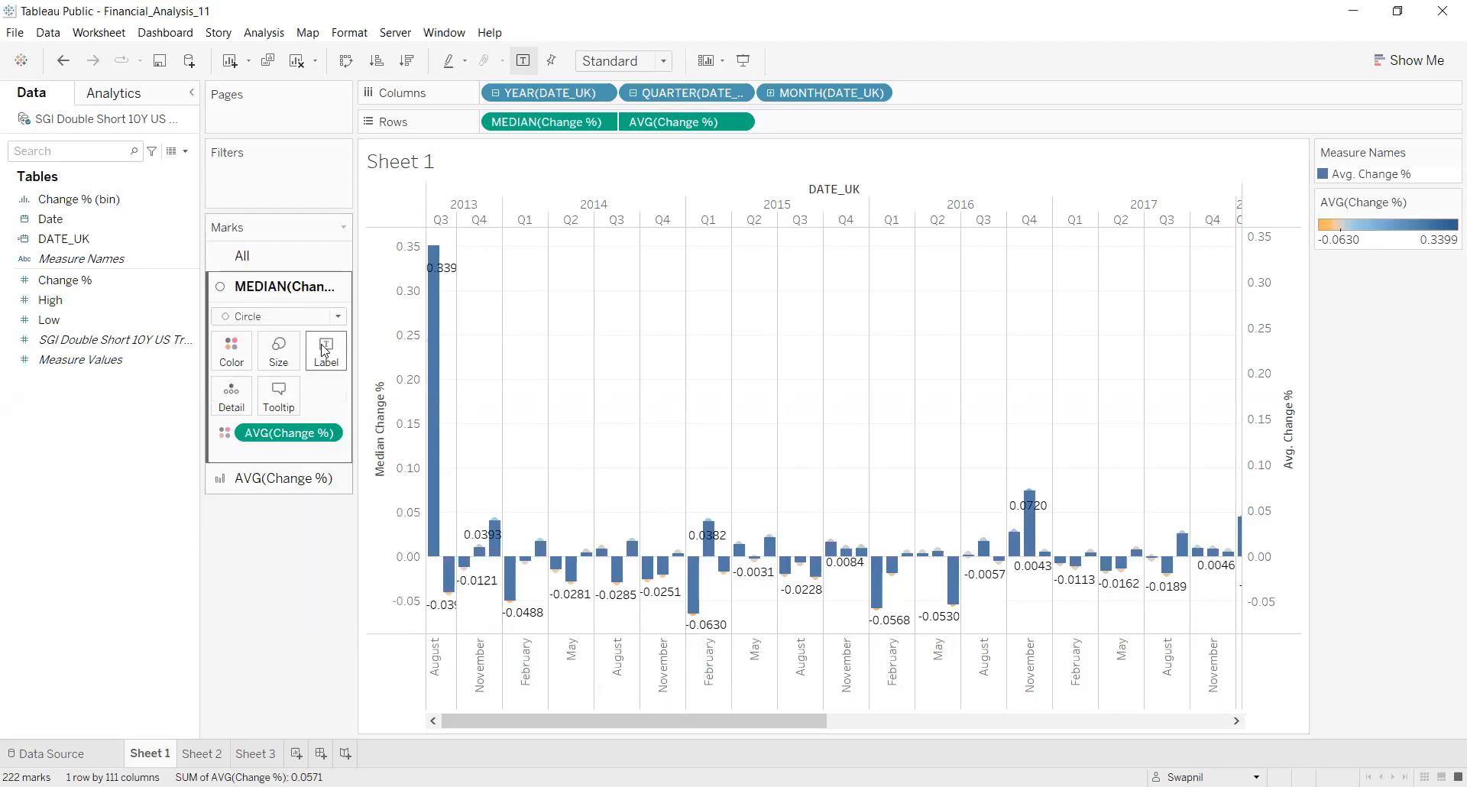
left_click(327, 350)
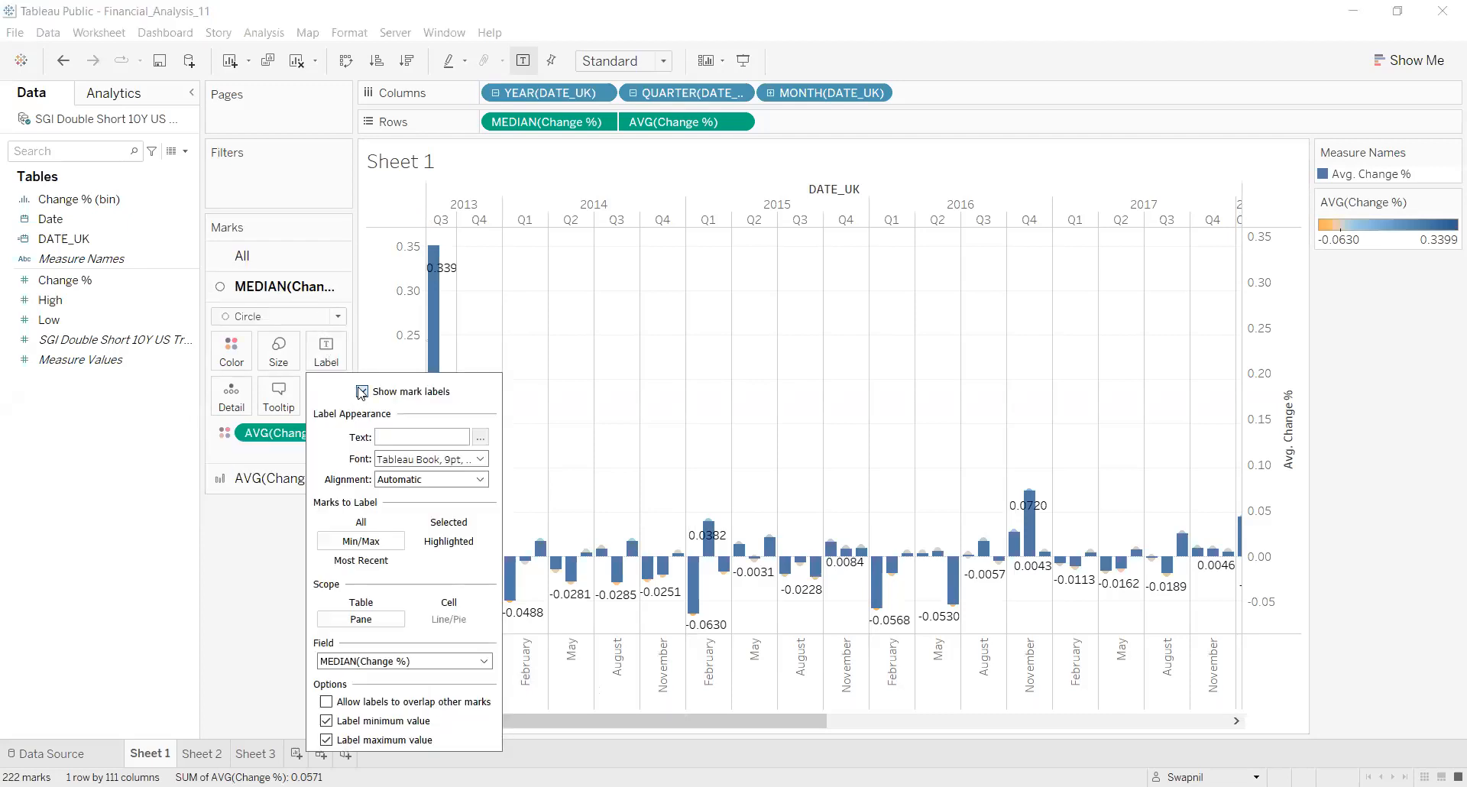
left_click(362, 391)
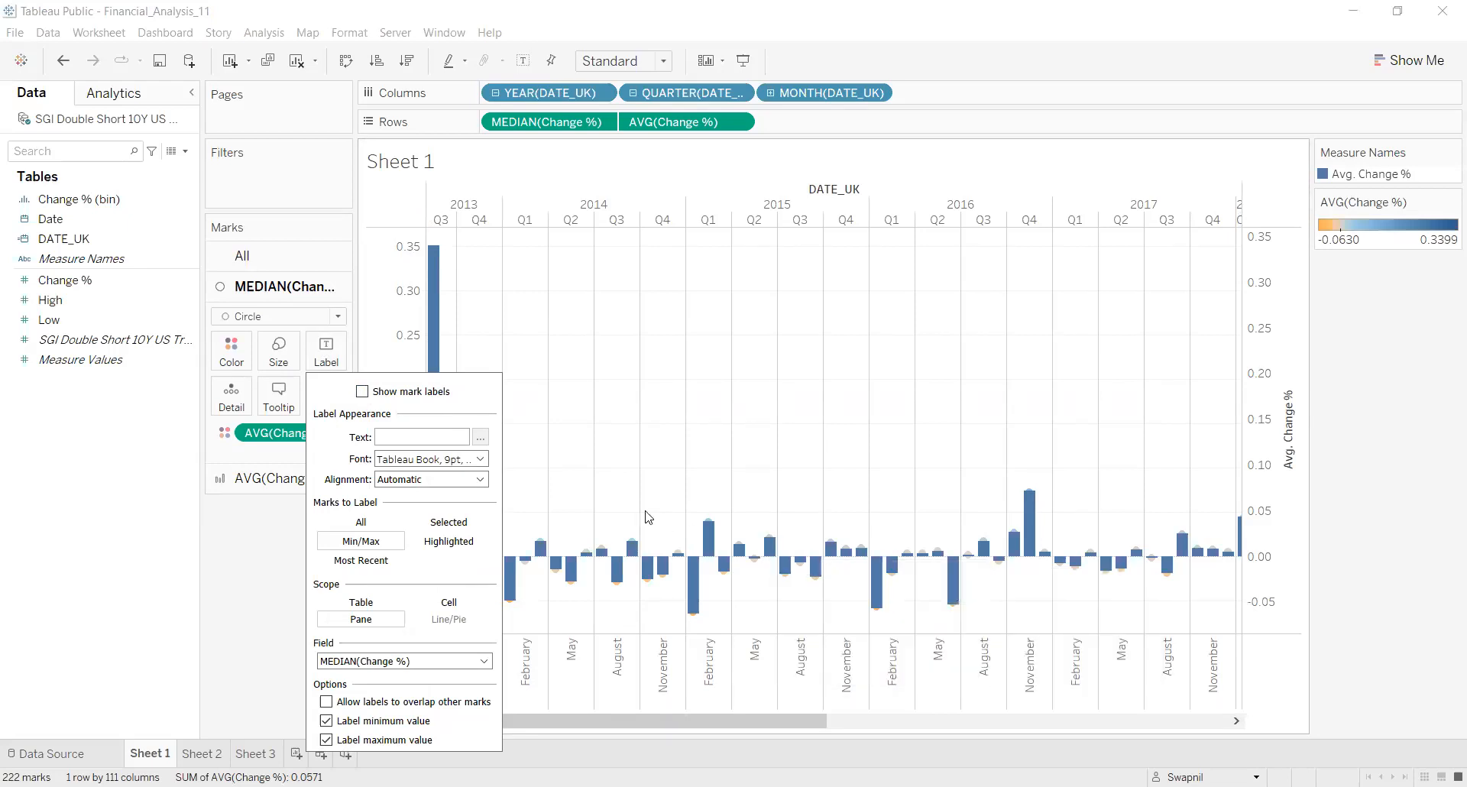
mouse_move(738, 548)
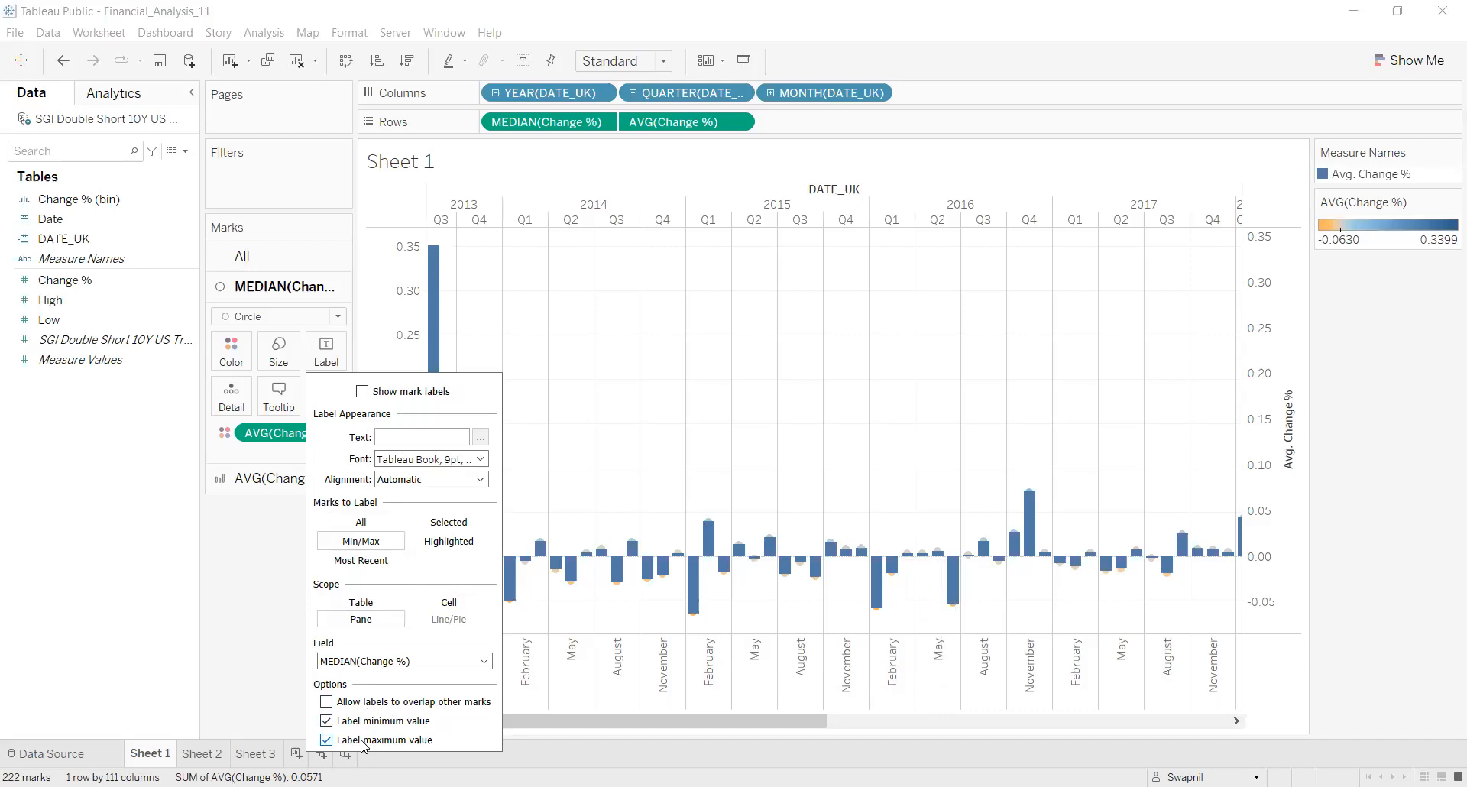
Set the MEDIAN(Change %) label font size to 8 and show the mark labels
left_click(480, 460)
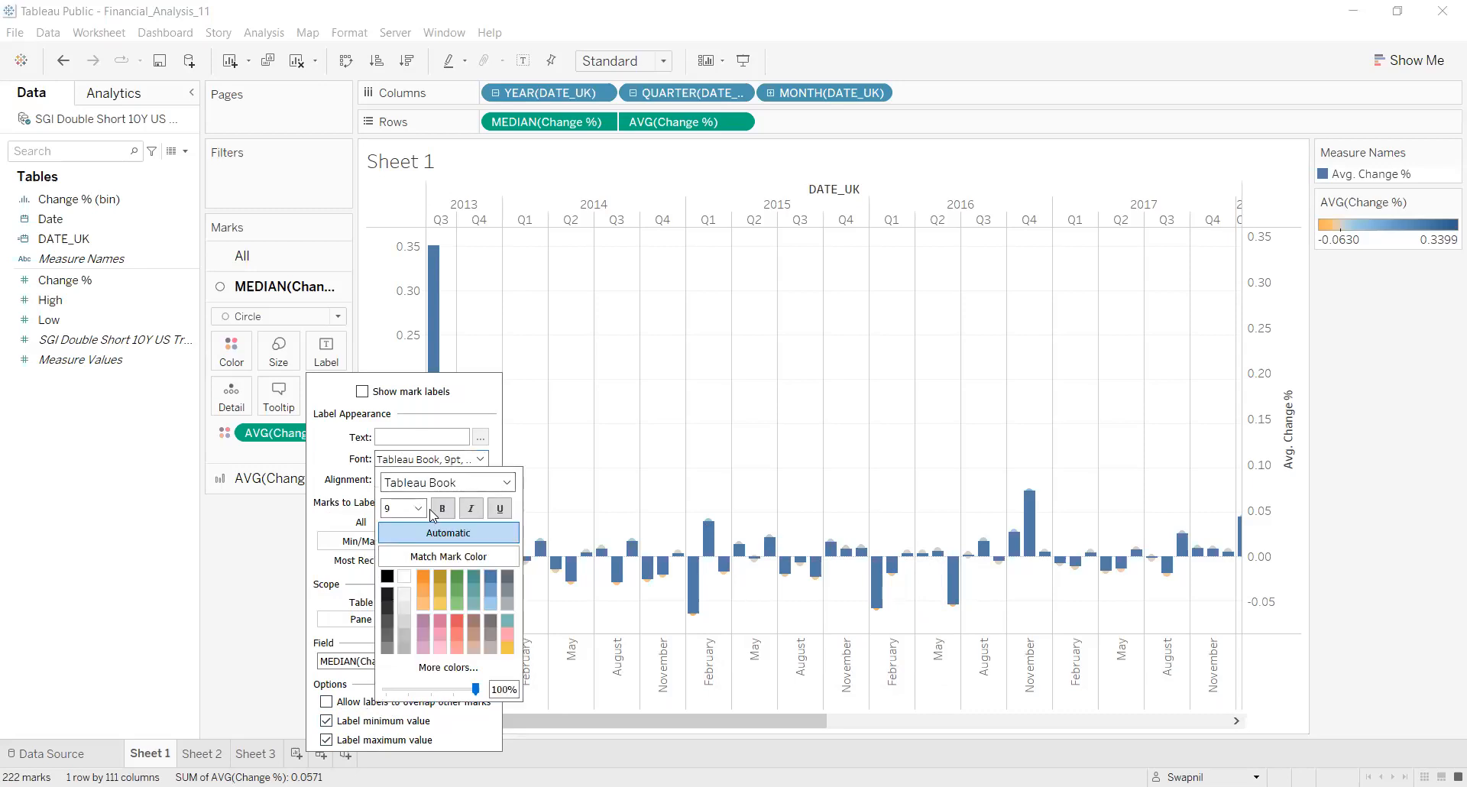
left_click(419, 509)
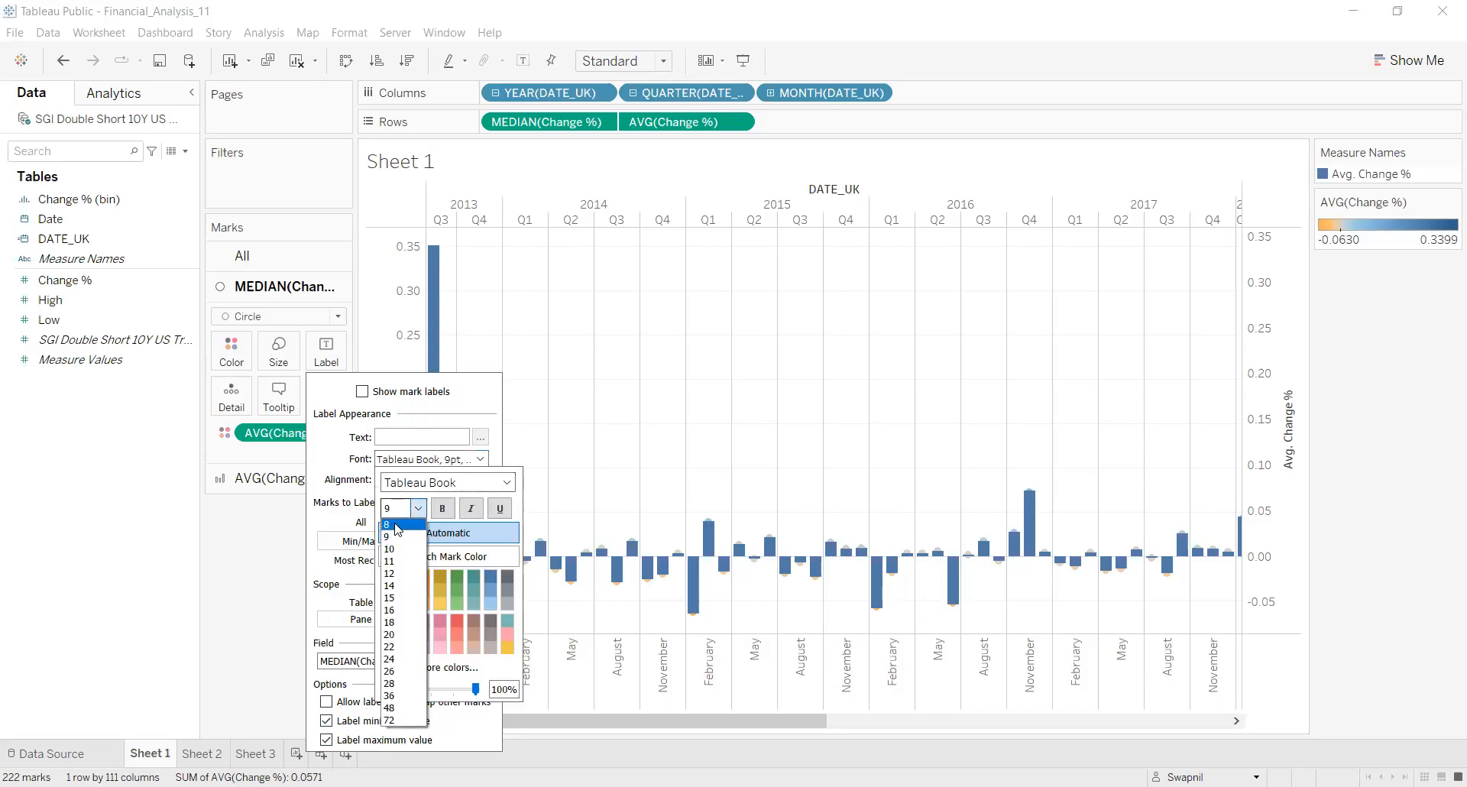
left_click(396, 527)
left_click(360, 393)
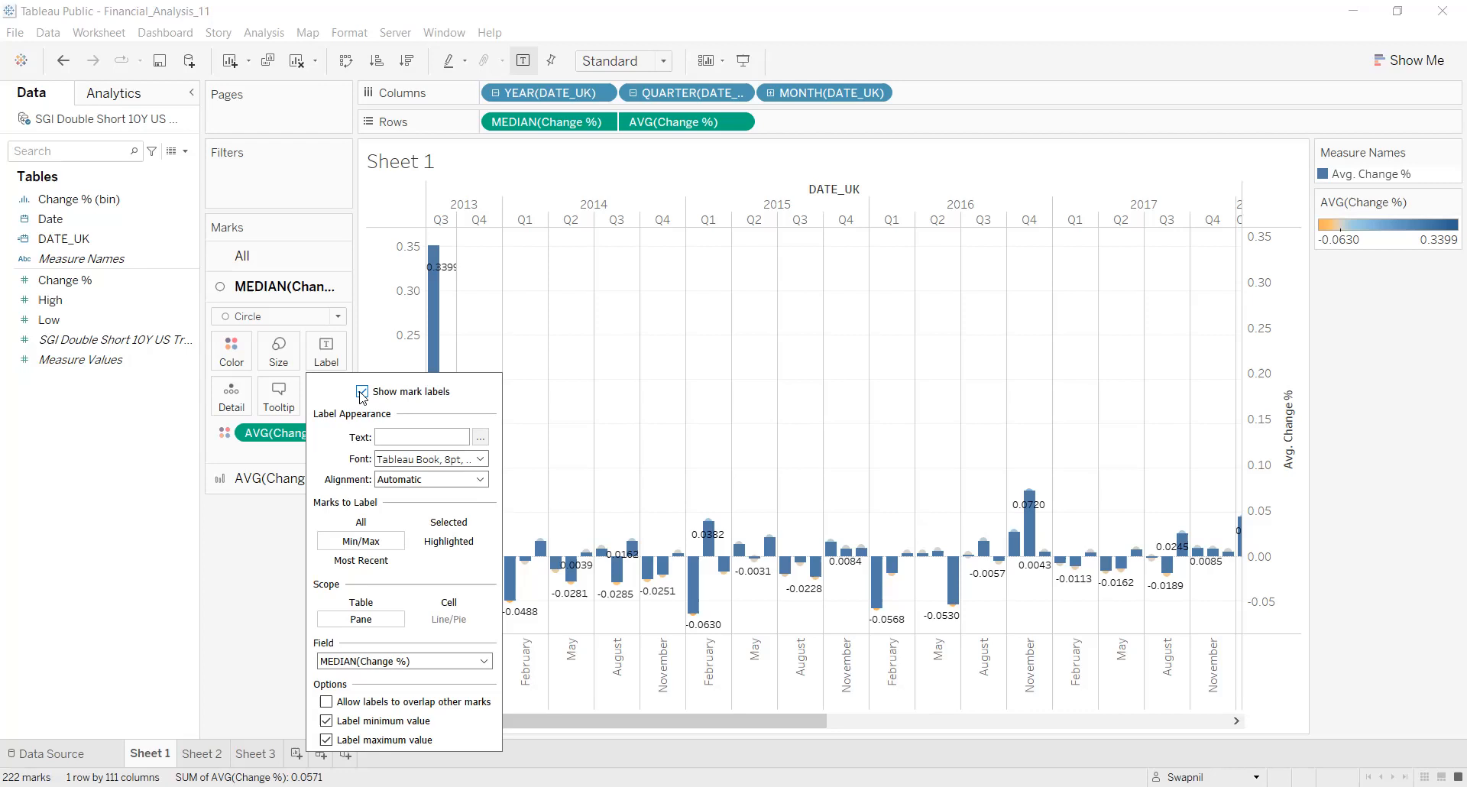
Hide the MEDIAN(Change %) mark labels and inspect the tallest bar of the Sheet 2 histogram
left_click(362, 392)
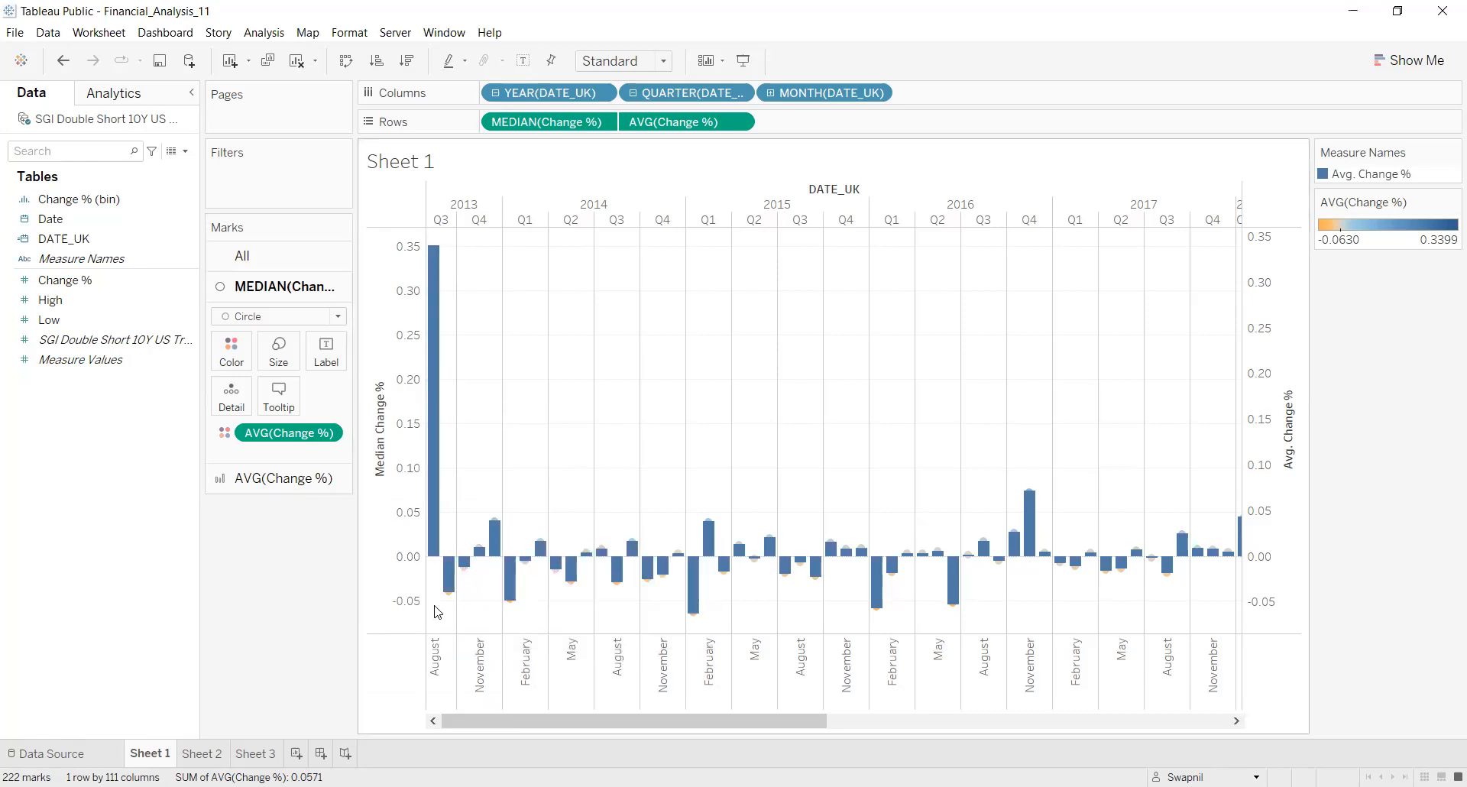
left_click(203, 753)
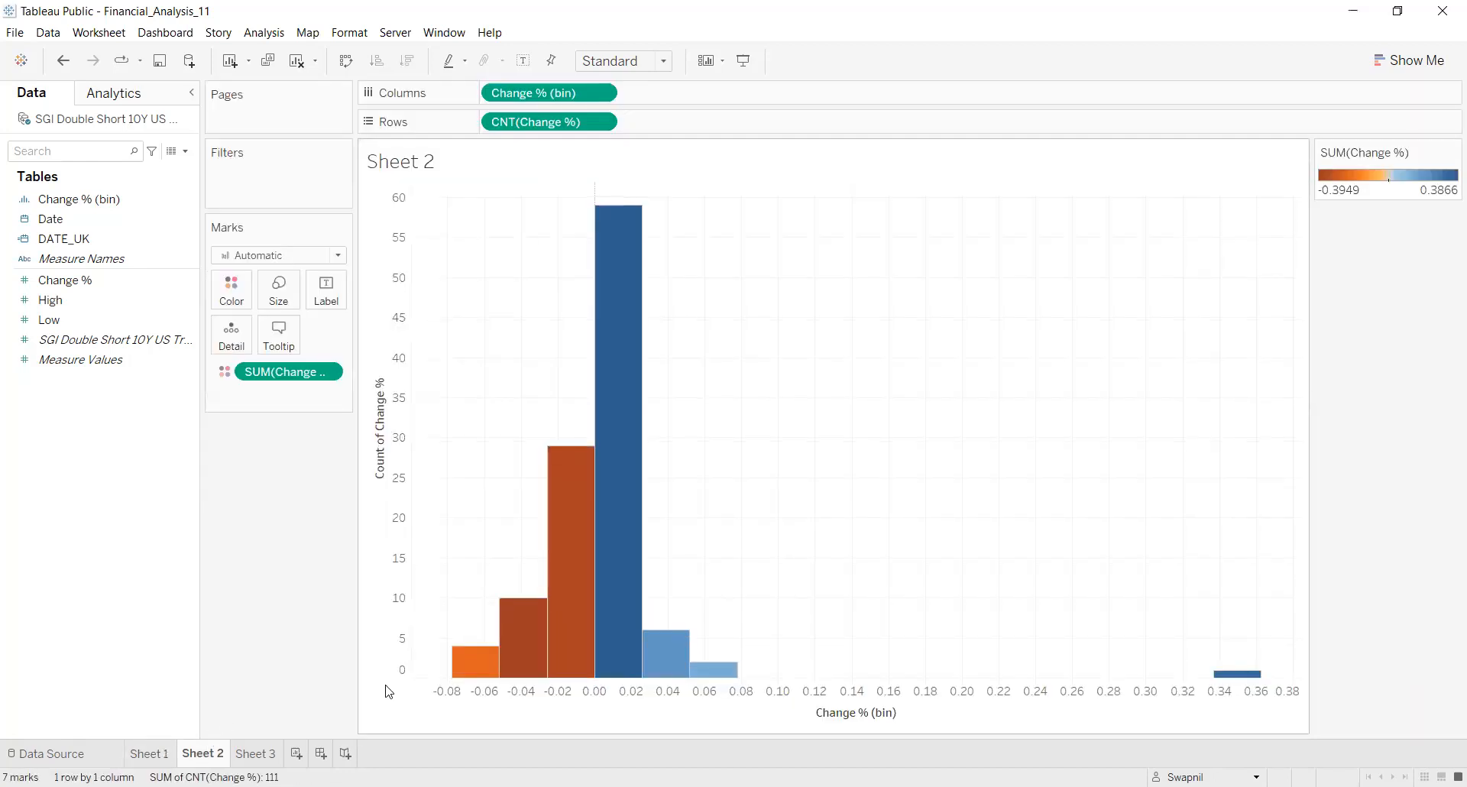
mouse_move(642, 484)
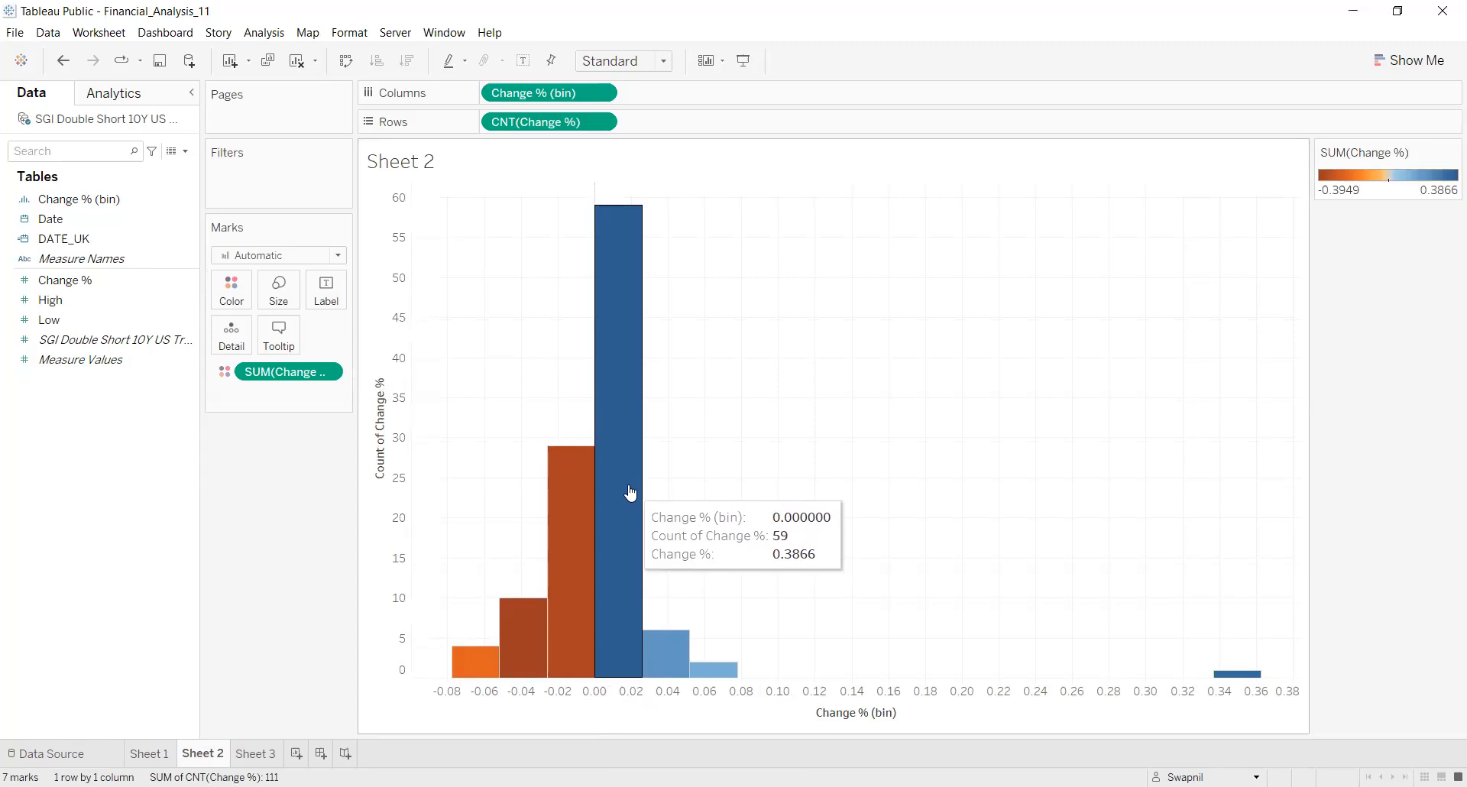
On Sheet 3, try Change % in Rows as an attribute, and set its aggregation to Std. Dev
left_click(256, 753)
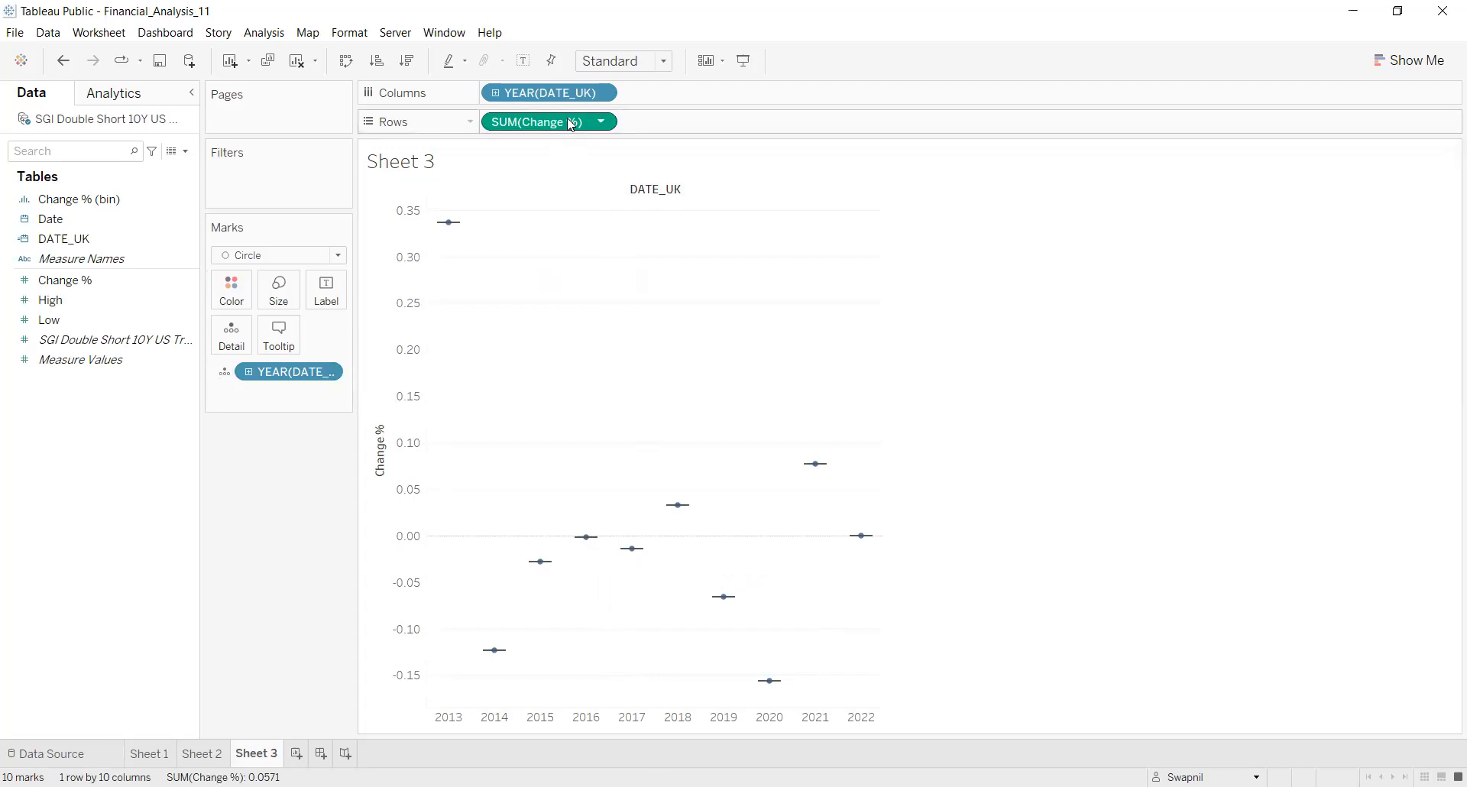
left_click(604, 123)
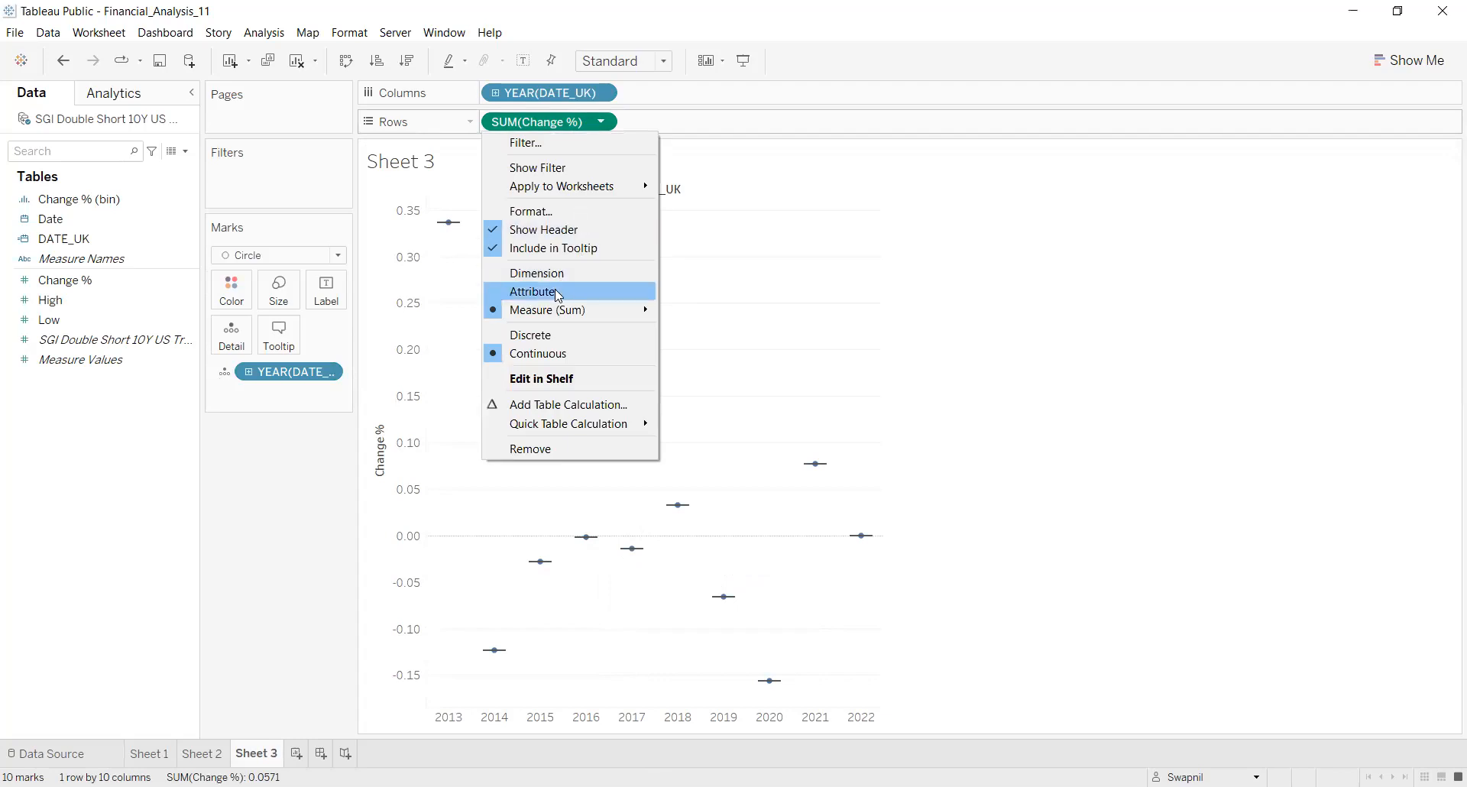
left_click(560, 295)
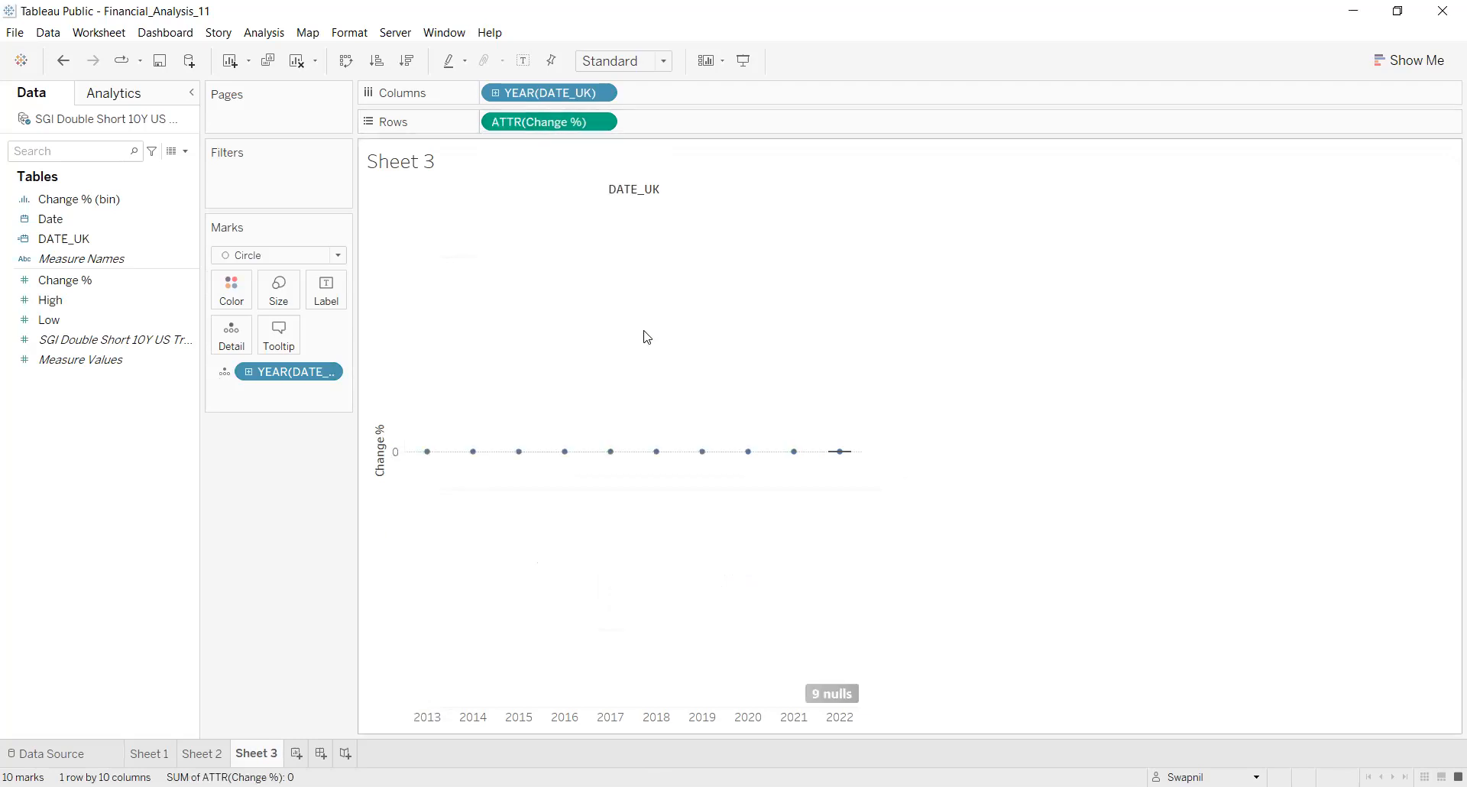
left_click(583, 125)
left_click(601, 123)
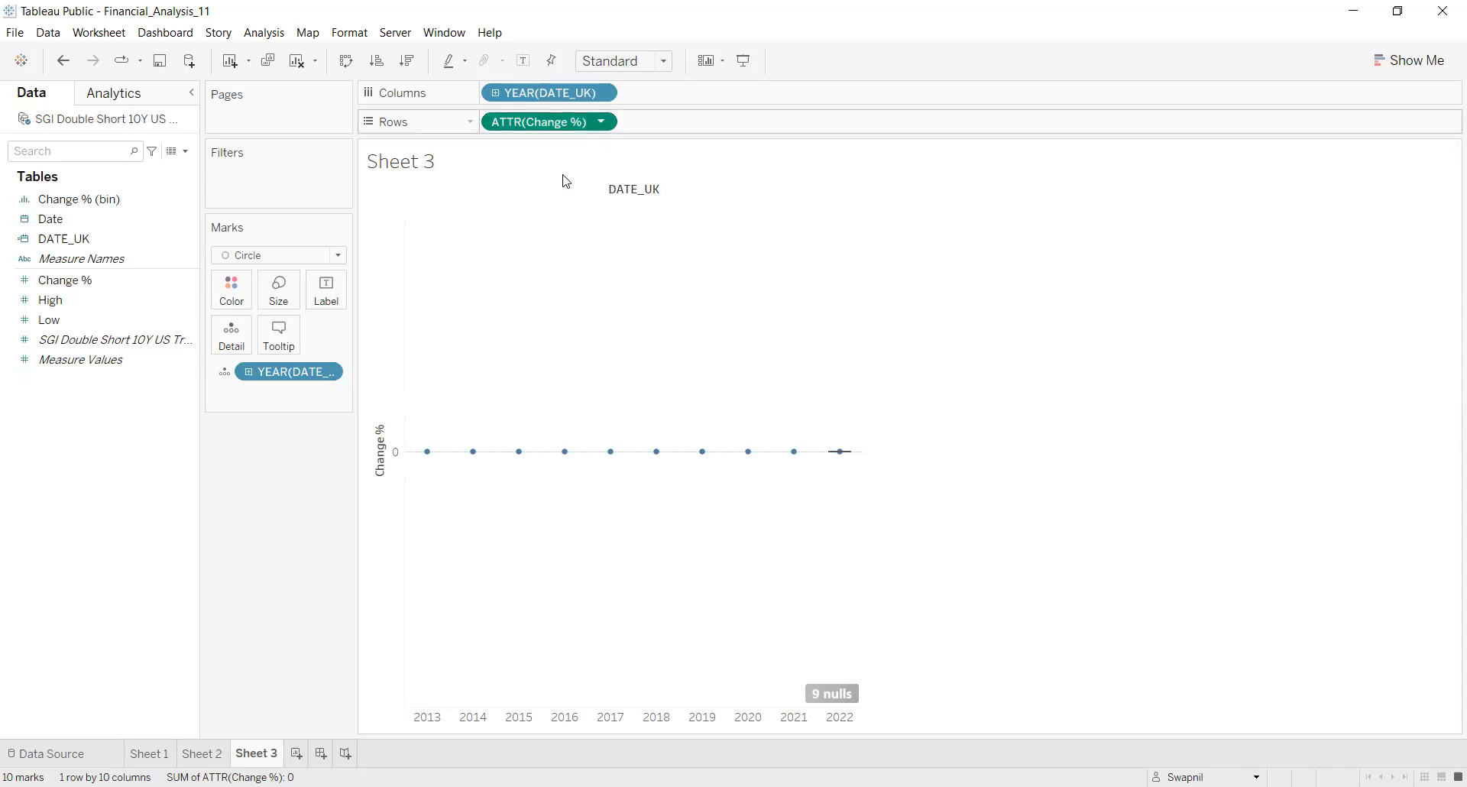
mouse_move(570, 309)
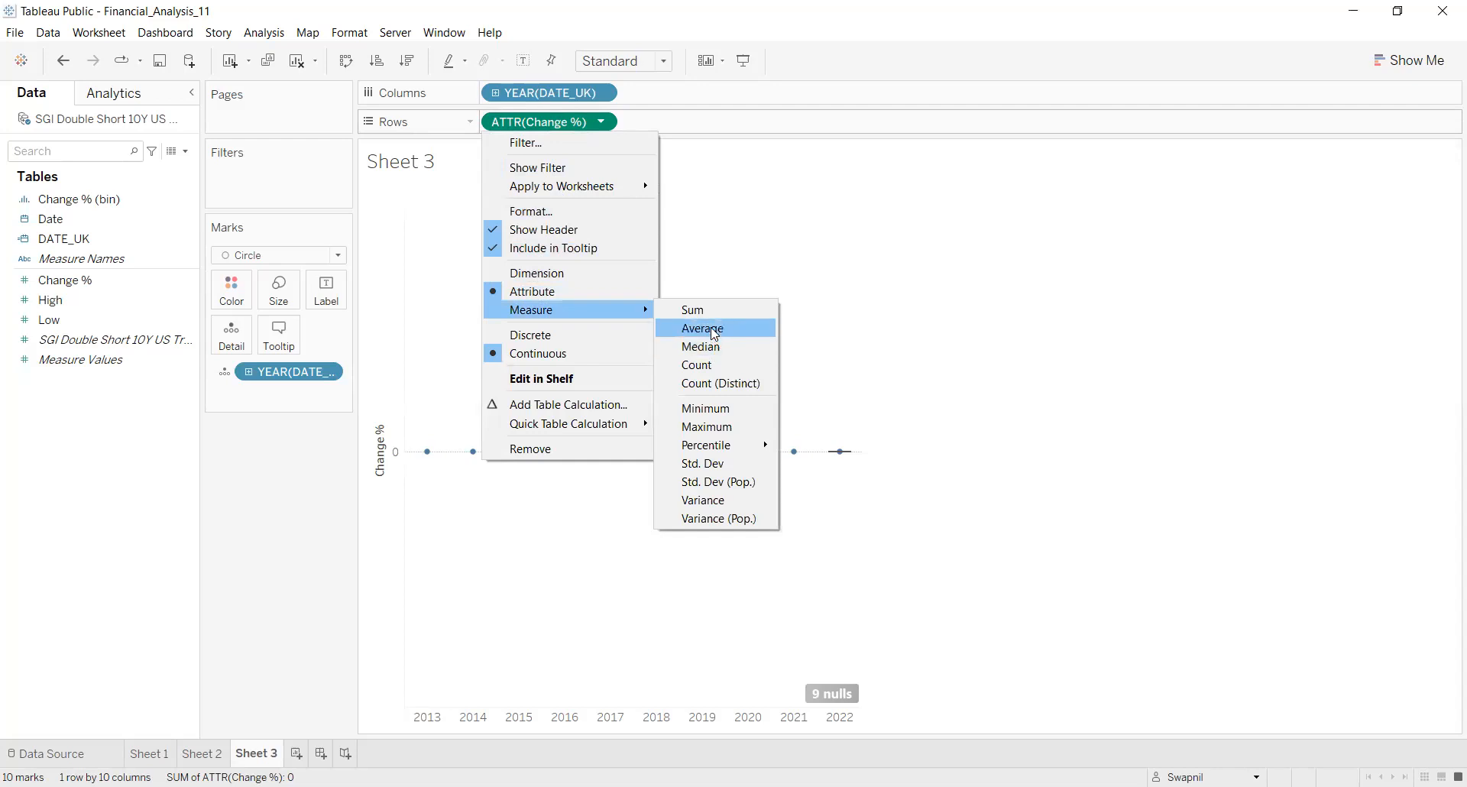
left_click(716, 468)
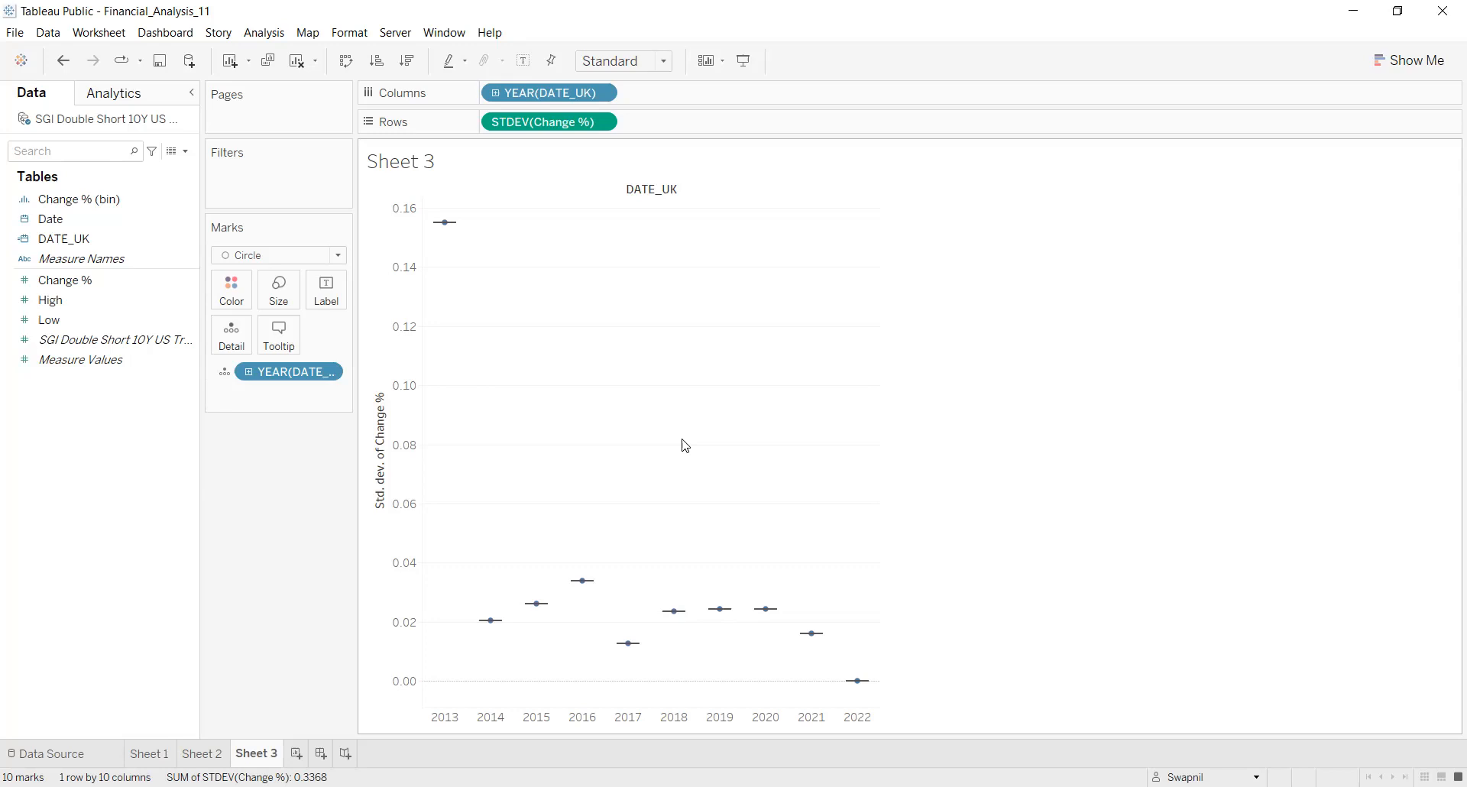
Convert the Sheet 3 chart to continuous lines and open the formatting options from the 2013 mark
left_click(1408, 63)
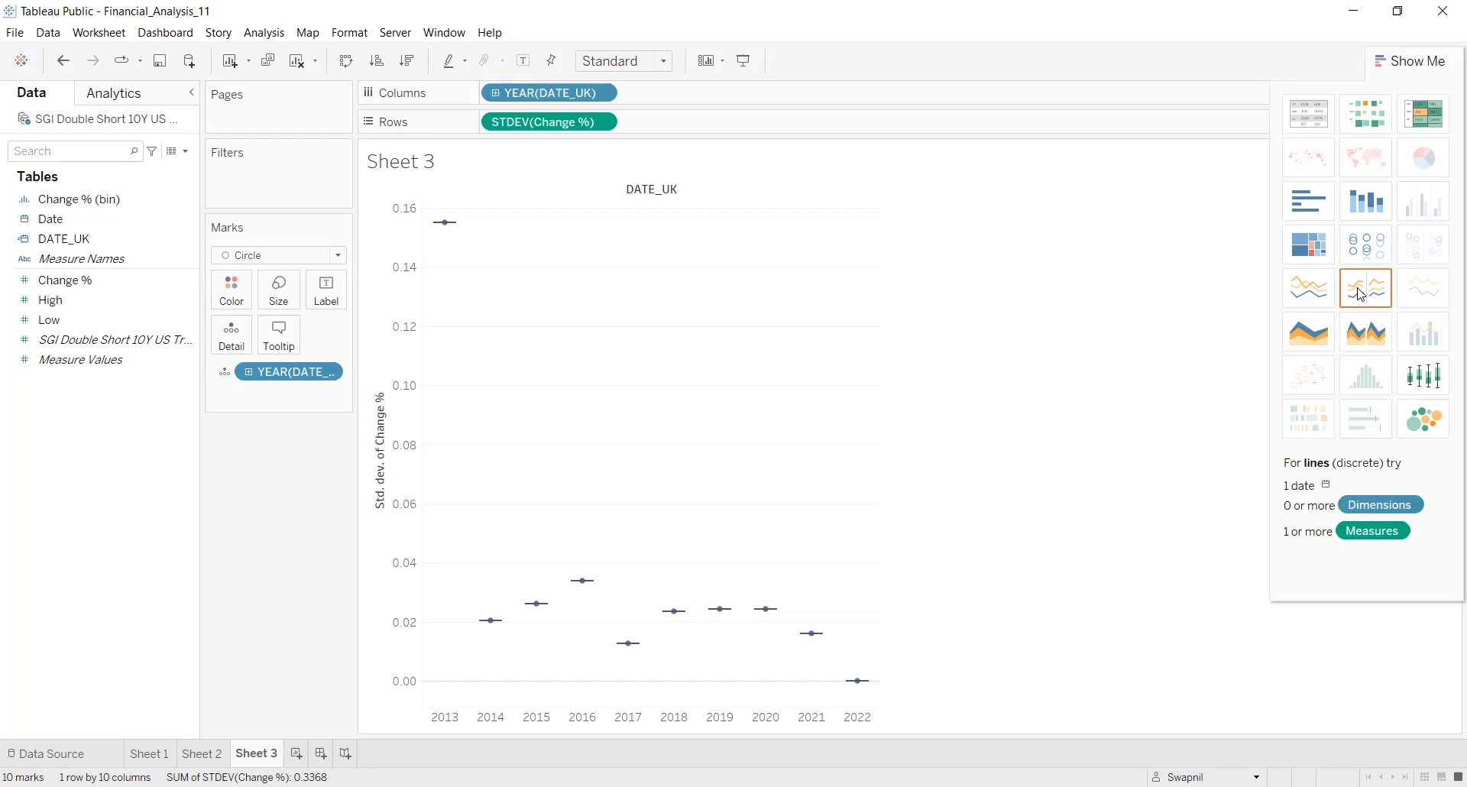
left_click(1318, 303)
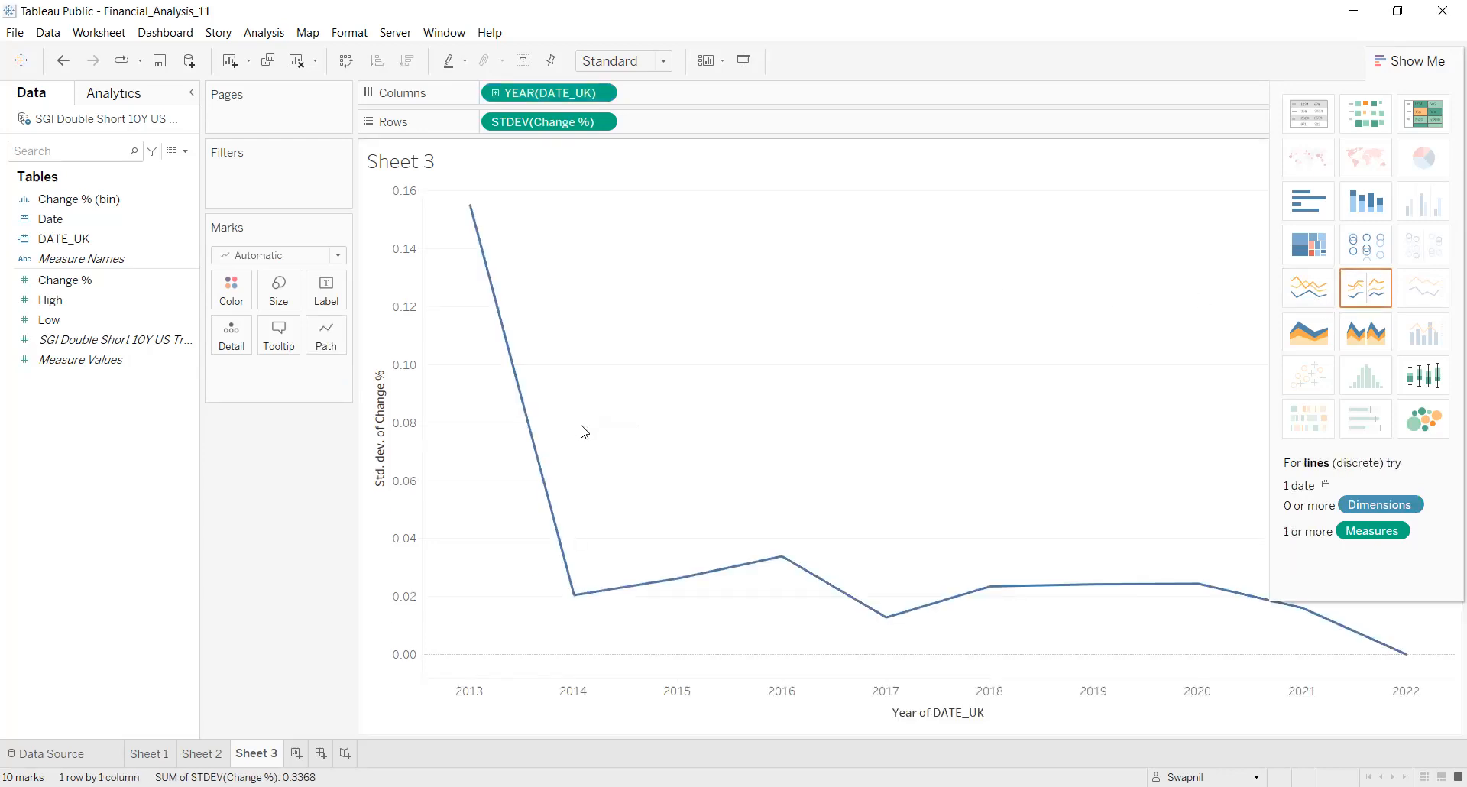
left_click(486, 284)
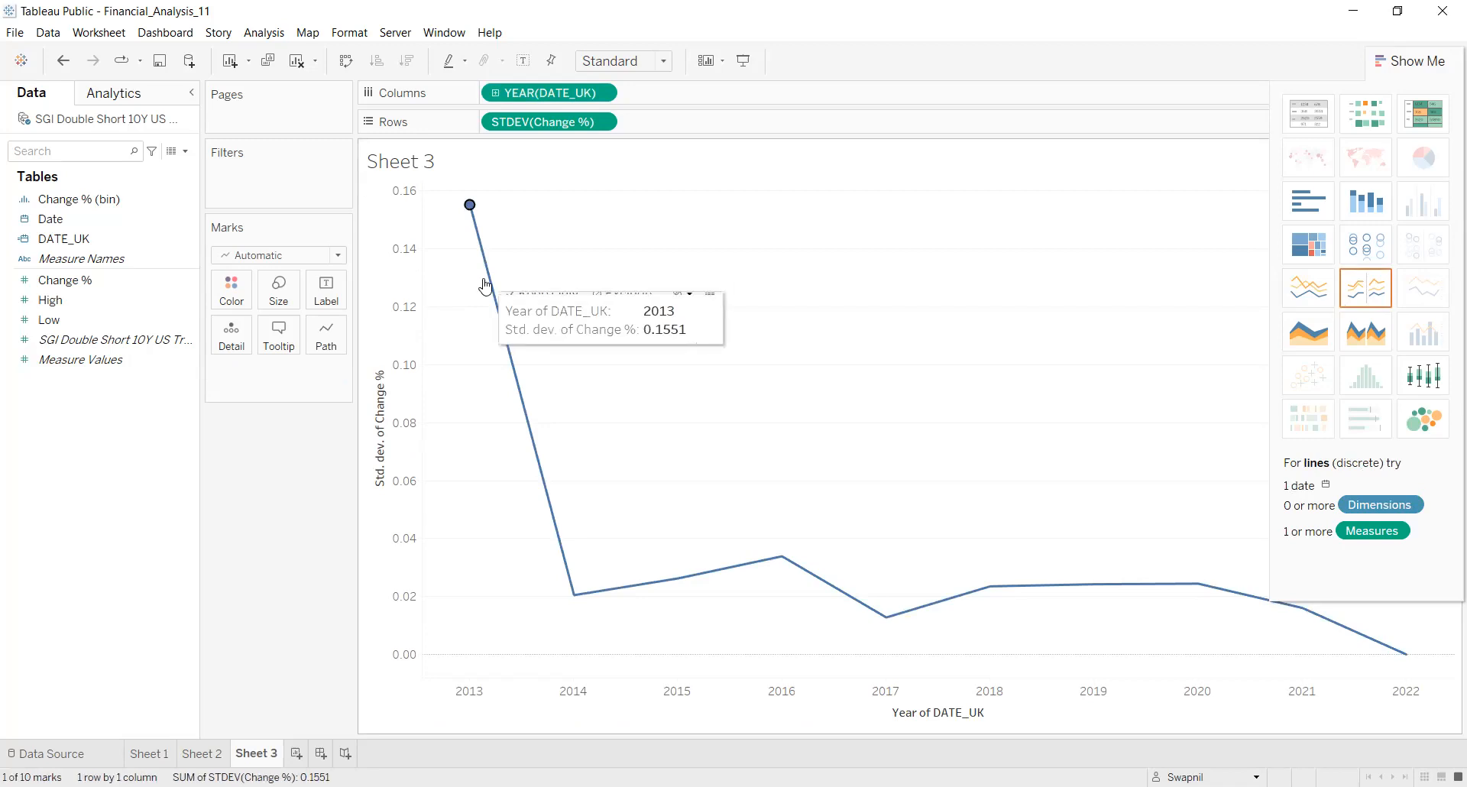
right_click(485, 284)
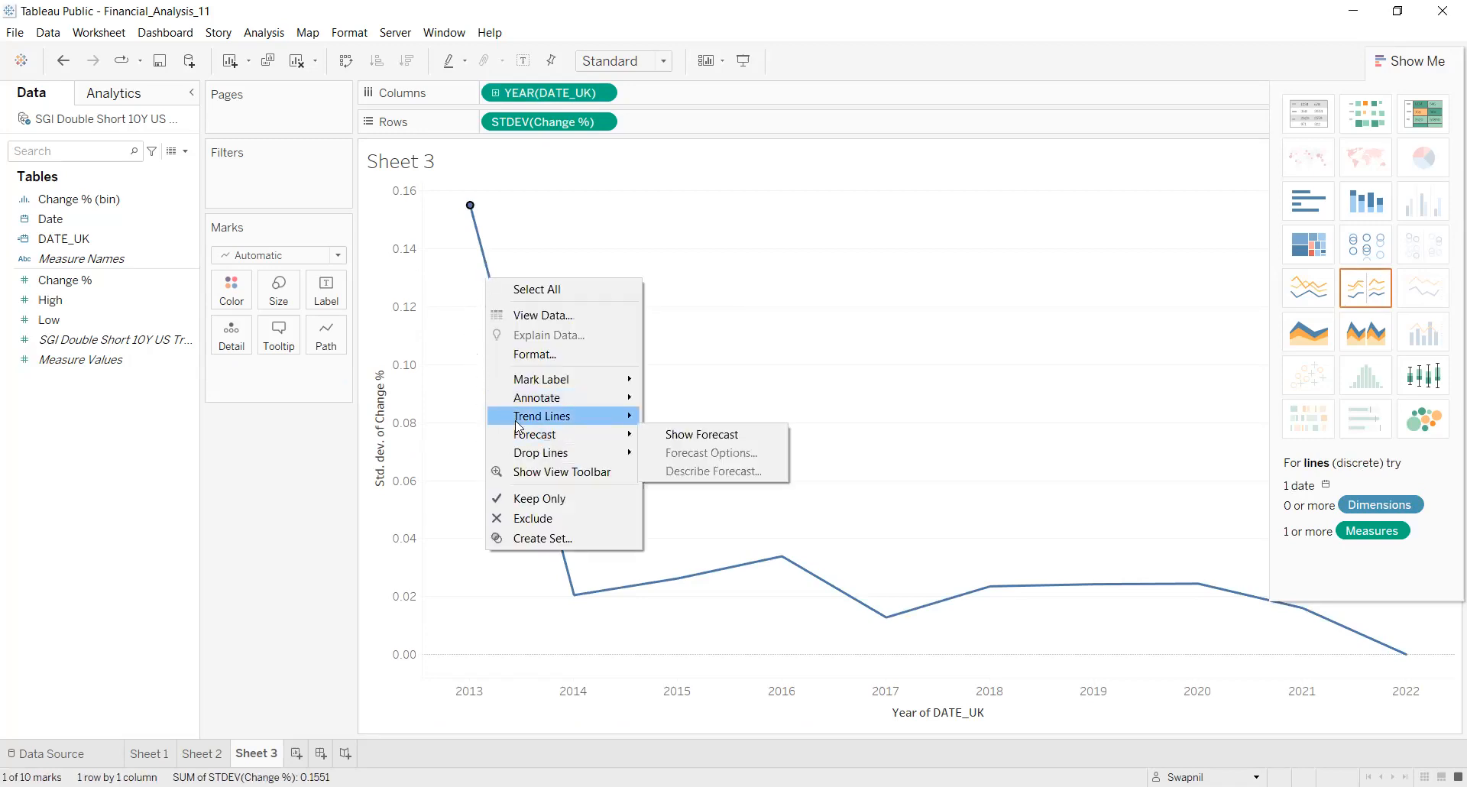
mouse_move(524, 420)
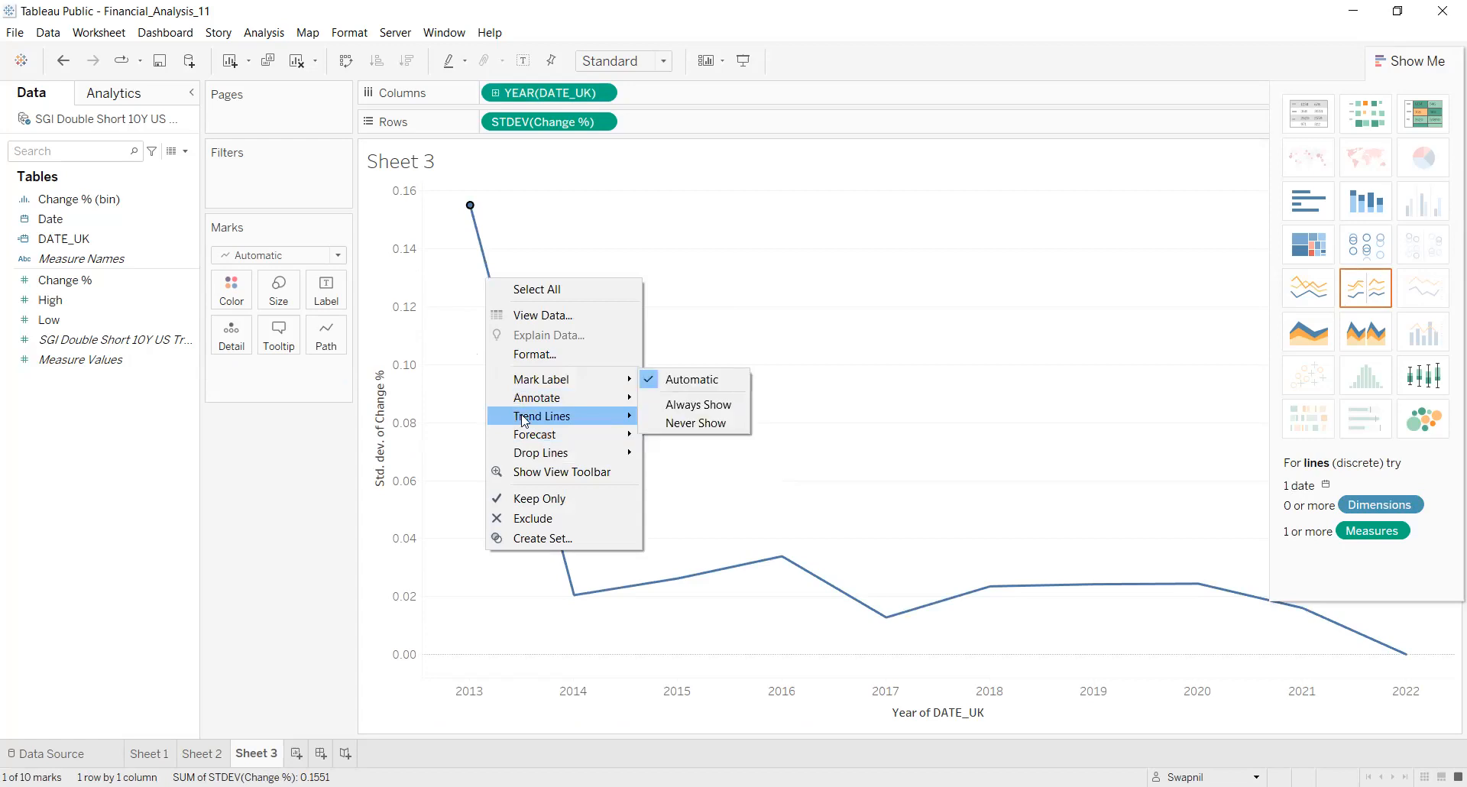
left_click(530, 361)
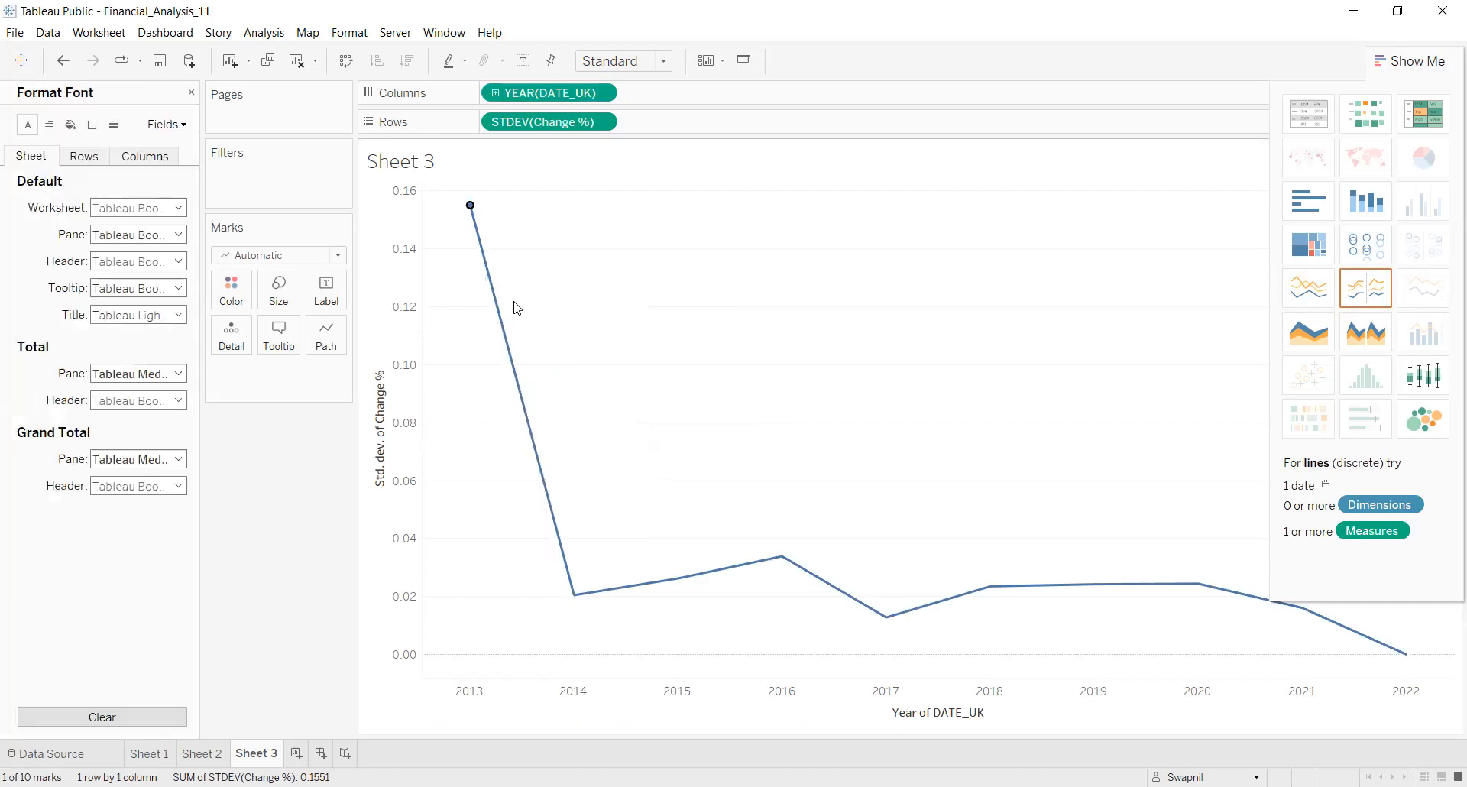
Drill the continuous DATE_UK field in Columns down through quarter and month to week
left_click(495, 93)
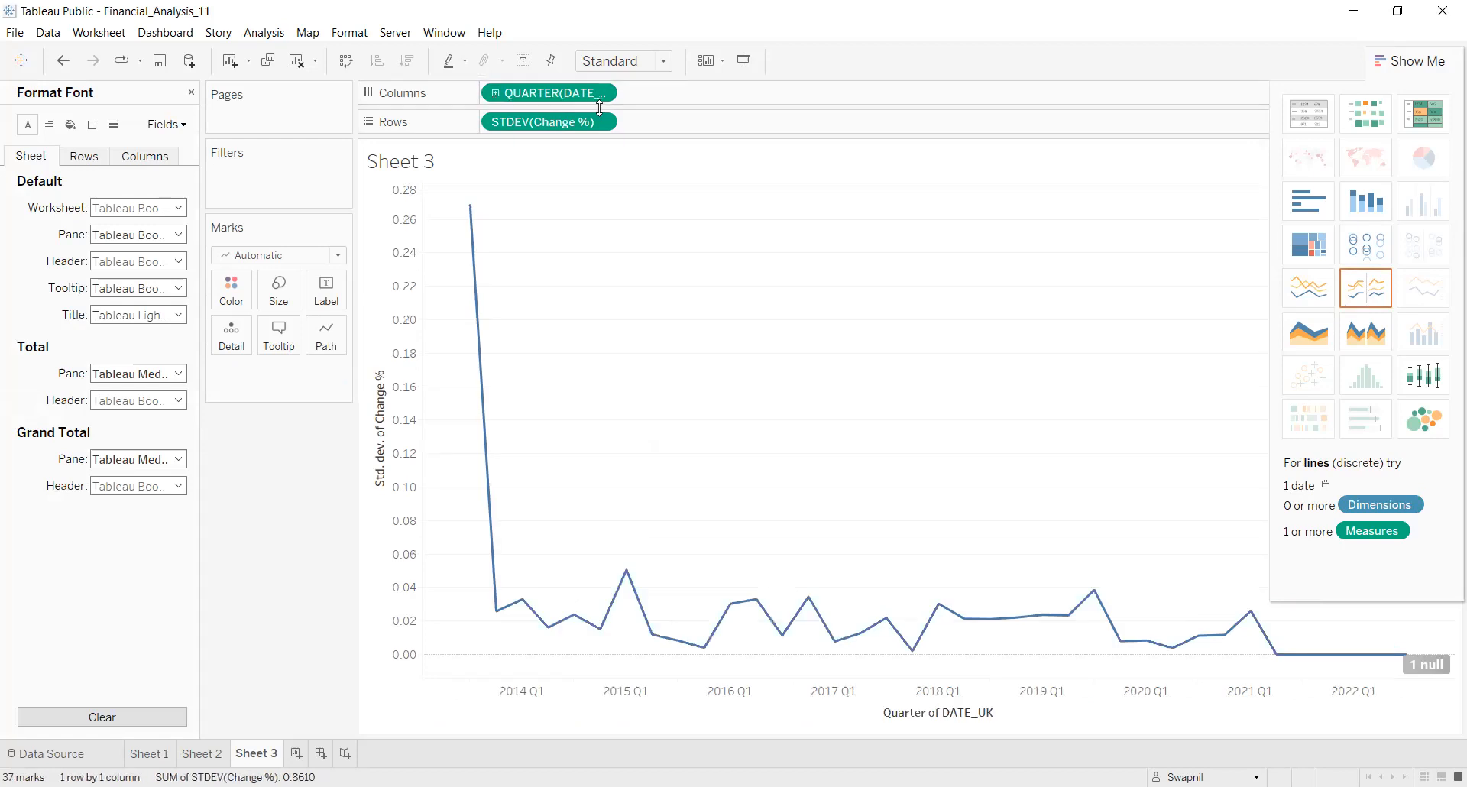
left_click(495, 93)
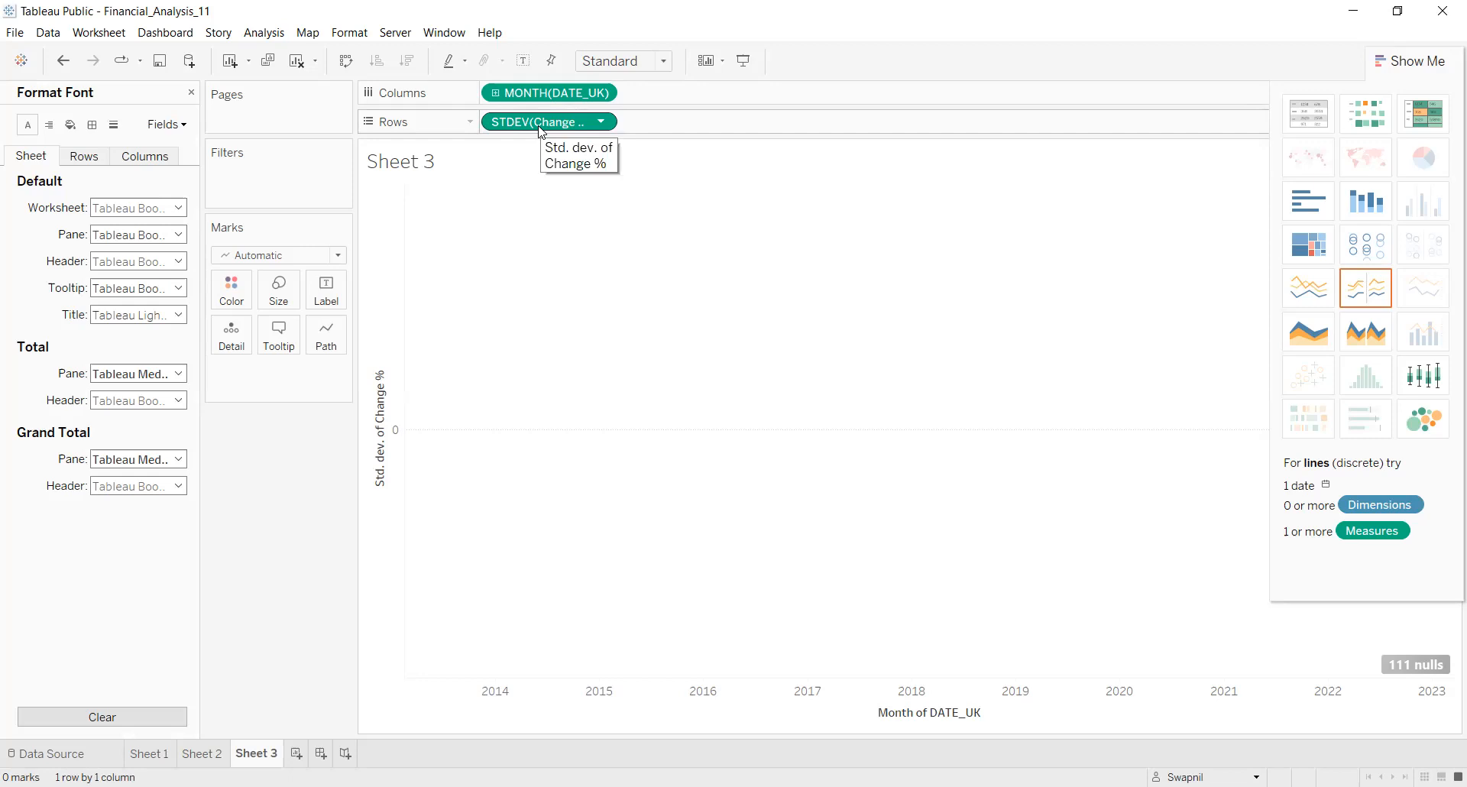
left_click(495, 94)
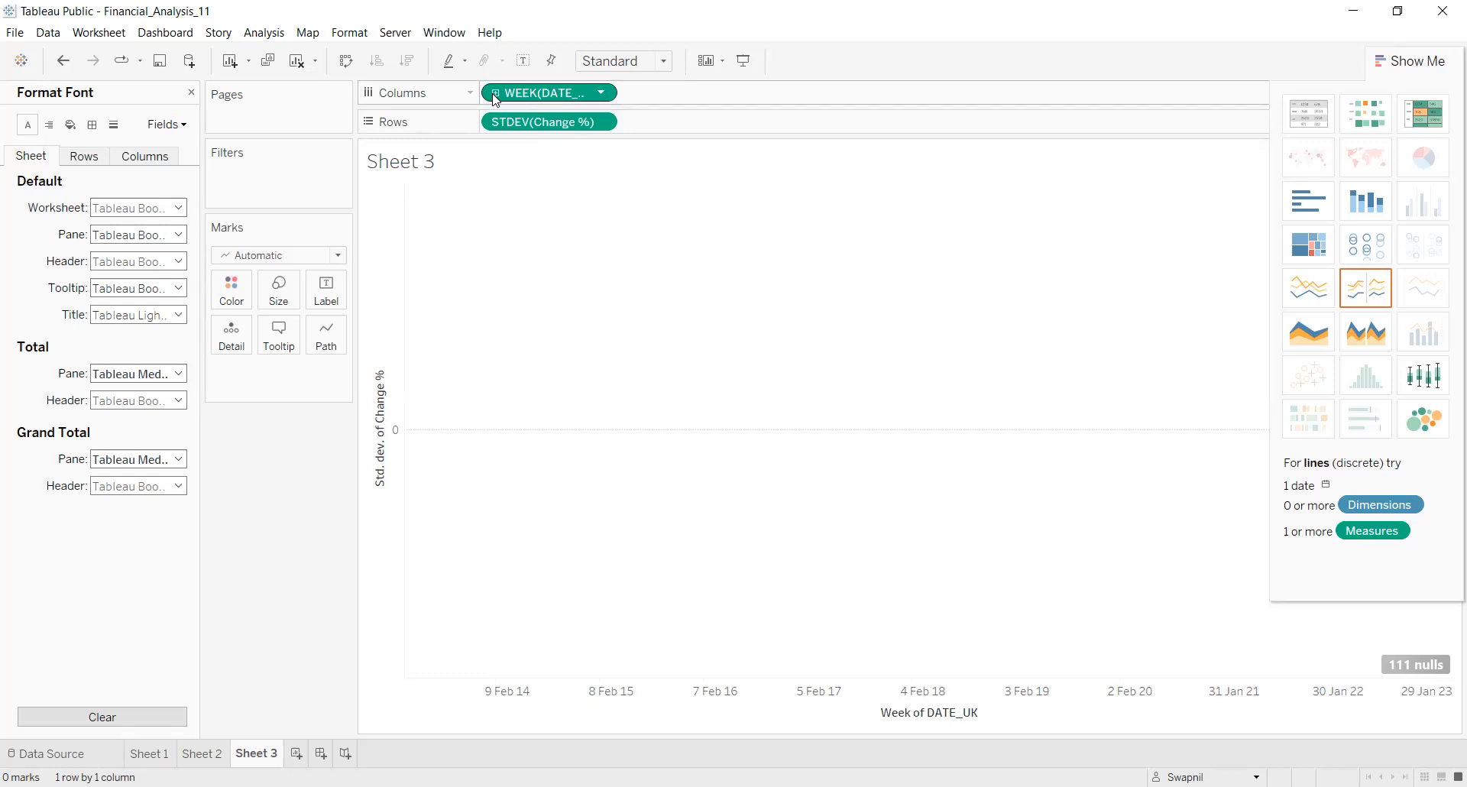
Close the formatting pane and replace the weekly date field in Columns with DATE_UK by discrete year
left_click_drag(522, 126, 66, 560)
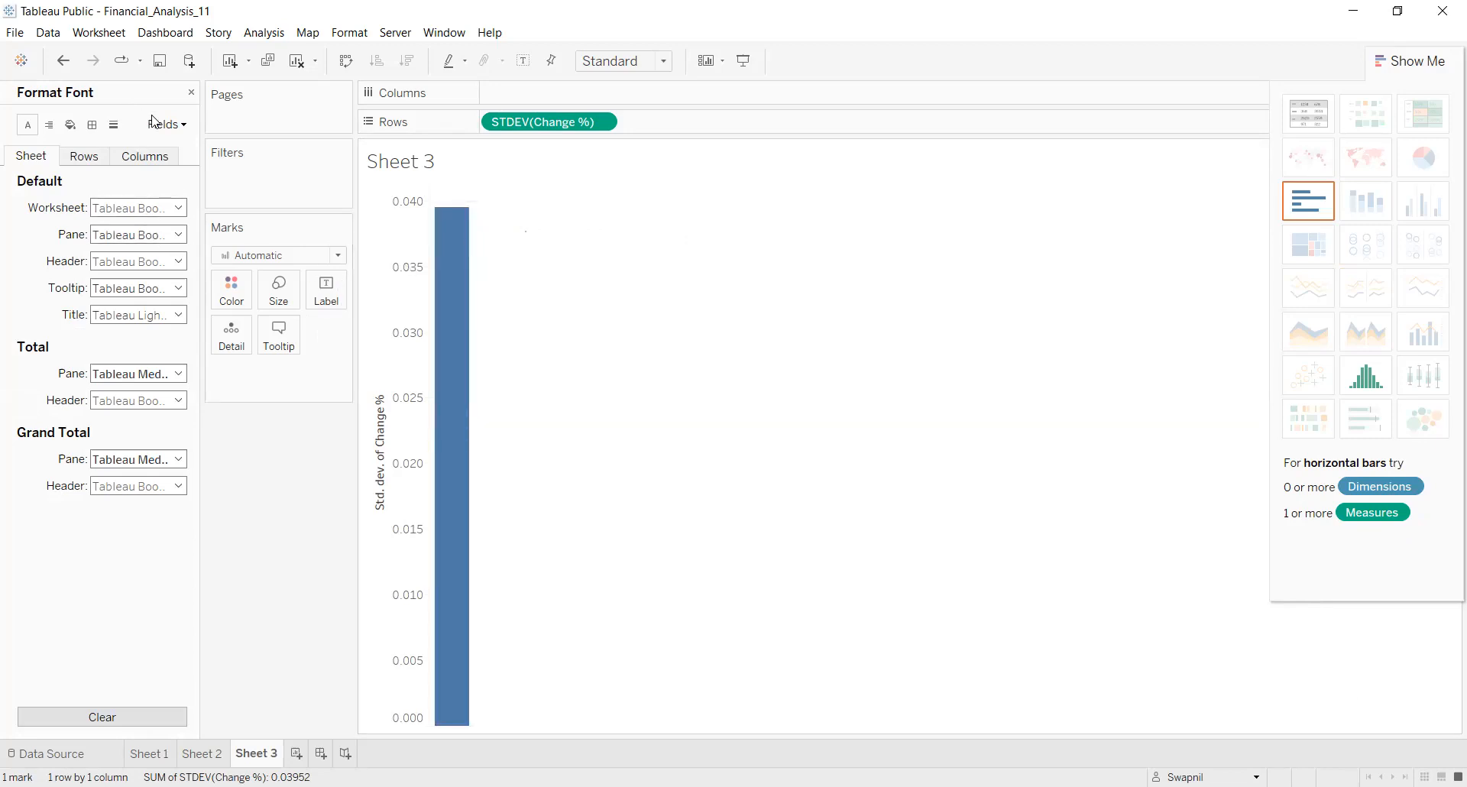
left_click(93, 158)
left_click(119, 724)
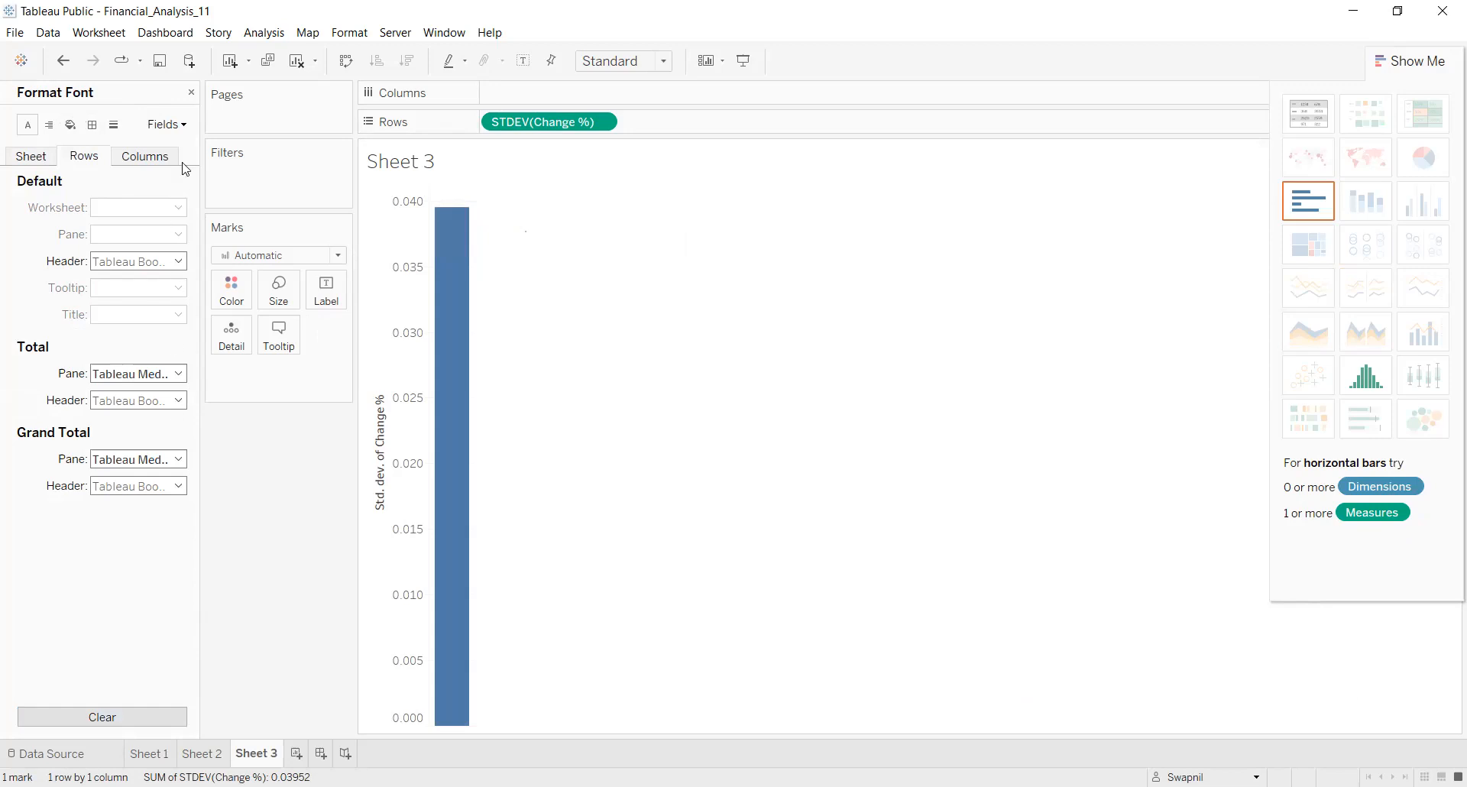
left_click(191, 92)
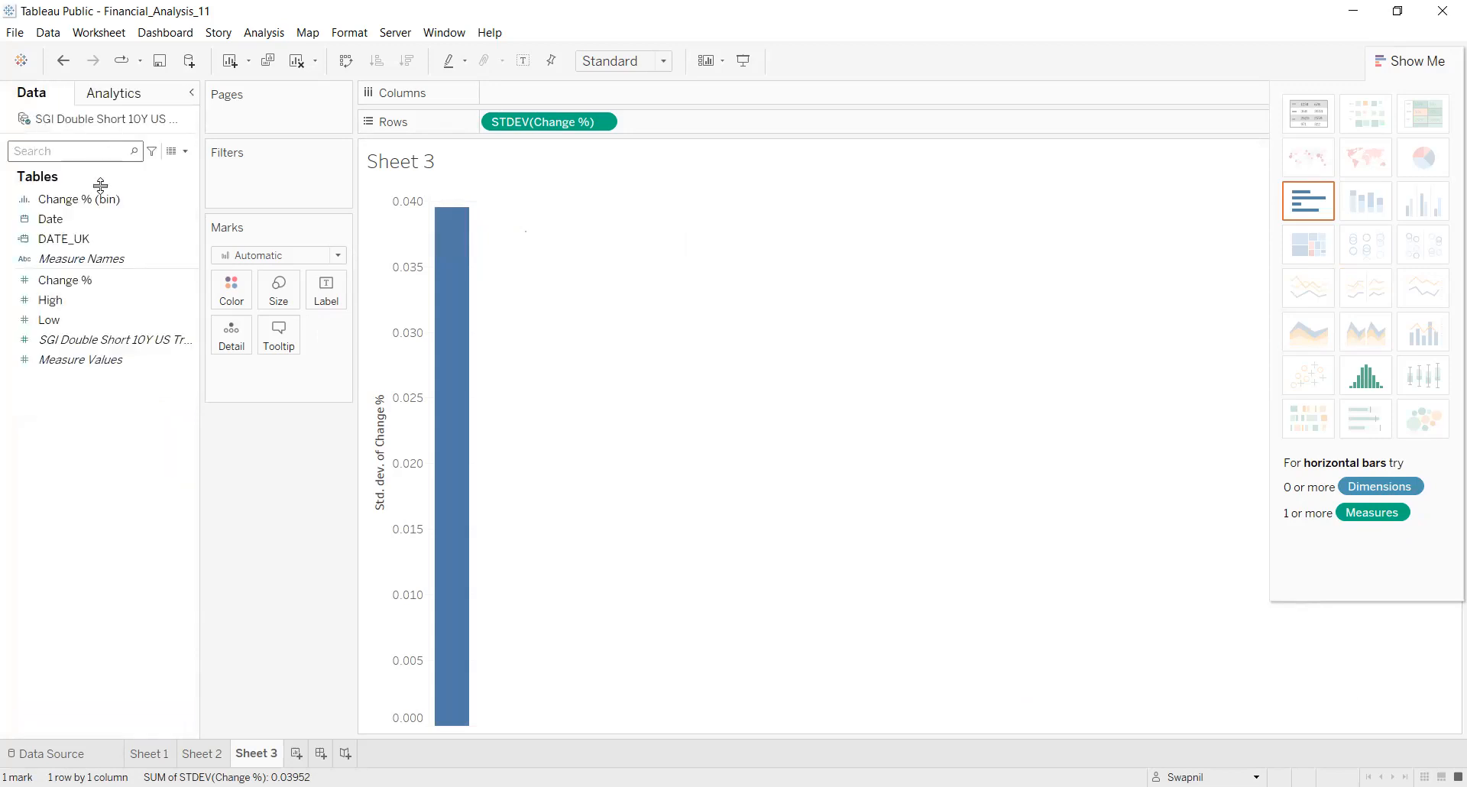
left_click(65, 234)
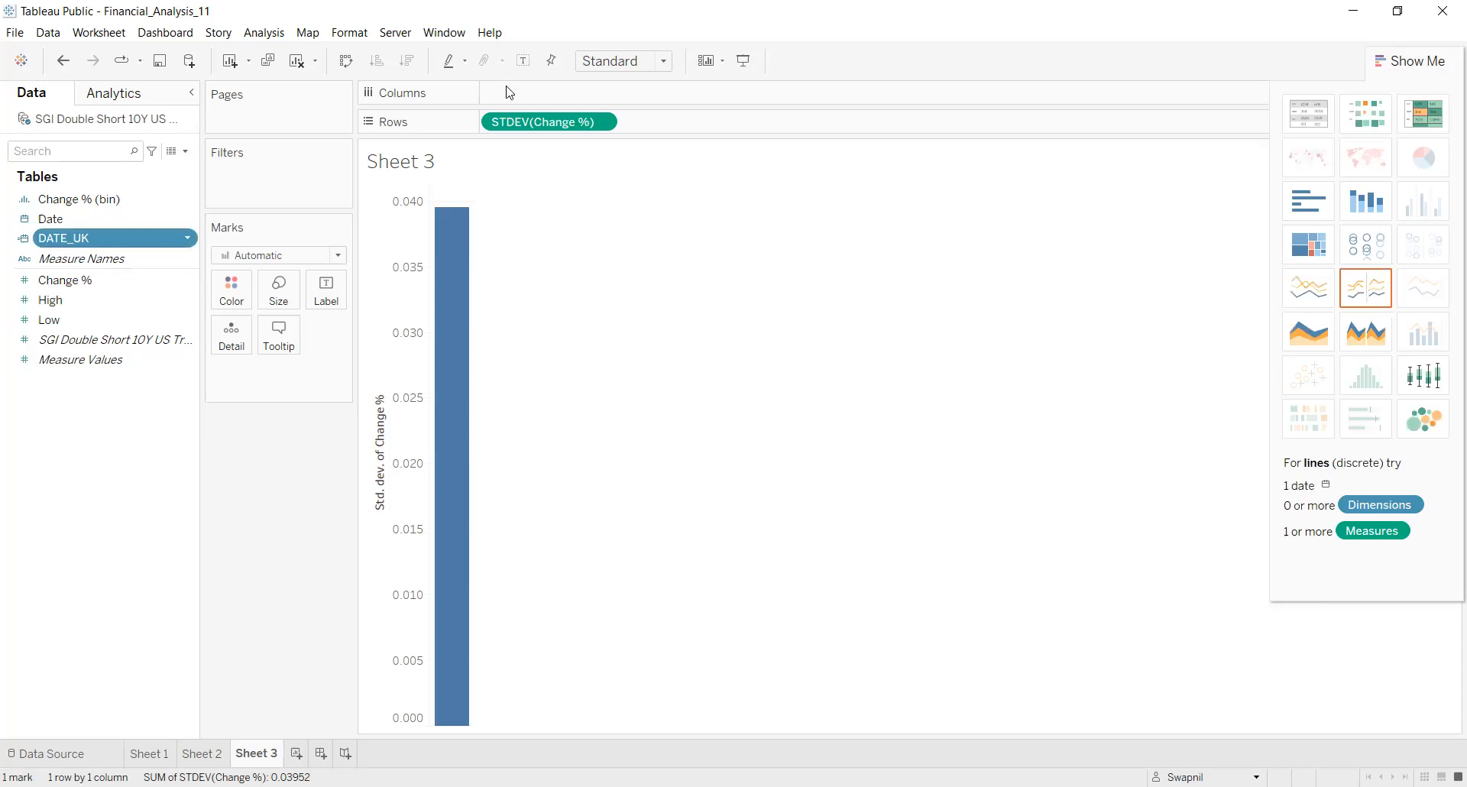
left_click_drag(509, 92, 510, 93)
mouse_move(461, 273)
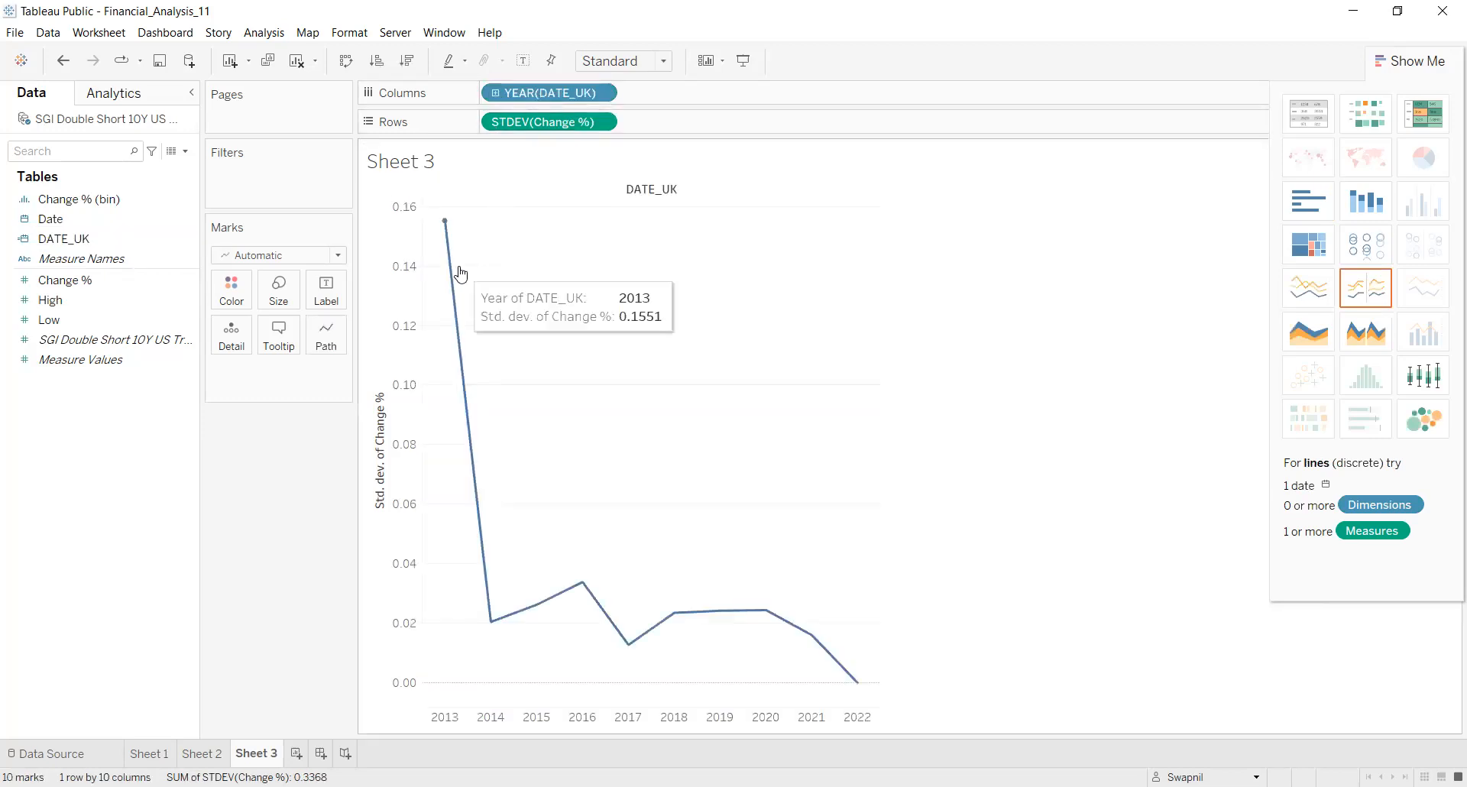
Expand YEAR(DATE_UK) to add quarters and set the quarter field to the continuous Quarter date value
left_click(495, 94)
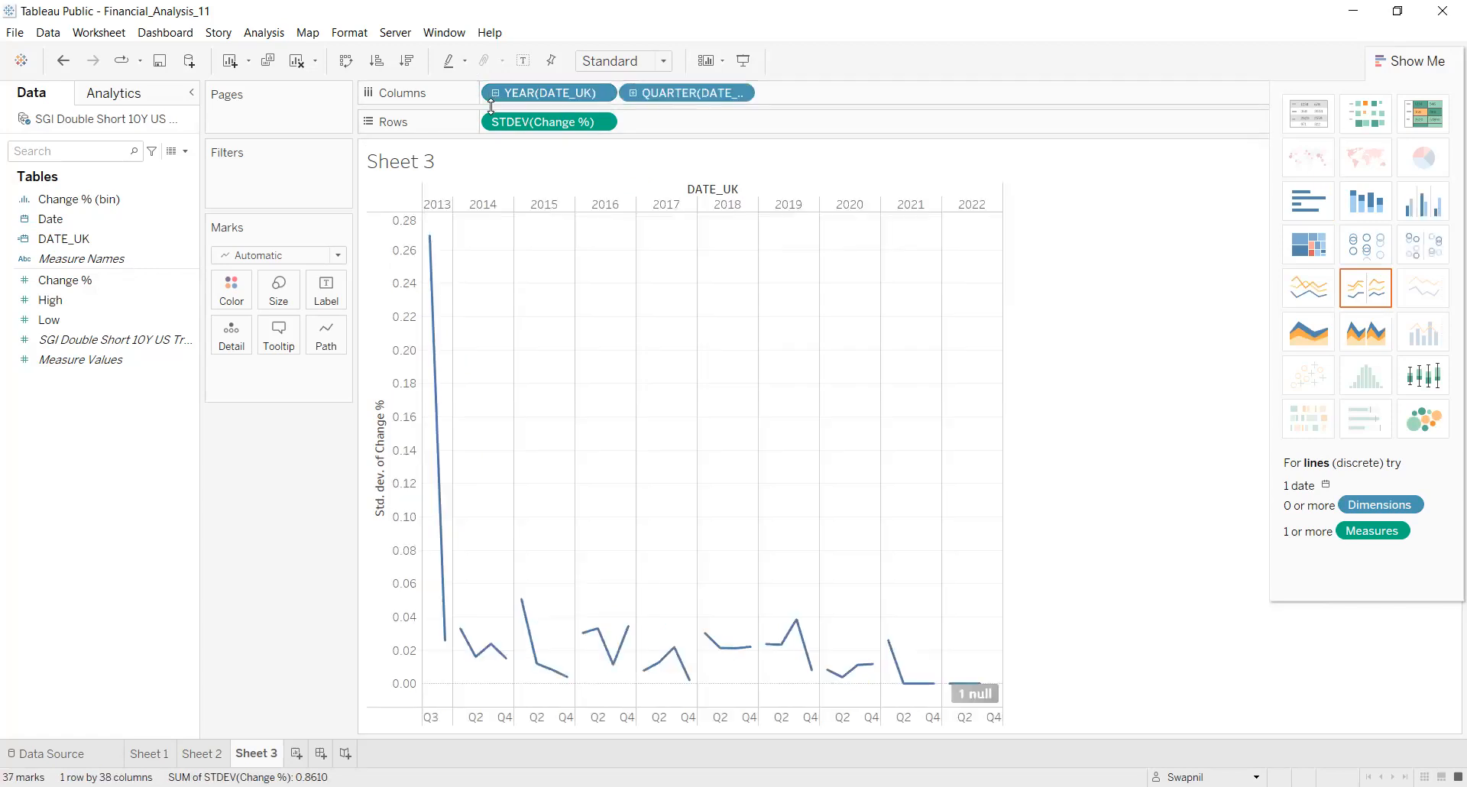
mouse_move(538, 632)
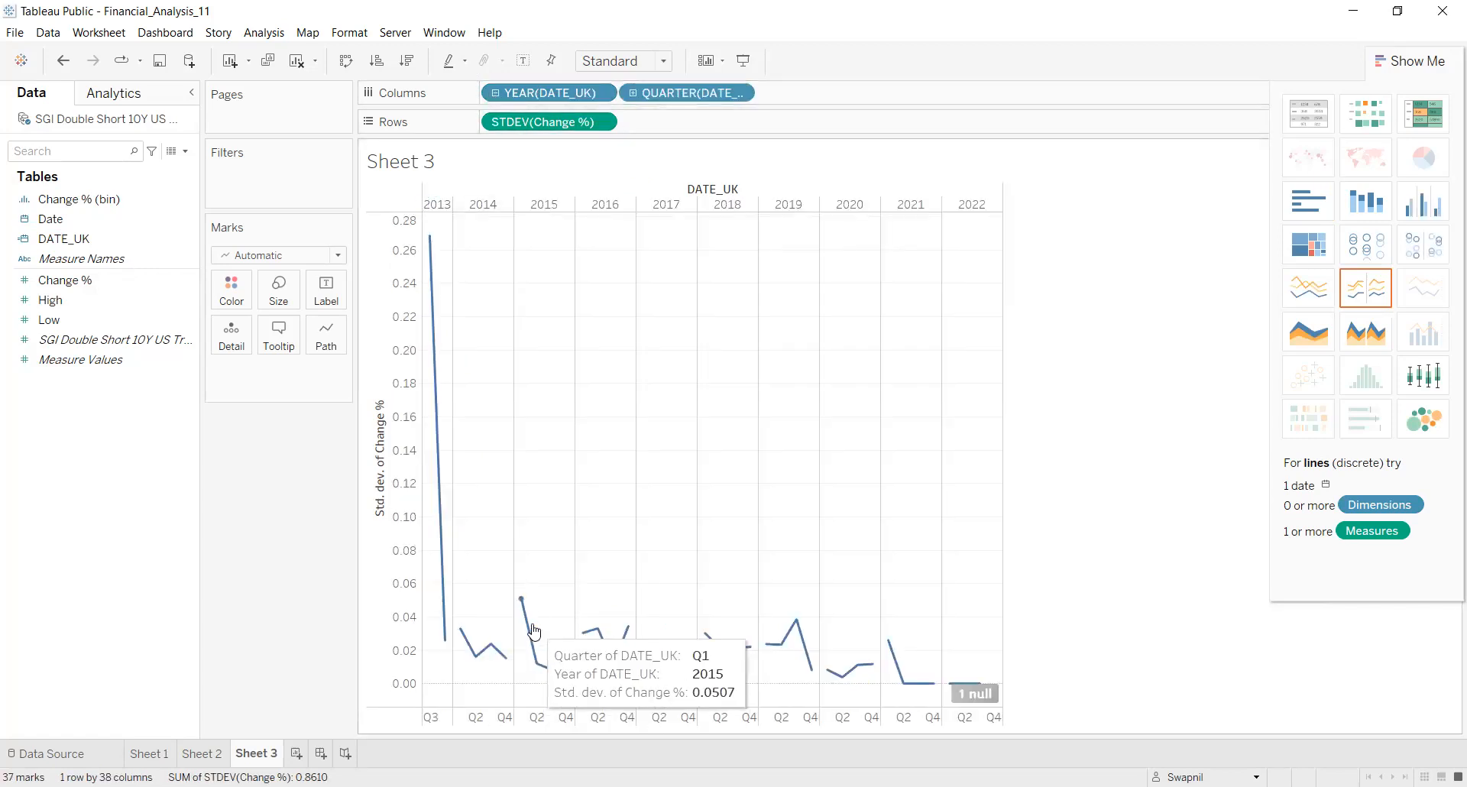
right_click(445, 609)
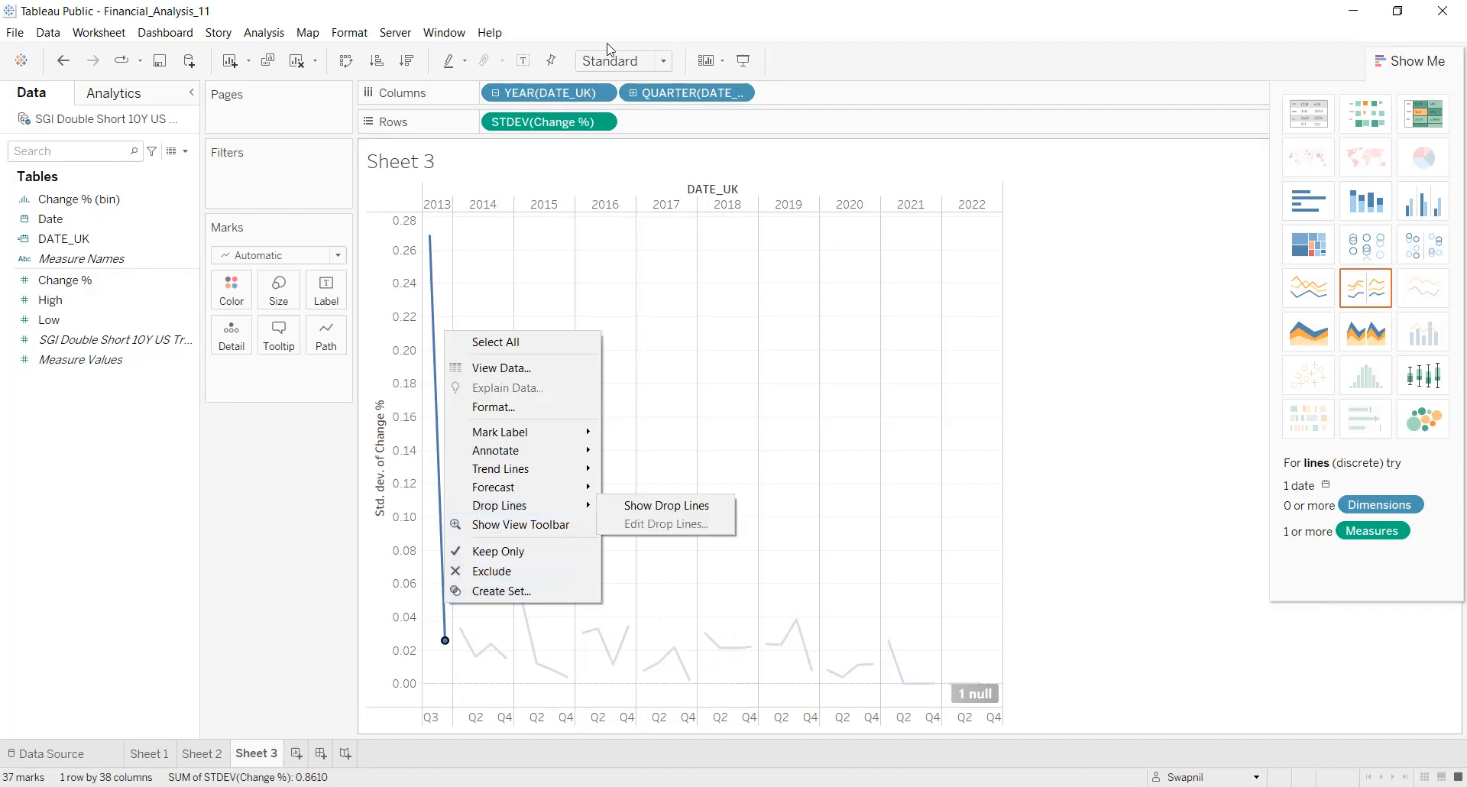
right_click(663, 91)
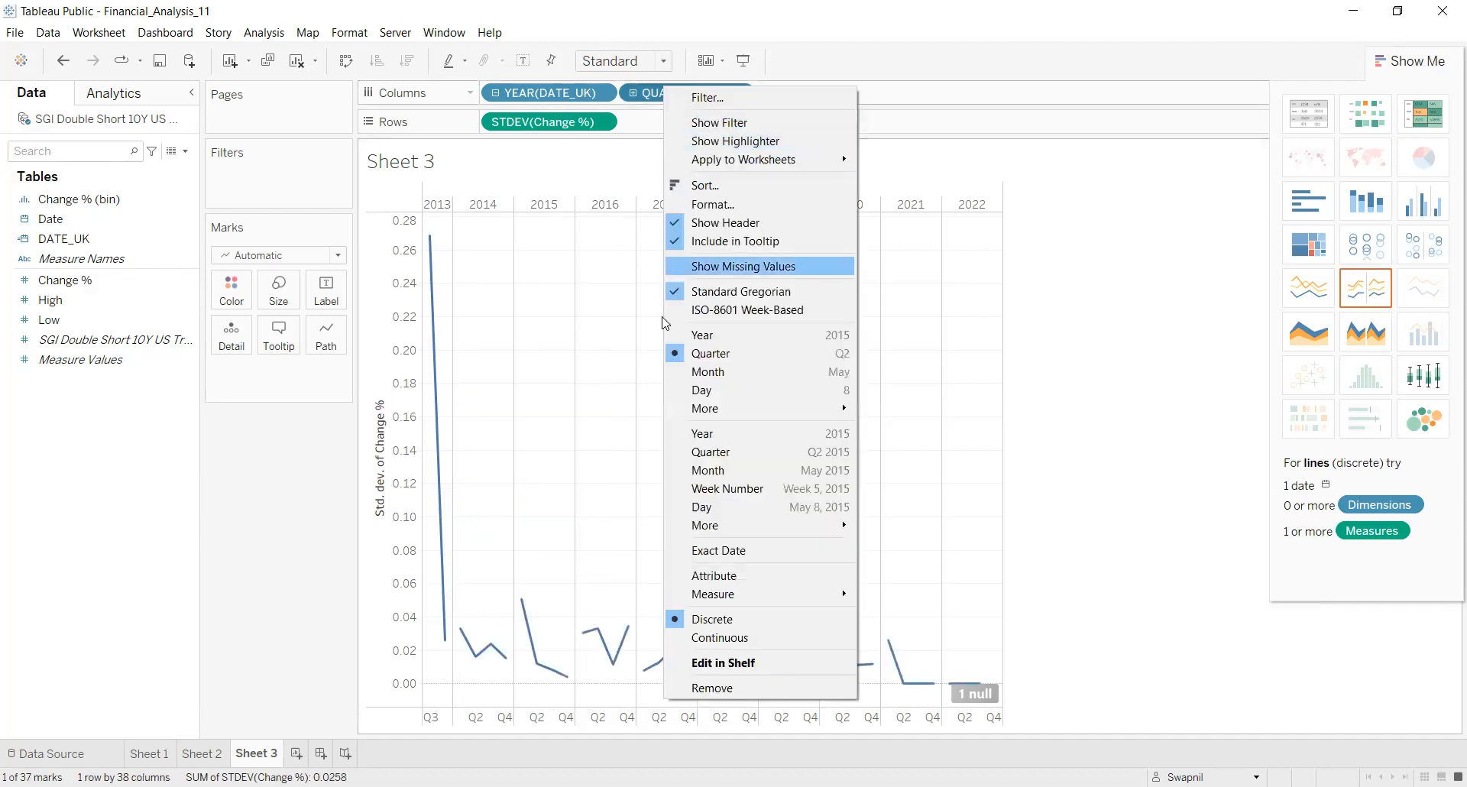
left_click(693, 455)
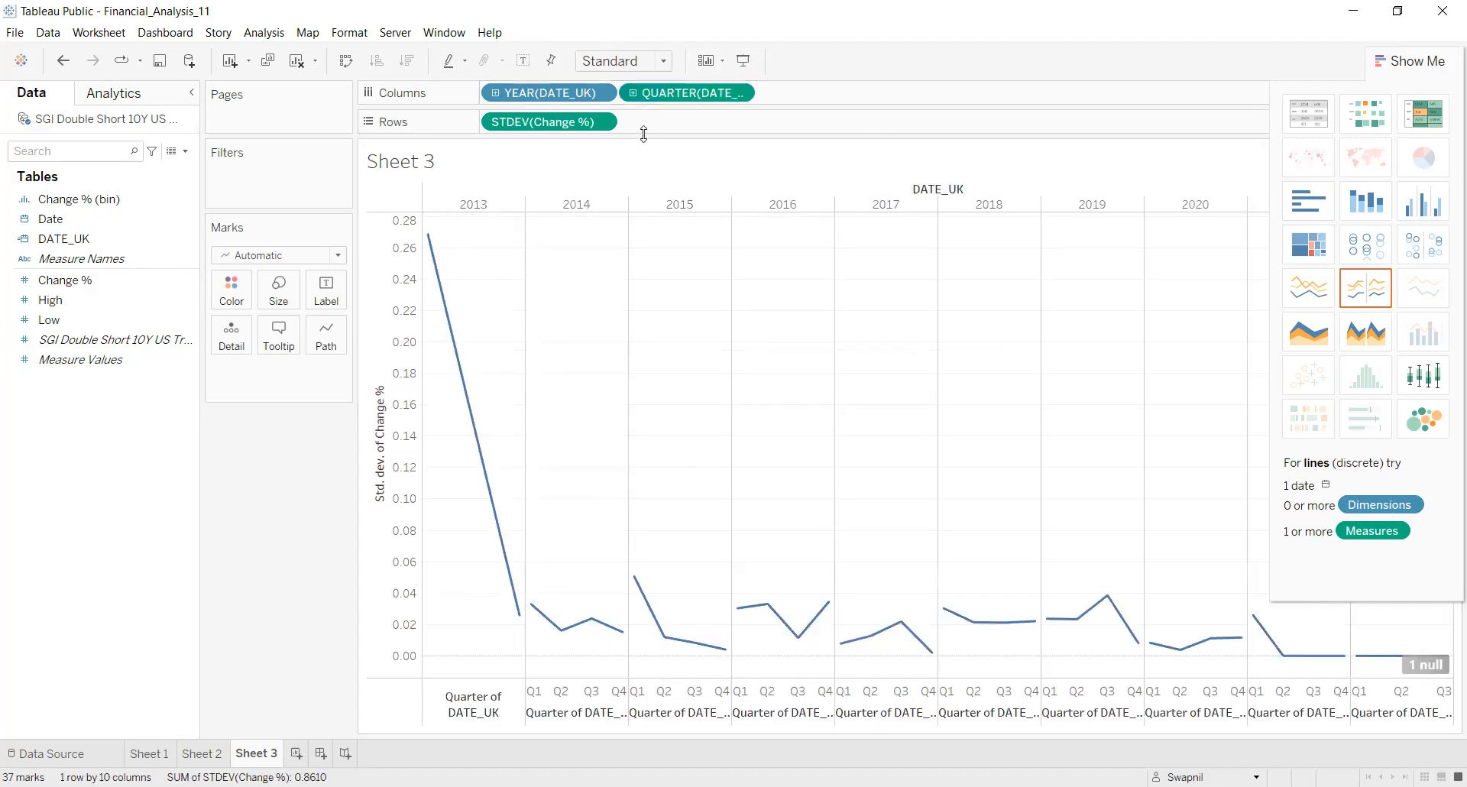
Set the mark type to Line and view the line types available for its path
left_click(336, 257)
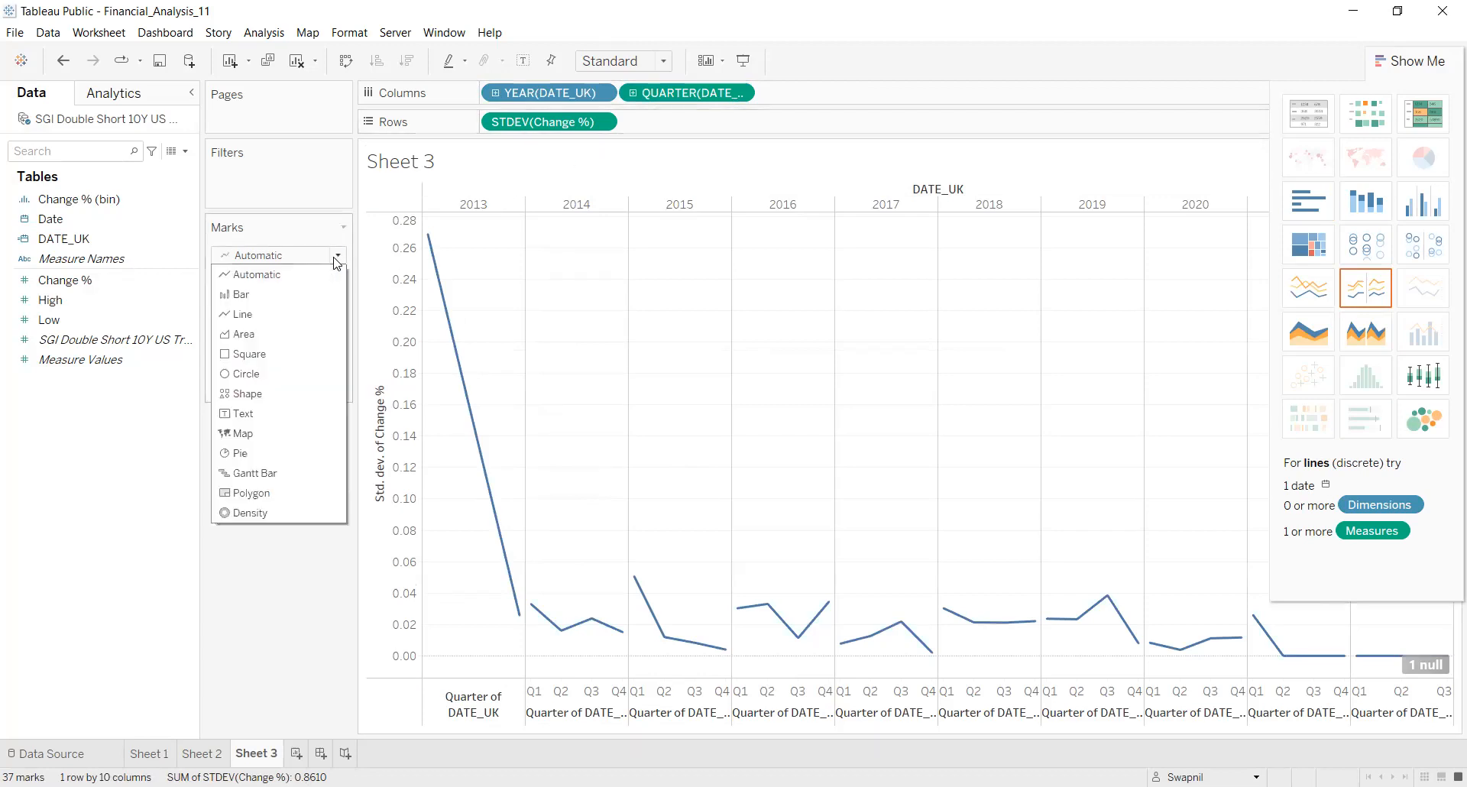
left_click(245, 314)
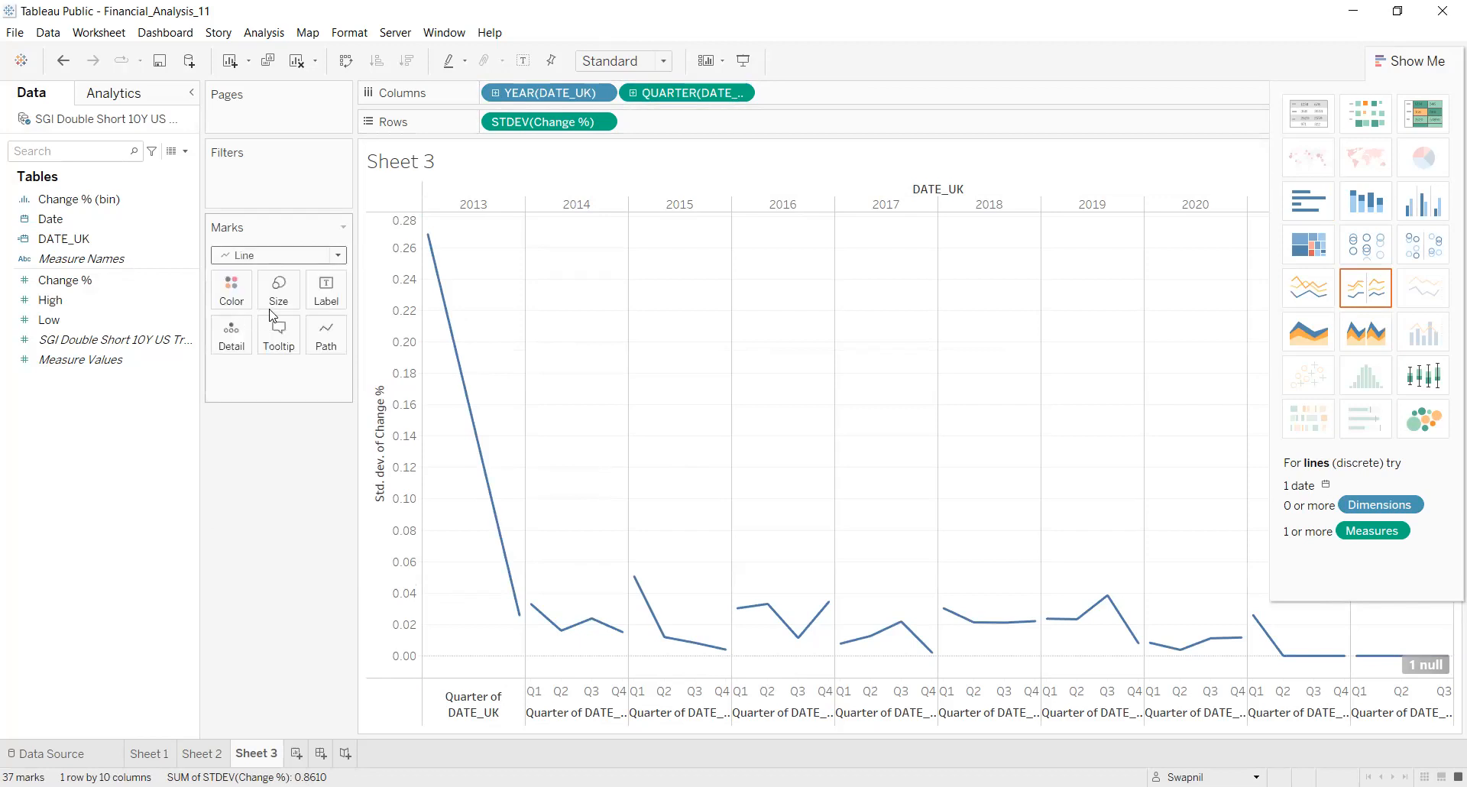
left_click(324, 332)
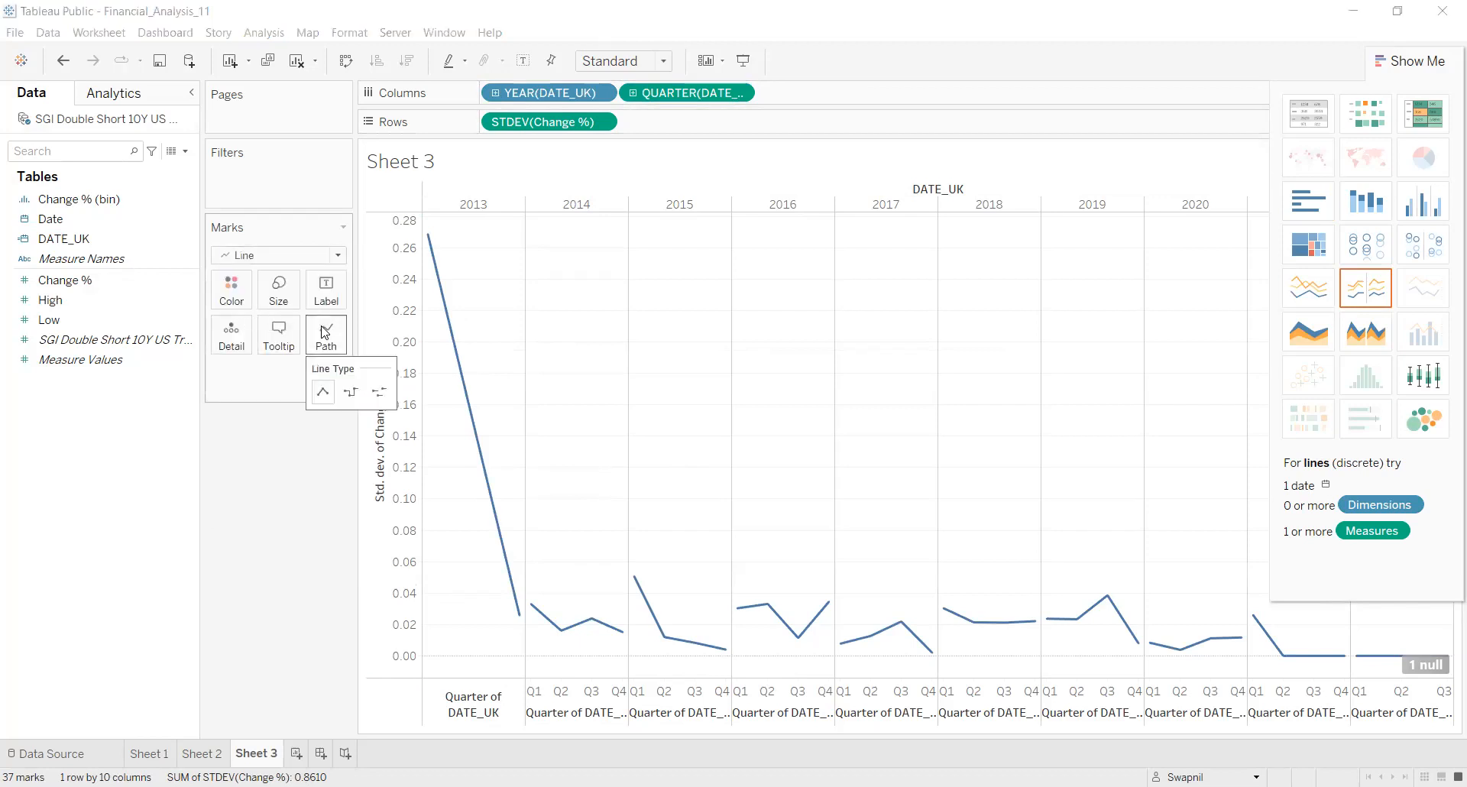
Review the options of the 2013 Q3 mark and keep the quarter field in Columns as Continuous
left_click(444, 311)
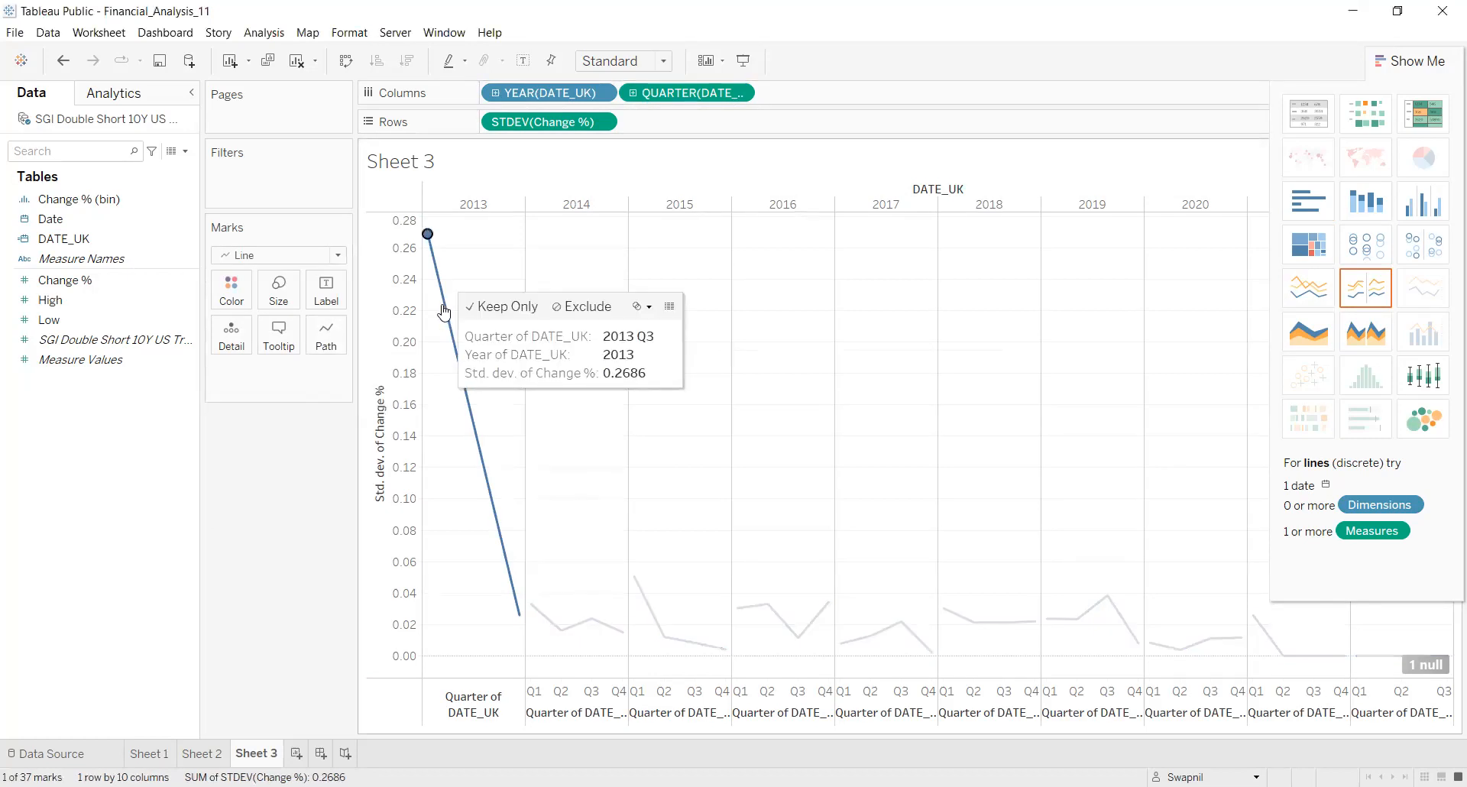
right_click(444, 311)
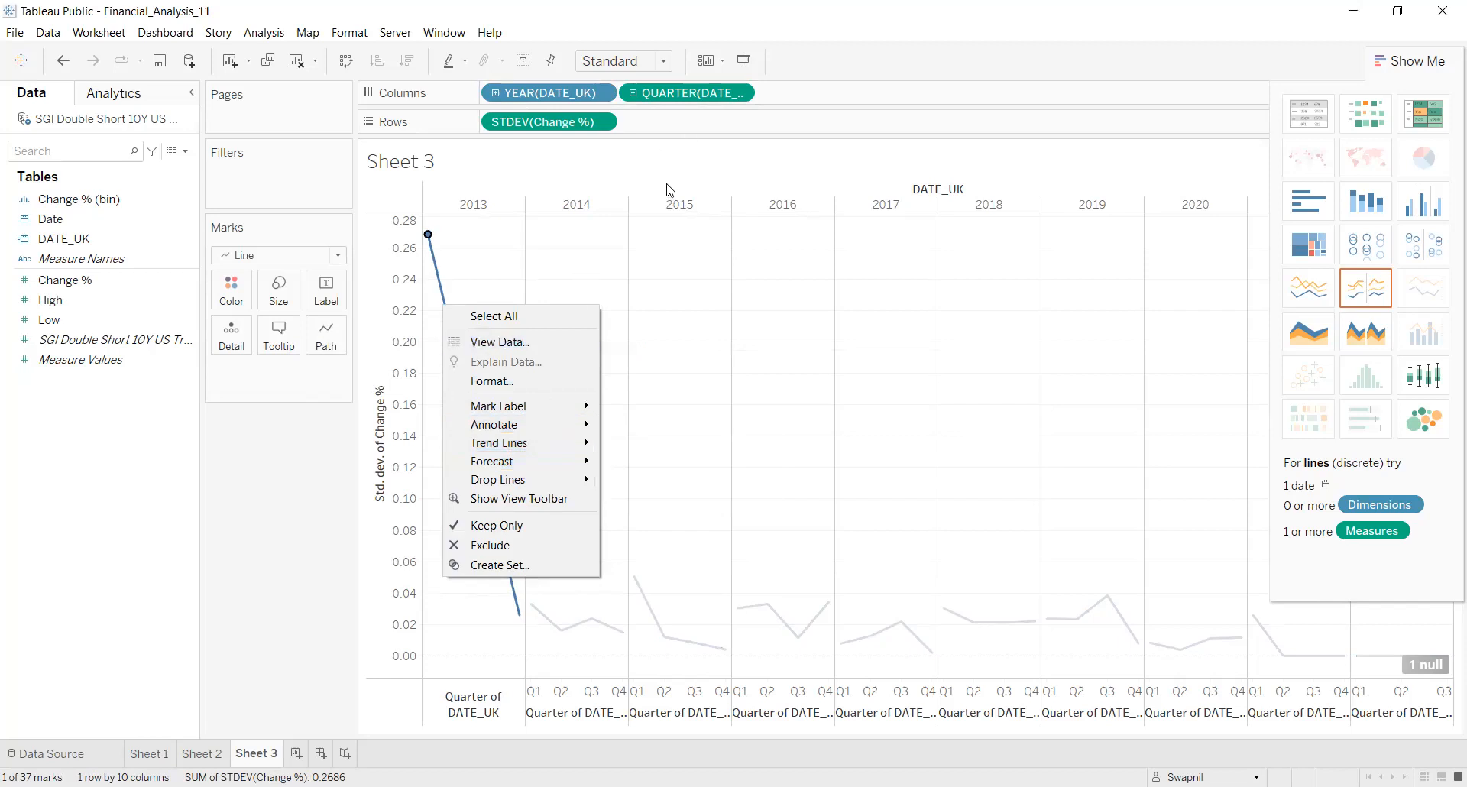
right_click(679, 92)
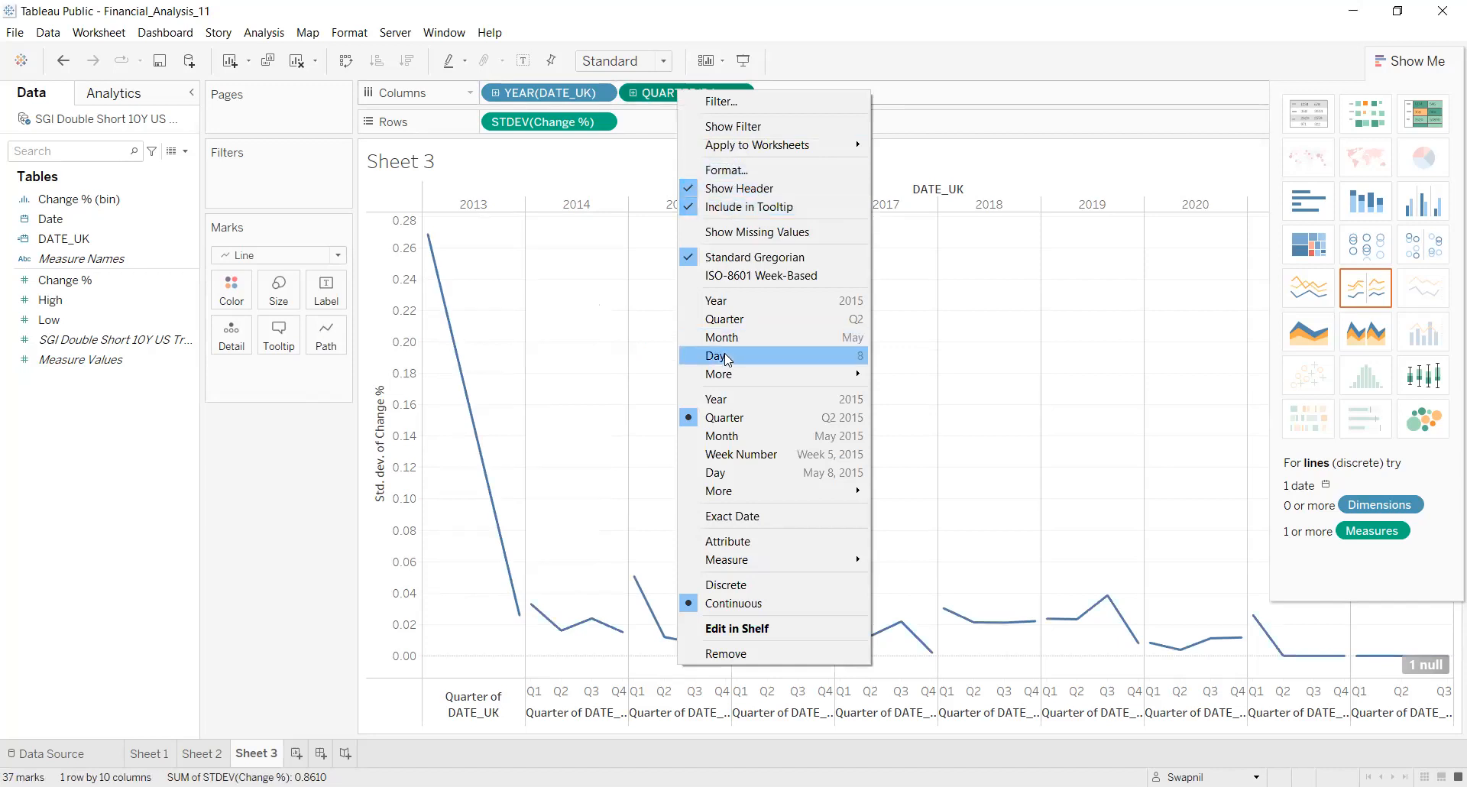
left_click(734, 605)
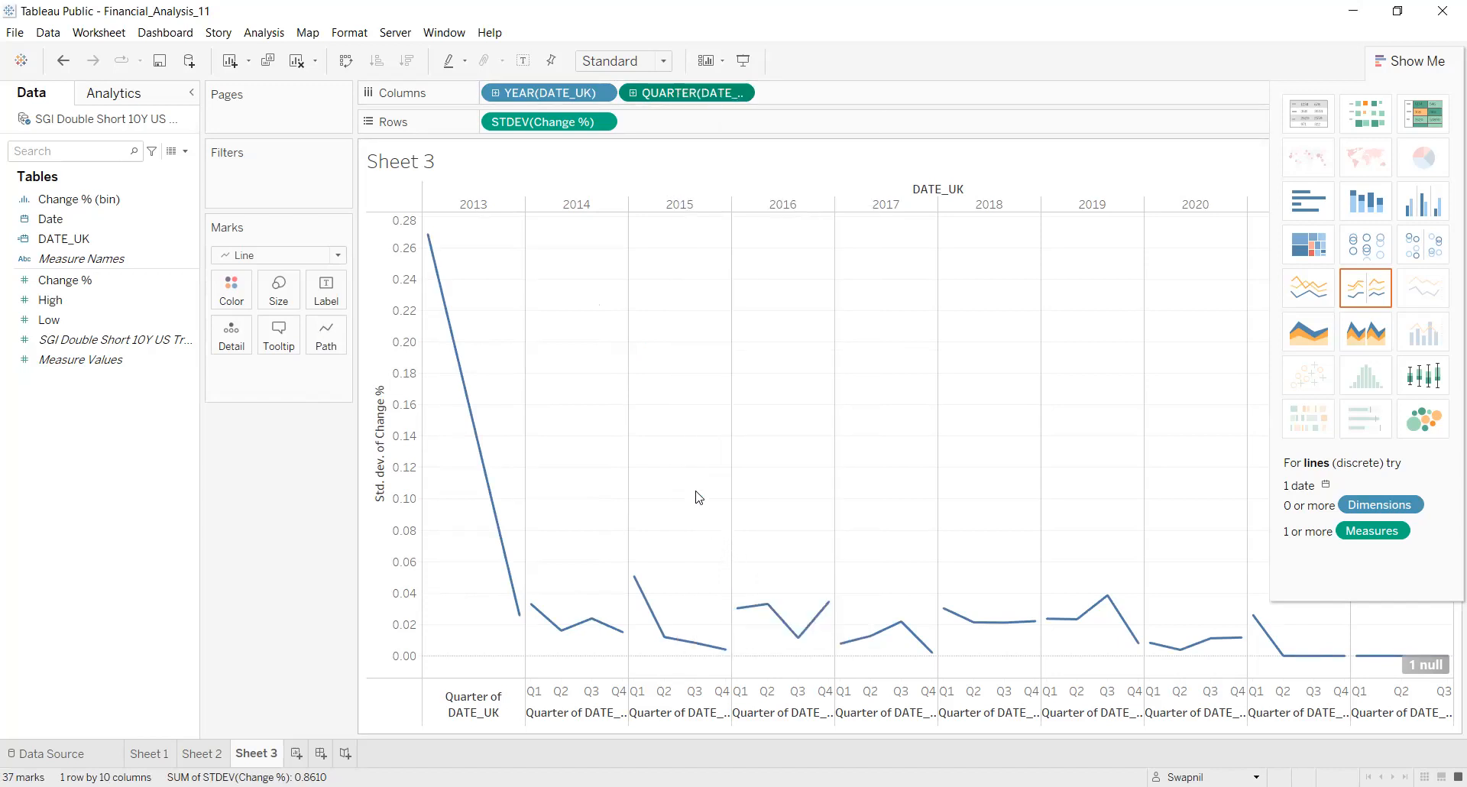
Review the options of STDEV(Change %) in Rows, hide the Show Me chart suggestions and clear the mark selection
left_click(602, 123)
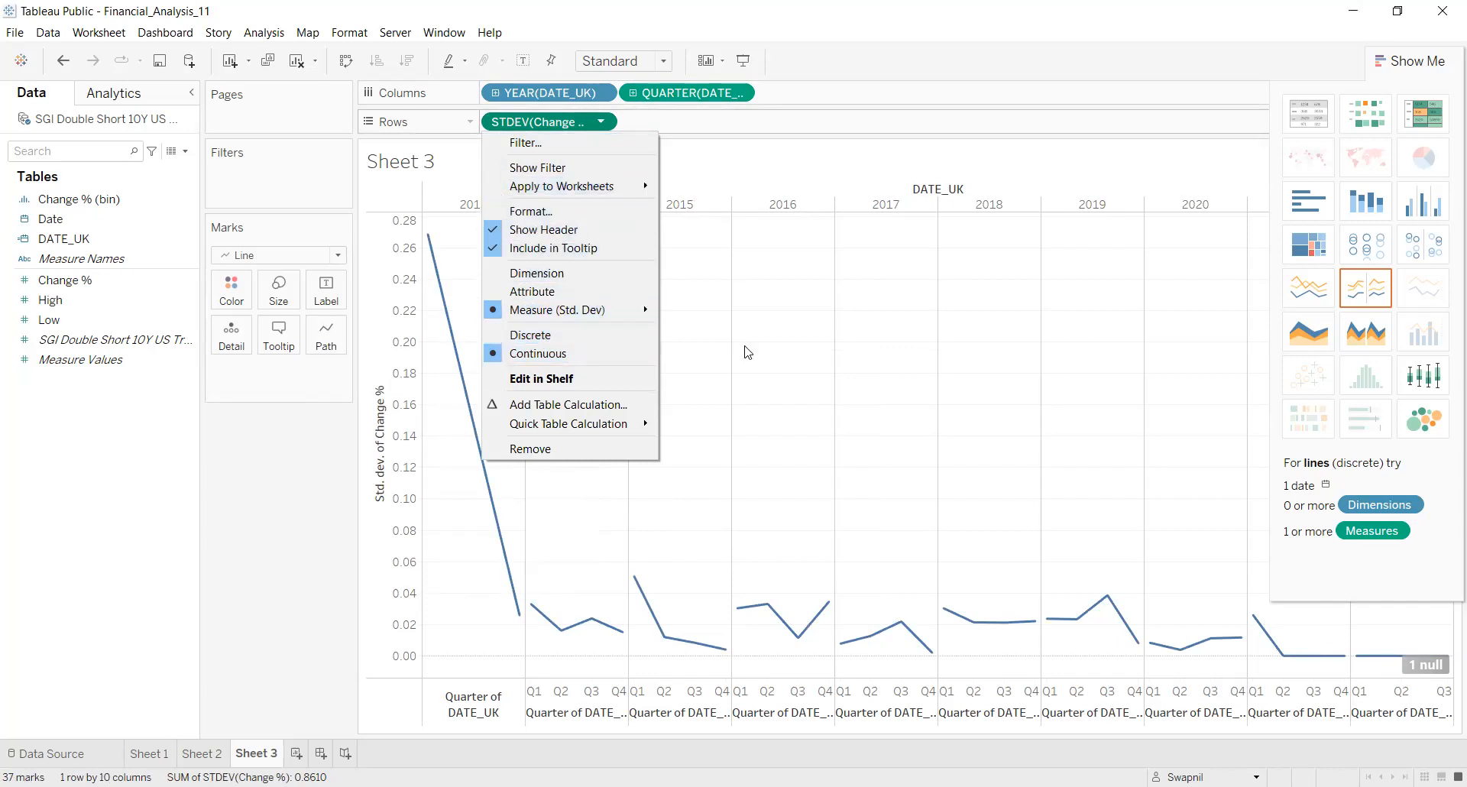
left_click(566, 561)
left_click(520, 608)
left_click(531, 605)
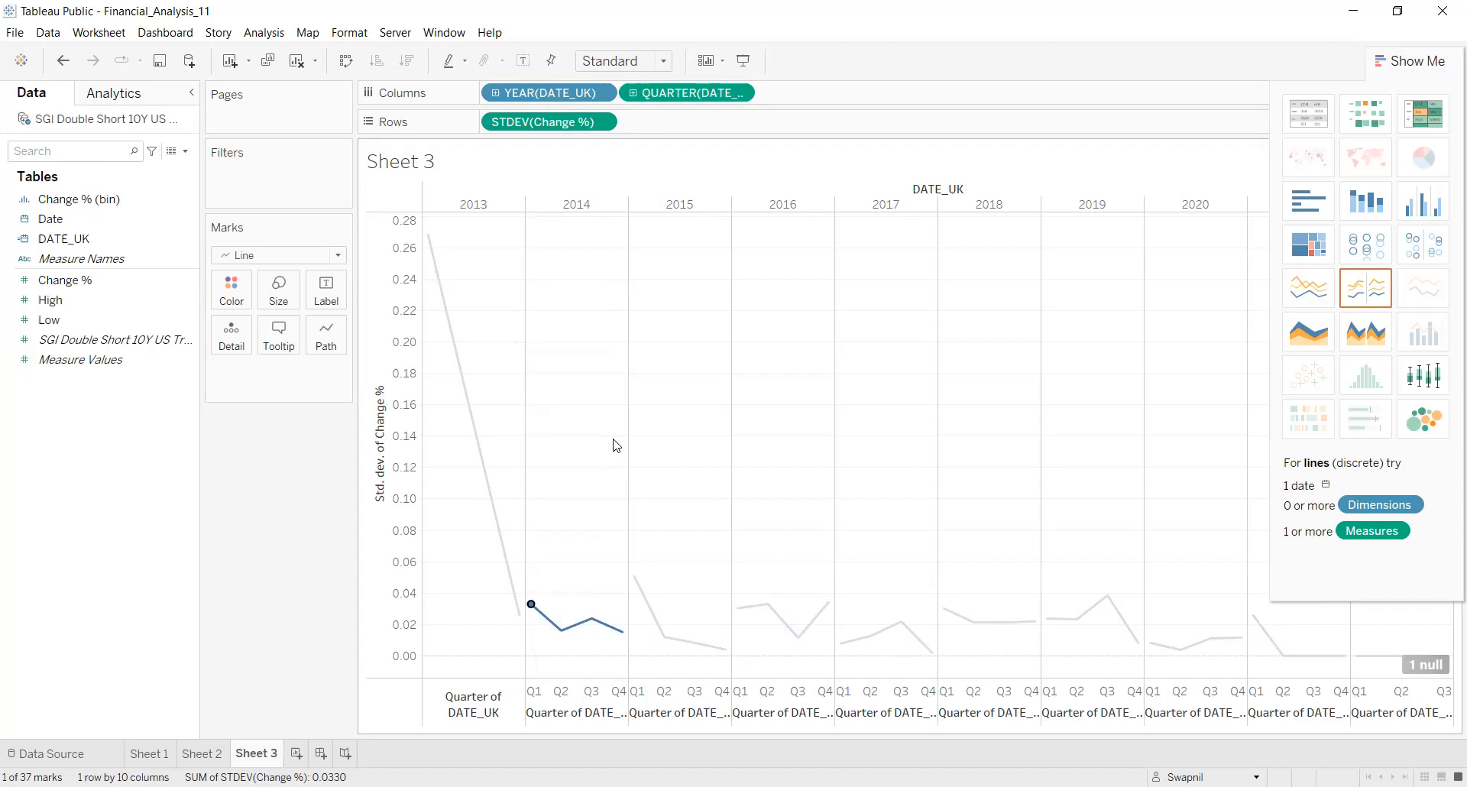
left_click(1413, 64)
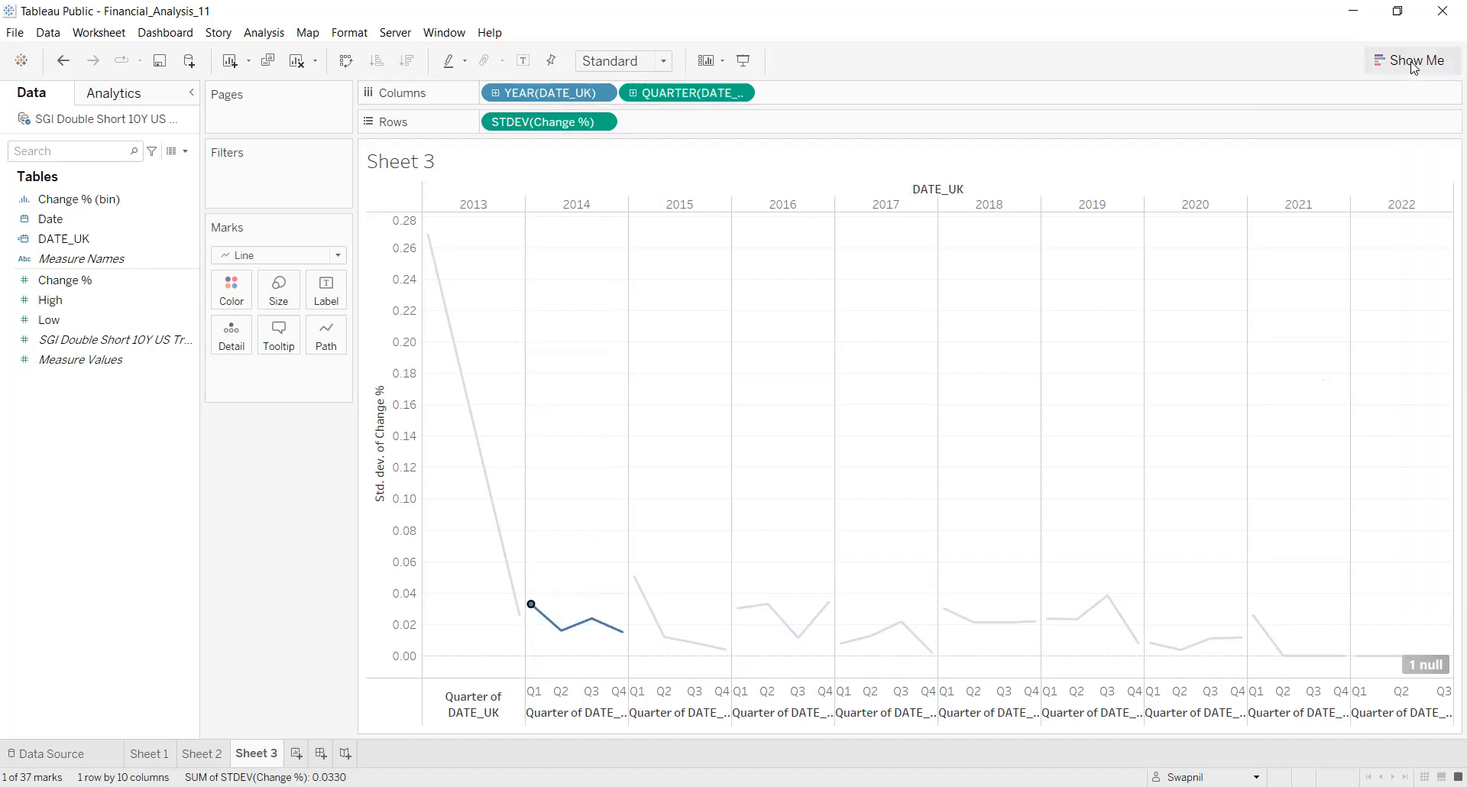
left_click(903, 578)
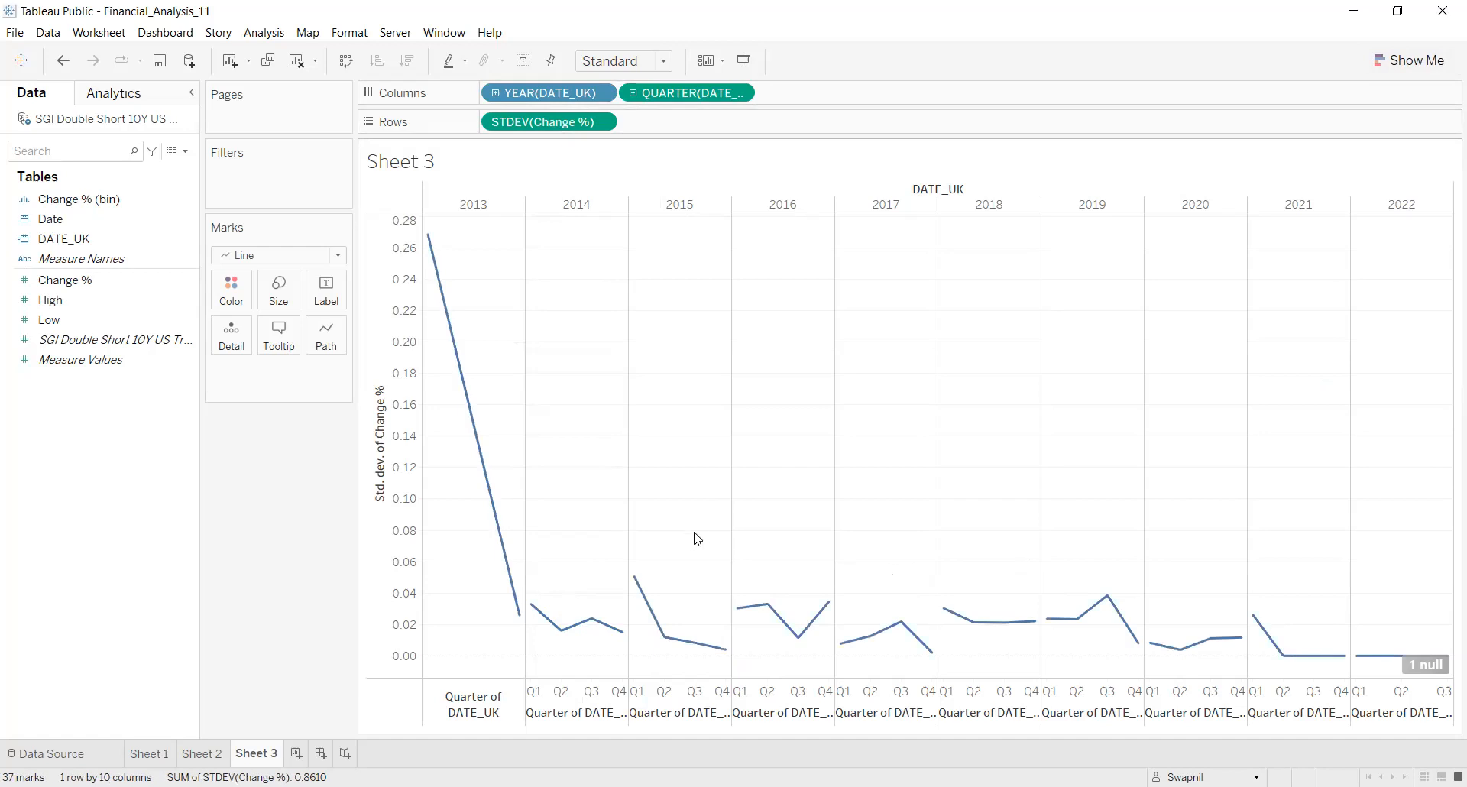
Drill the quarter field in Columns down to months, and remove the month field from the shelf
left_click(632, 93)
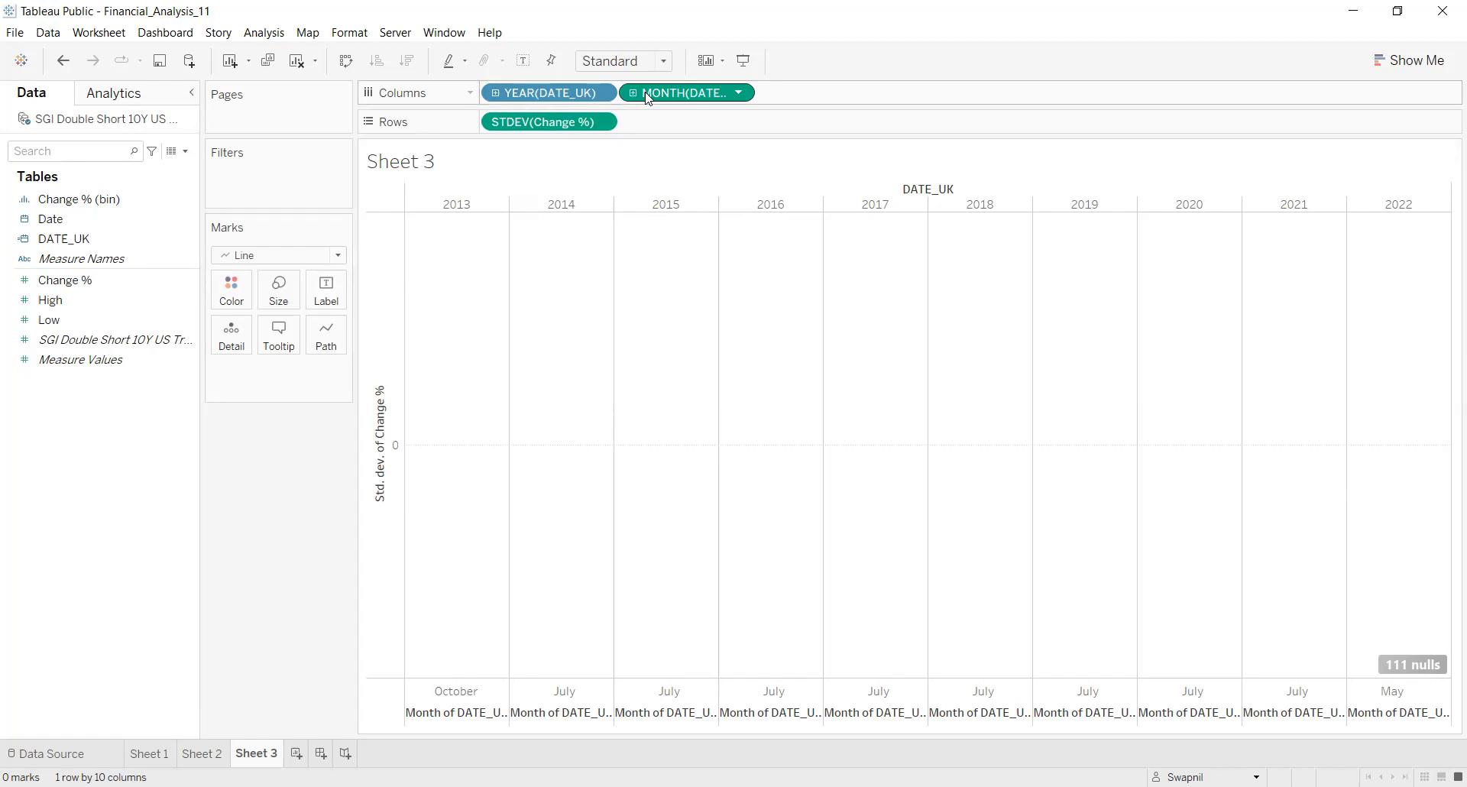
left_click(740, 93)
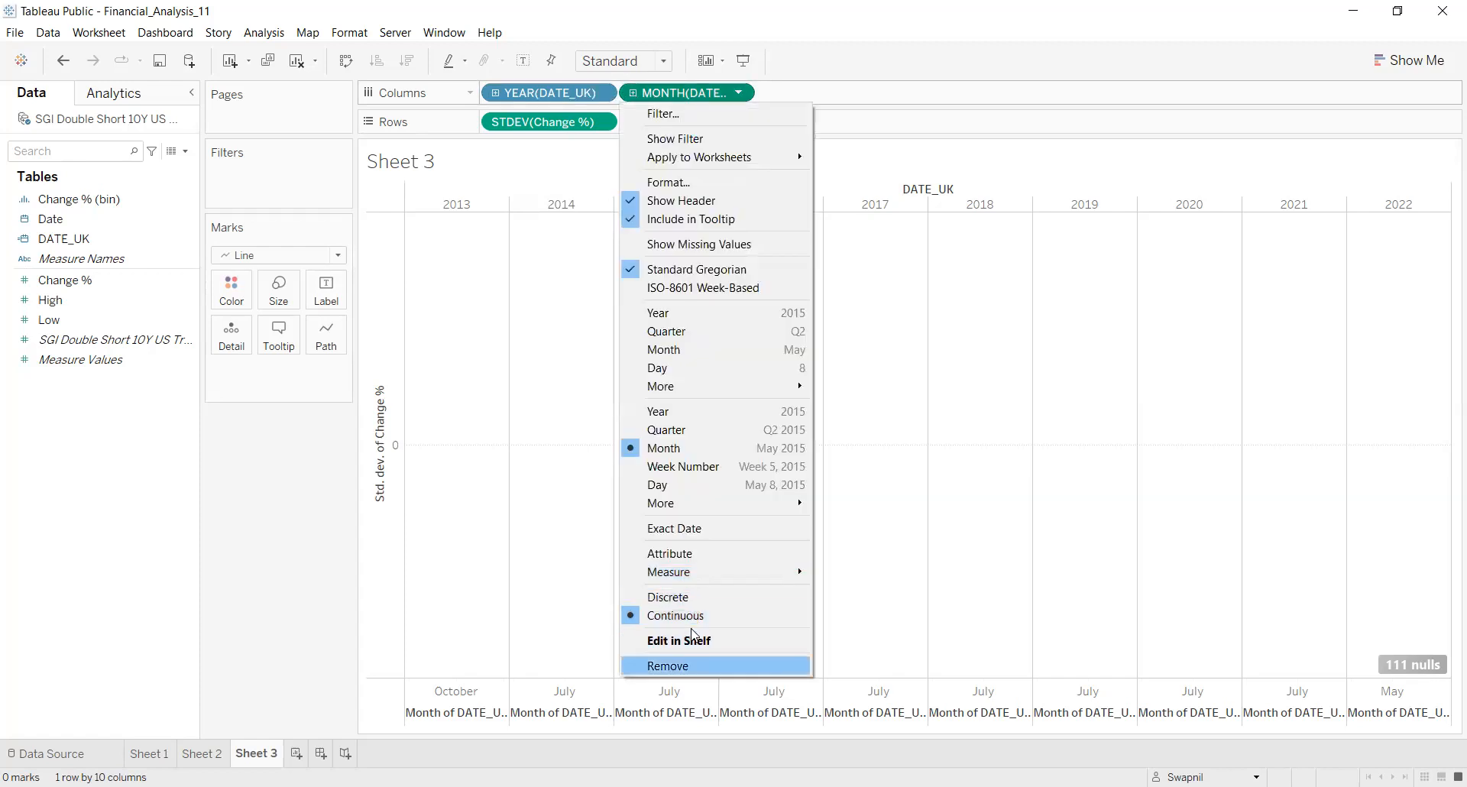
left_click(669, 665)
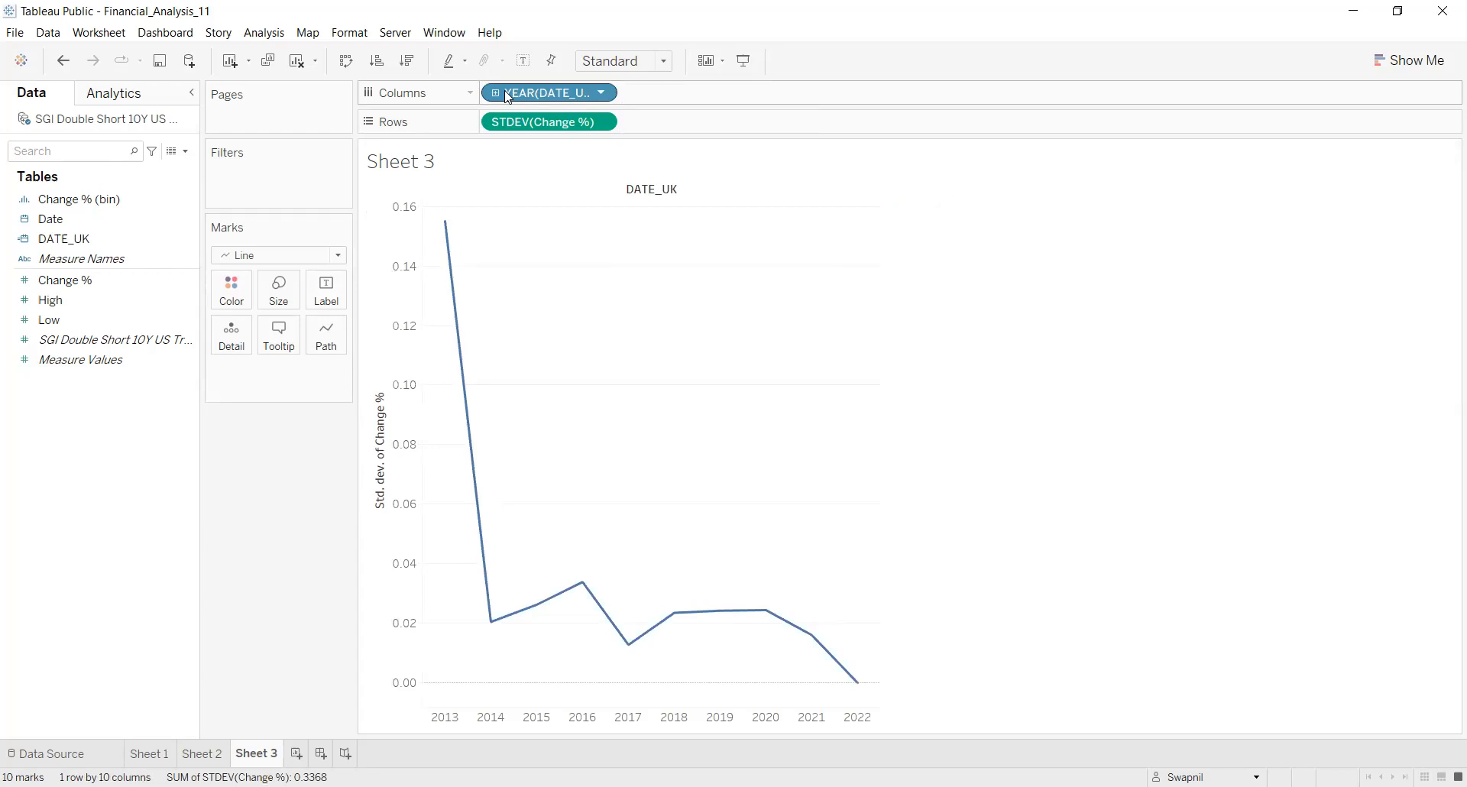
Expand YEAR(DATE_UK) in Columns into quarters again and switch the quarter field to the year-specific continuous Quarter value
left_click(496, 93)
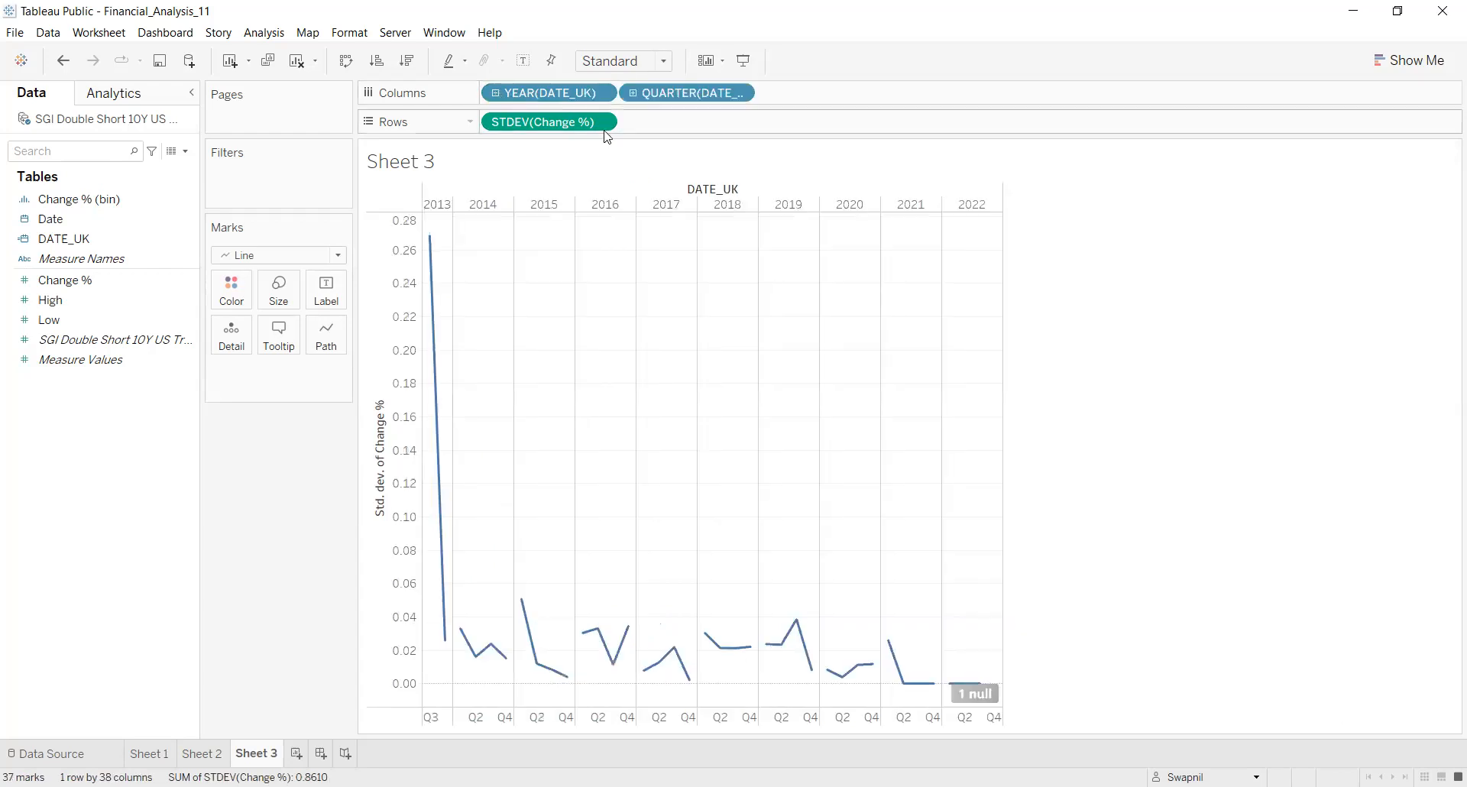
left_click(739, 92)
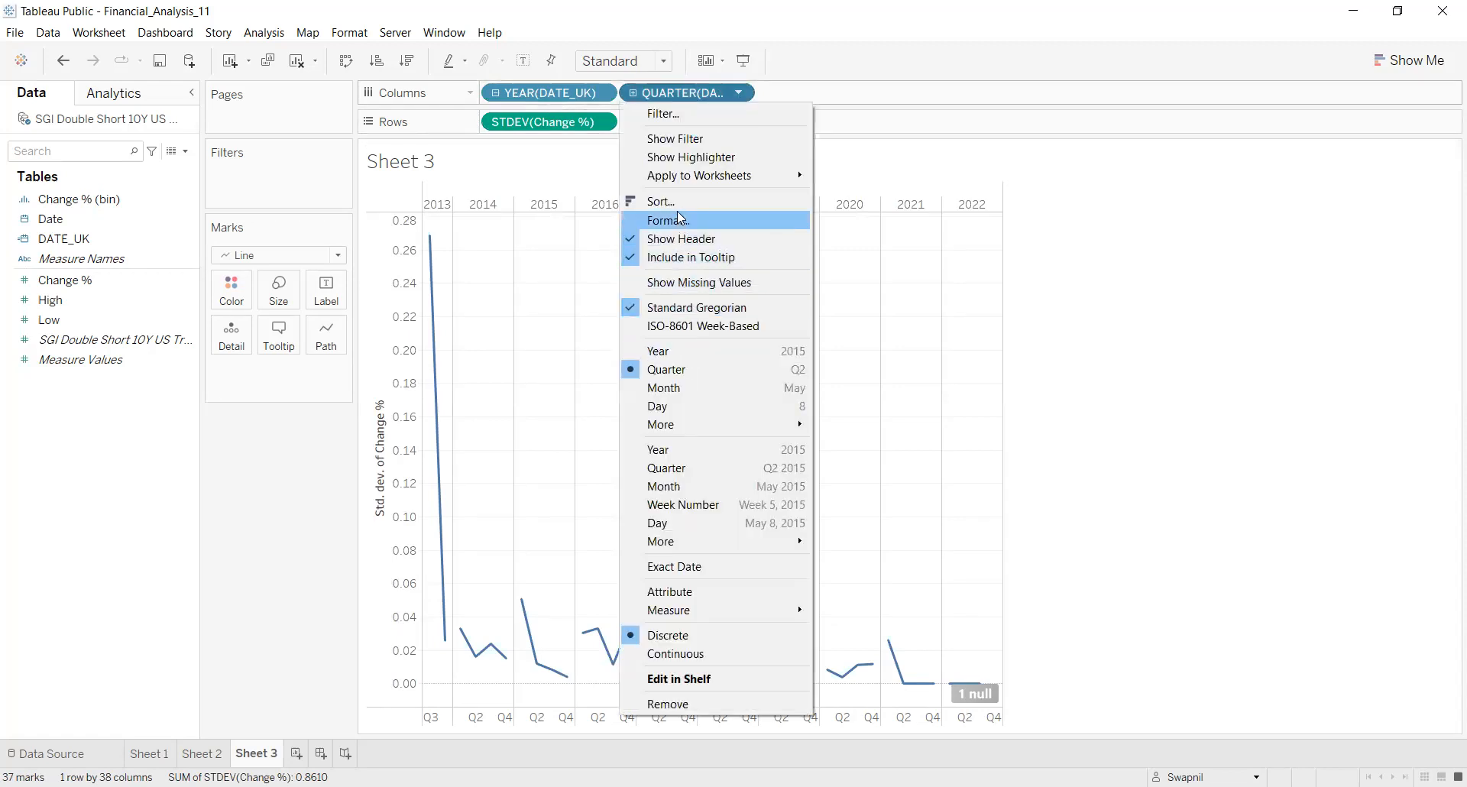
left_click(667, 469)
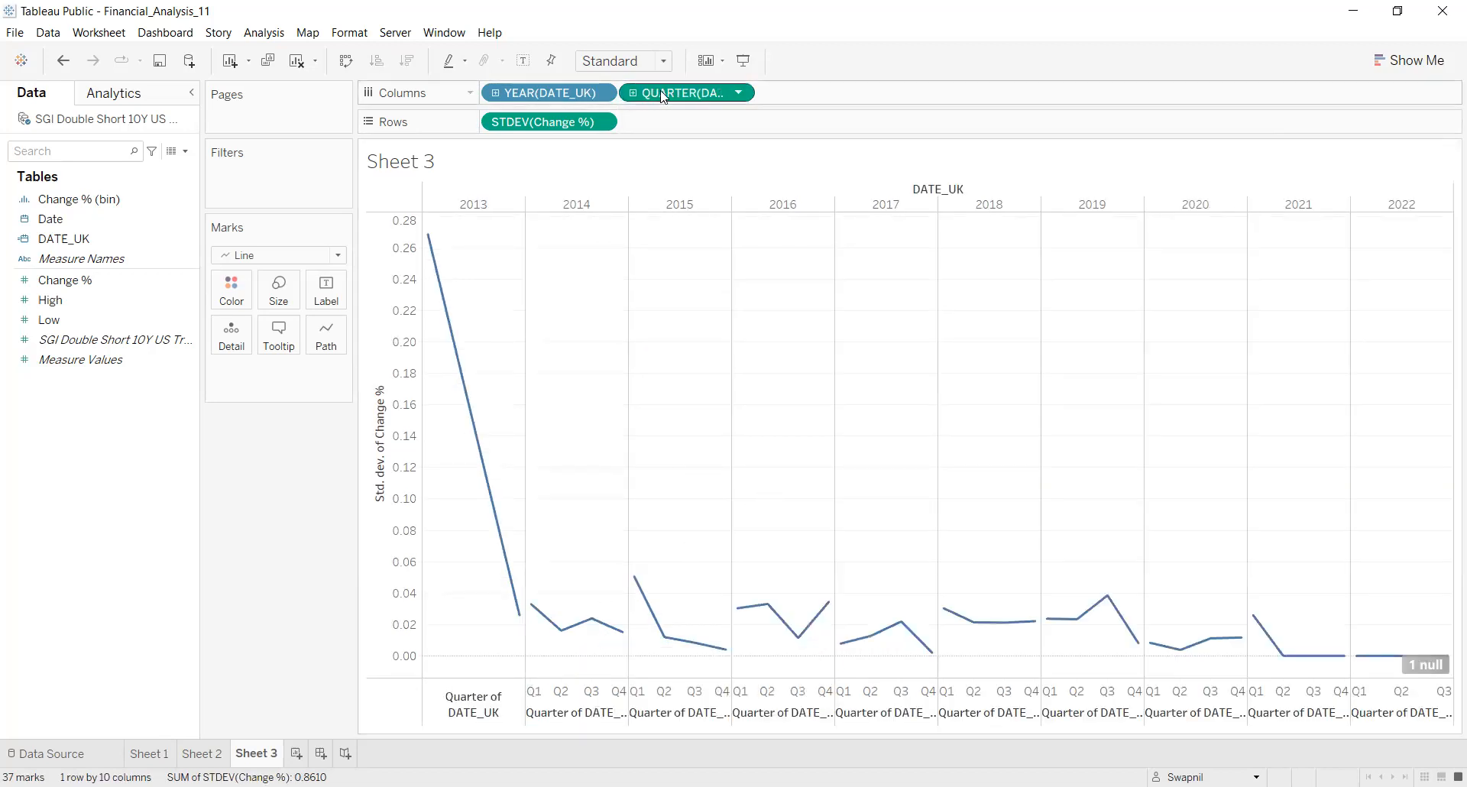
Check the quarter field's options and keep STDEV(Change %) in Rows set to Continuous
left_click(739, 95)
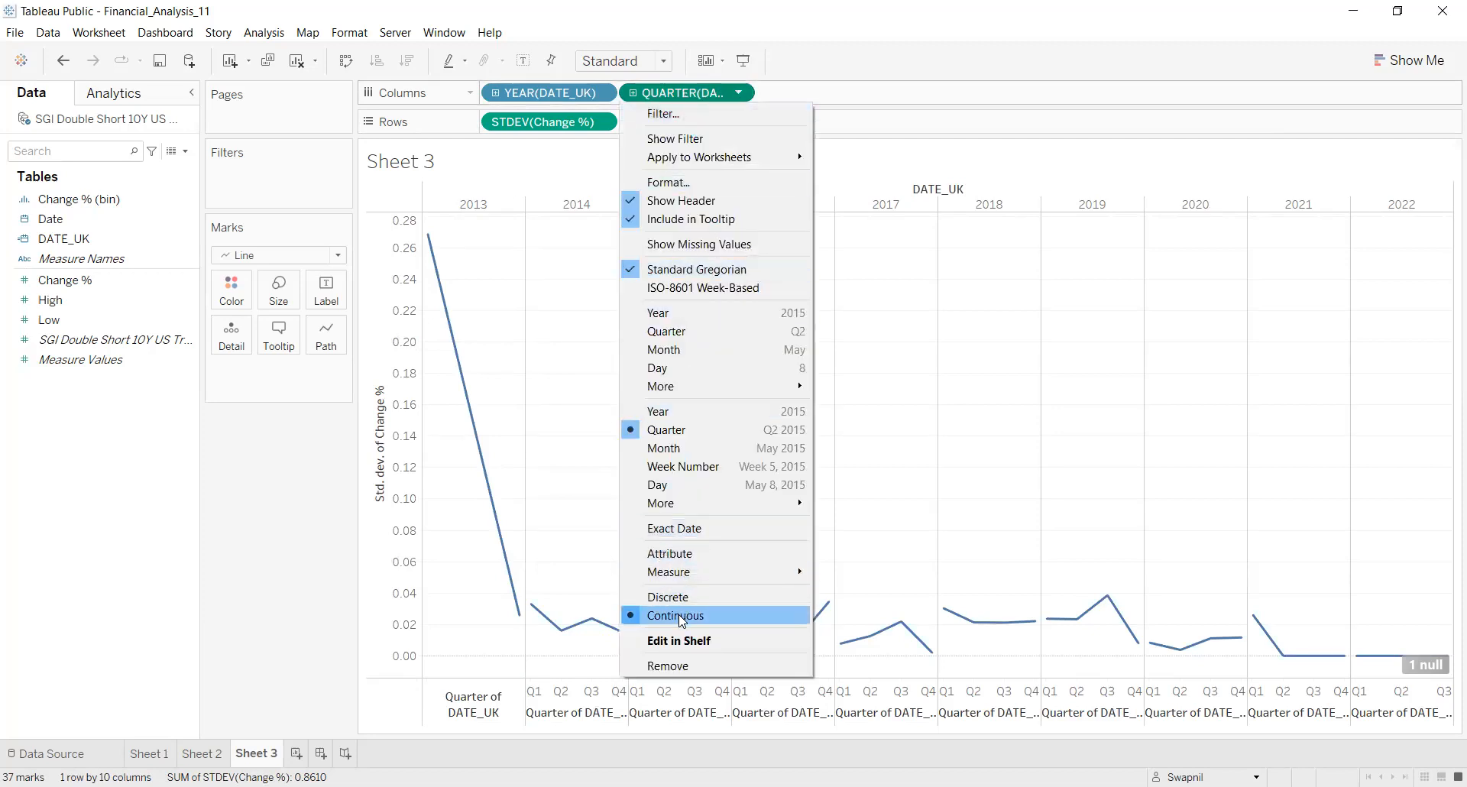
left_click(552, 61)
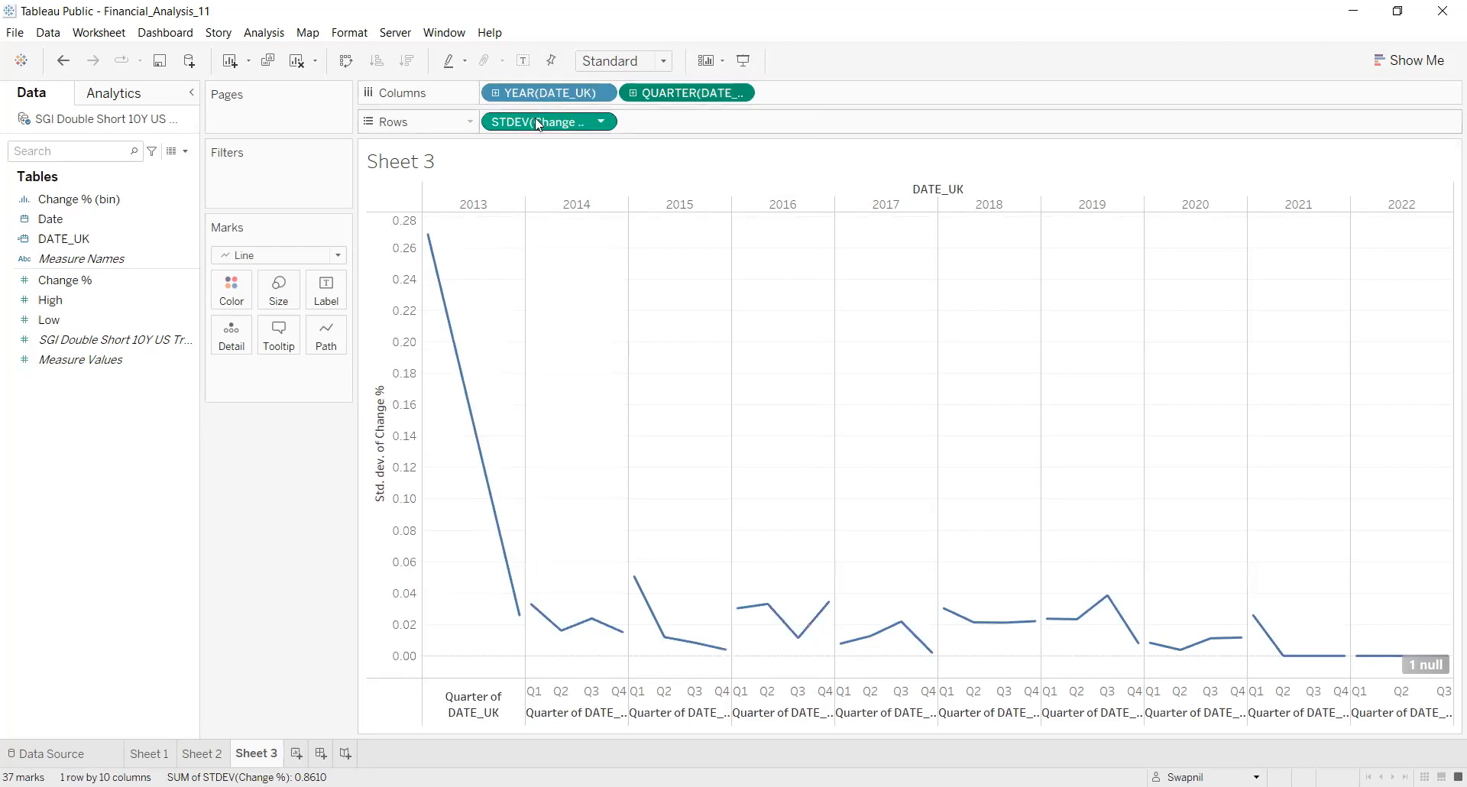
right_click(538, 124)
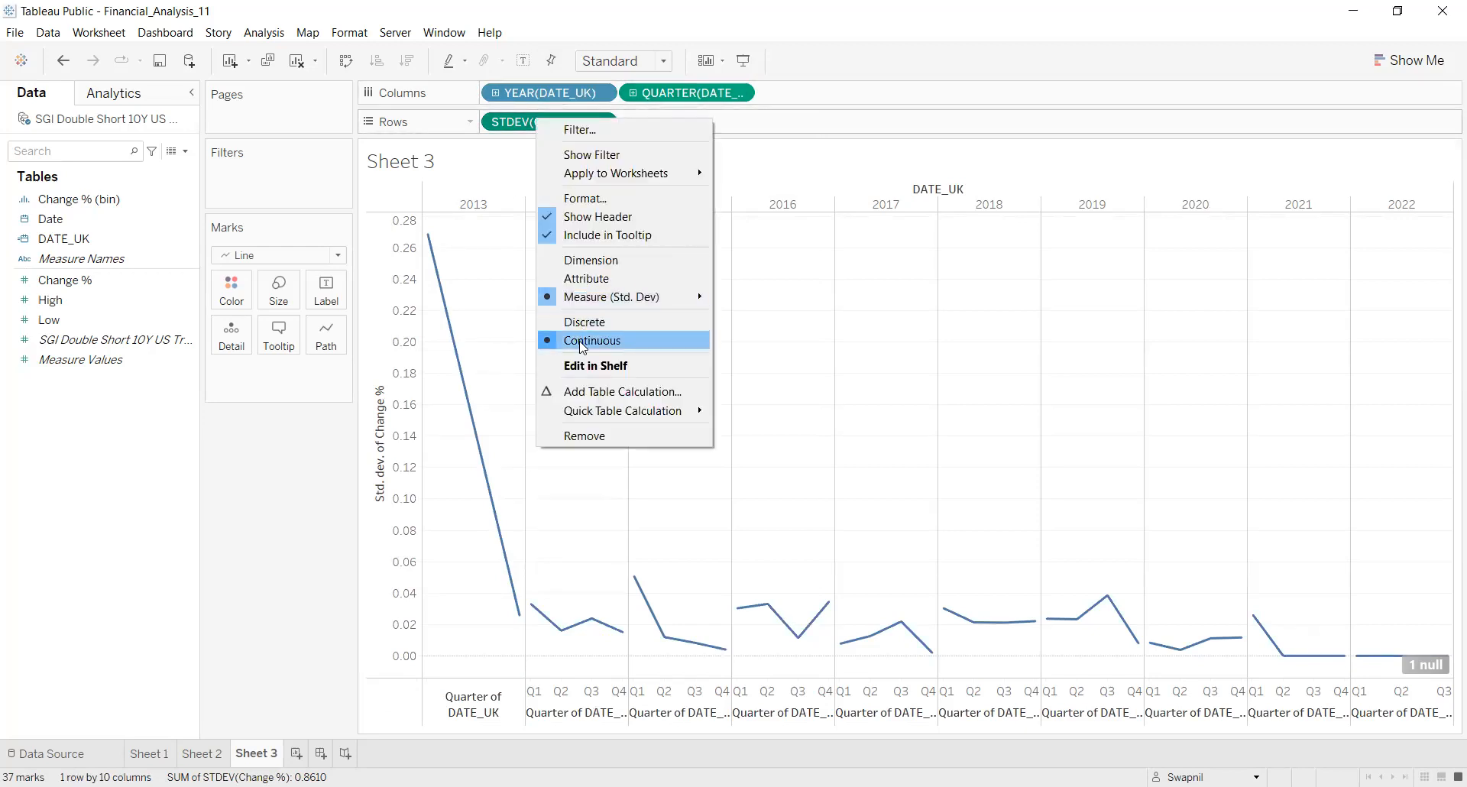
left_click(580, 341)
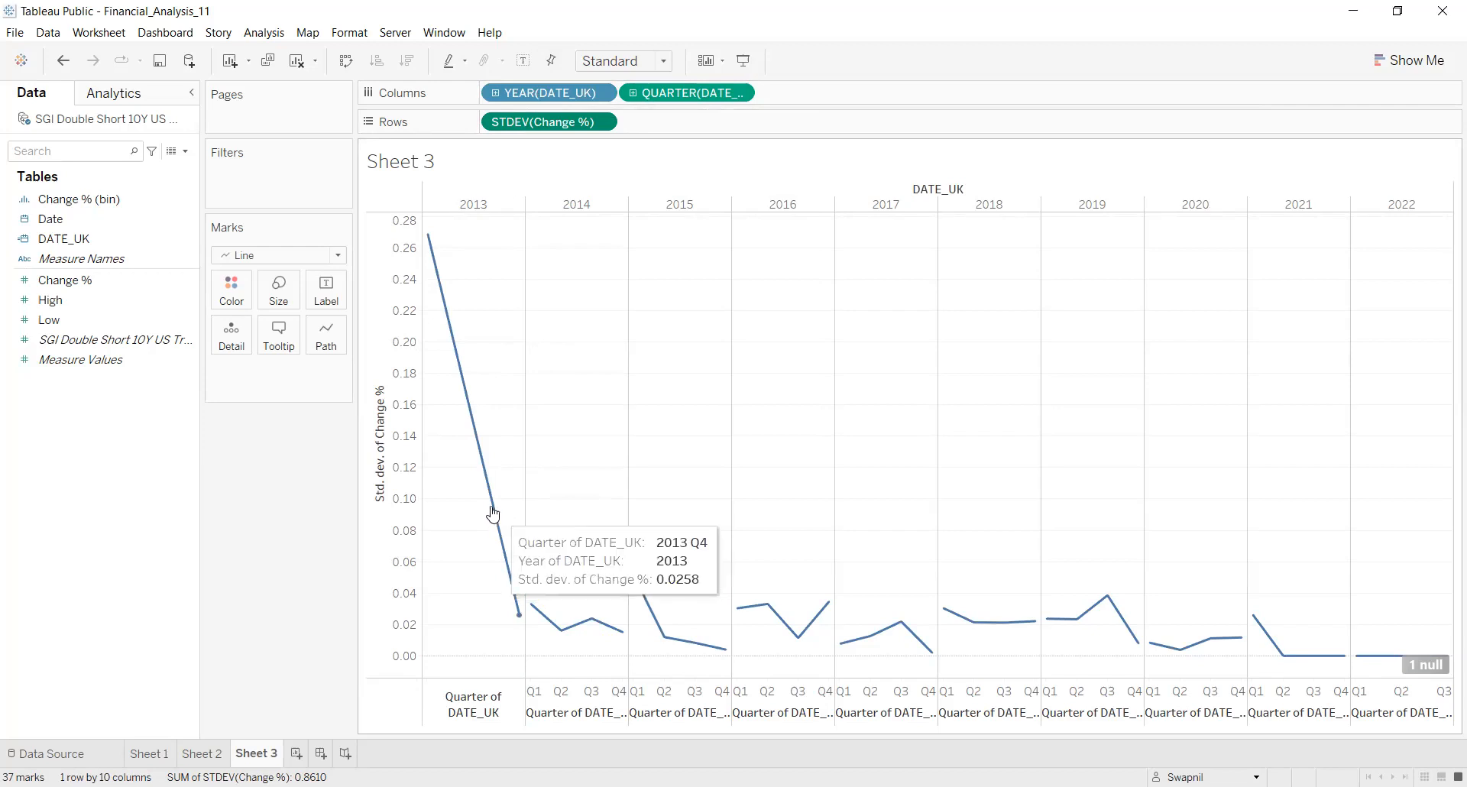
mouse_move(489, 487)
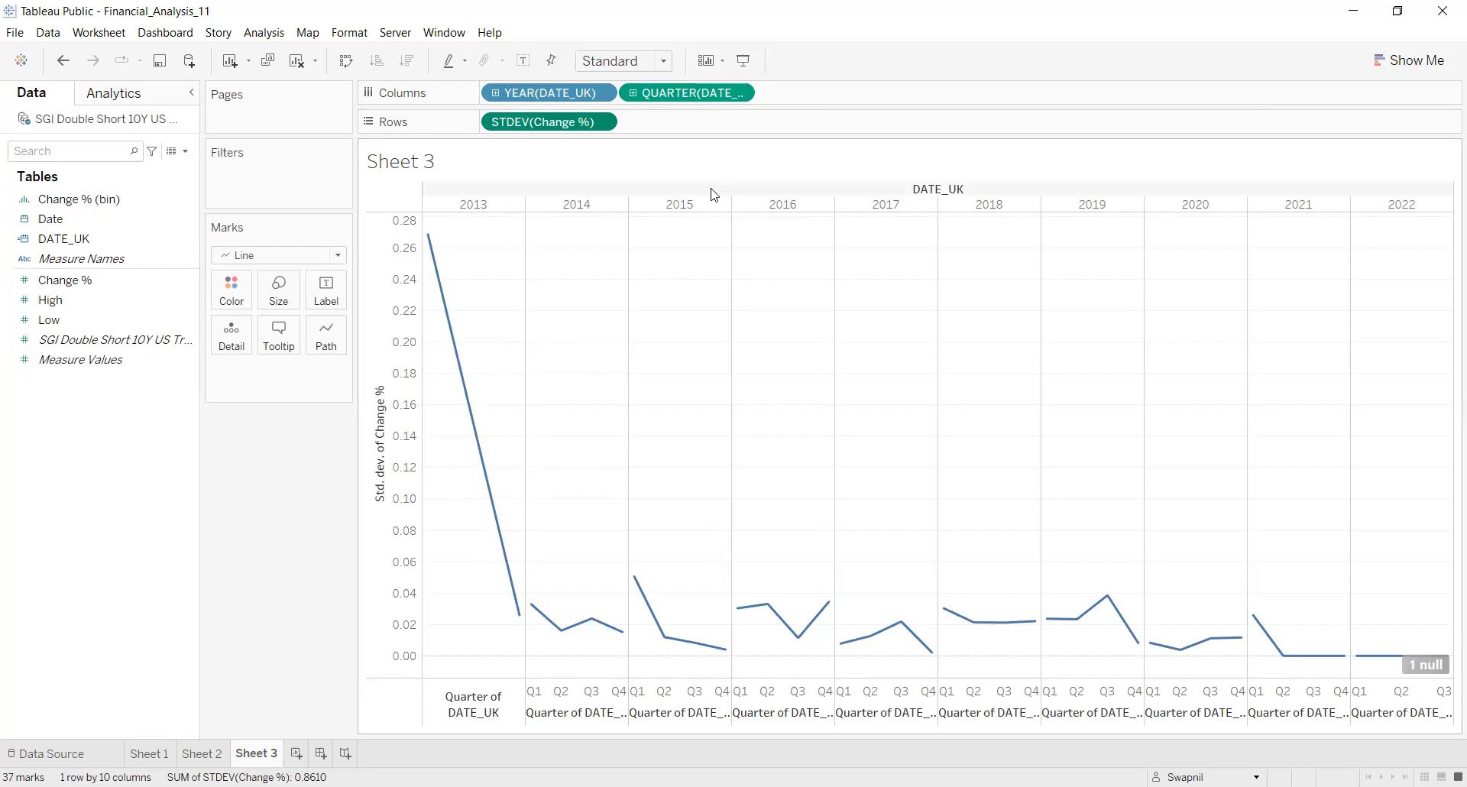
Show a forecast on the standard deviation line chart and remove the Forecast indicator field from the Marks card
left_click(458, 365)
right_click(458, 365)
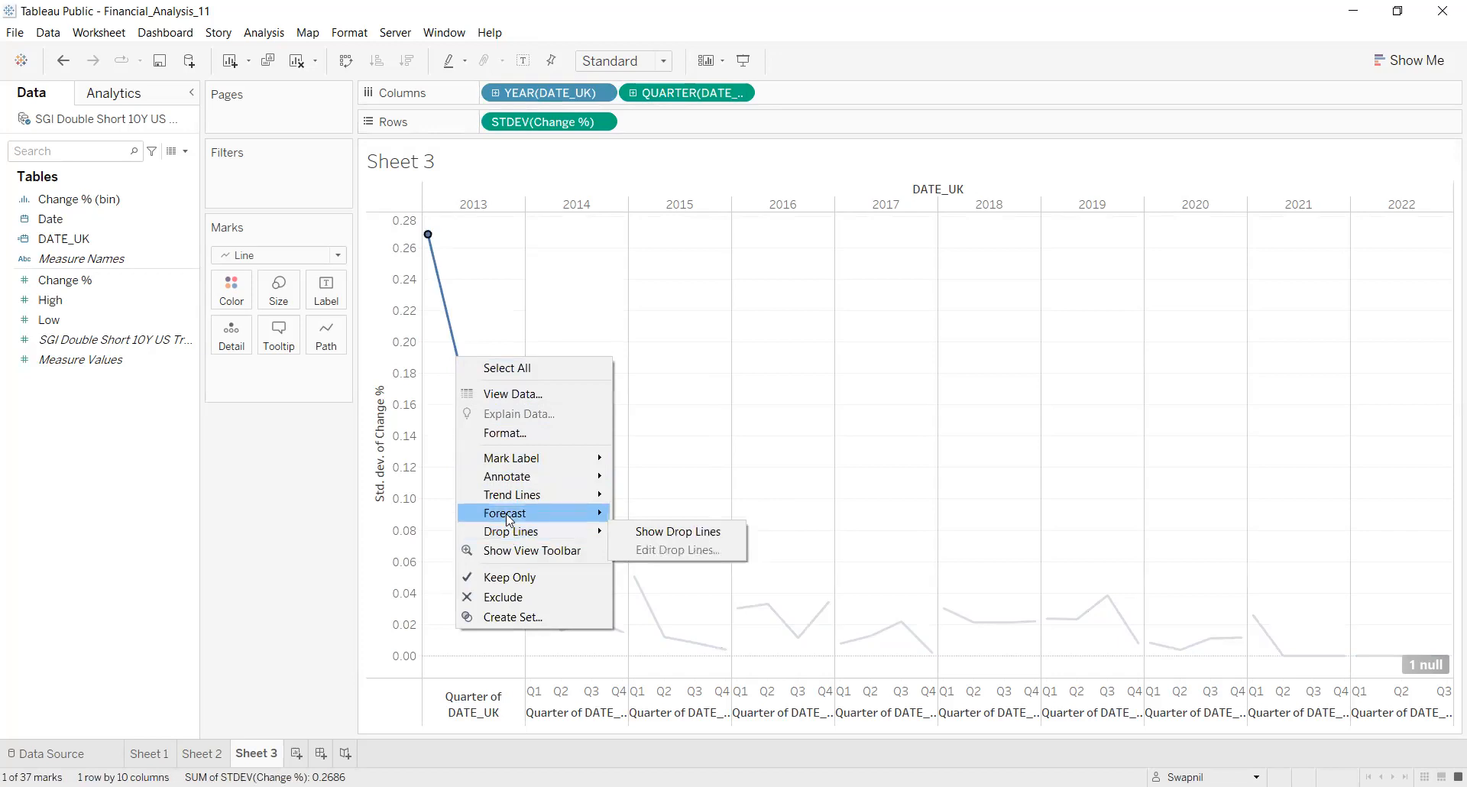
mouse_move(510, 520)
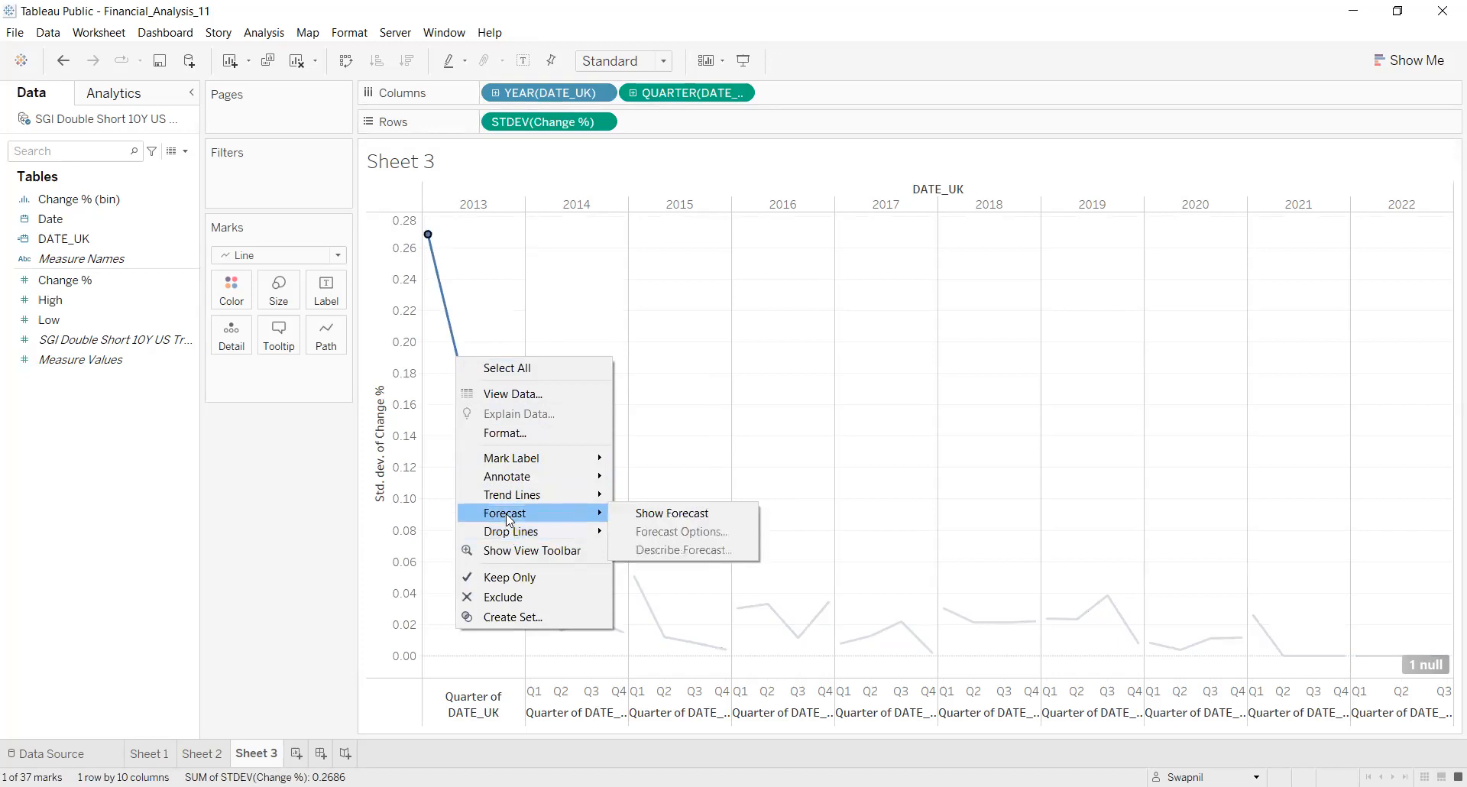
left_click(654, 514)
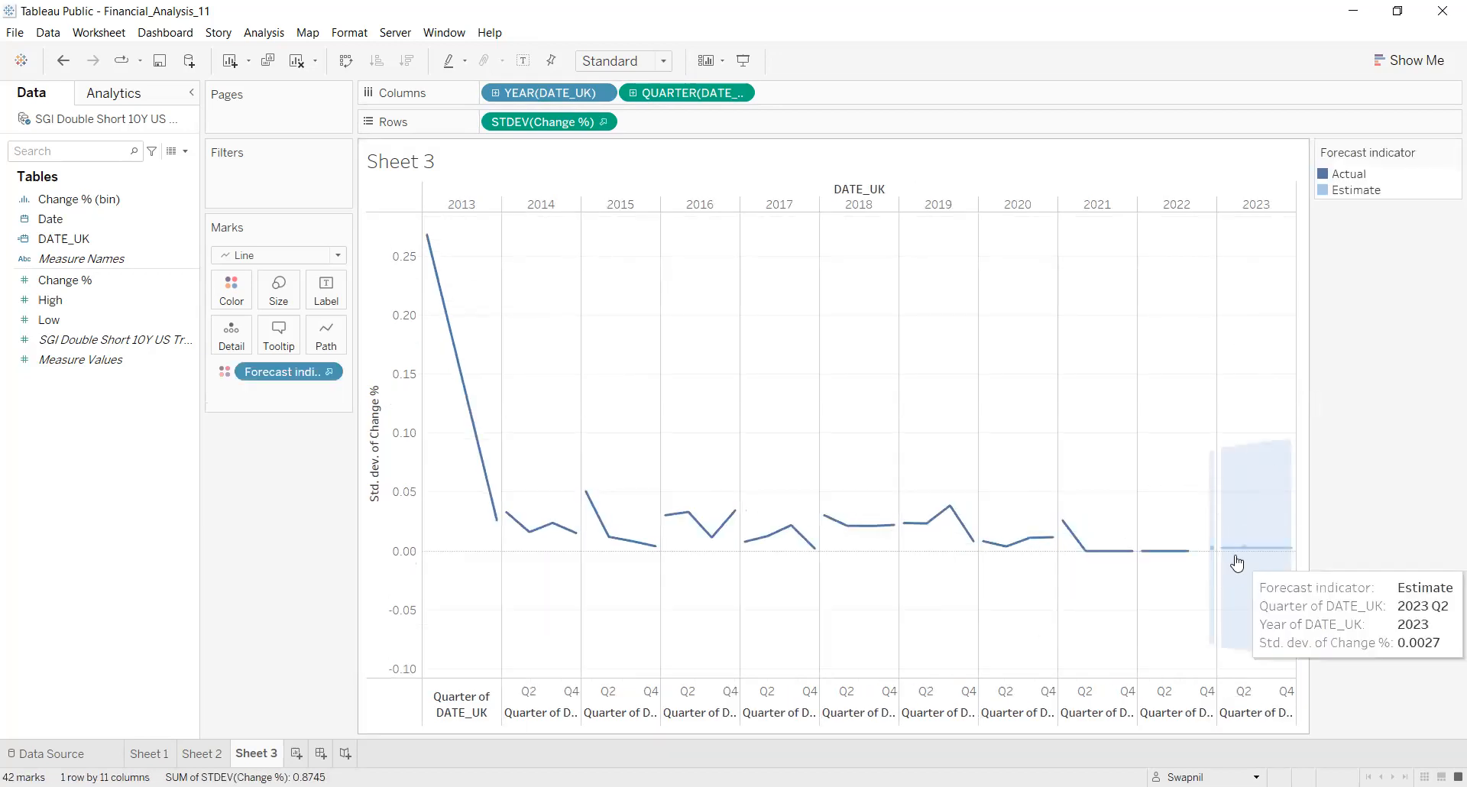
mouse_move(1259, 548)
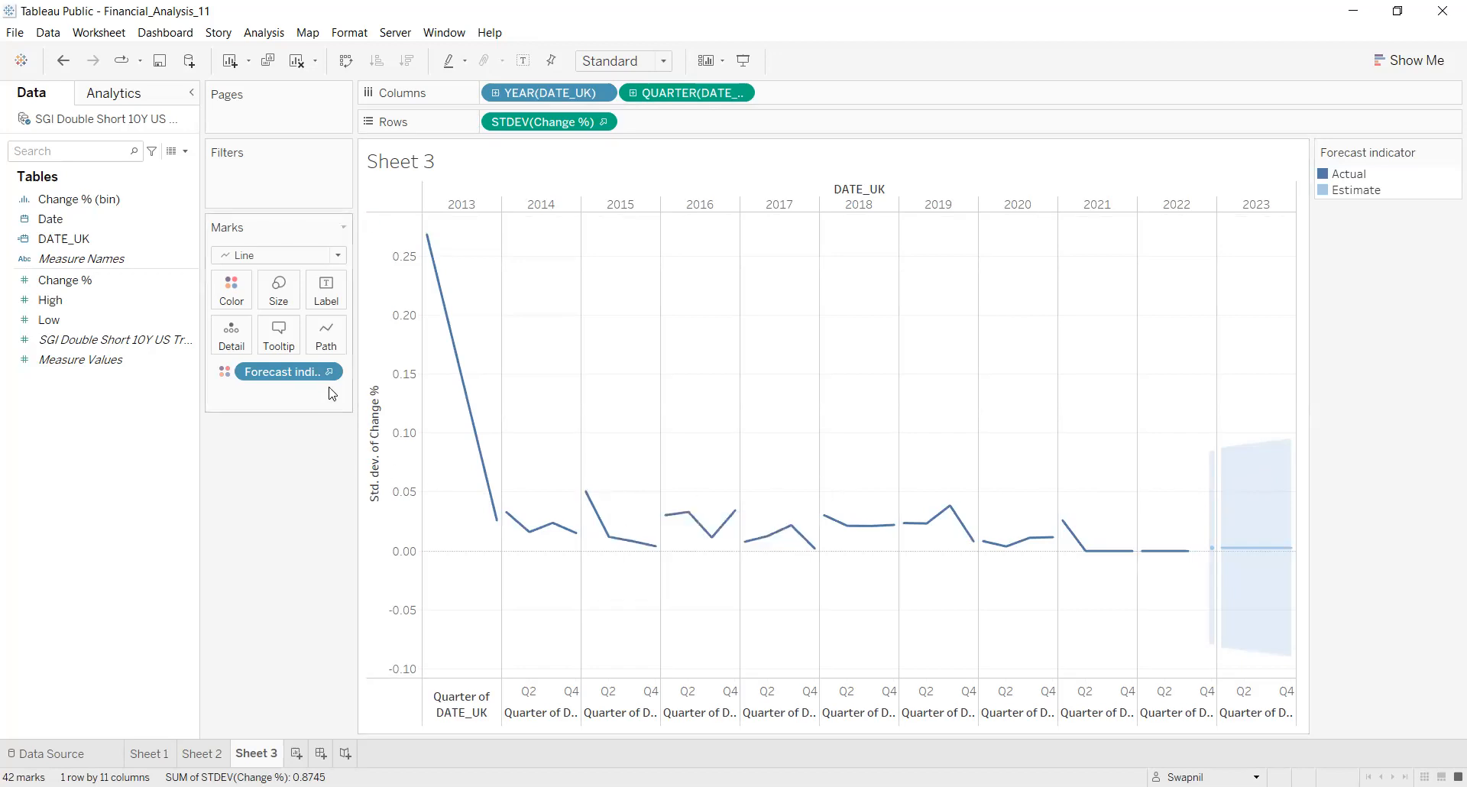
left_click_drag(308, 373, 12, 614)
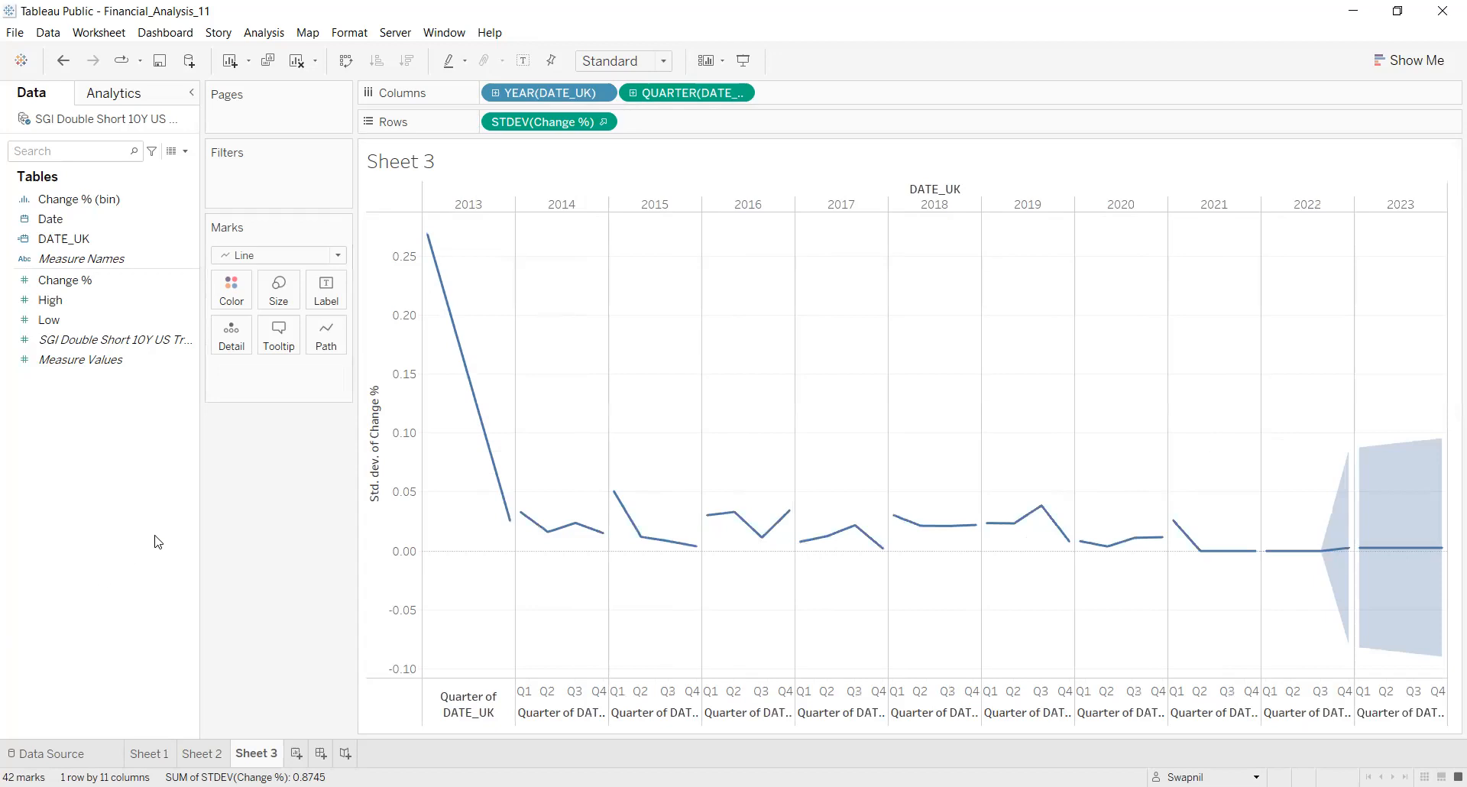
Turn off the forecast on the standard deviation line chart
right_click(1204, 548)
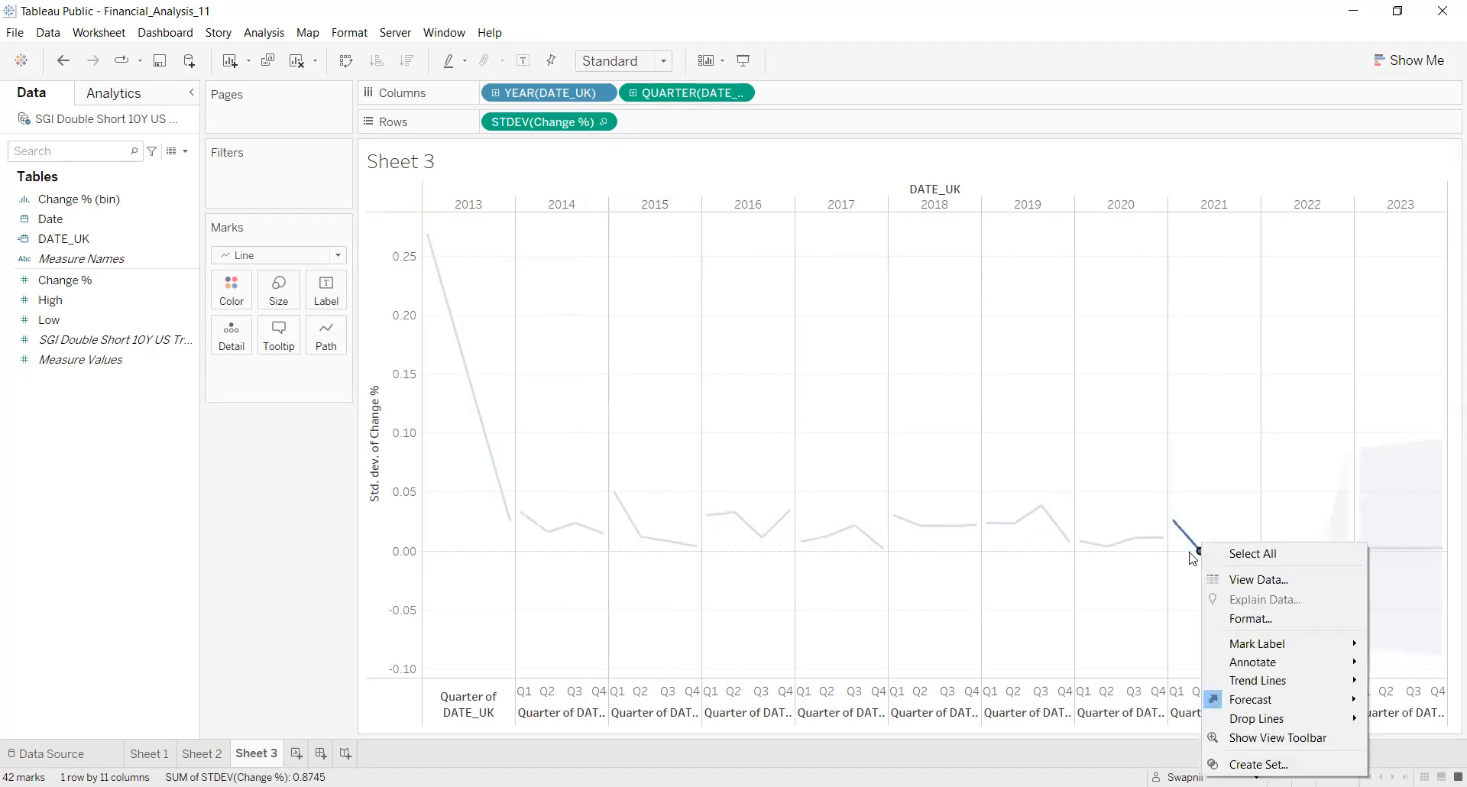
mouse_move(1261, 699)
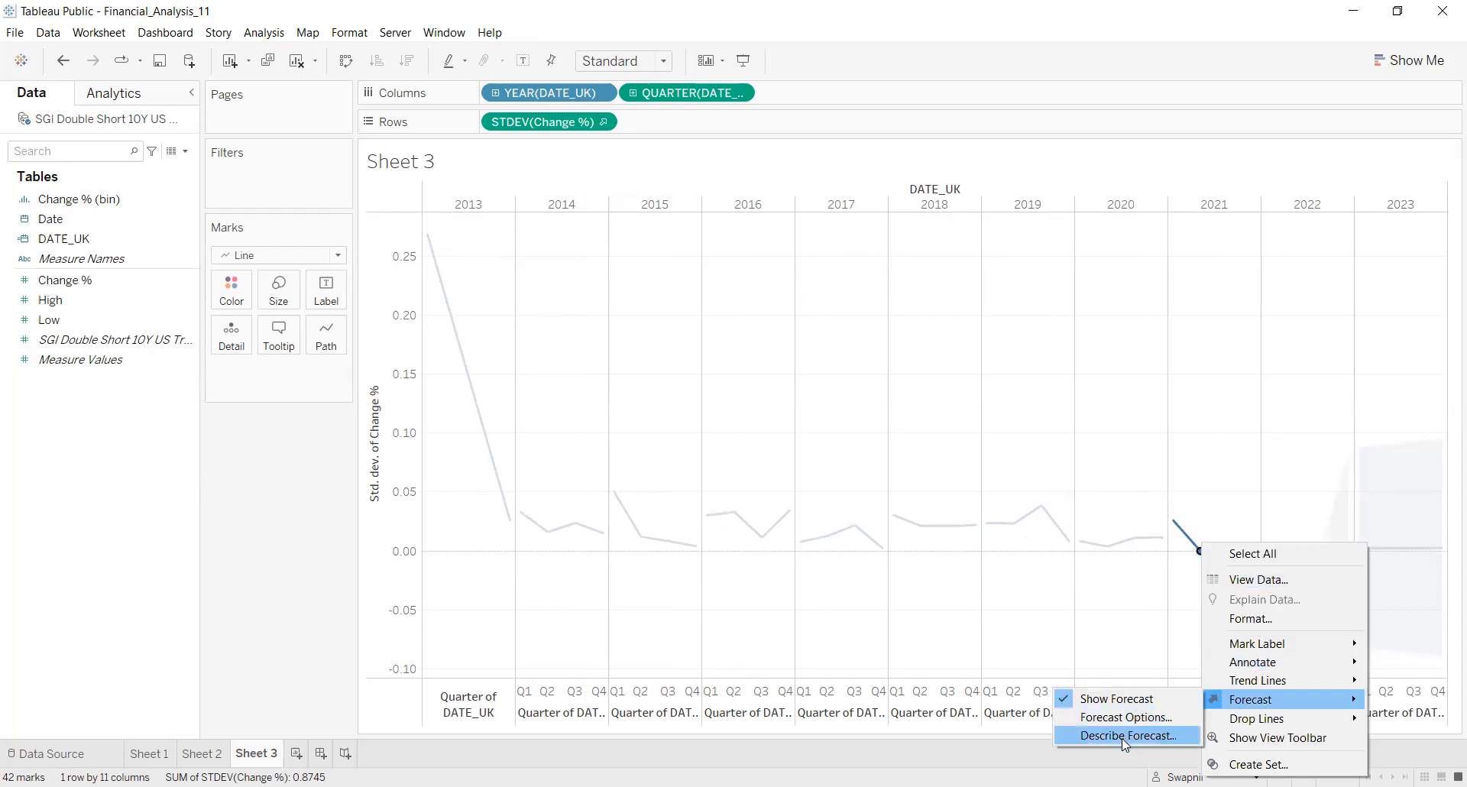
left_click(1118, 699)
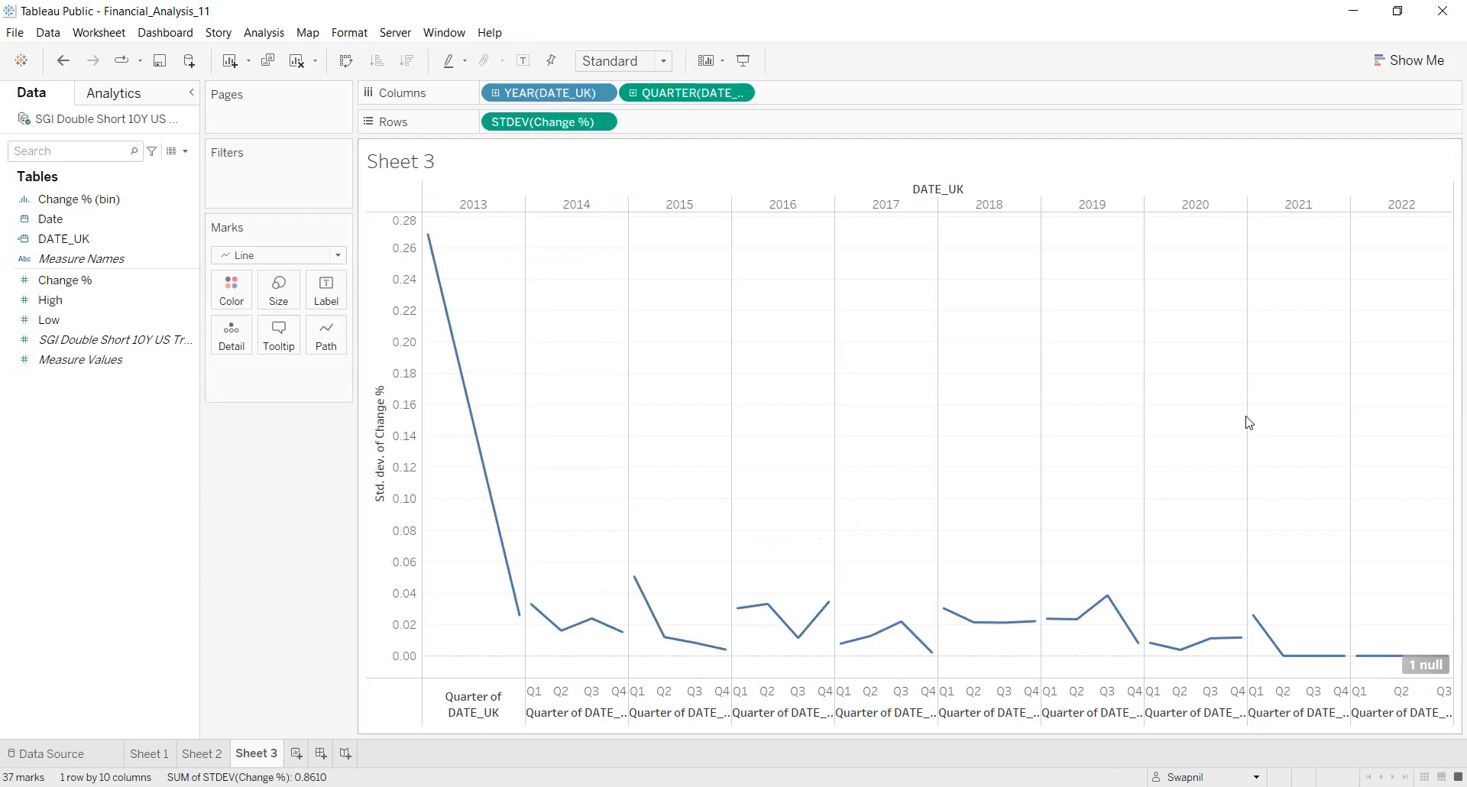
Filter STDEV(Change %) by its full range of values, showing All Values in Database and leaving null values excluded
right_click(550, 127)
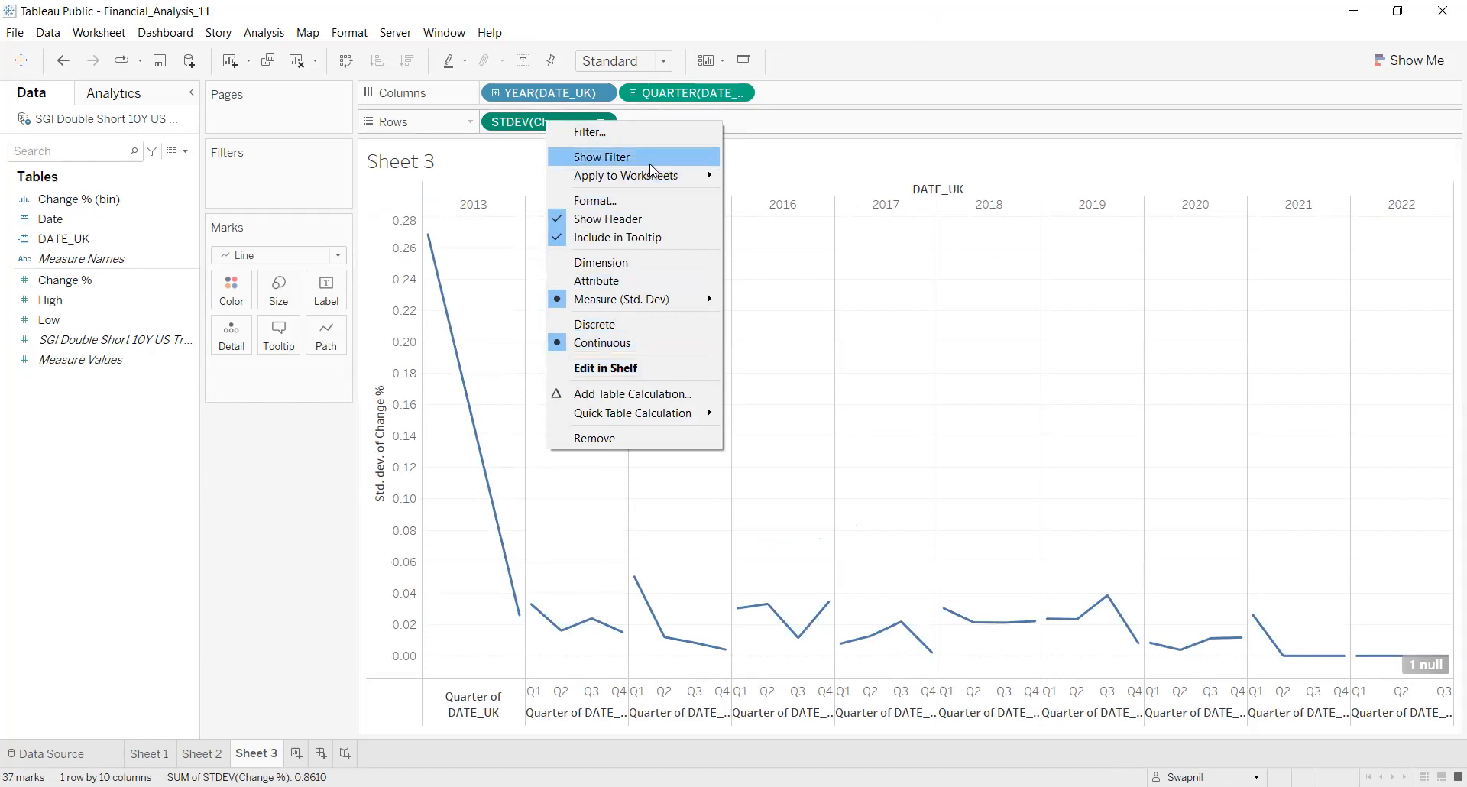
left_click(591, 135)
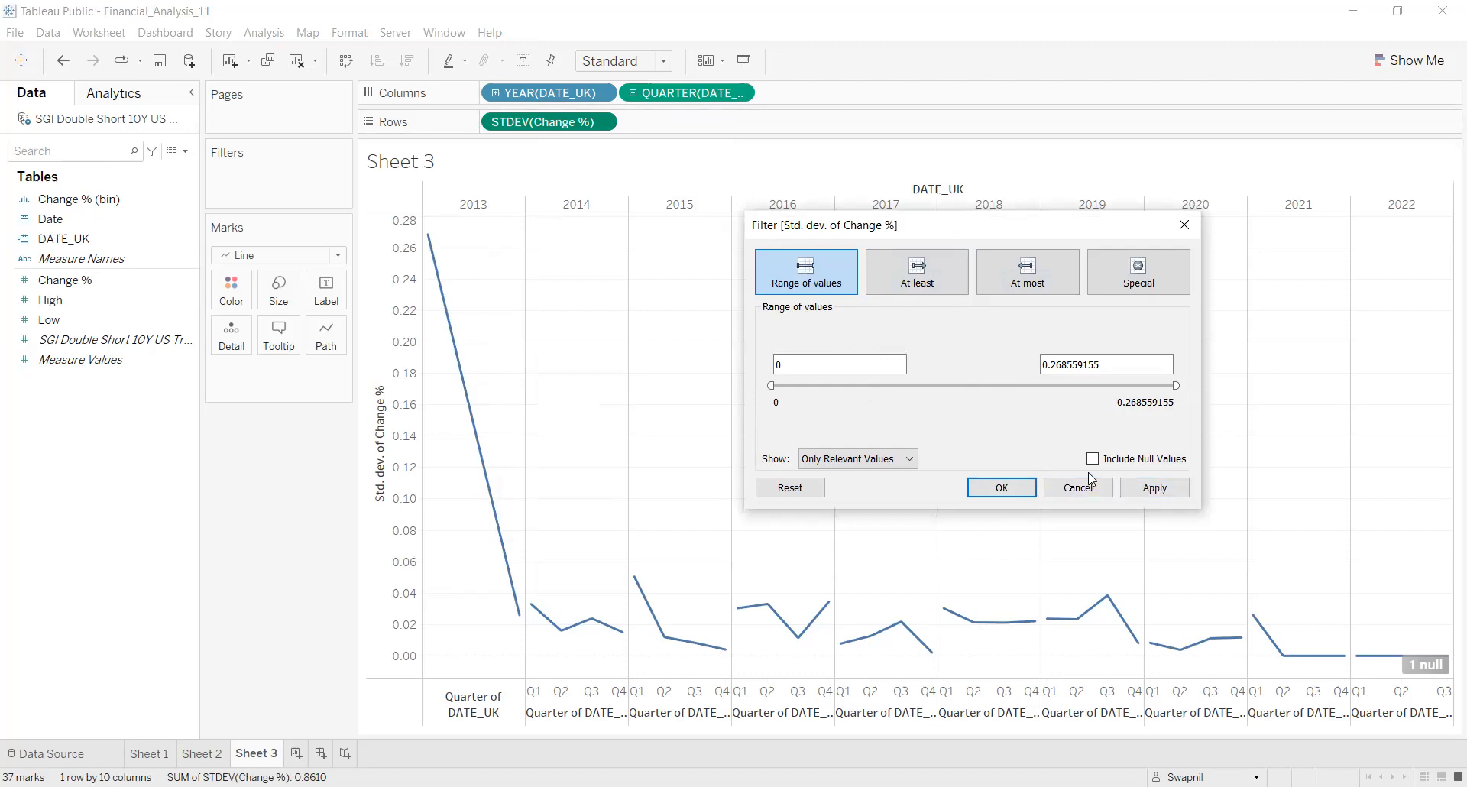
left_click(880, 460)
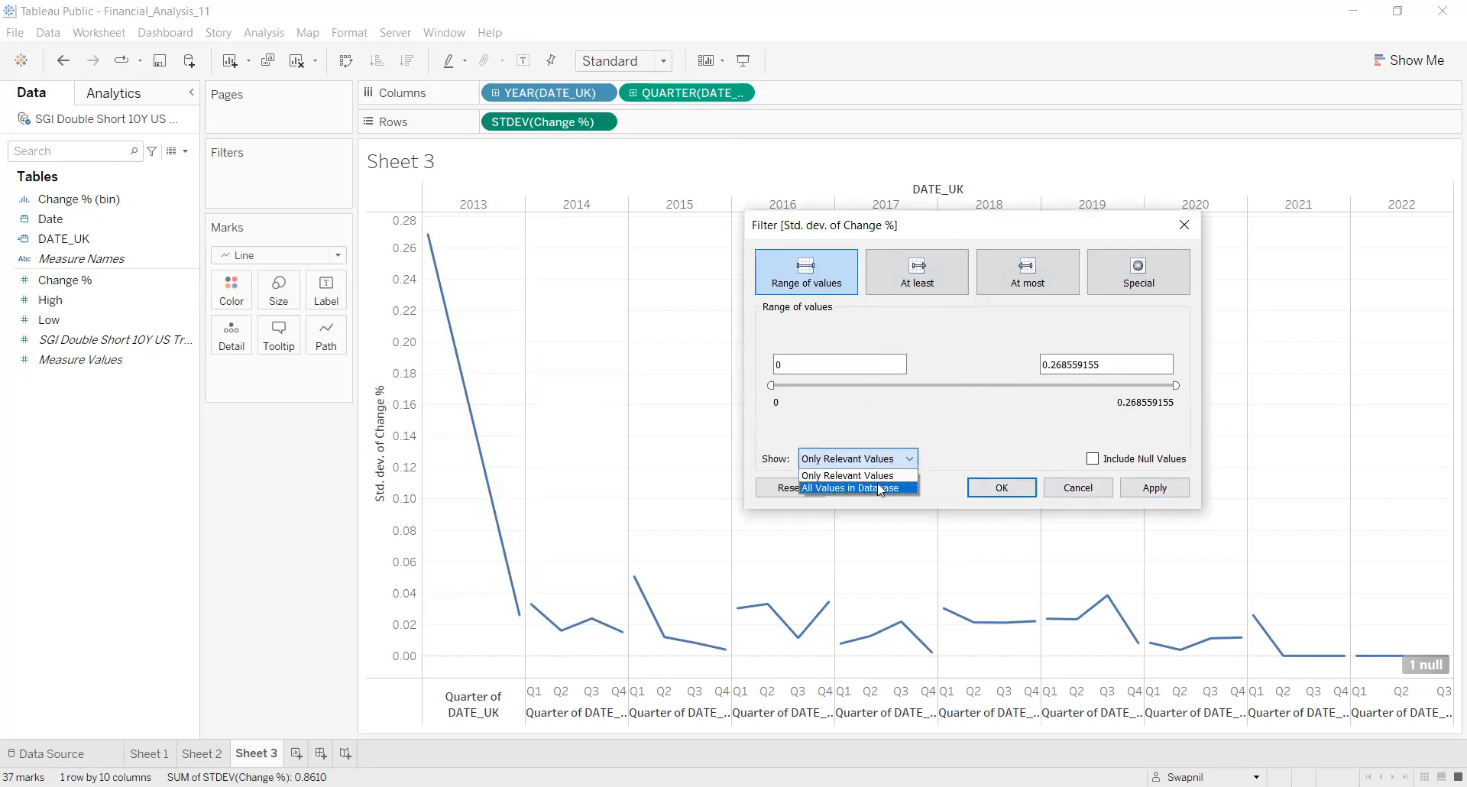
left_click(880, 489)
left_click(1023, 490)
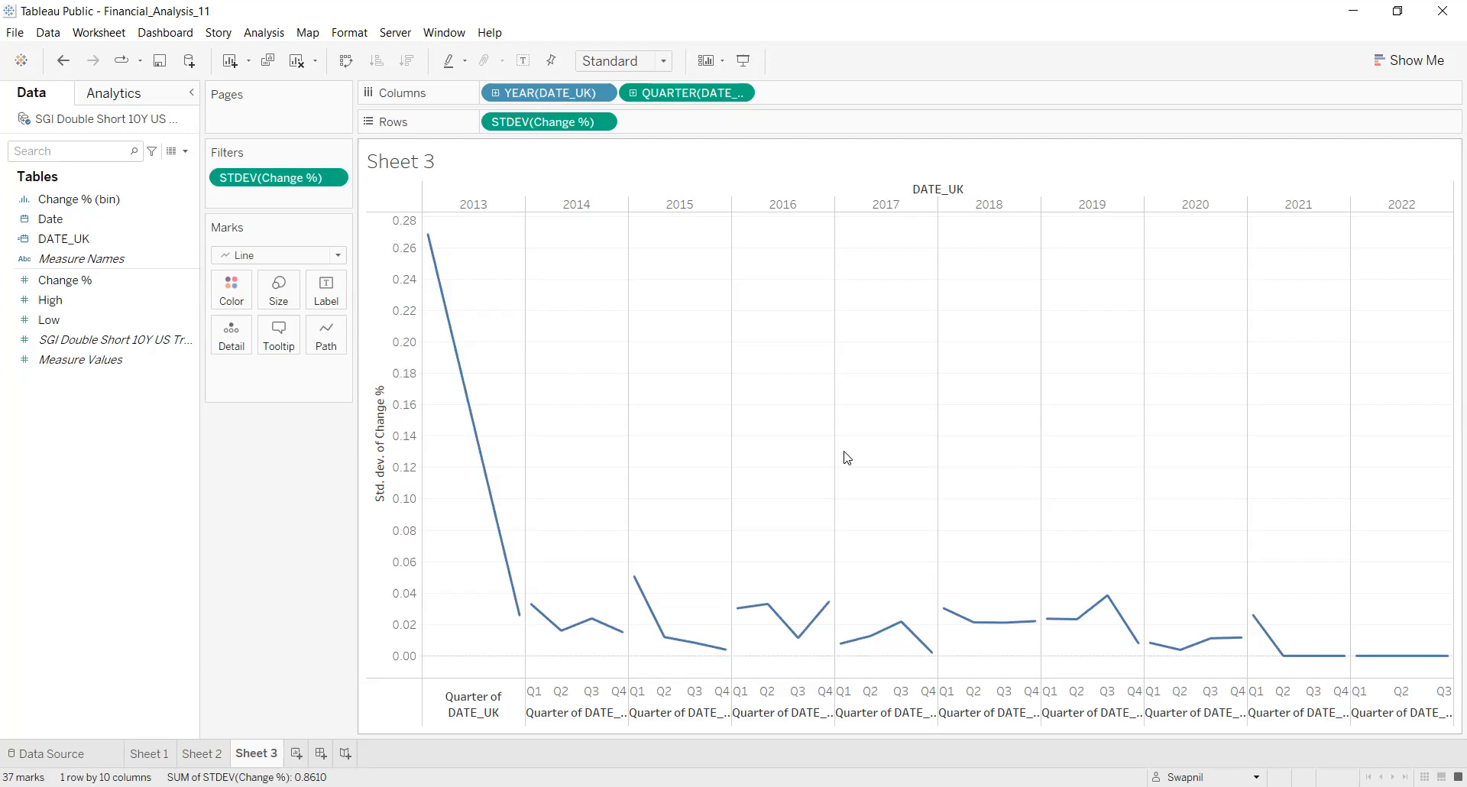
Add a per-pane reference line to the quarter axis at the Minimum of QUARTER(DATE_UK), labelled with its computation
right_click(561, 691)
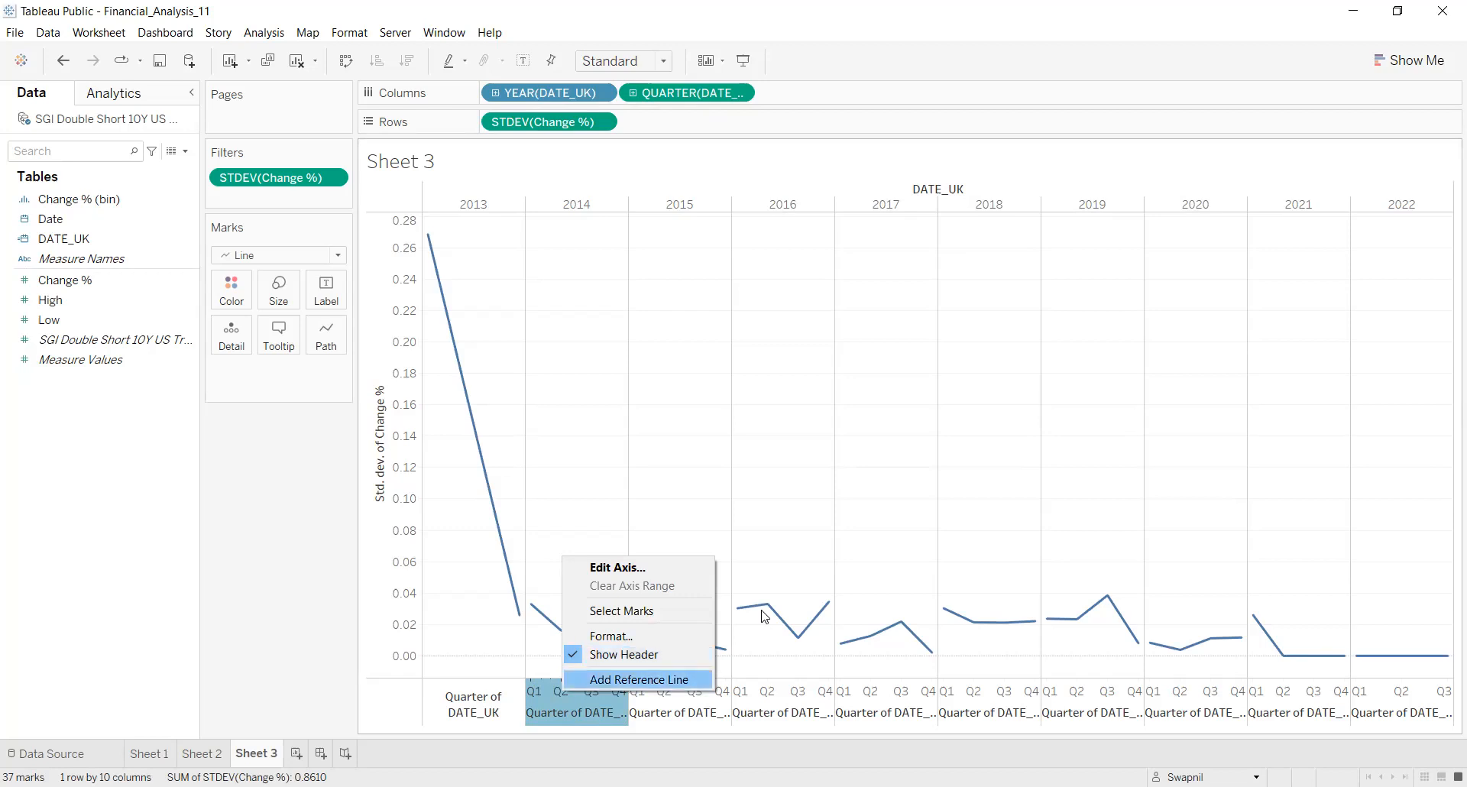
key("Return")
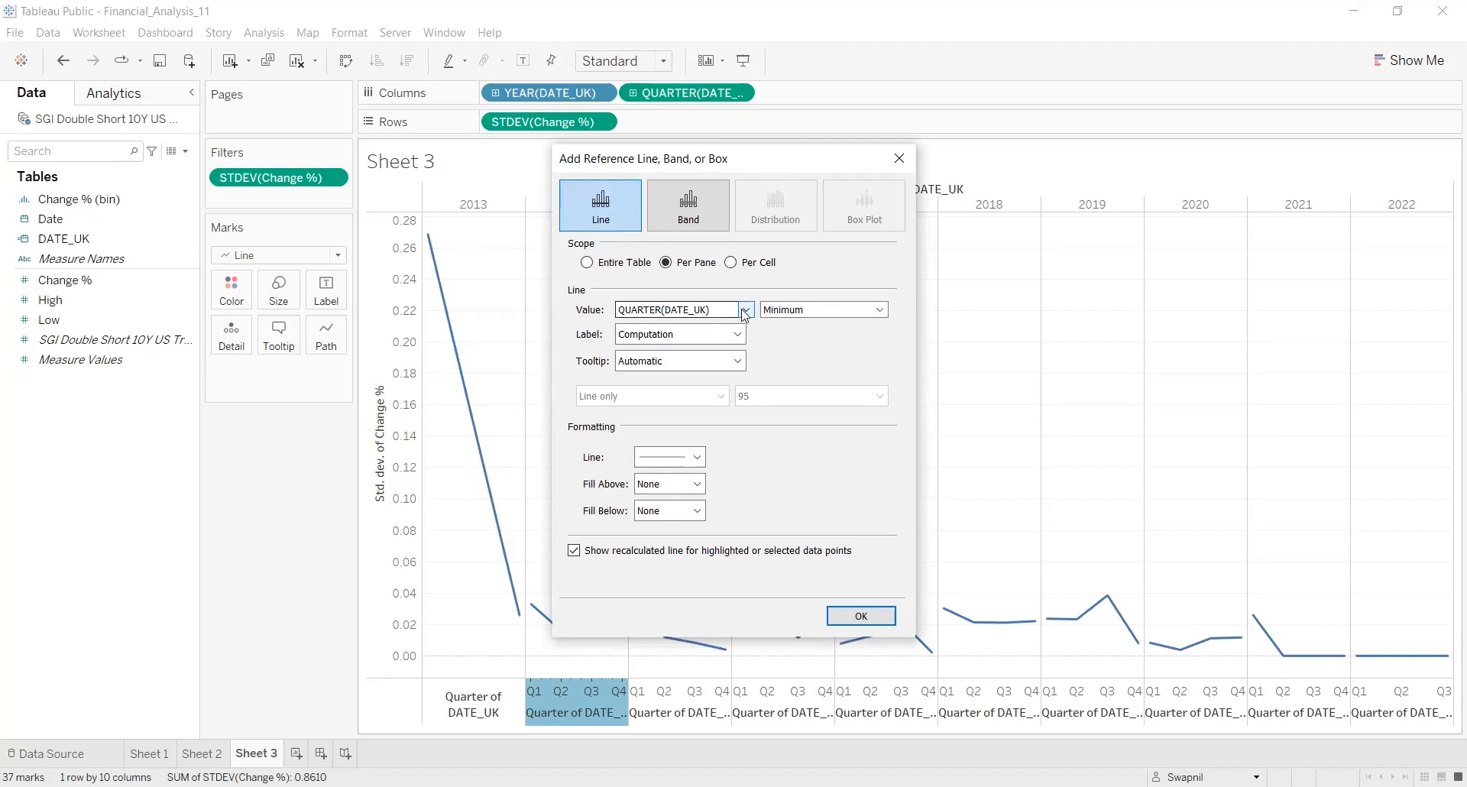
left_click(853, 628)
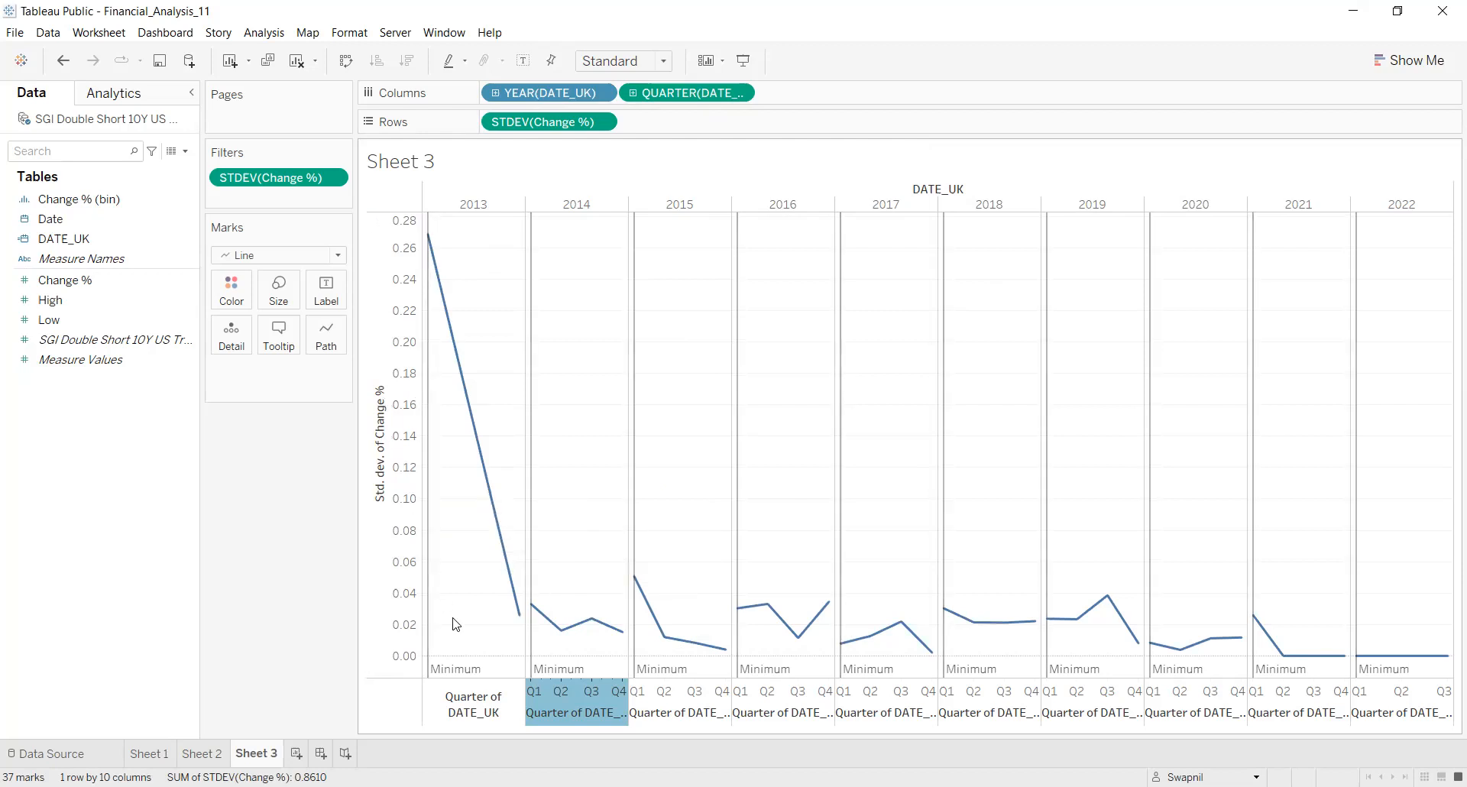
Add a per-pane reference line to the Std. dev. of Change % axis at the Average of STDEV(Change %)
left_click(386, 406)
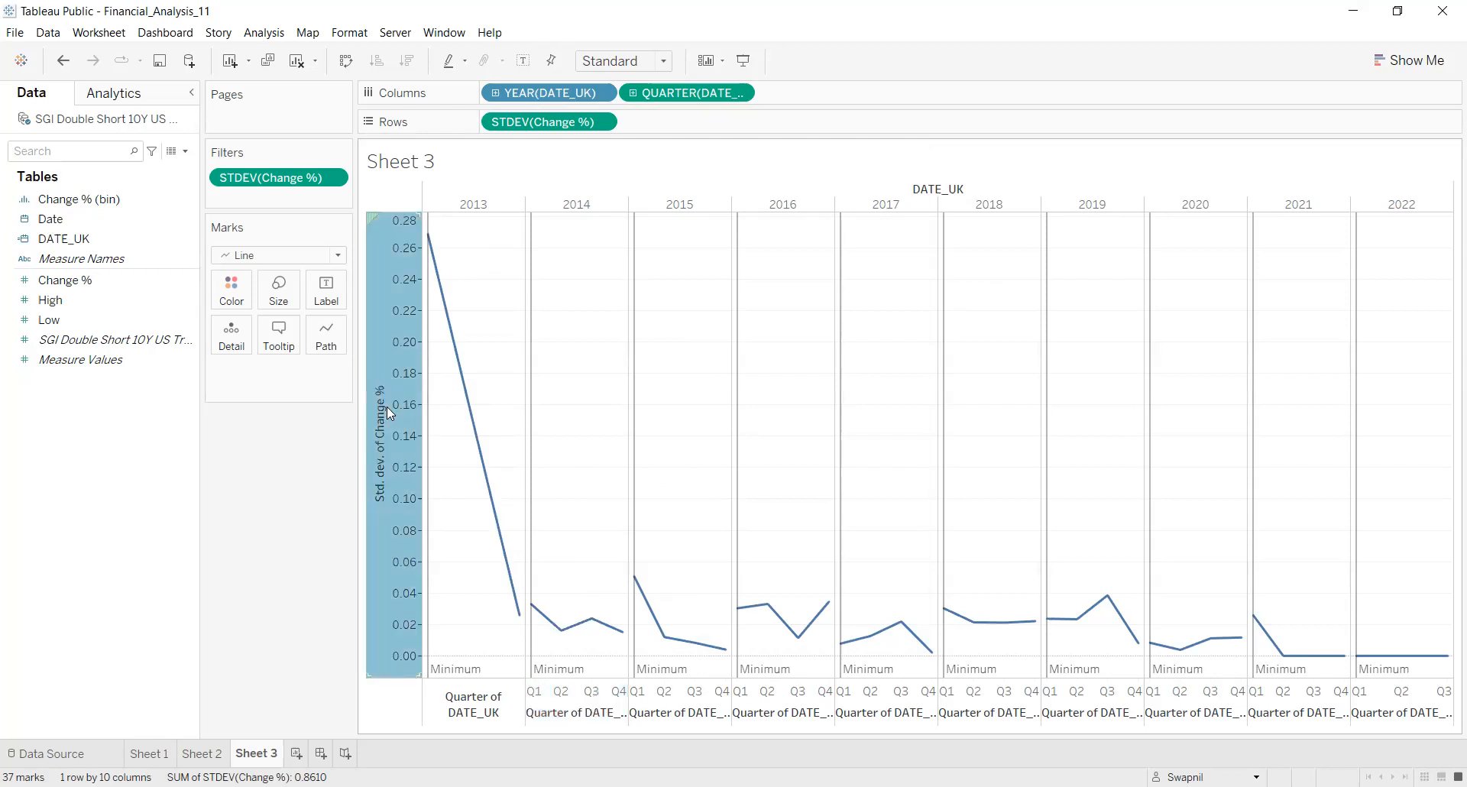
right_click(386, 406)
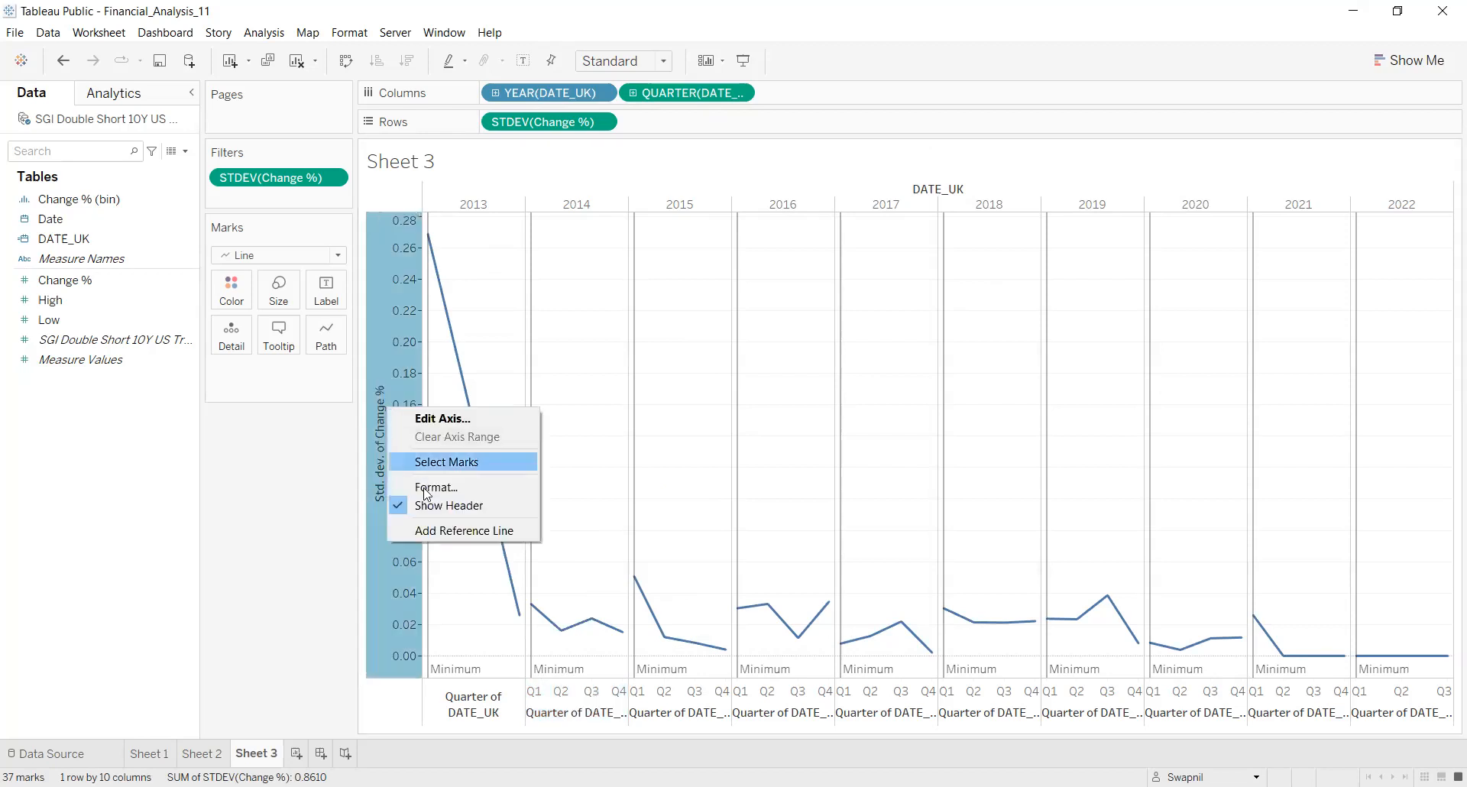
left_click(439, 531)
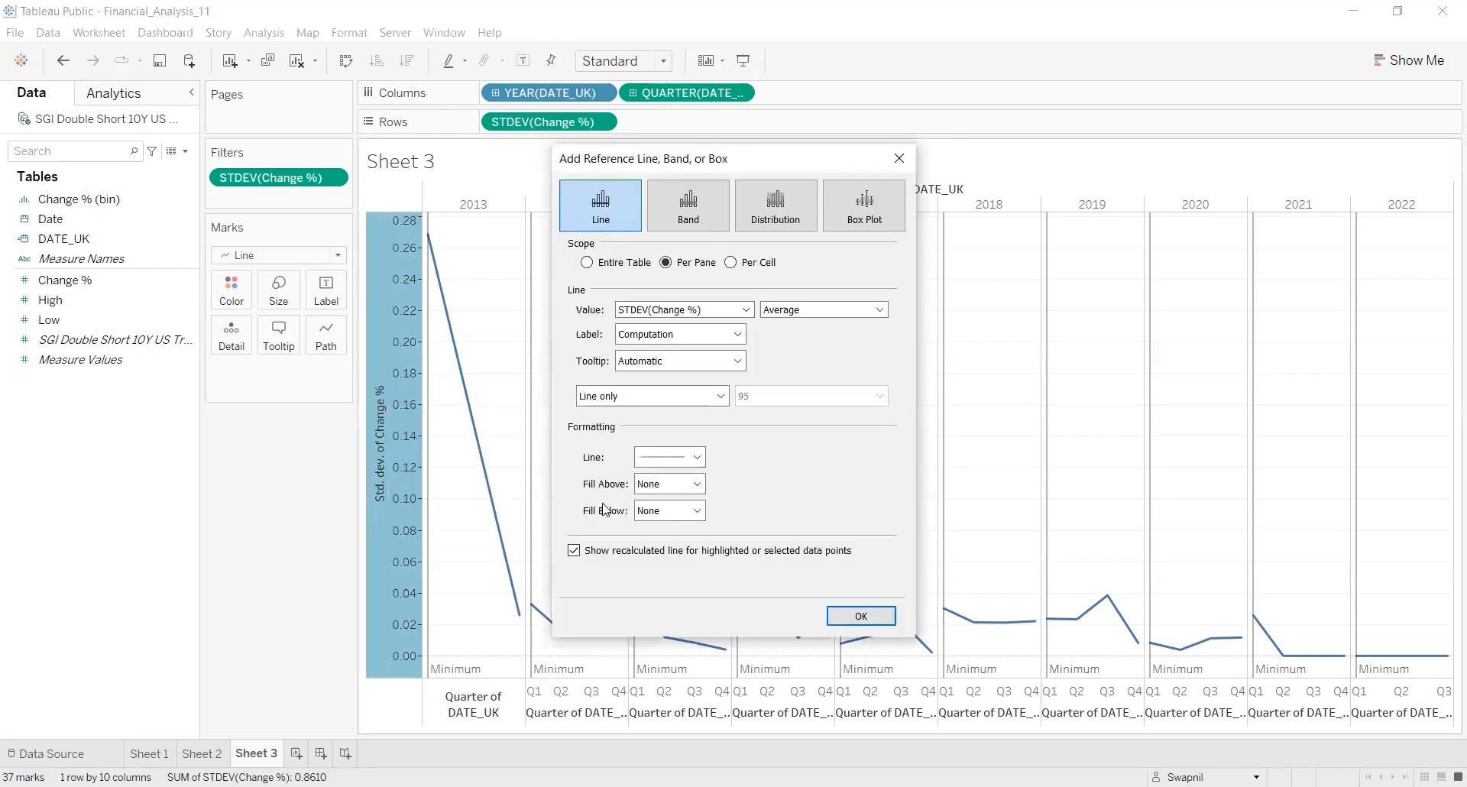
left_click(859, 616)
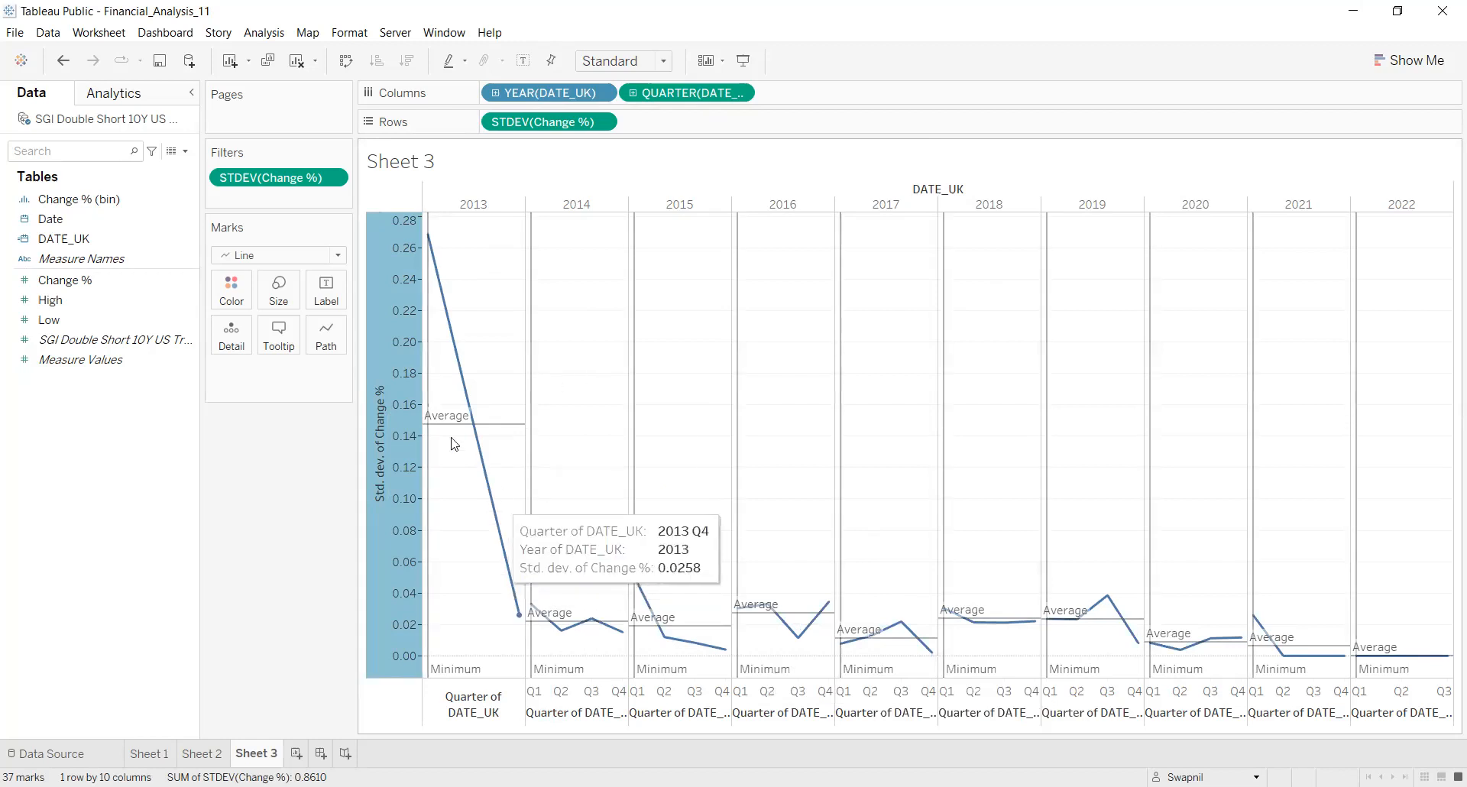
Remove the Minimum reference line from the quarter axis
right_click(592, 630)
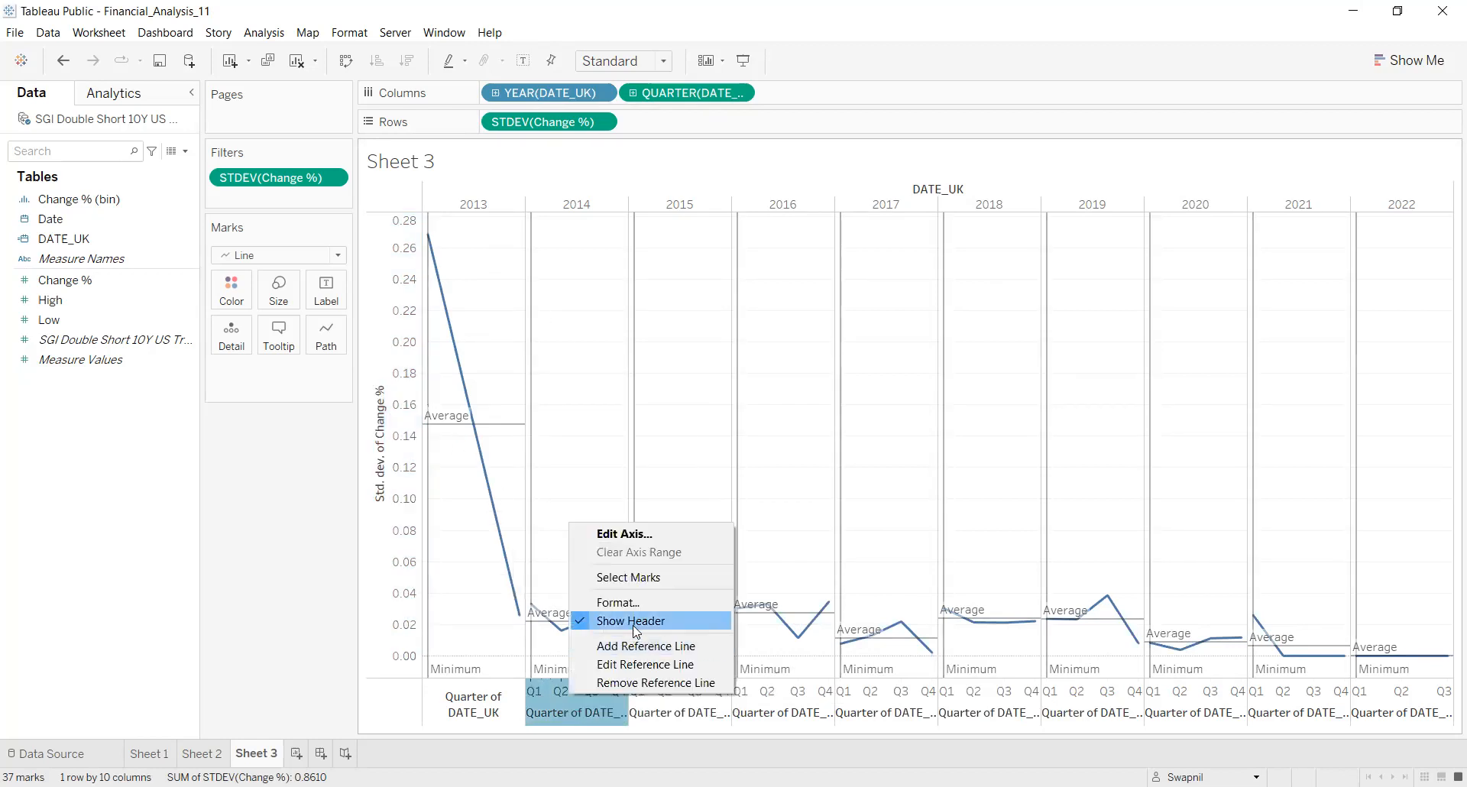
left_click(655, 682)
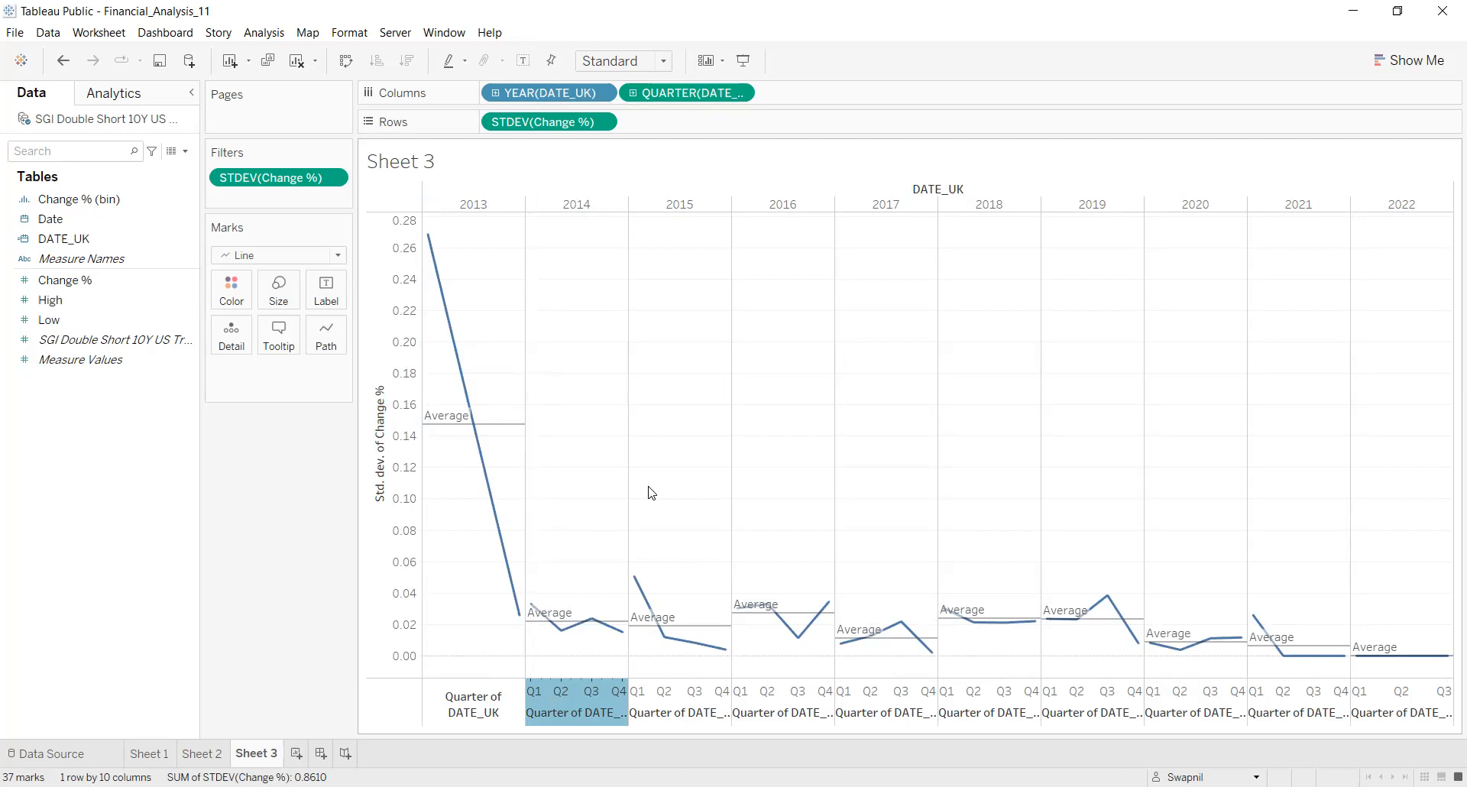
left_click(406, 377)
right_click(406, 377)
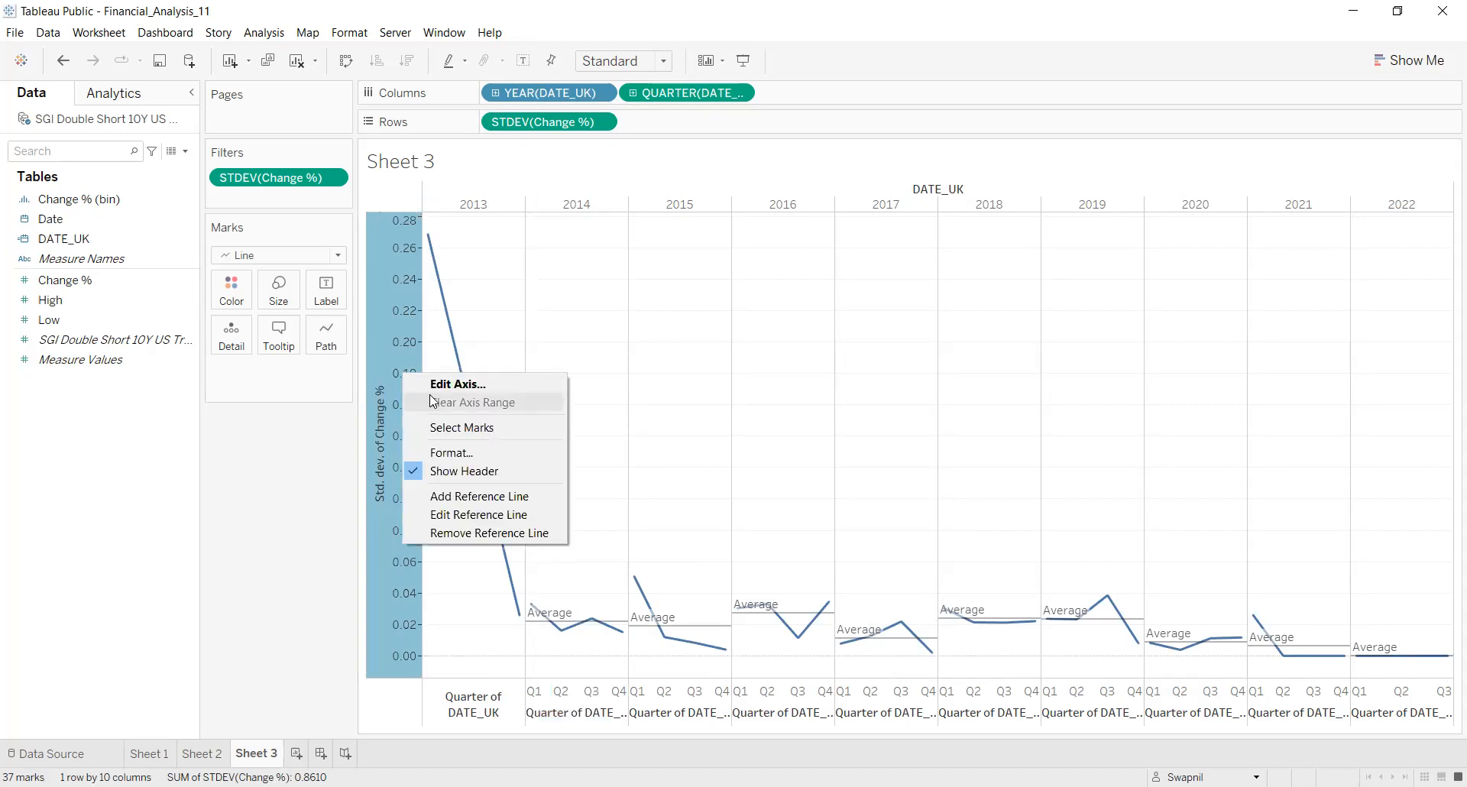
left_click(451, 336)
right_click(451, 336)
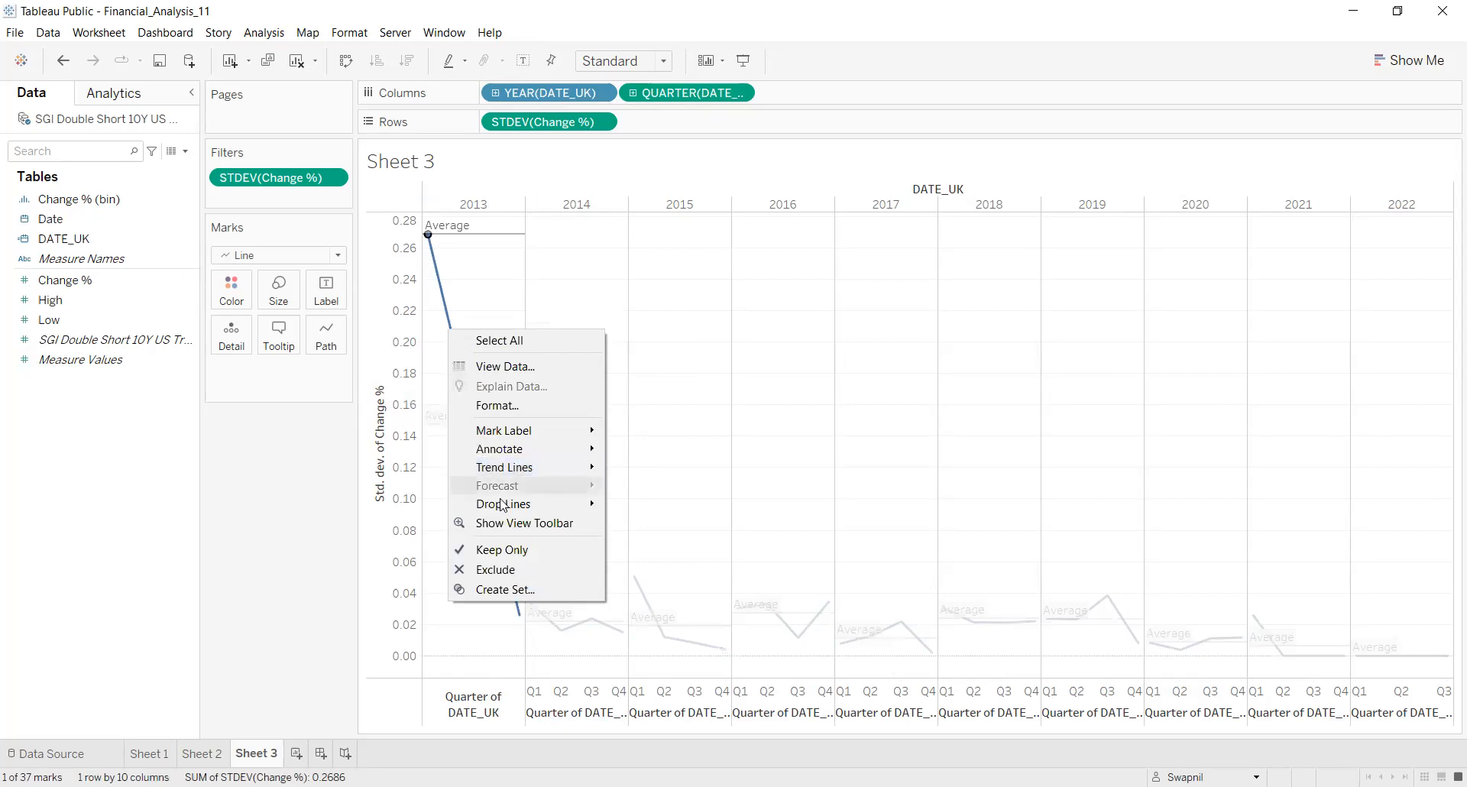
left_click(609, 181)
Switch STDEV(Change %) on the rows to discrete and restore it to continuous
left_click(603, 122)
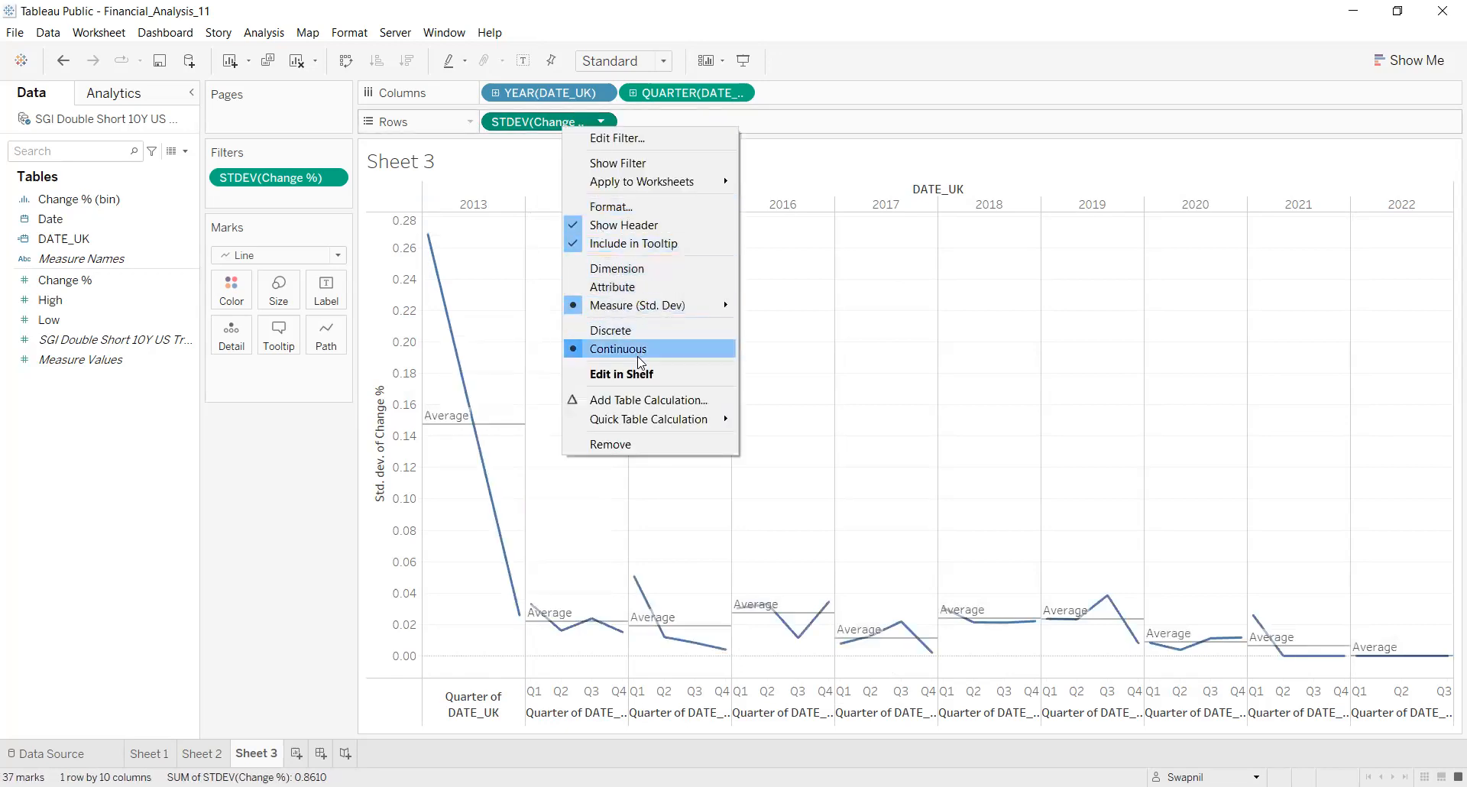
left_click(631, 331)
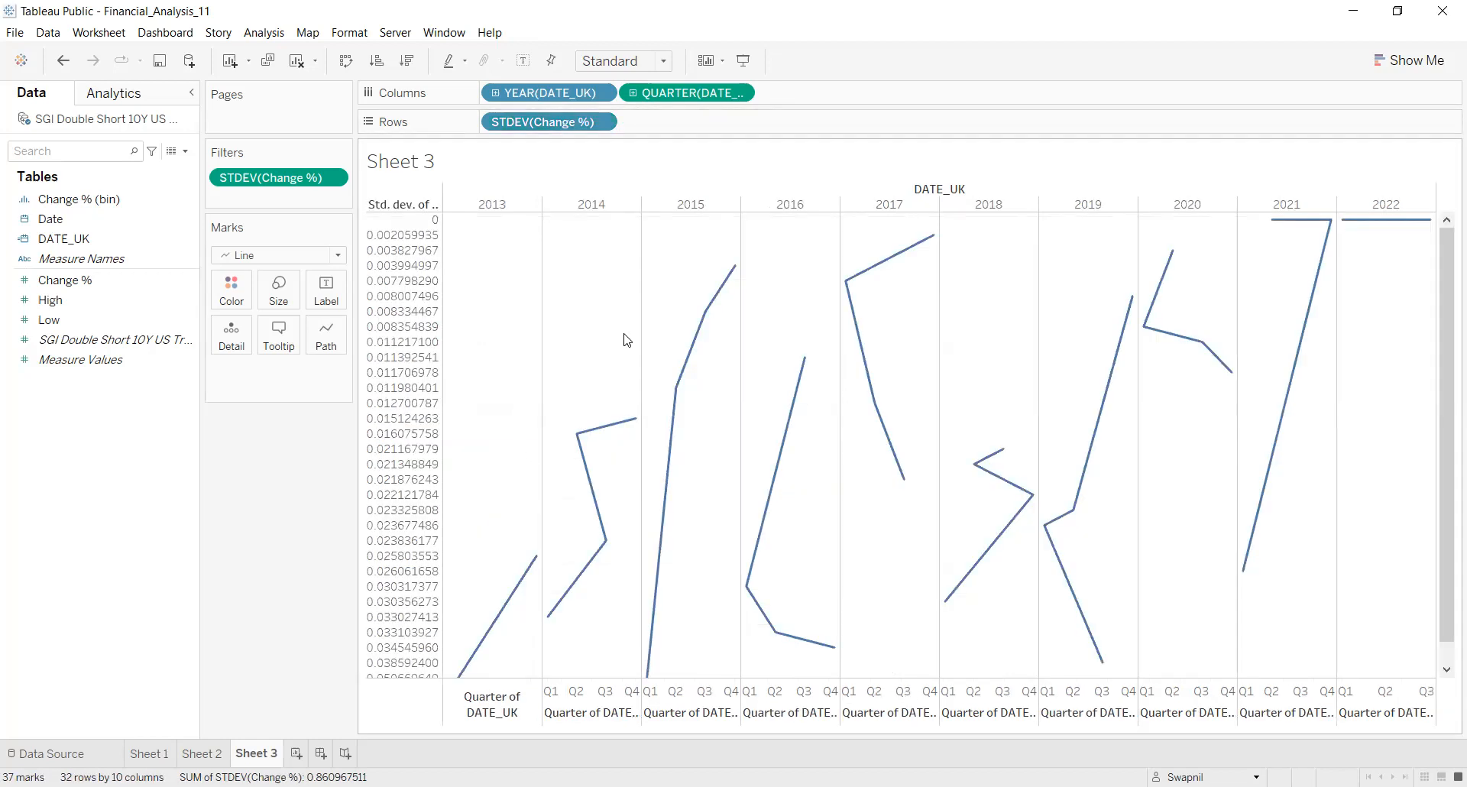
right_click(569, 126)
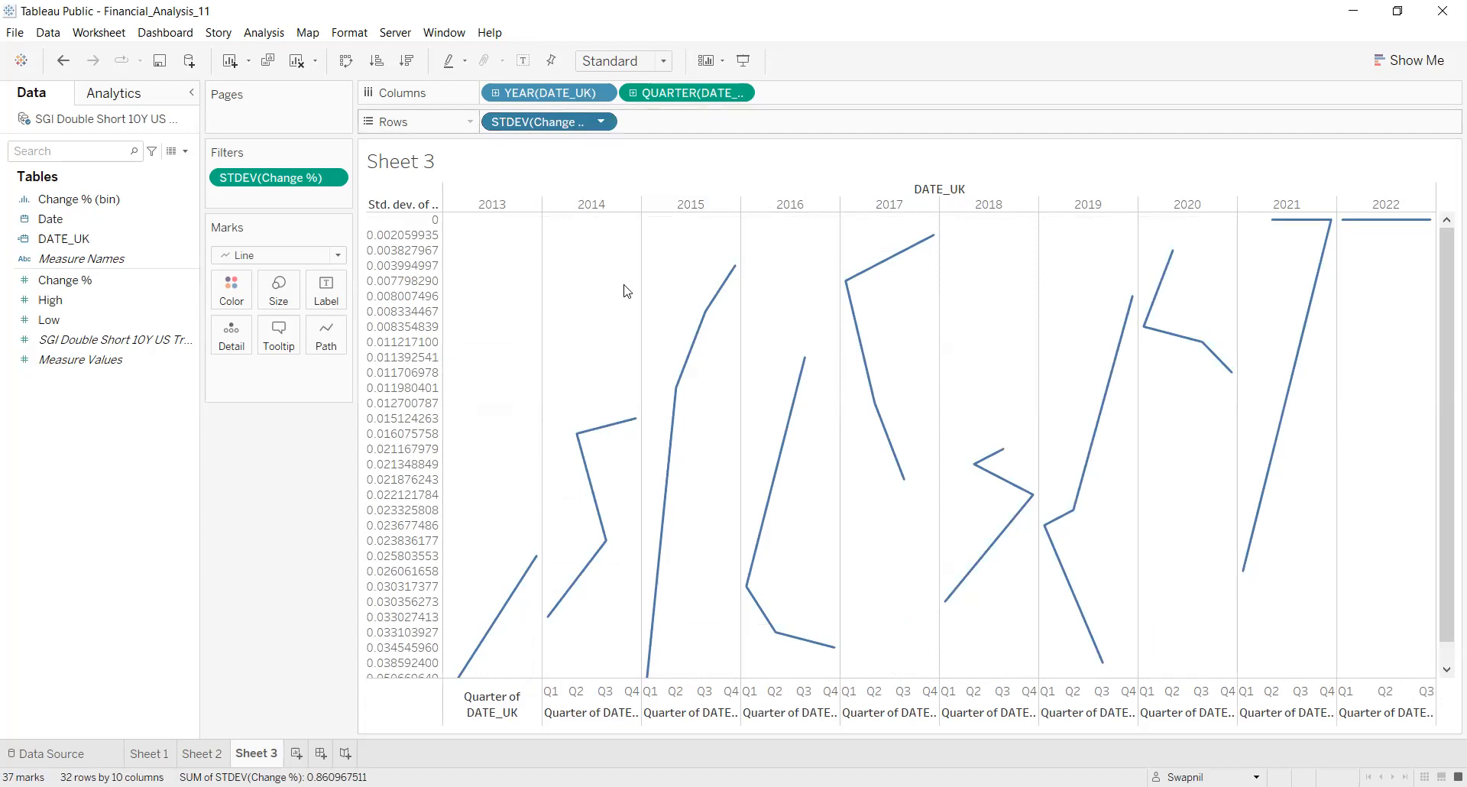
left_click(622, 382)
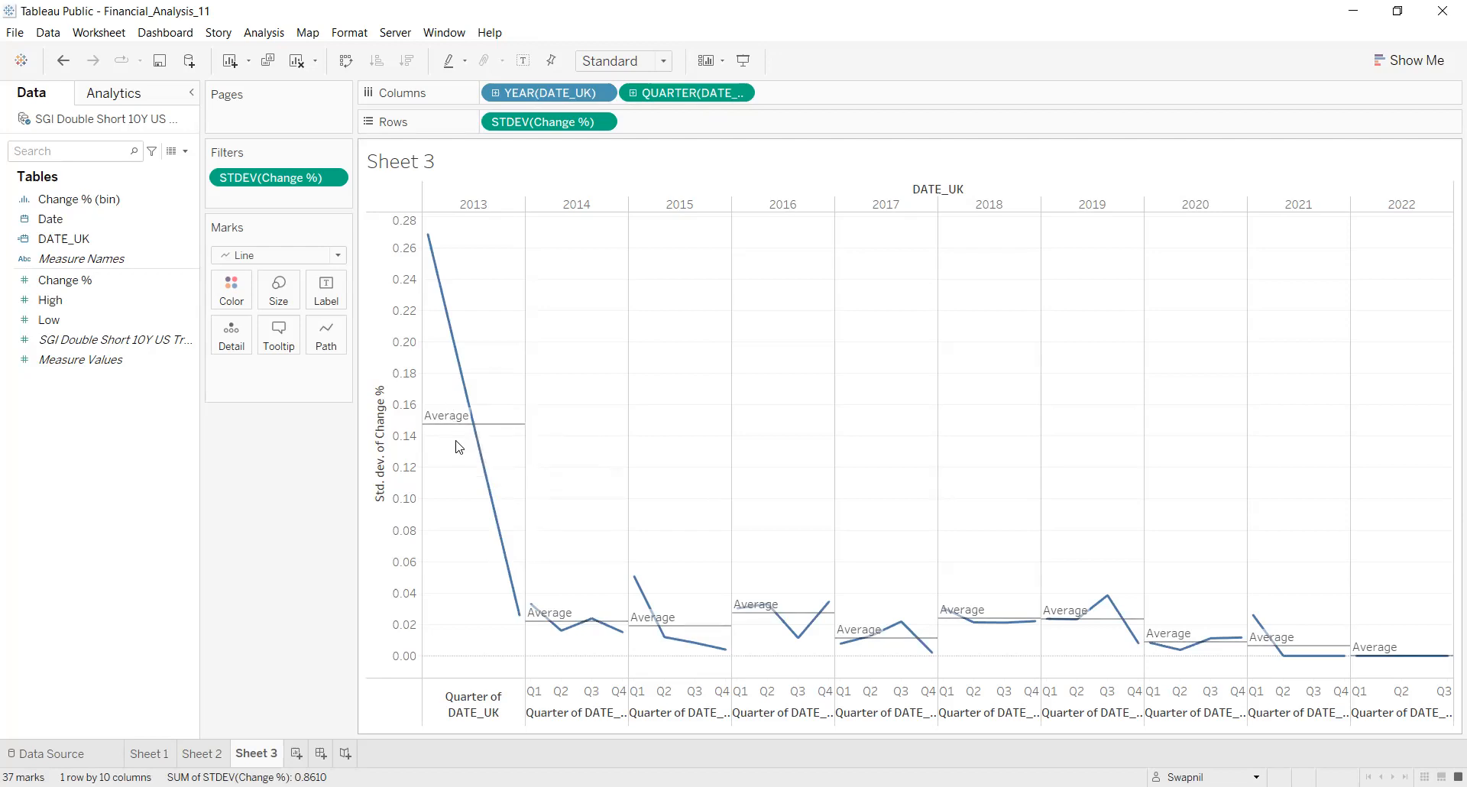
Examine the Average reference lines for 2013 and 2014, and review the charts on Sheet 2 and Sheet 1
mouse_move(446, 421)
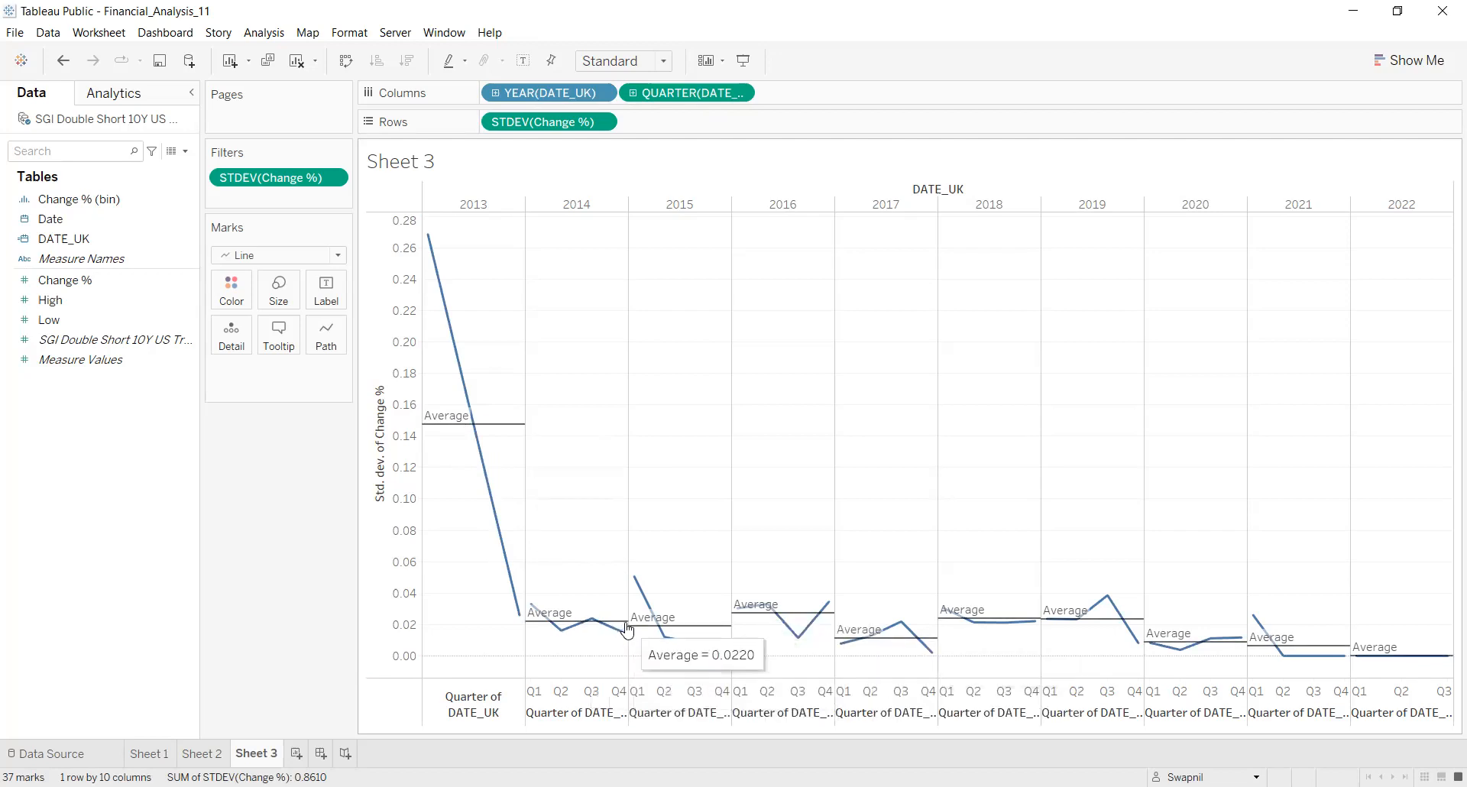
mouse_move(623, 630)
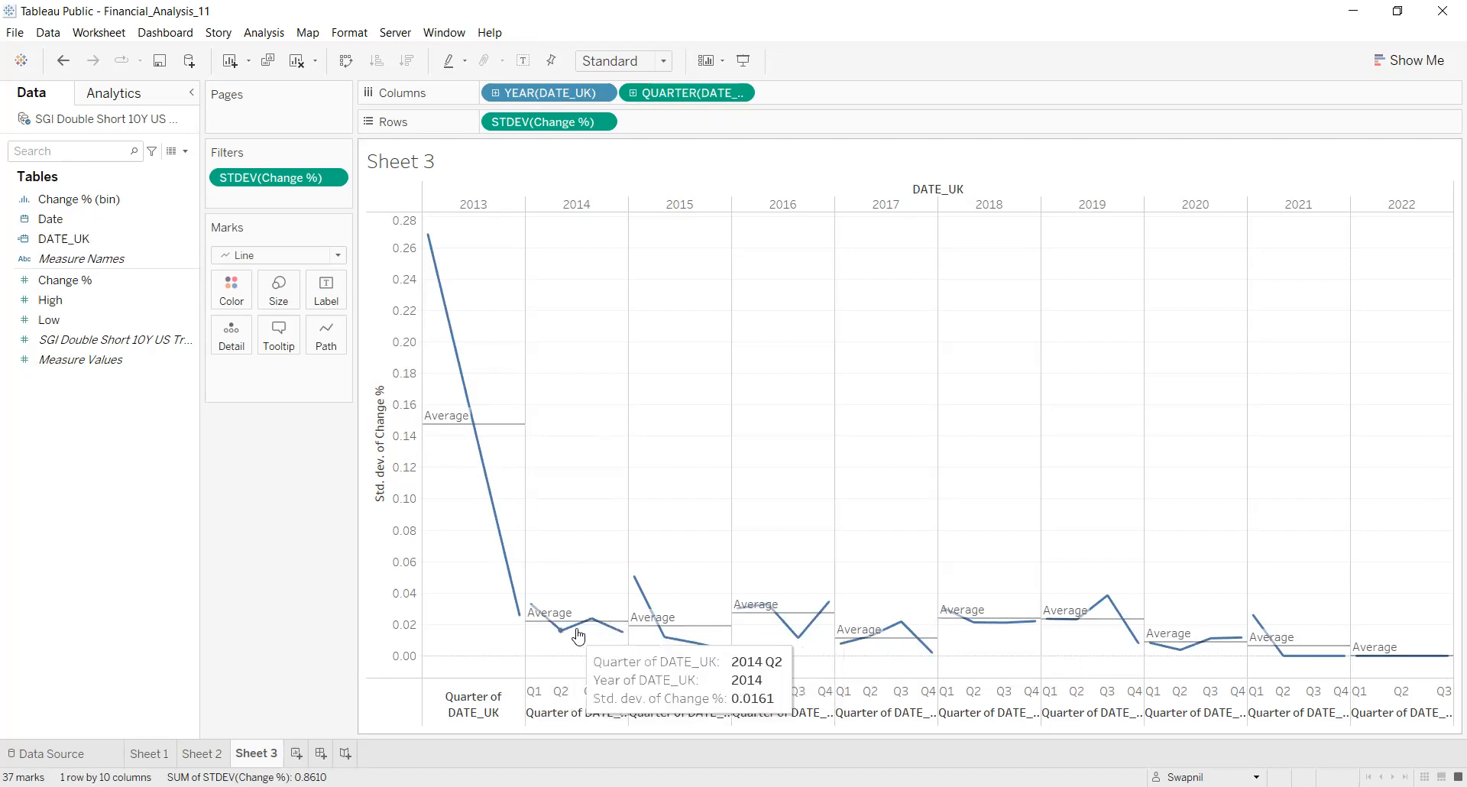
mouse_move(542, 628)
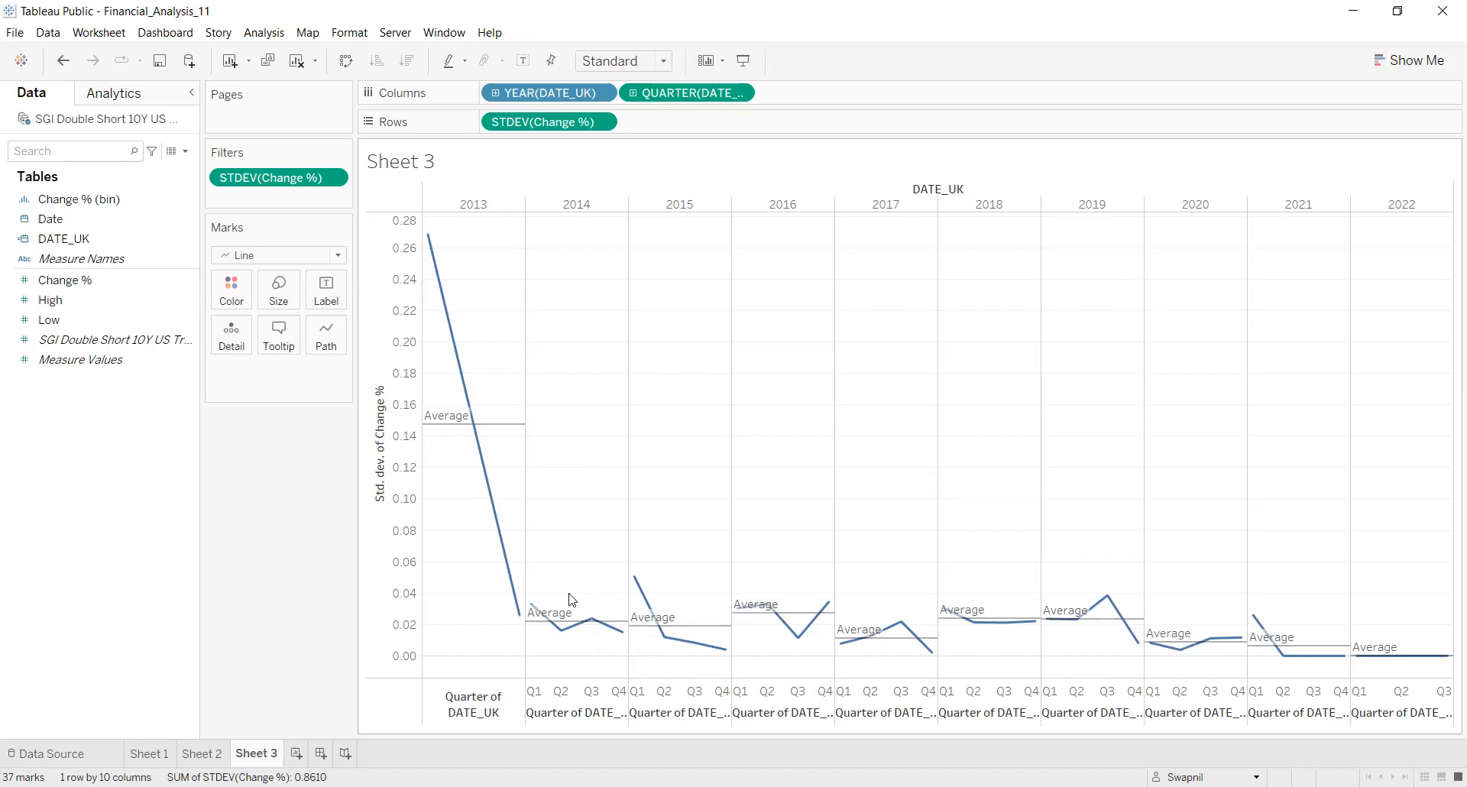
left_click(213, 756)
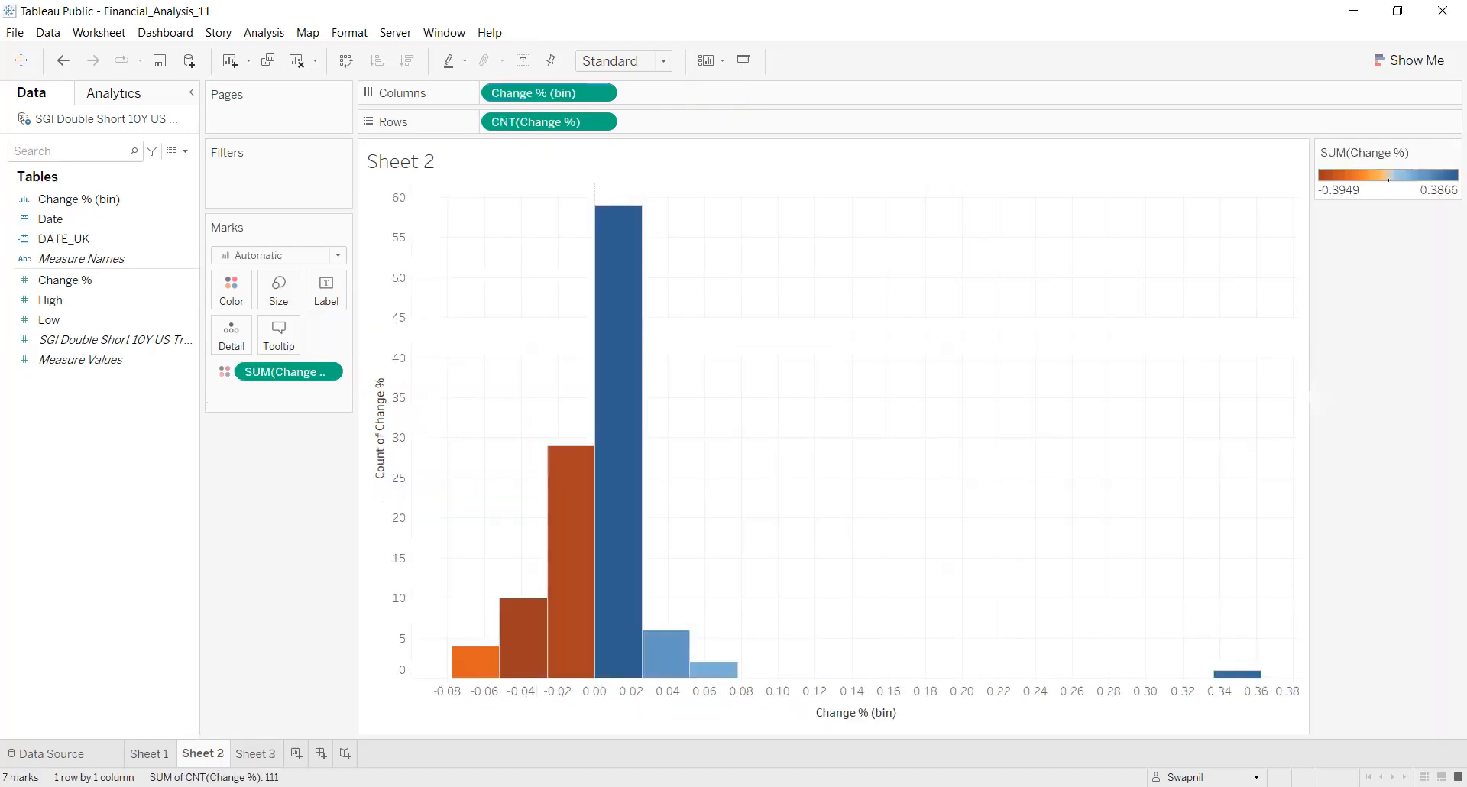
left_click(153, 755)
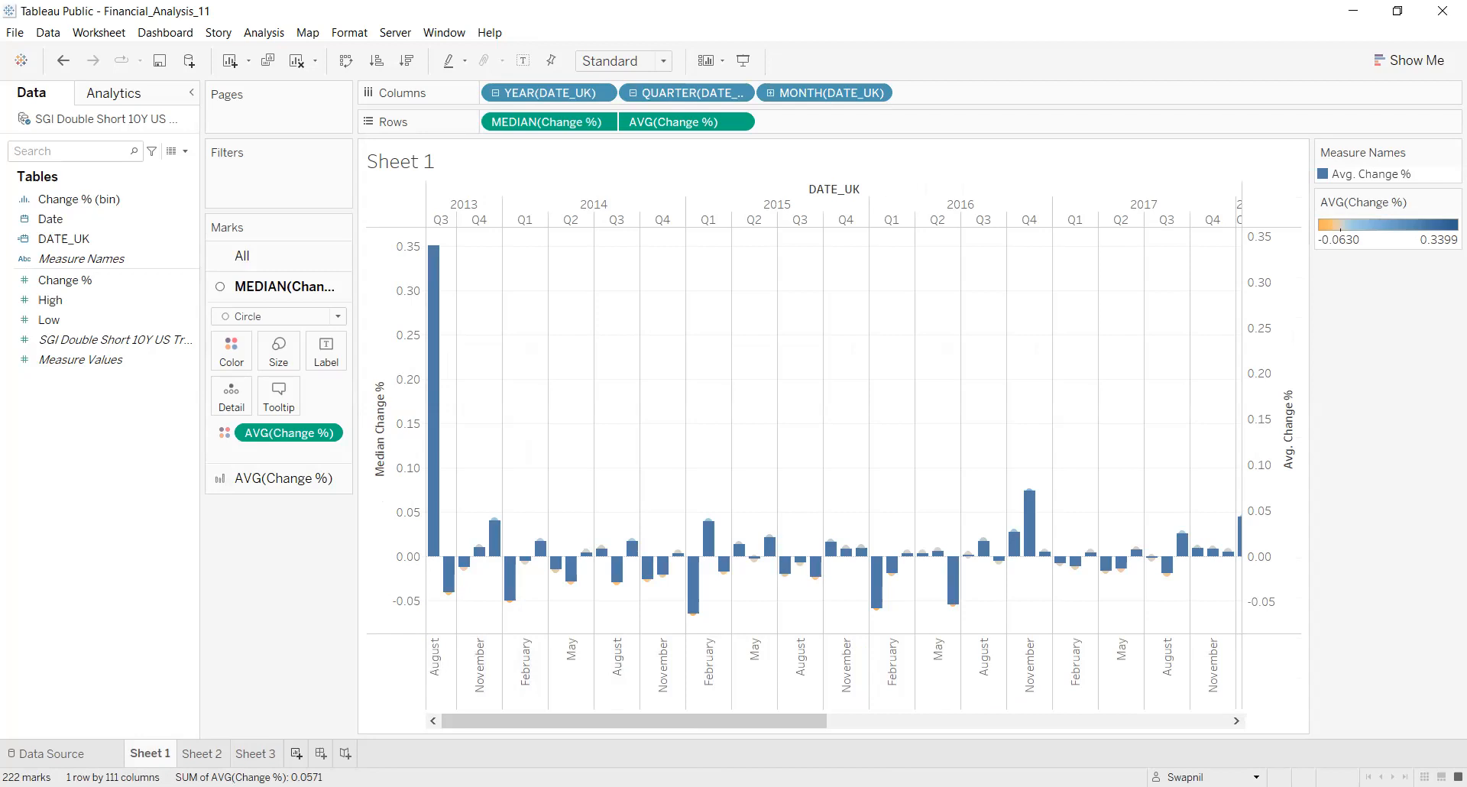
Create a new worksheet plotting High and Low on the rows against the year of DATE_UK on the columns
left_click(297, 754)
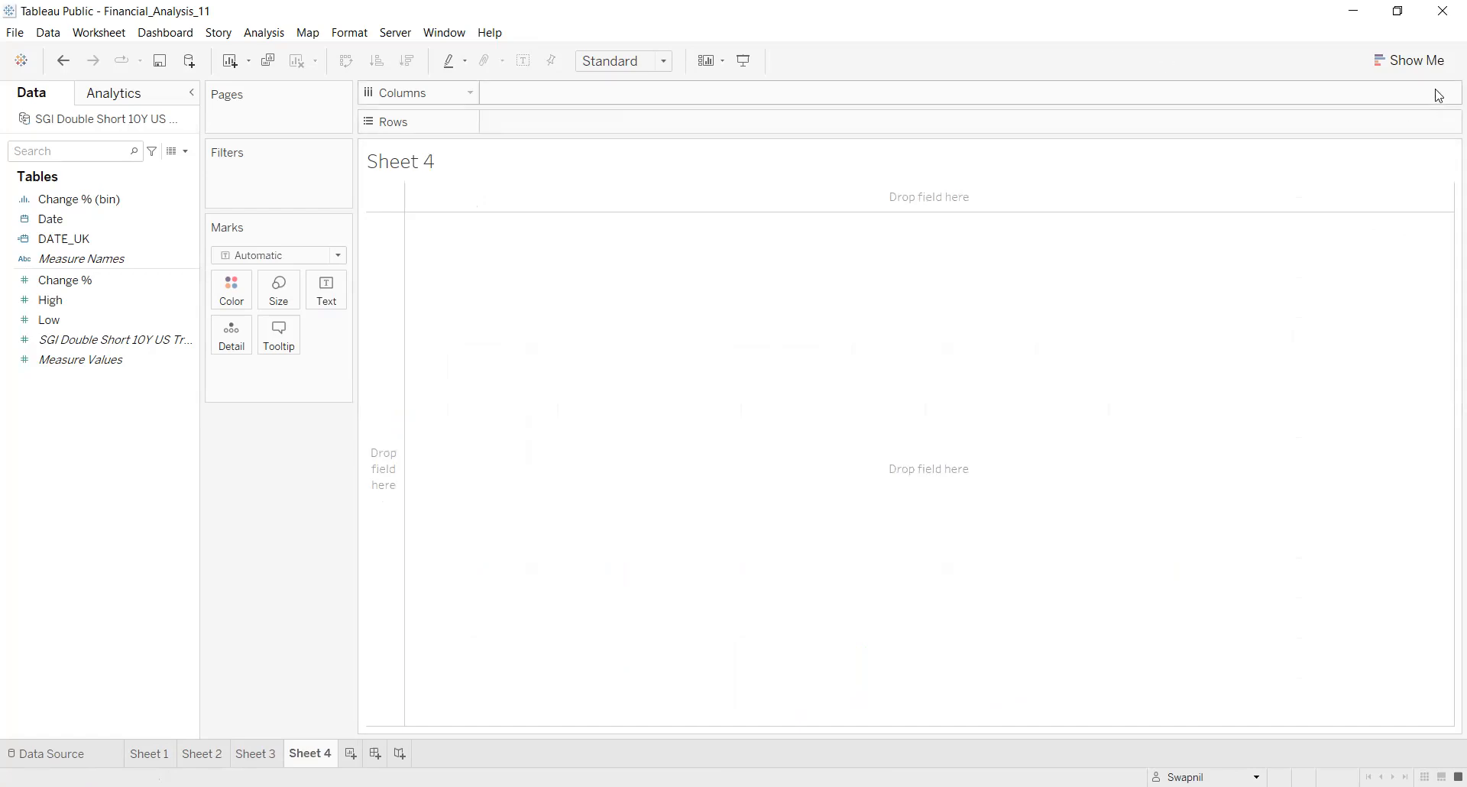
left_click(1415, 53)
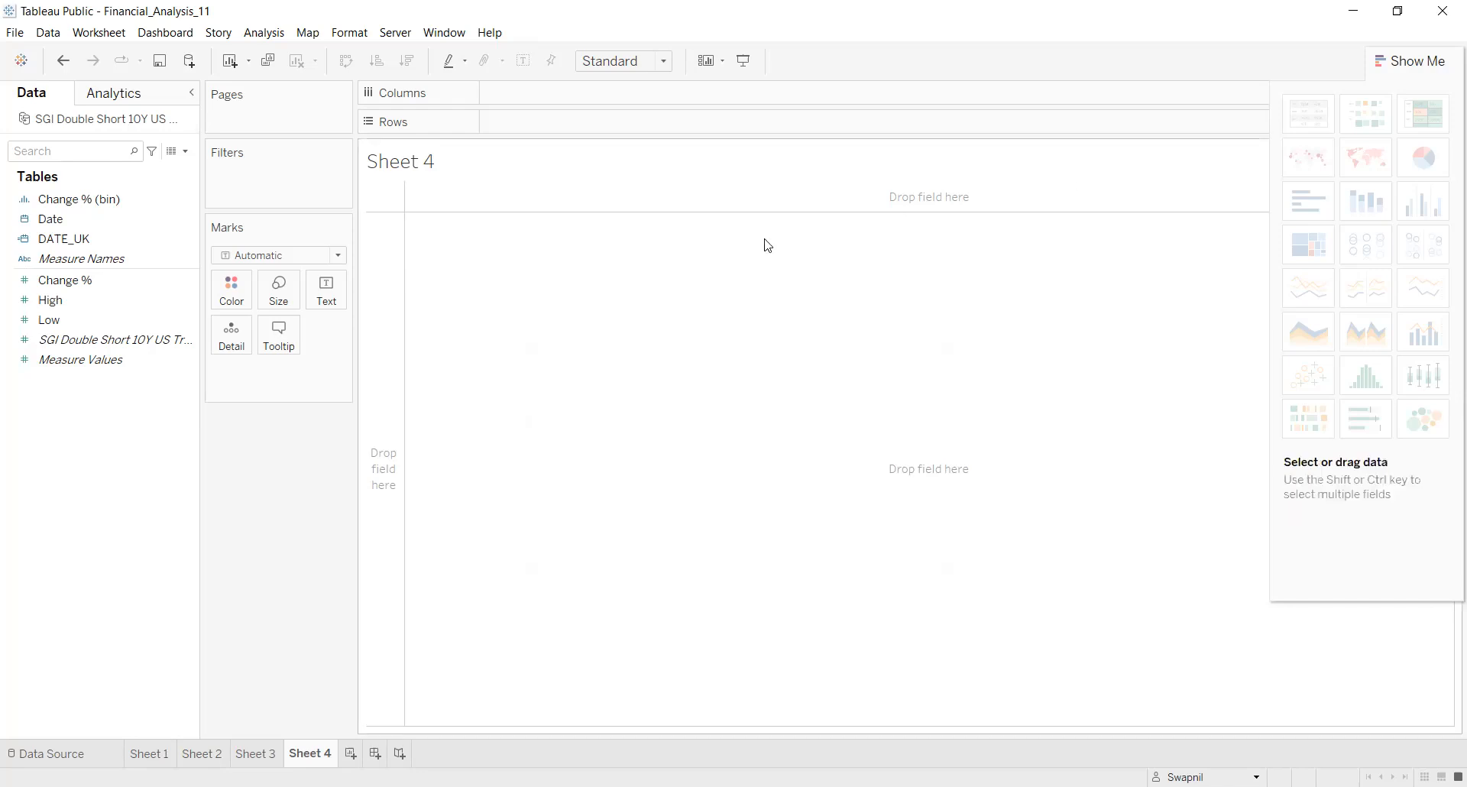
left_click(92, 299)
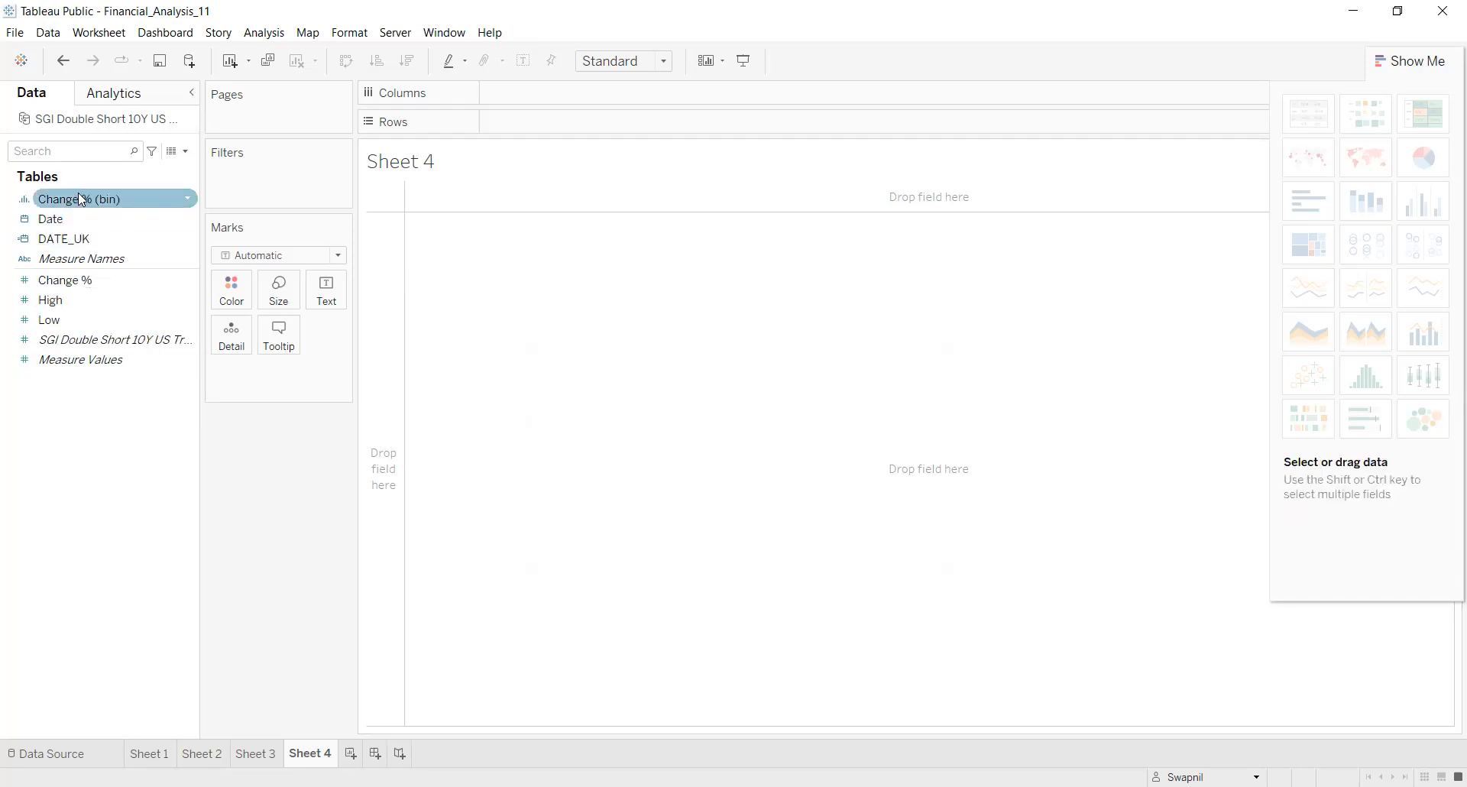
left_click(74, 242)
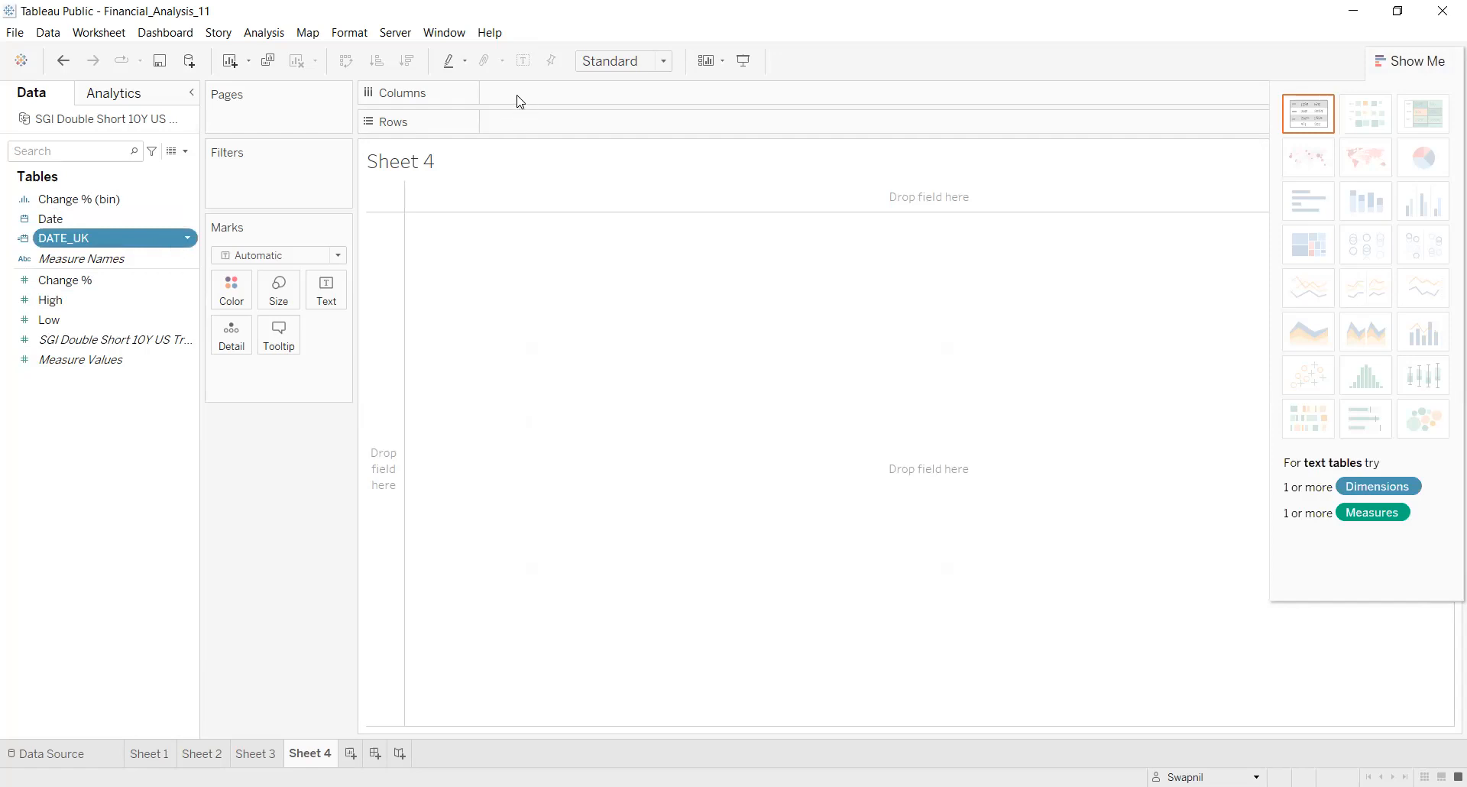
left_click_drag(519, 101, 519, 102)
left_click(77, 308)
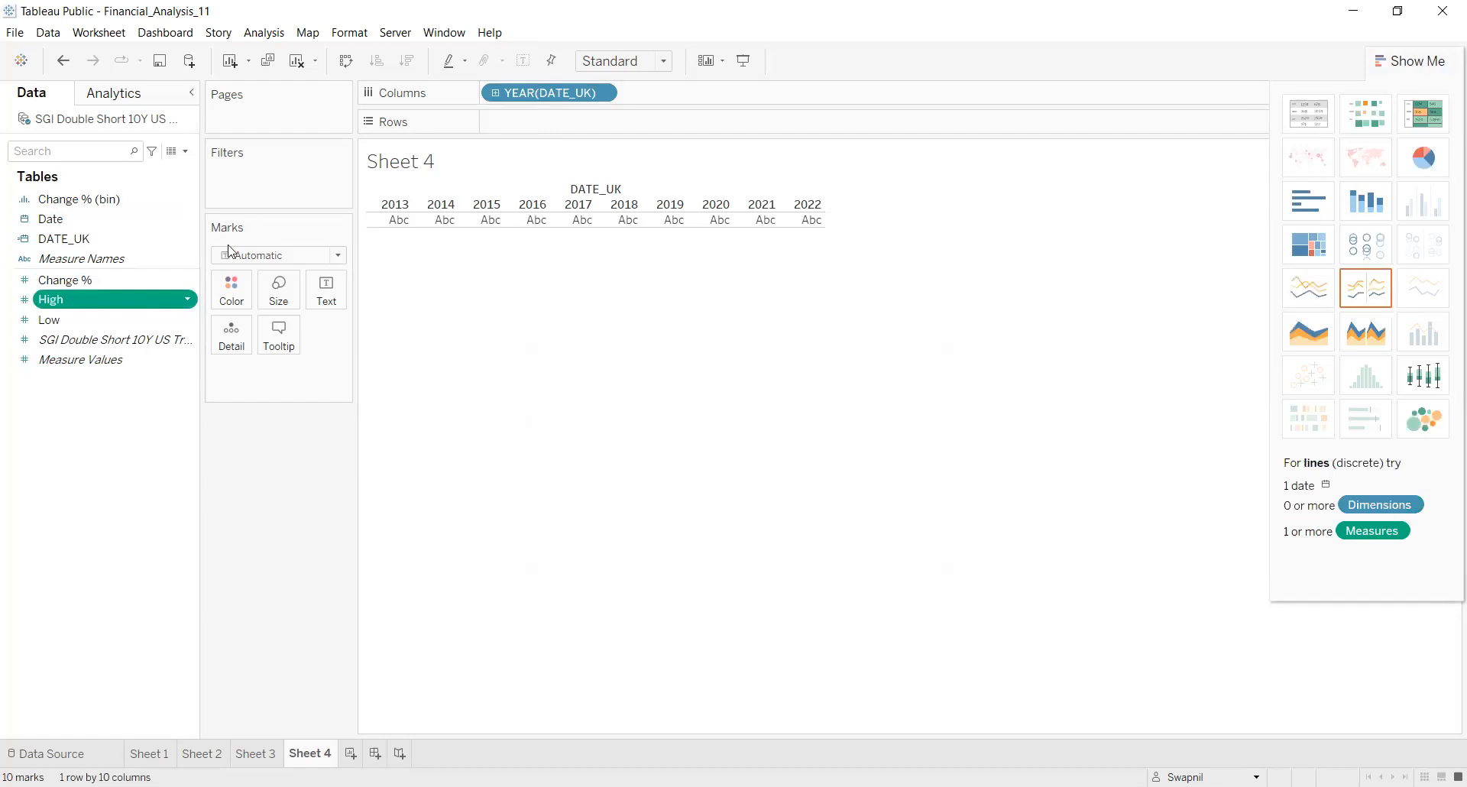
left_click_drag(81, 319, 708, 116)
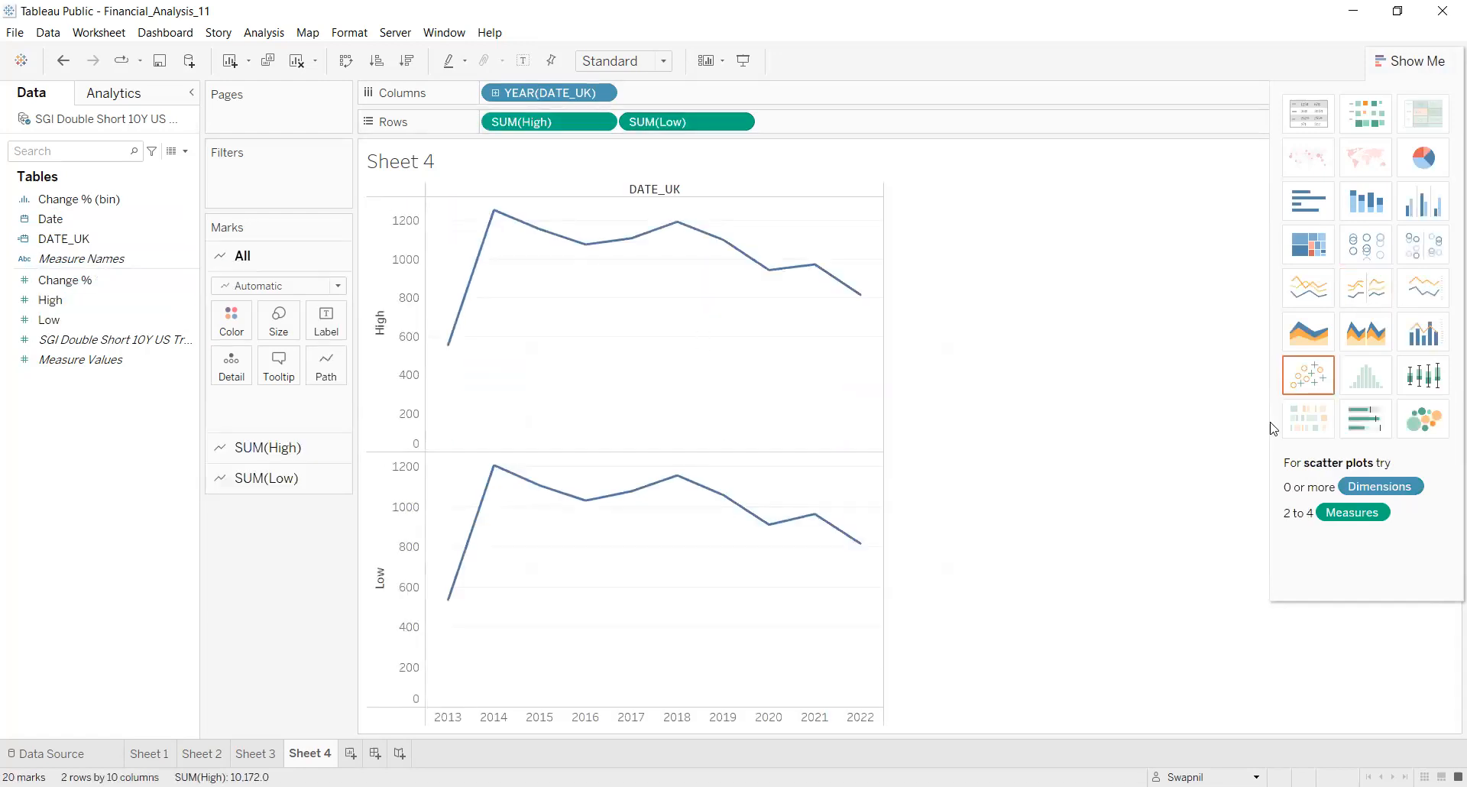
Apply the stacked bars chart type and place DATE_UK back on the columns to get one bar per year
left_click(1358, 203)
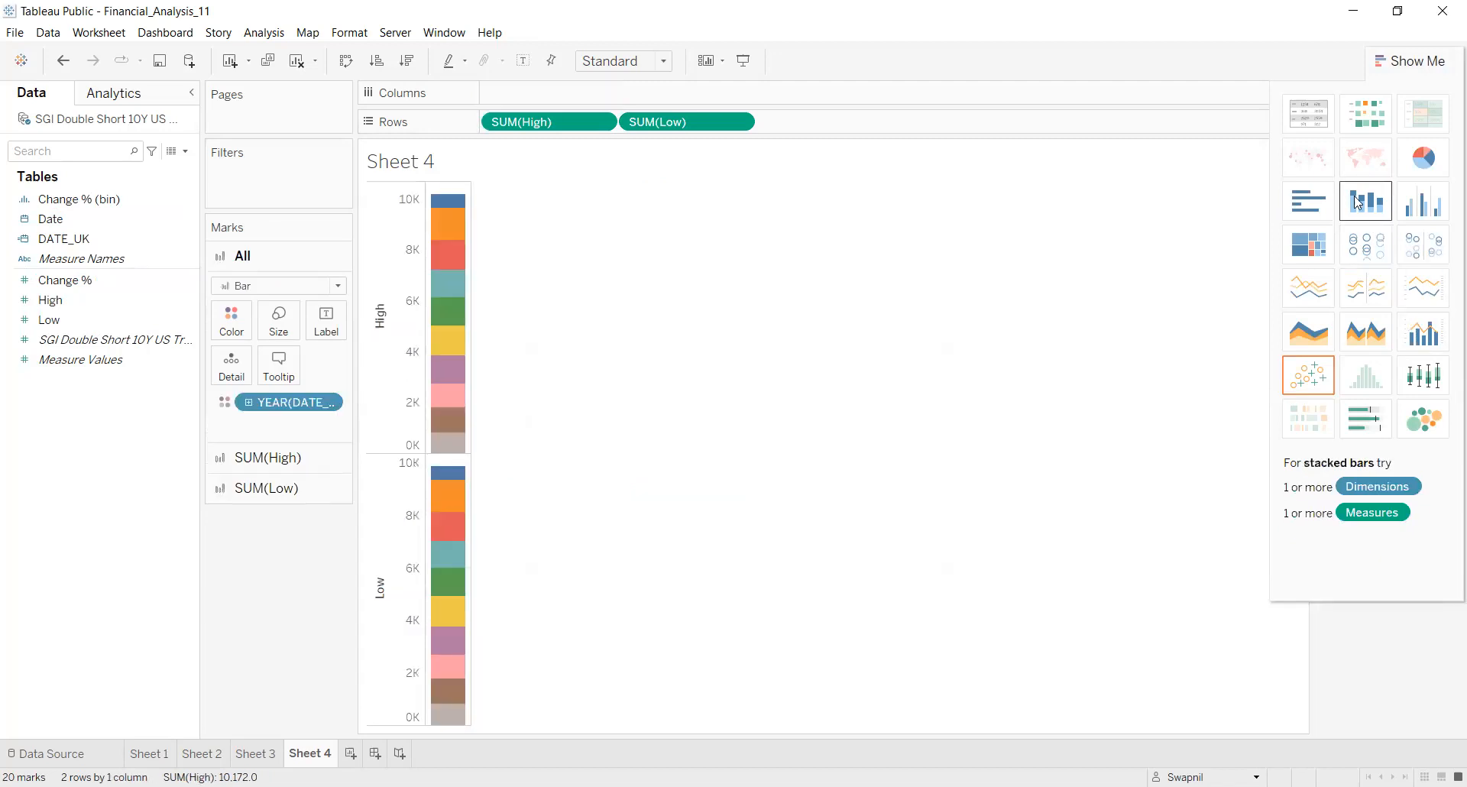
mouse_move(449, 413)
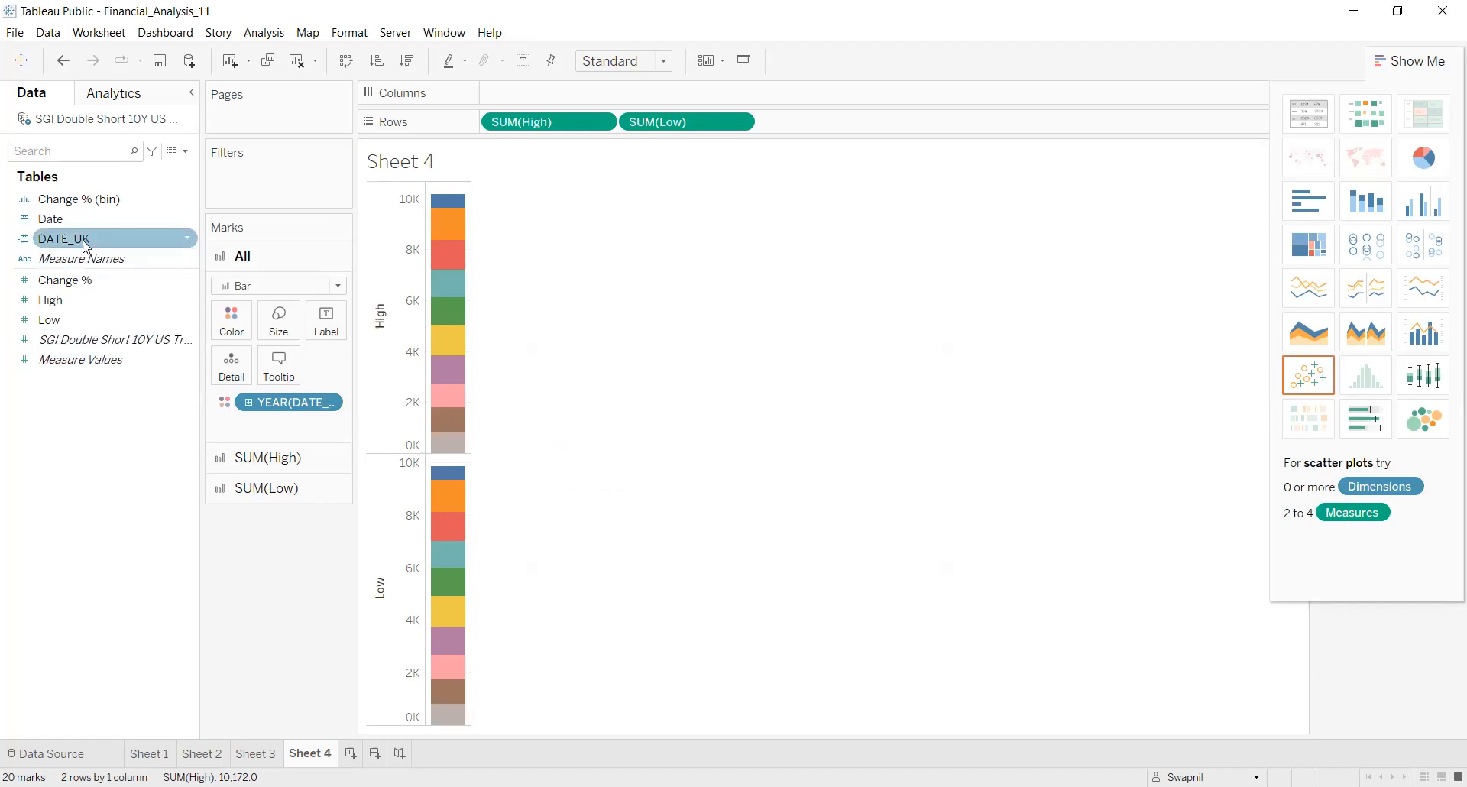
left_click_drag(98, 243, 564, 93)
mouse_move(676, 477)
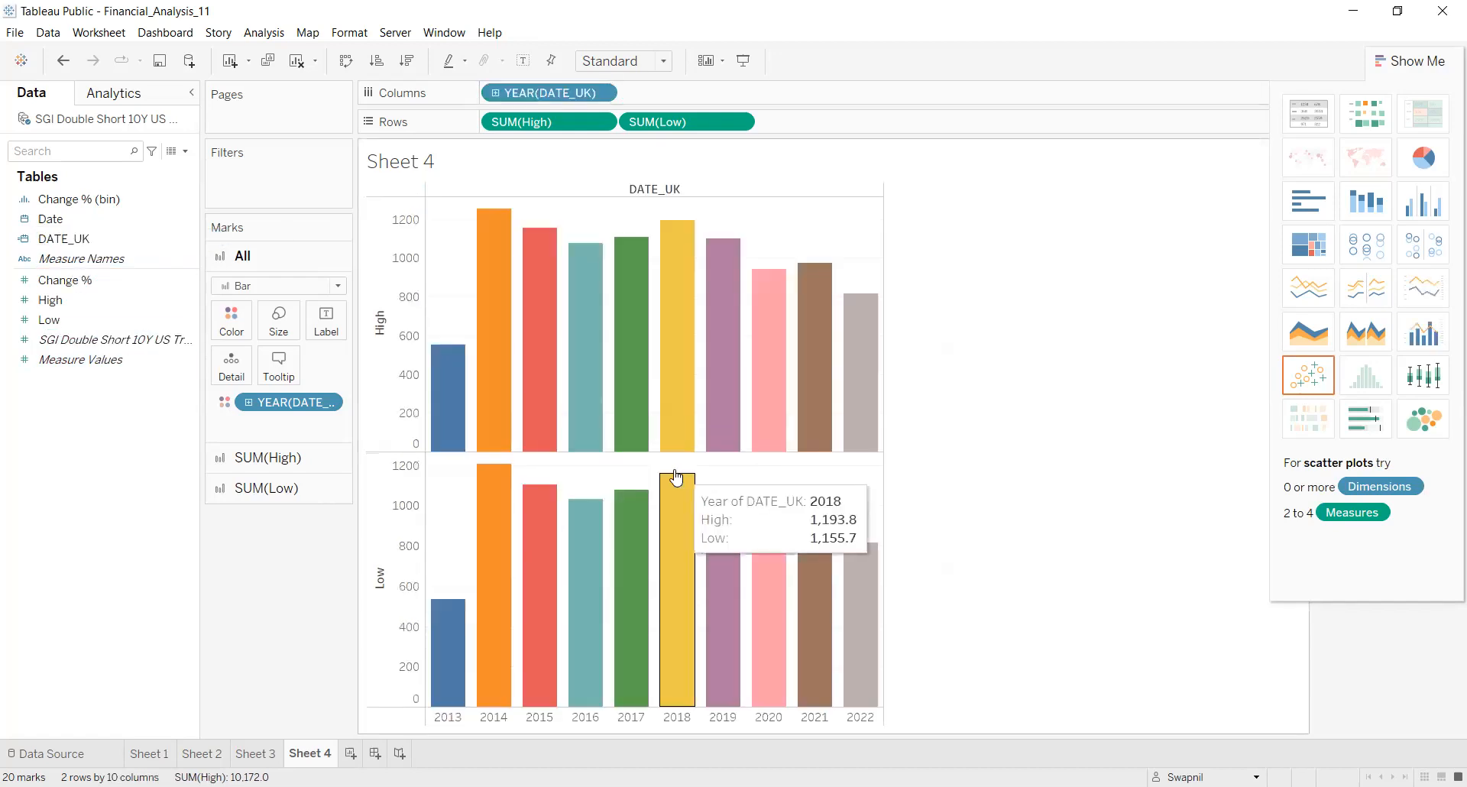
Combine High and Low in a dual-axis bar chart and expand DATE_UK down to quarters and months
left_click(495, 93)
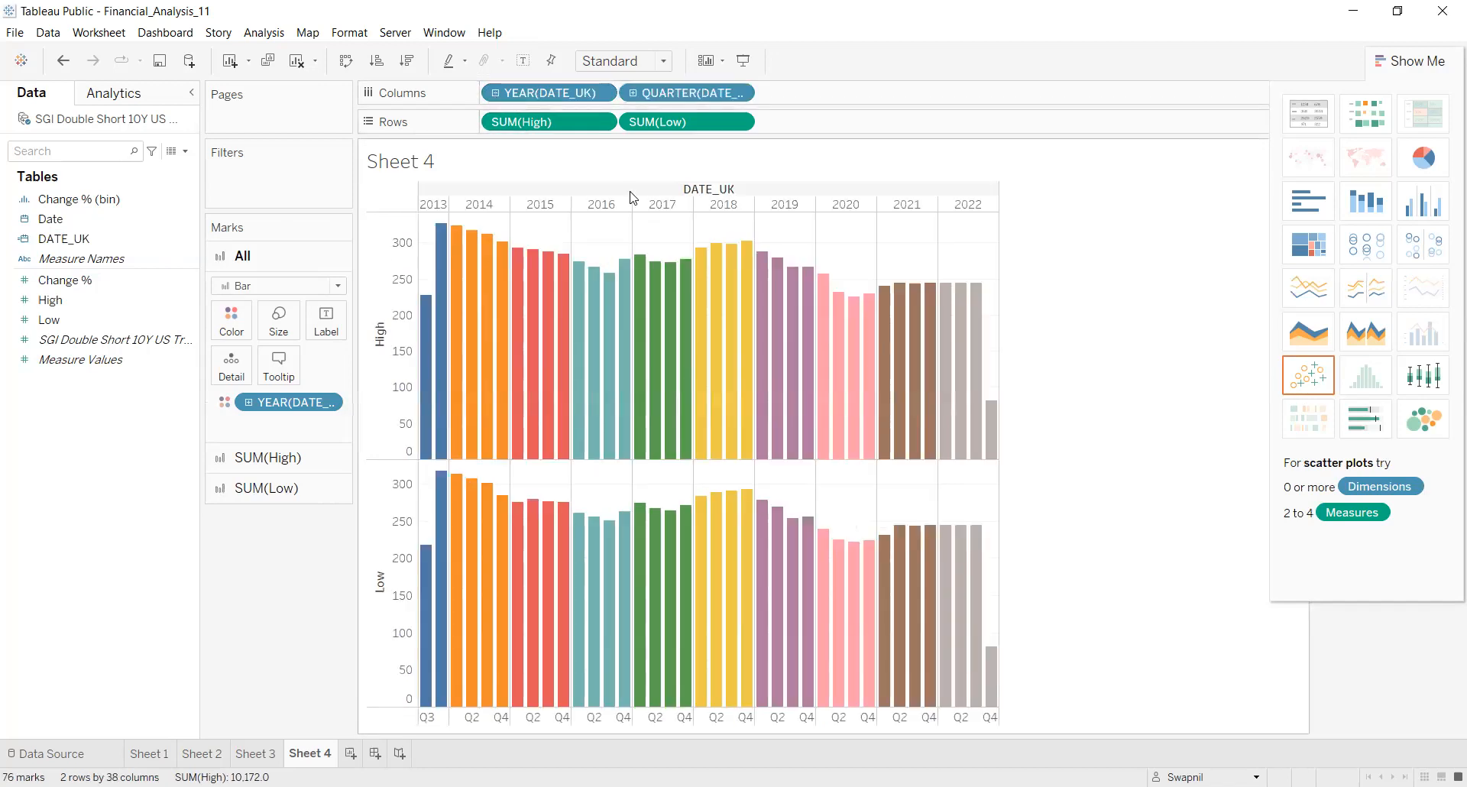
right_click(496, 405)
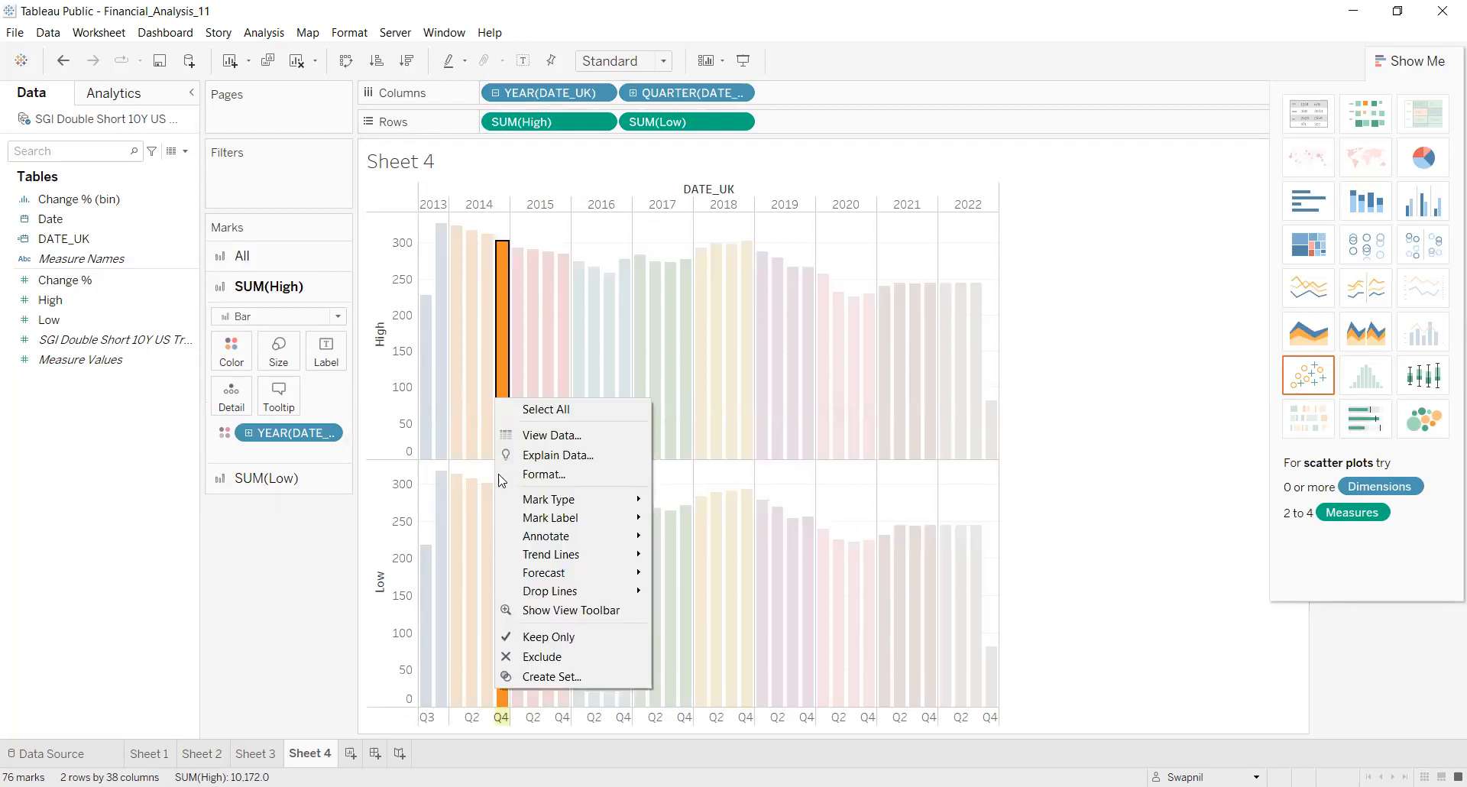
right_click(712, 570)
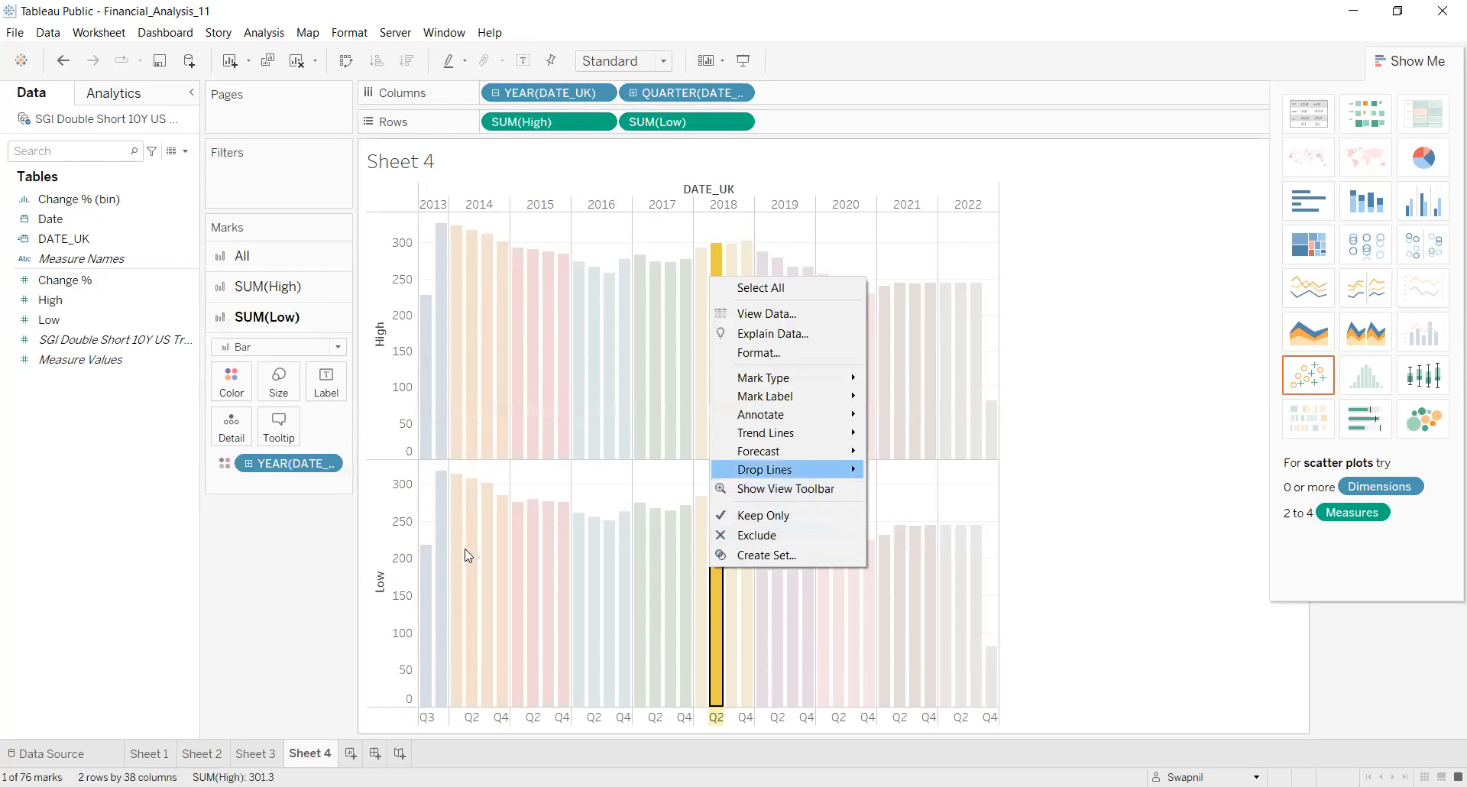
right_click(391, 555)
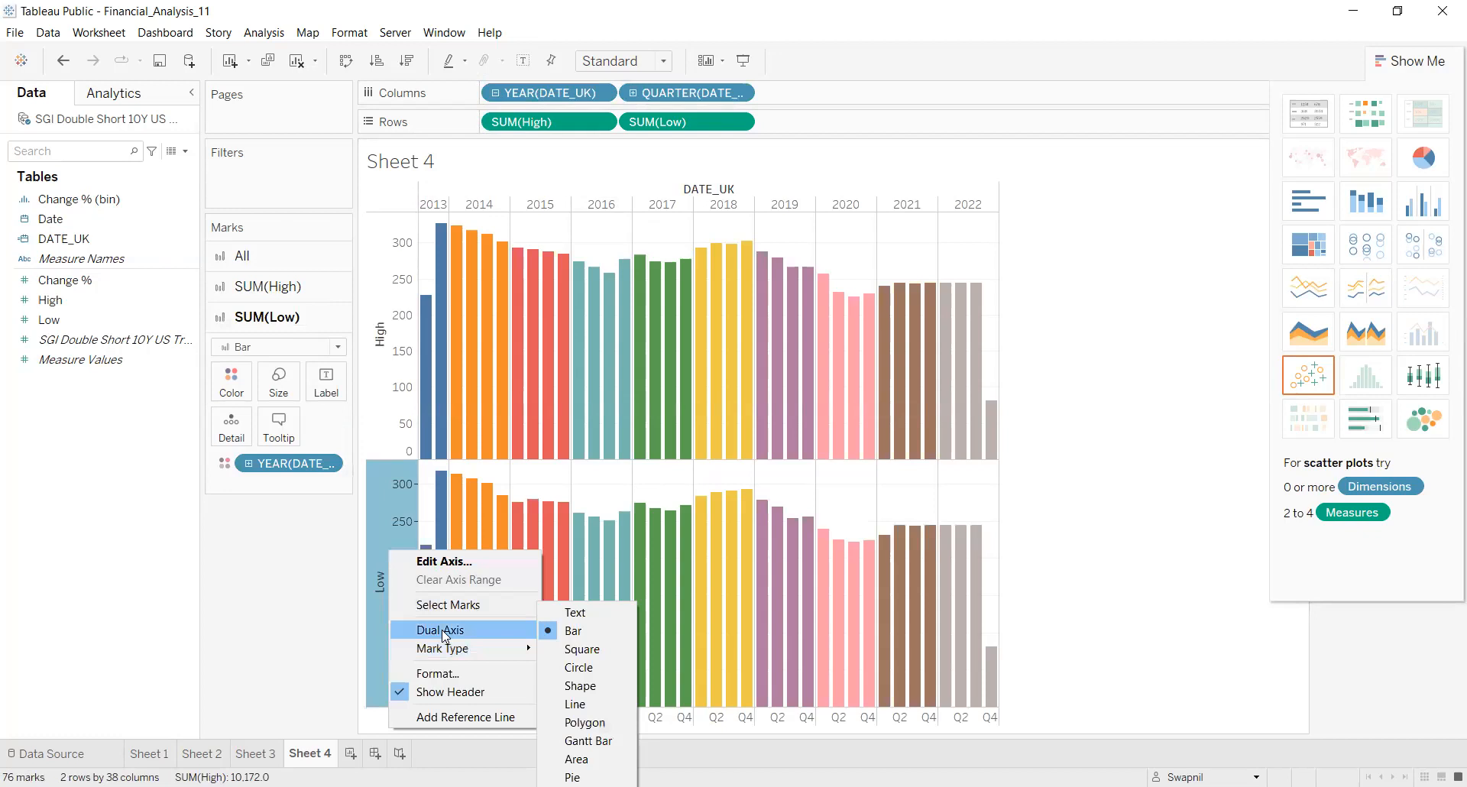
left_click(443, 631)
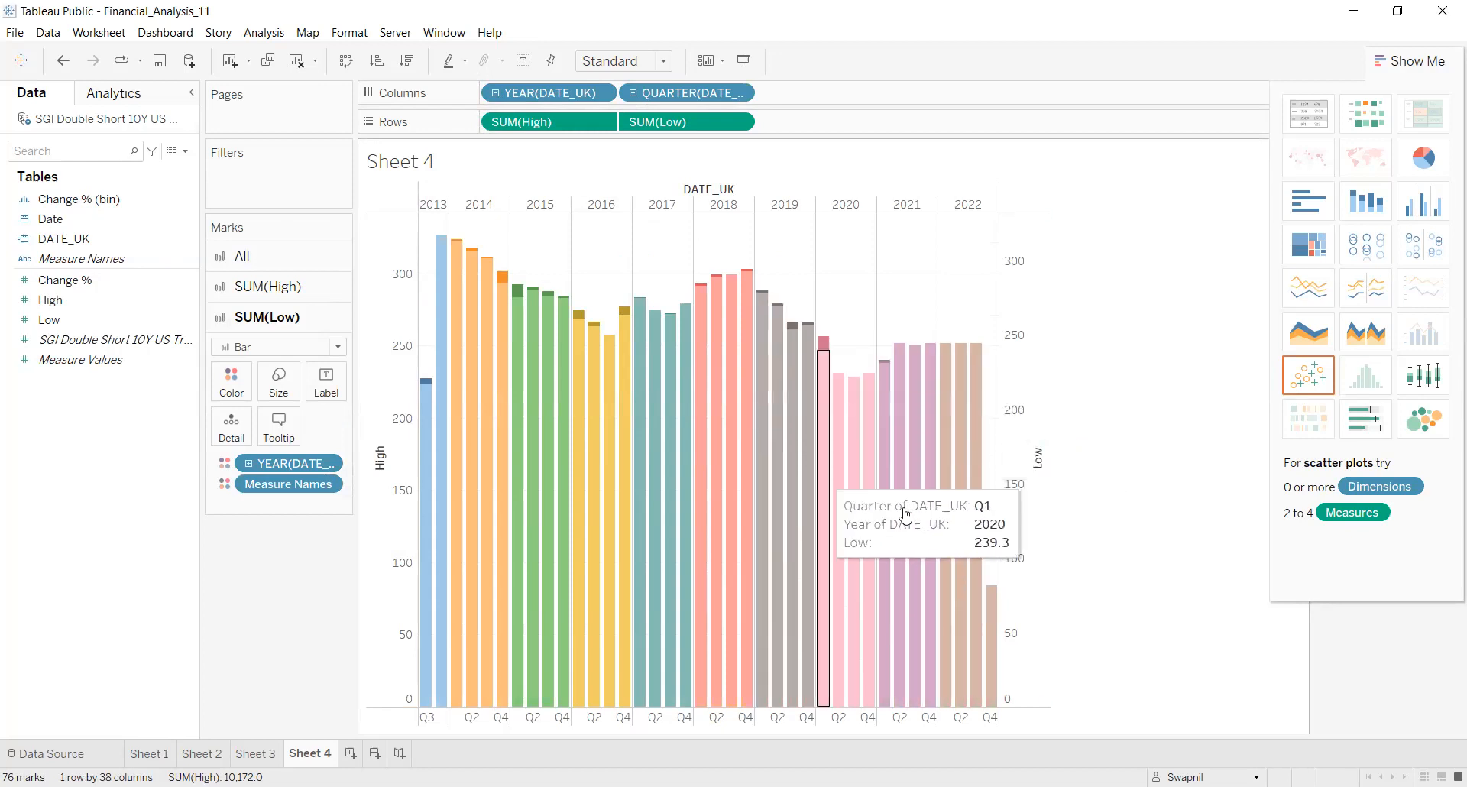
left_click(634, 93)
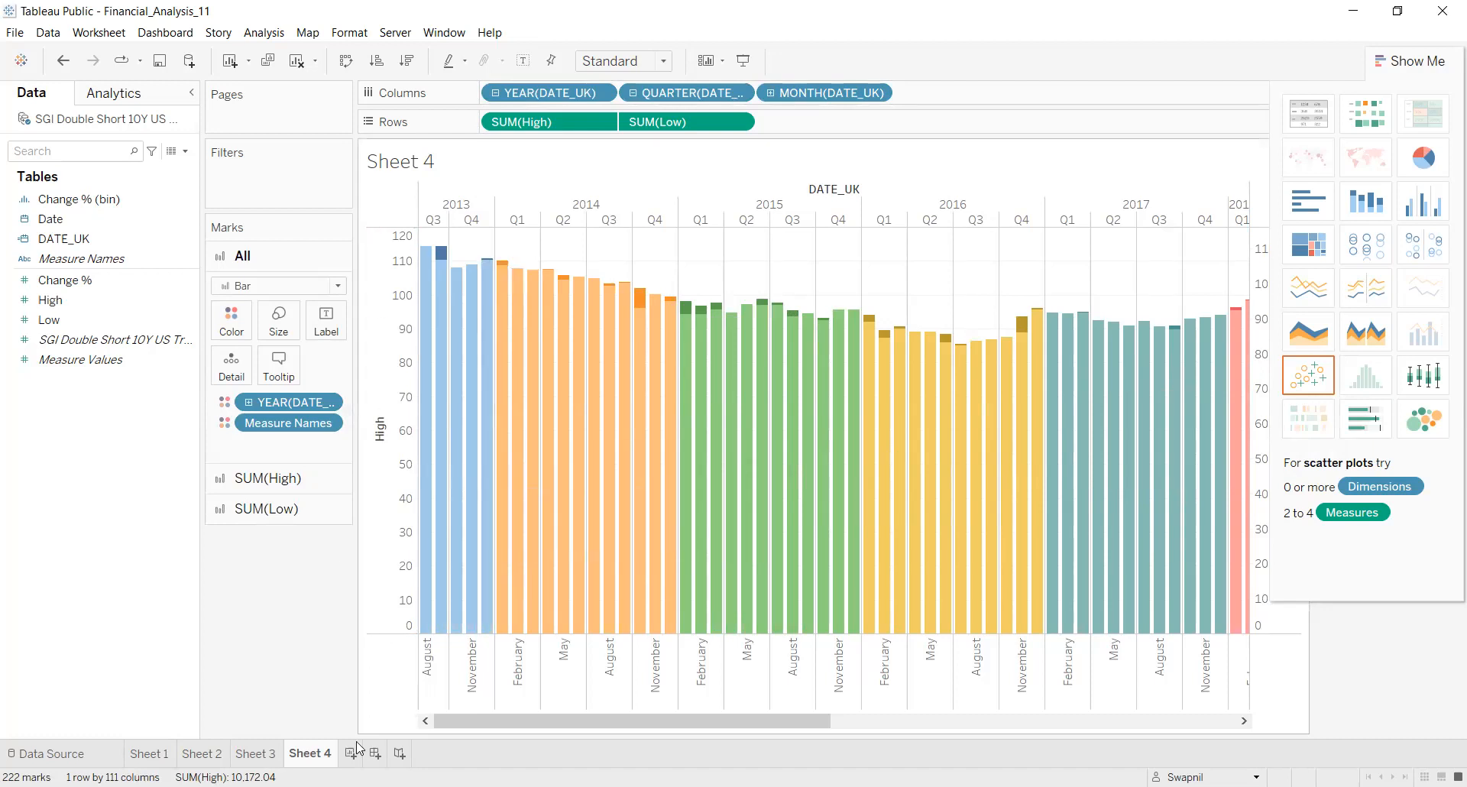
Move Sheet 4 ahead of Sheet 1 in the sheet order and review the charts on Sheets 1, 2 and 3
left_click_drag(305, 755, 135, 752)
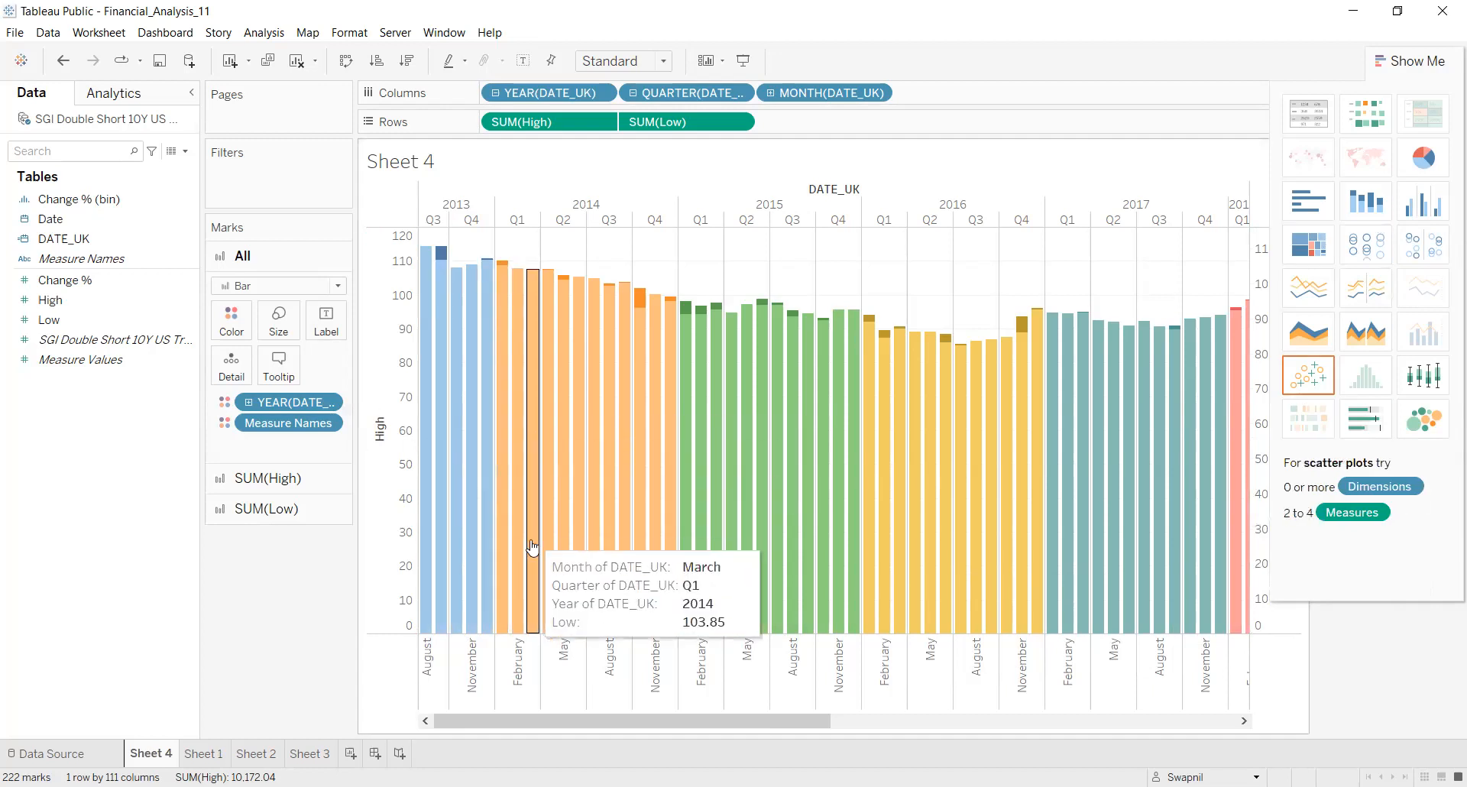
left_click(198, 755)
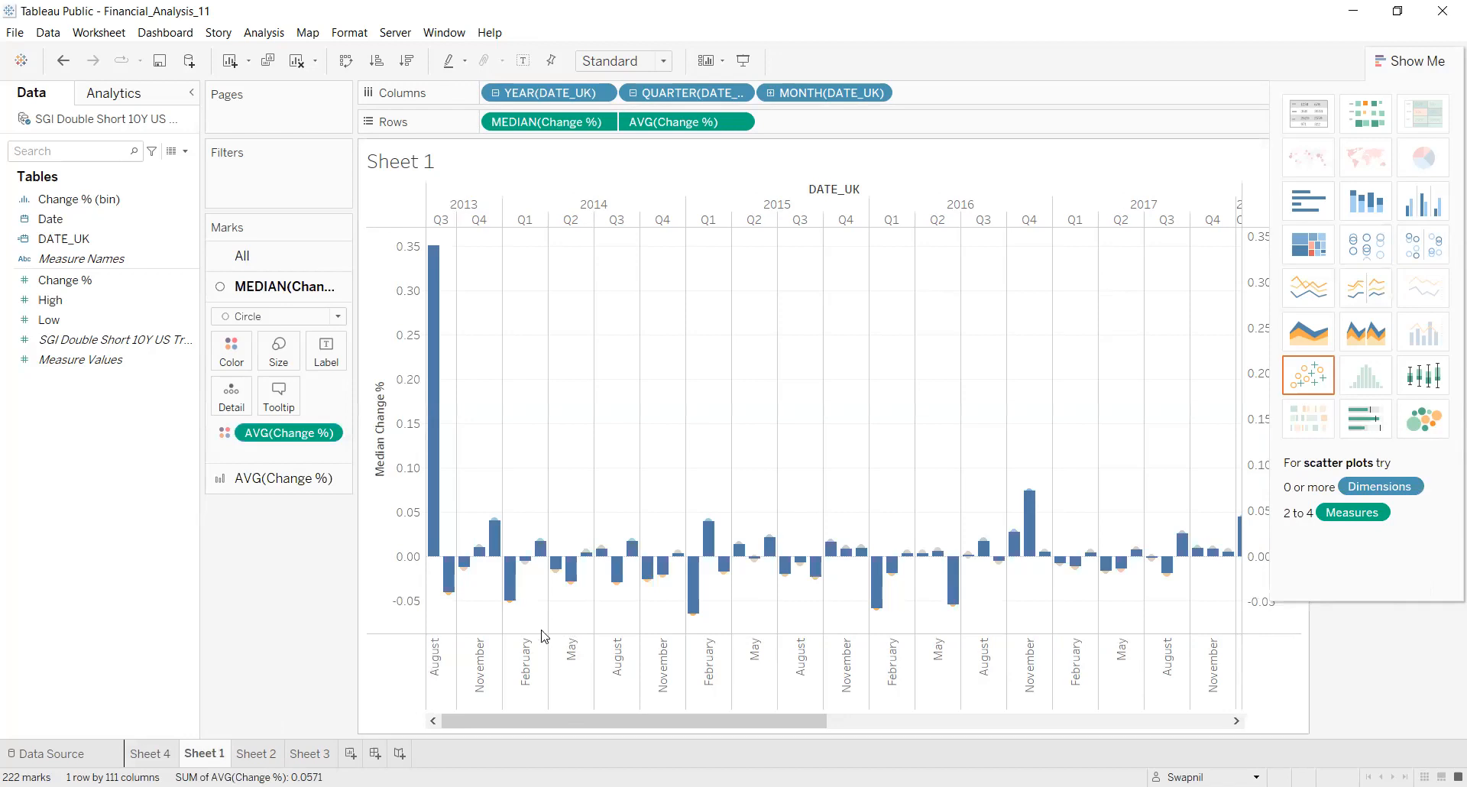
left_click(259, 755)
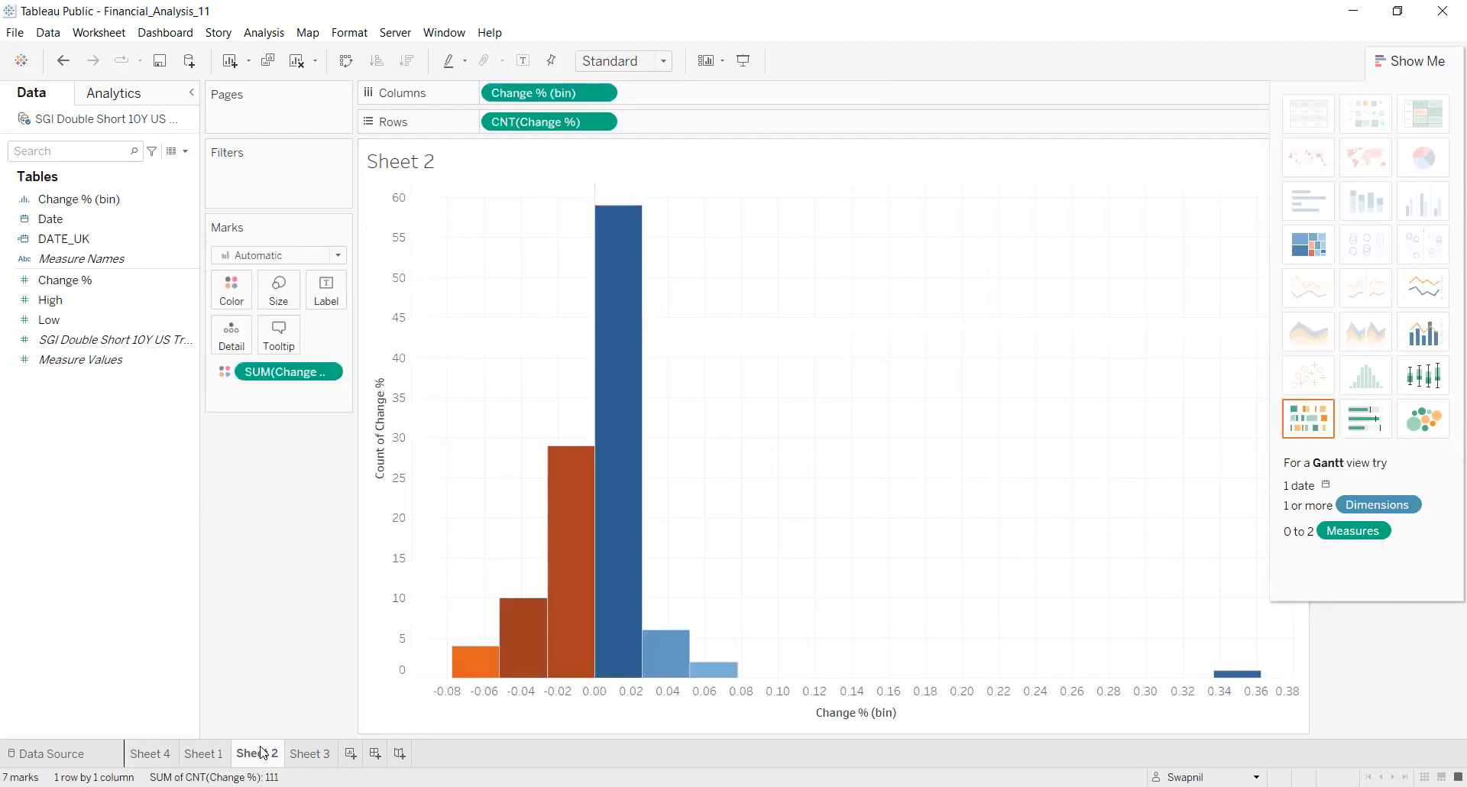
left_click(306, 755)
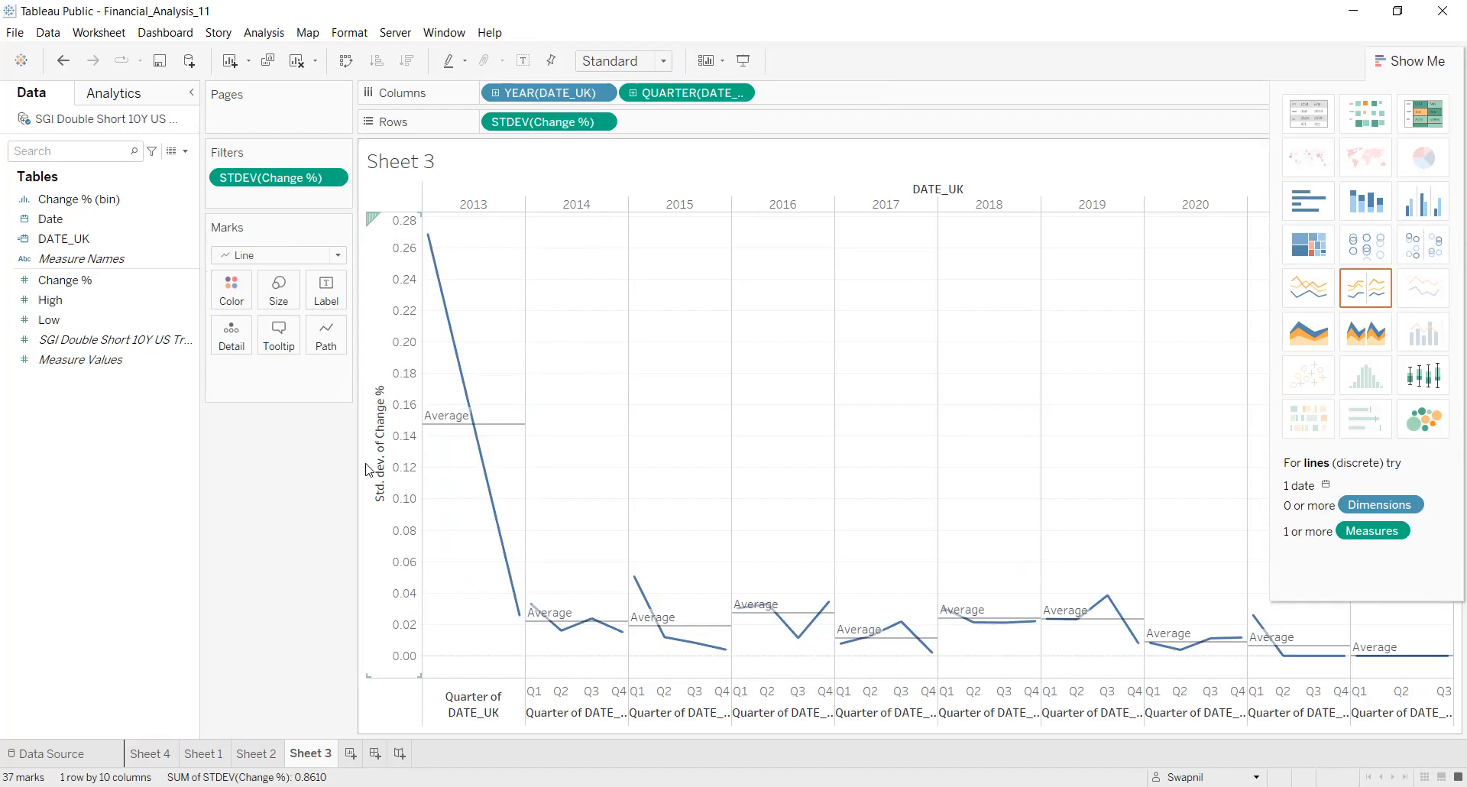
Add a blank worksheet, and view the data source with its table details collapsed
left_click(350, 753)
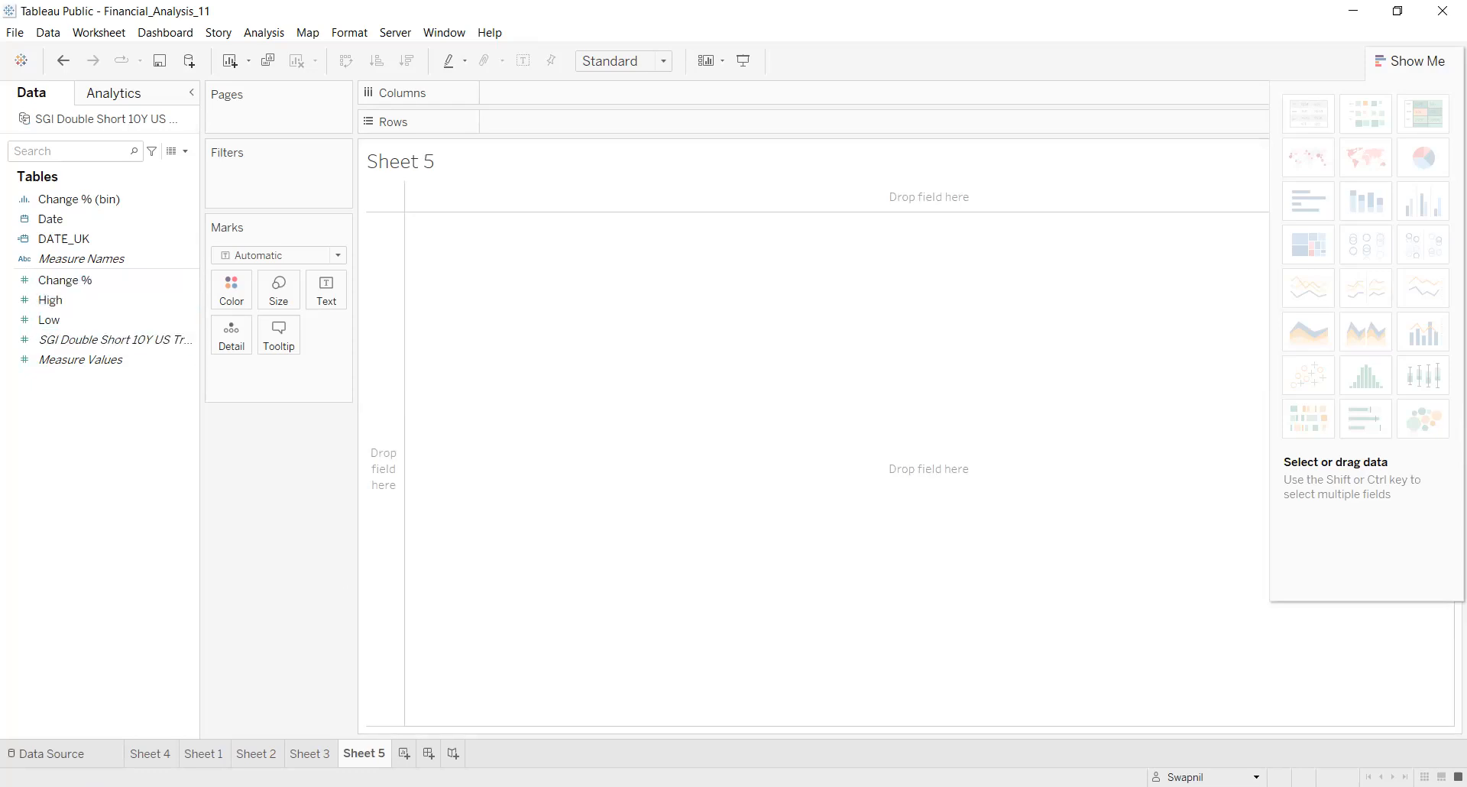
left_click(61, 751)
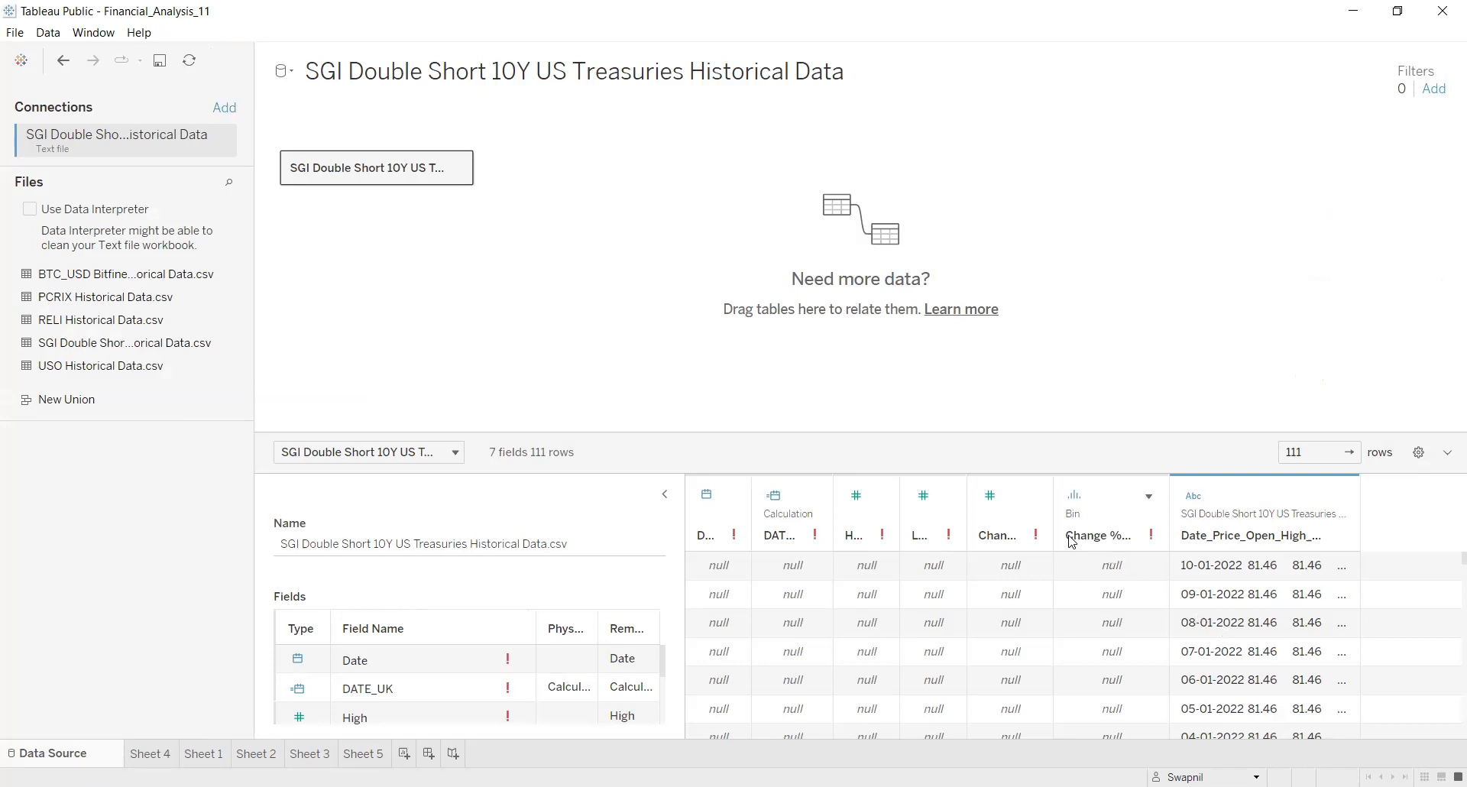
left_click(665, 495)
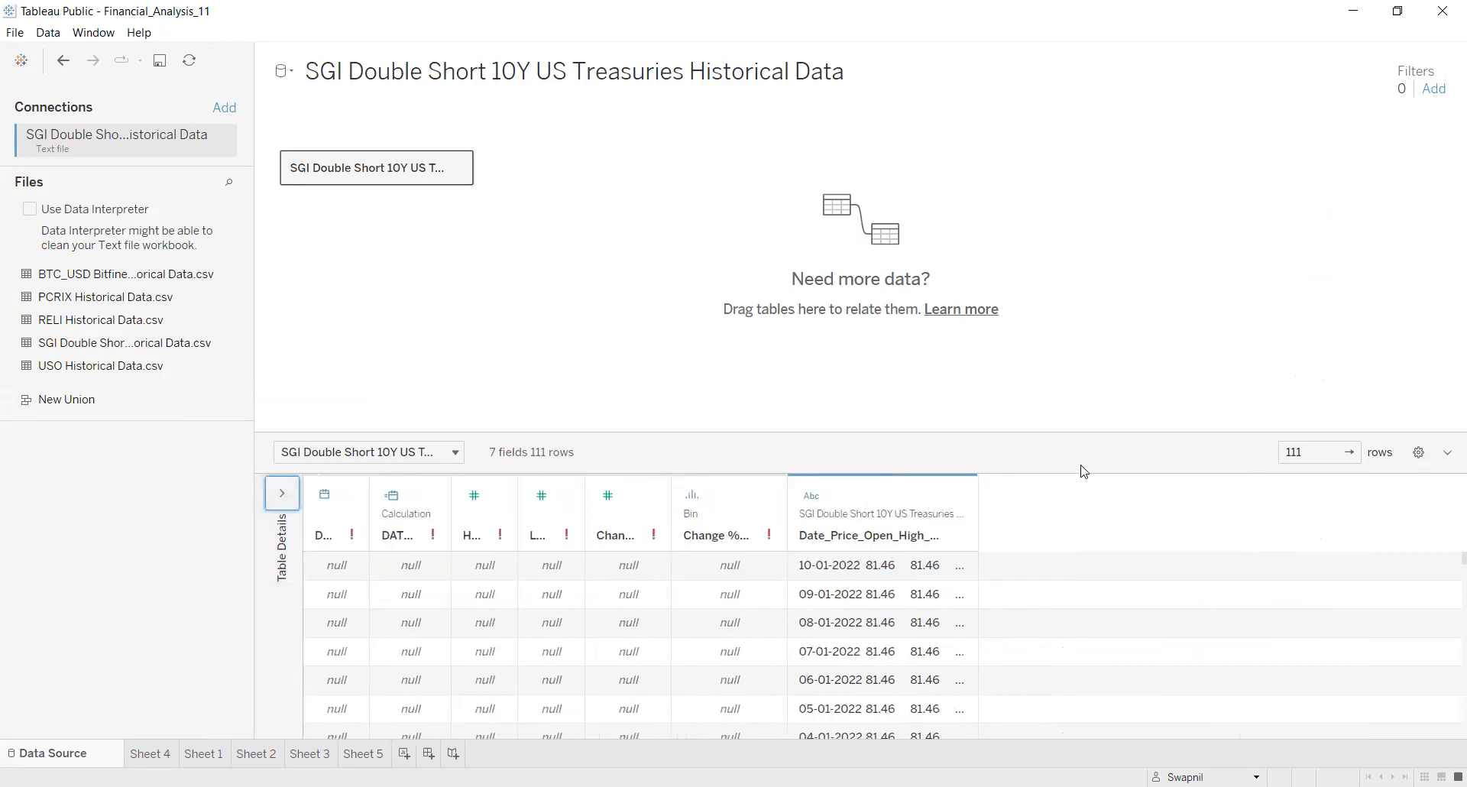
Collapse and restore the data preview, turn on hidden fields in it, and expand the table details
left_click(1447, 453)
left_click(1447, 712)
left_click(1418, 453)
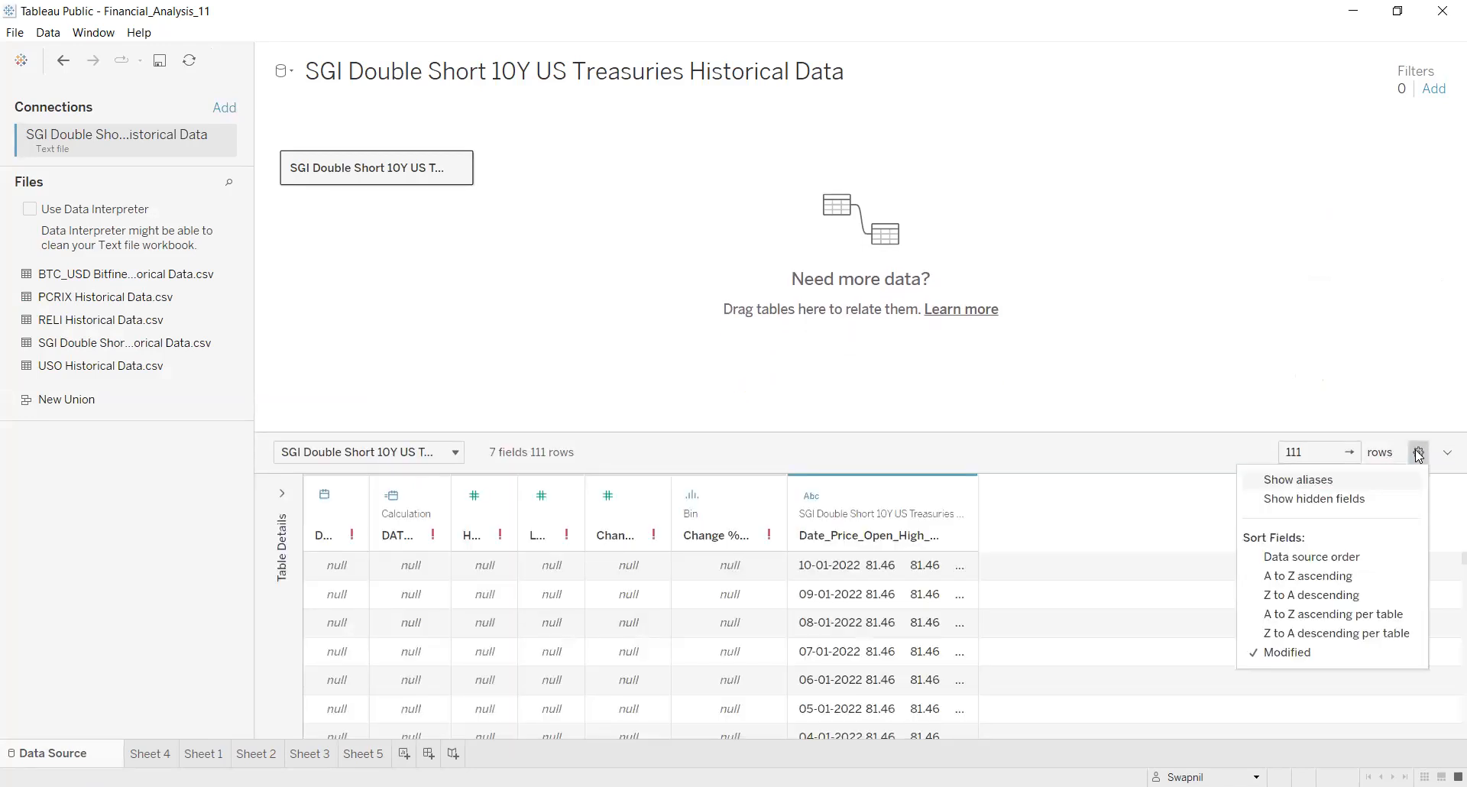
left_click(1317, 504)
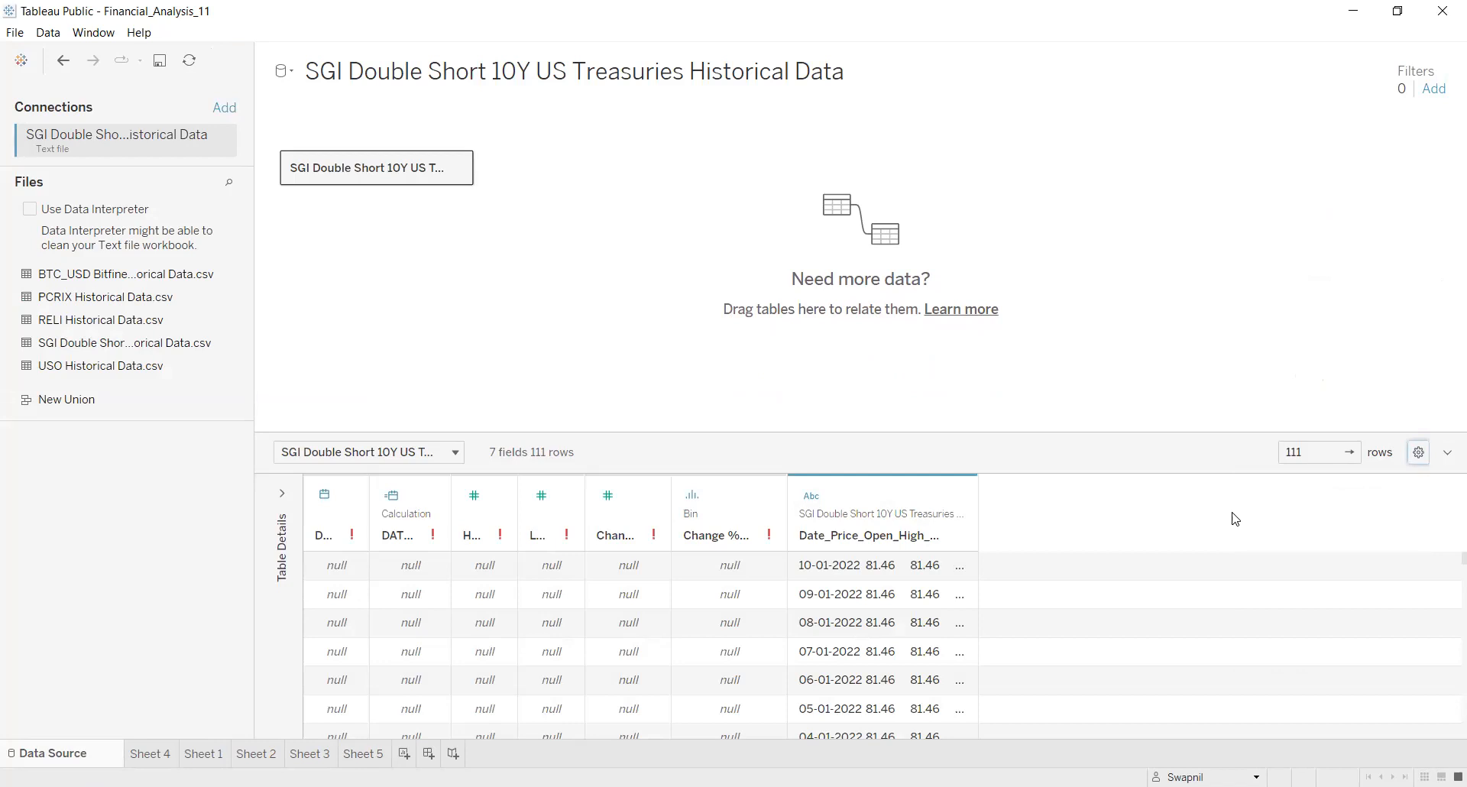
left_click(1418, 452)
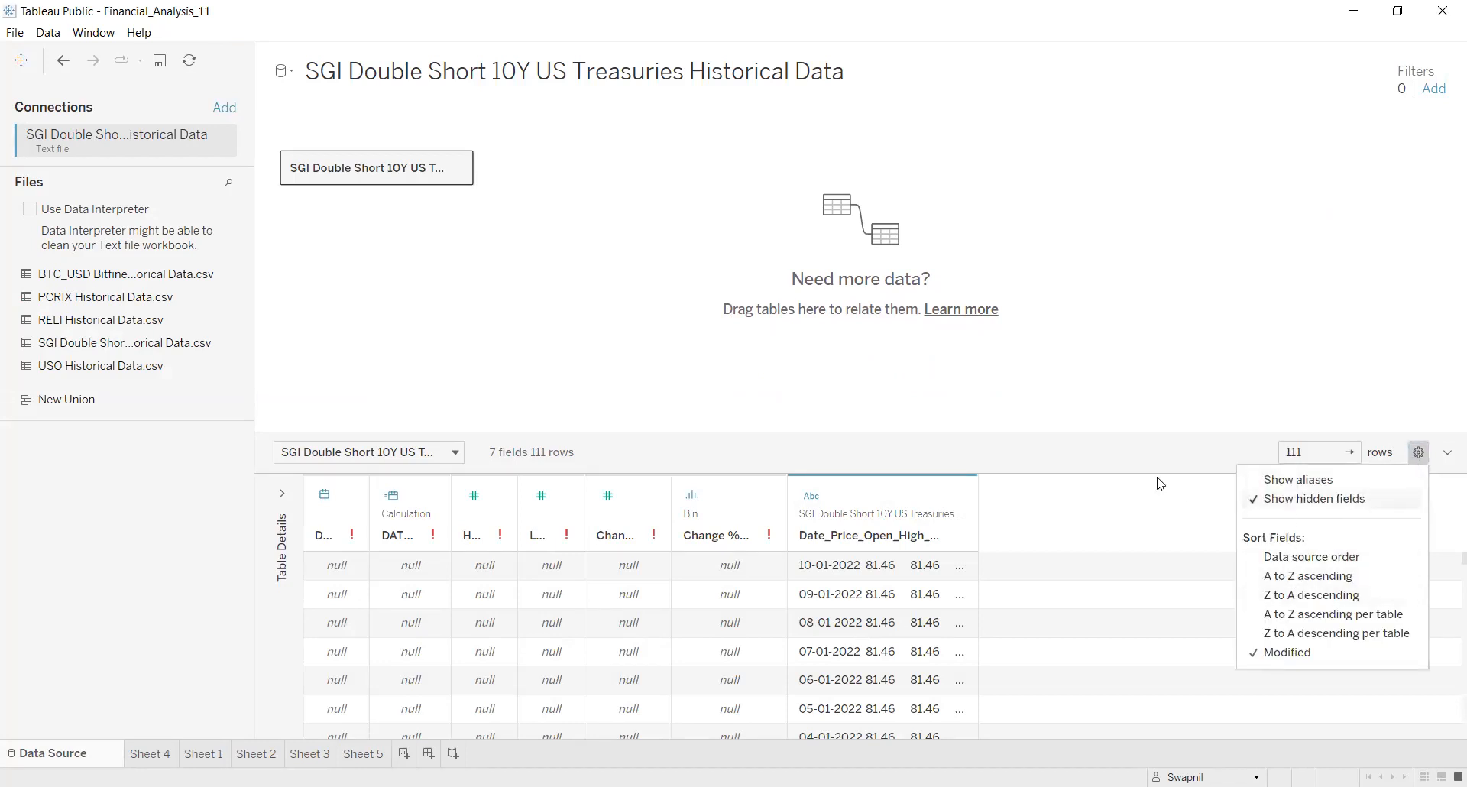
left_click(1112, 464)
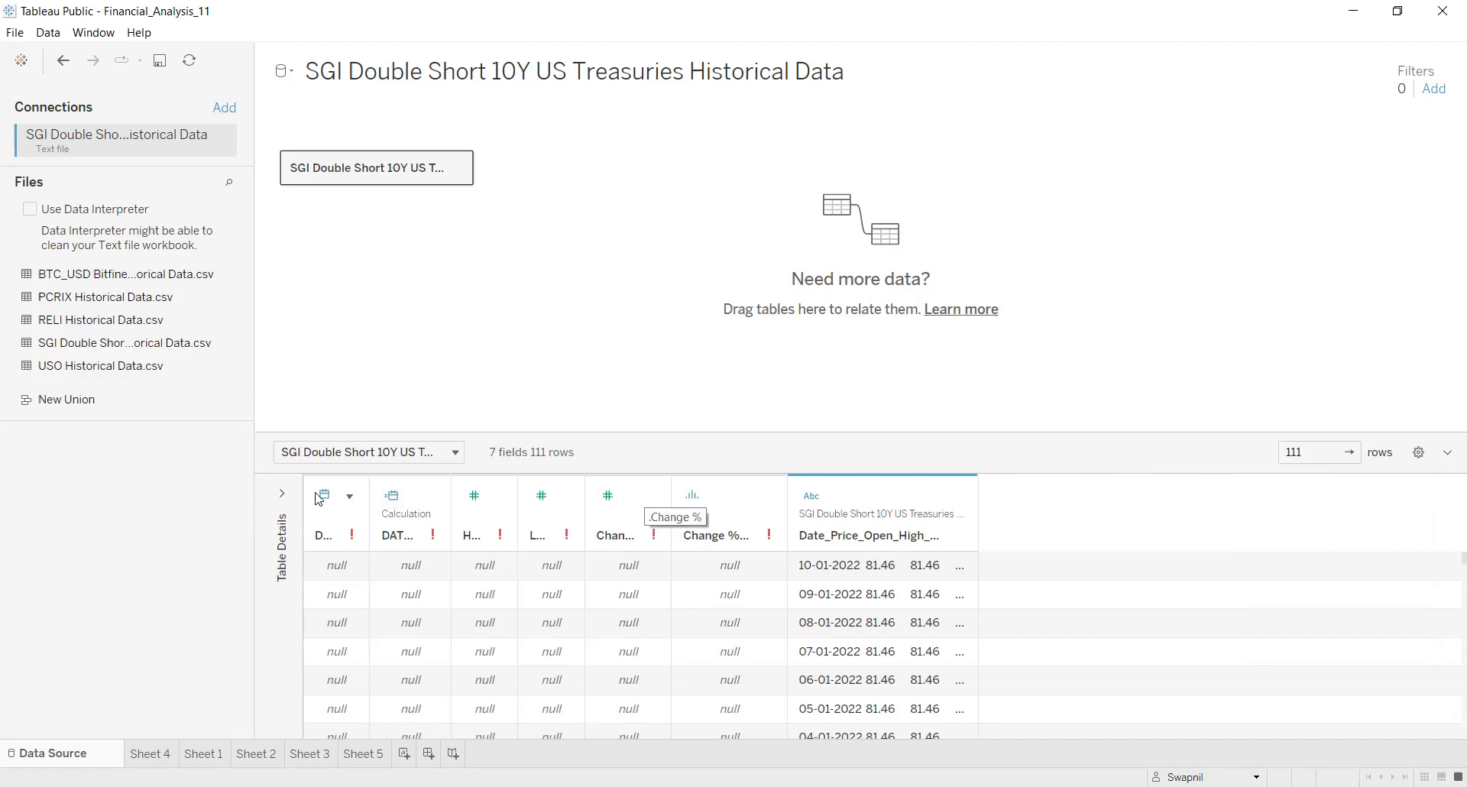
left_click(282, 495)
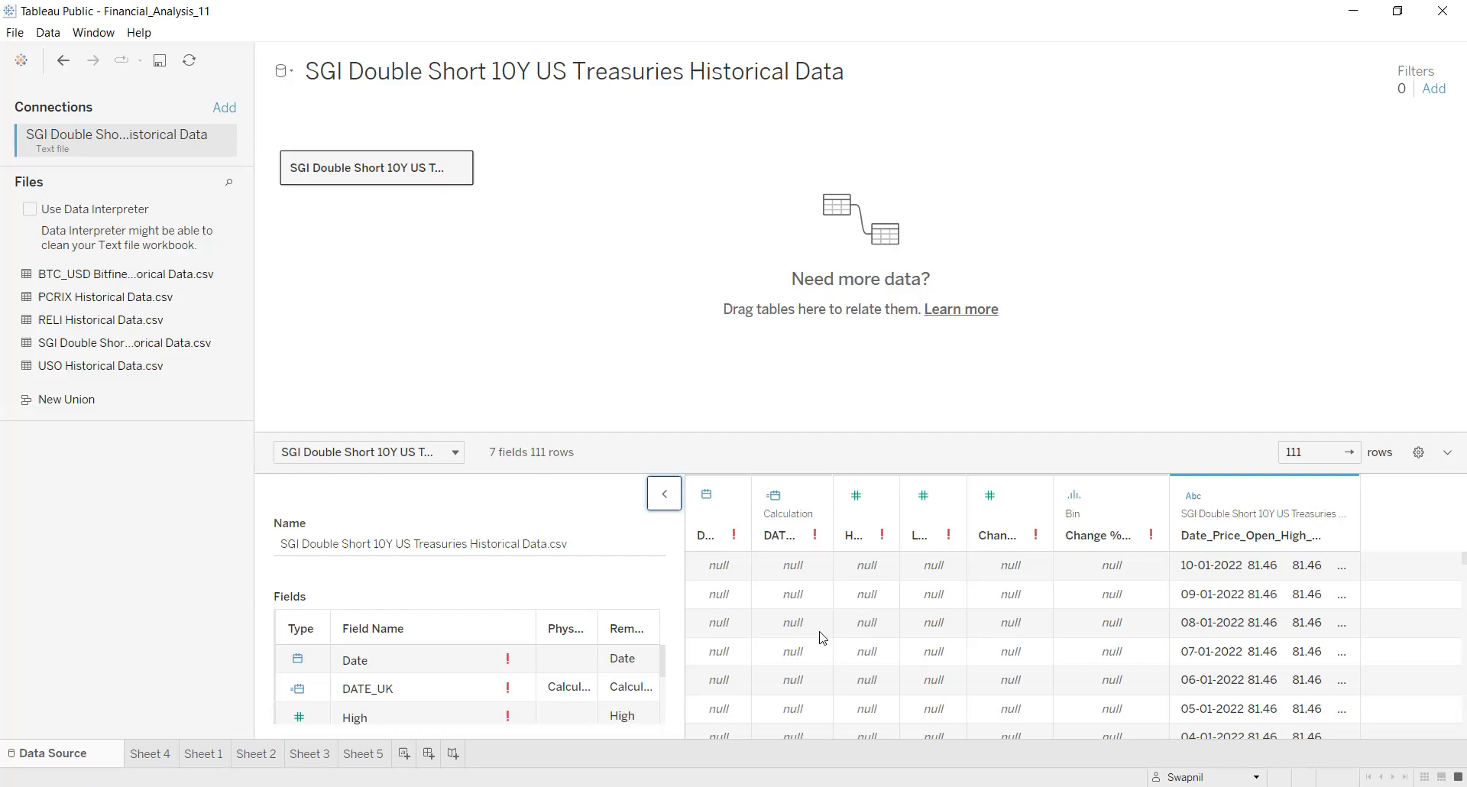
Open Sheet 5 and try to place the High measure on the rows
left_click(364, 754)
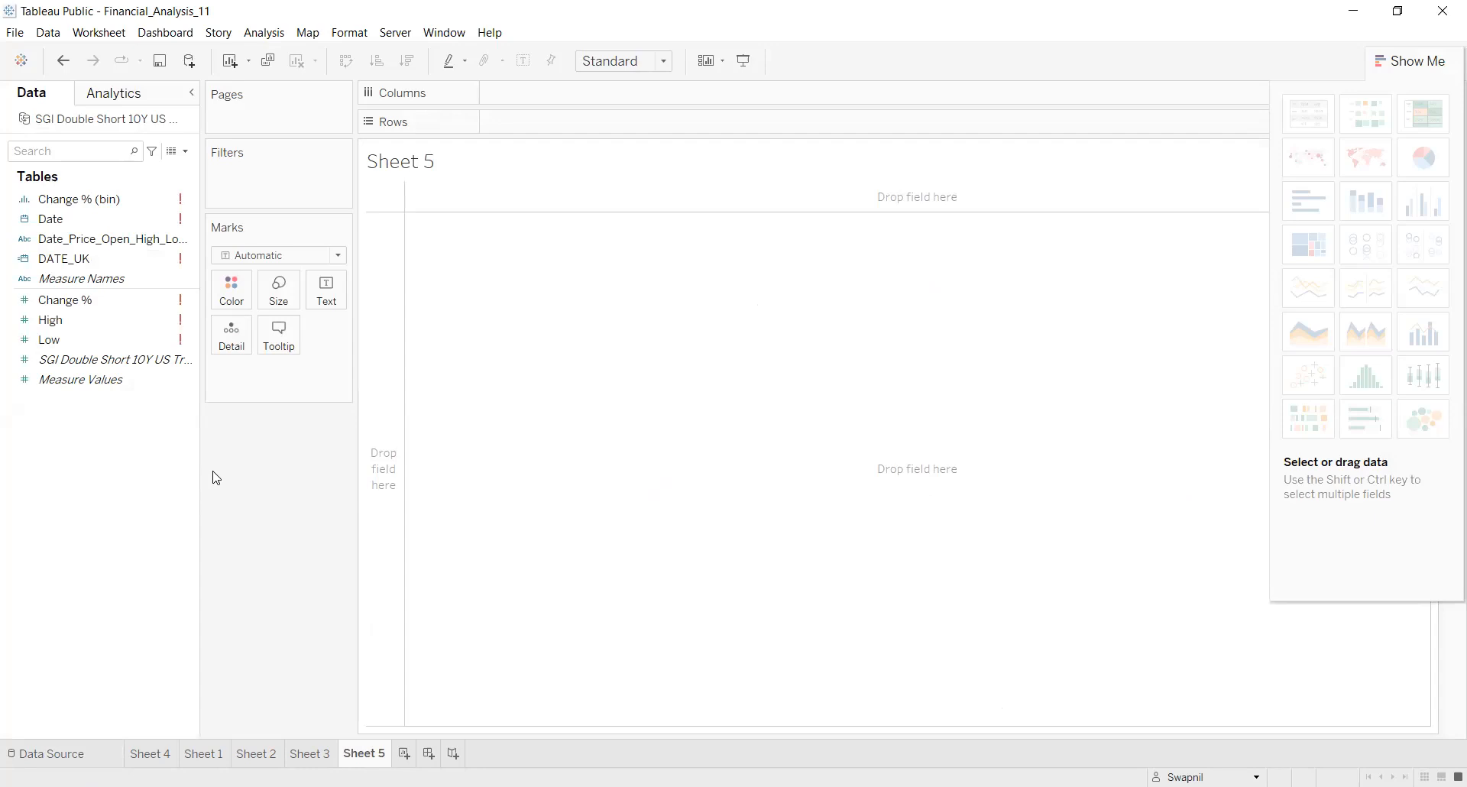
left_click(65, 313)
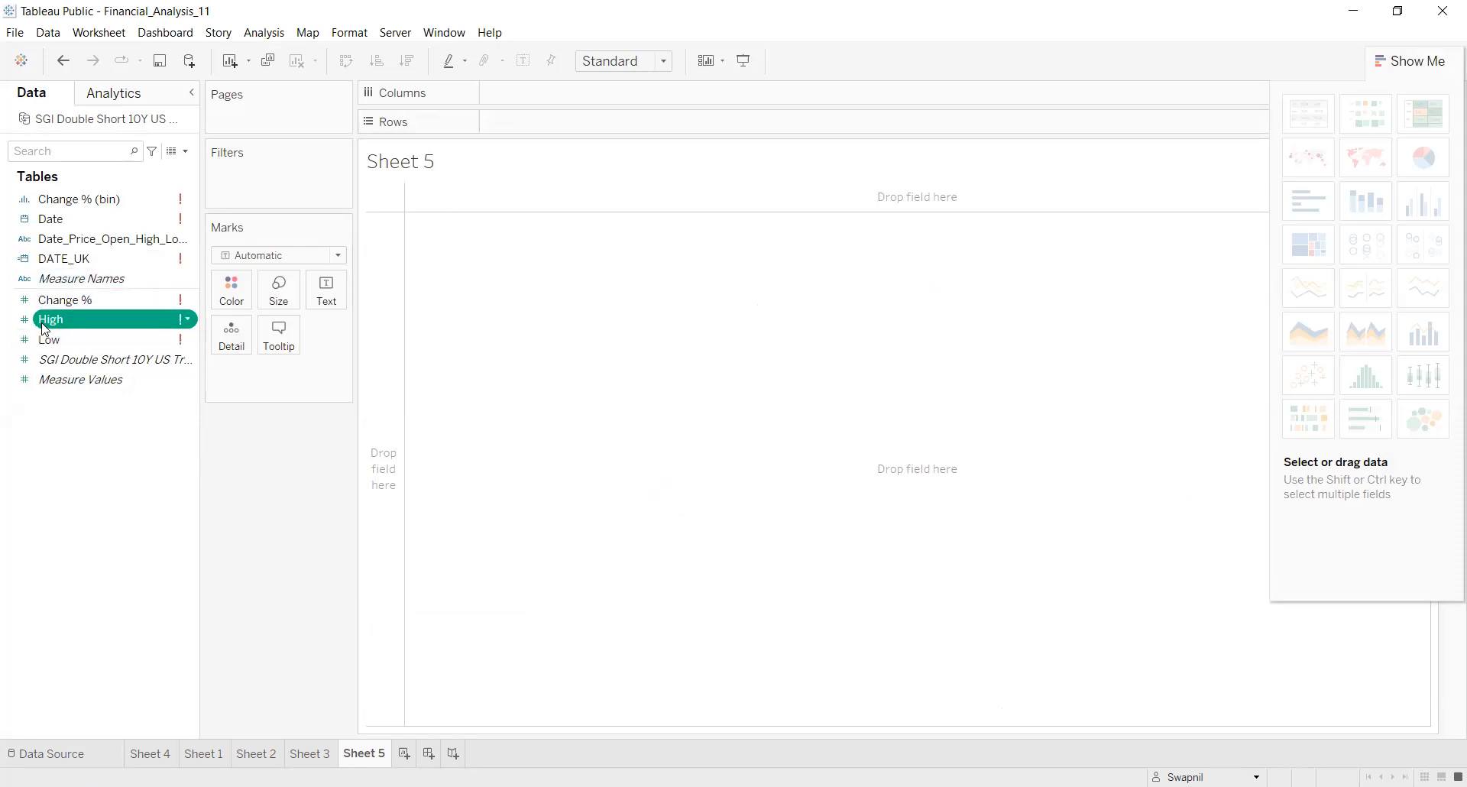
left_click(501, 123)
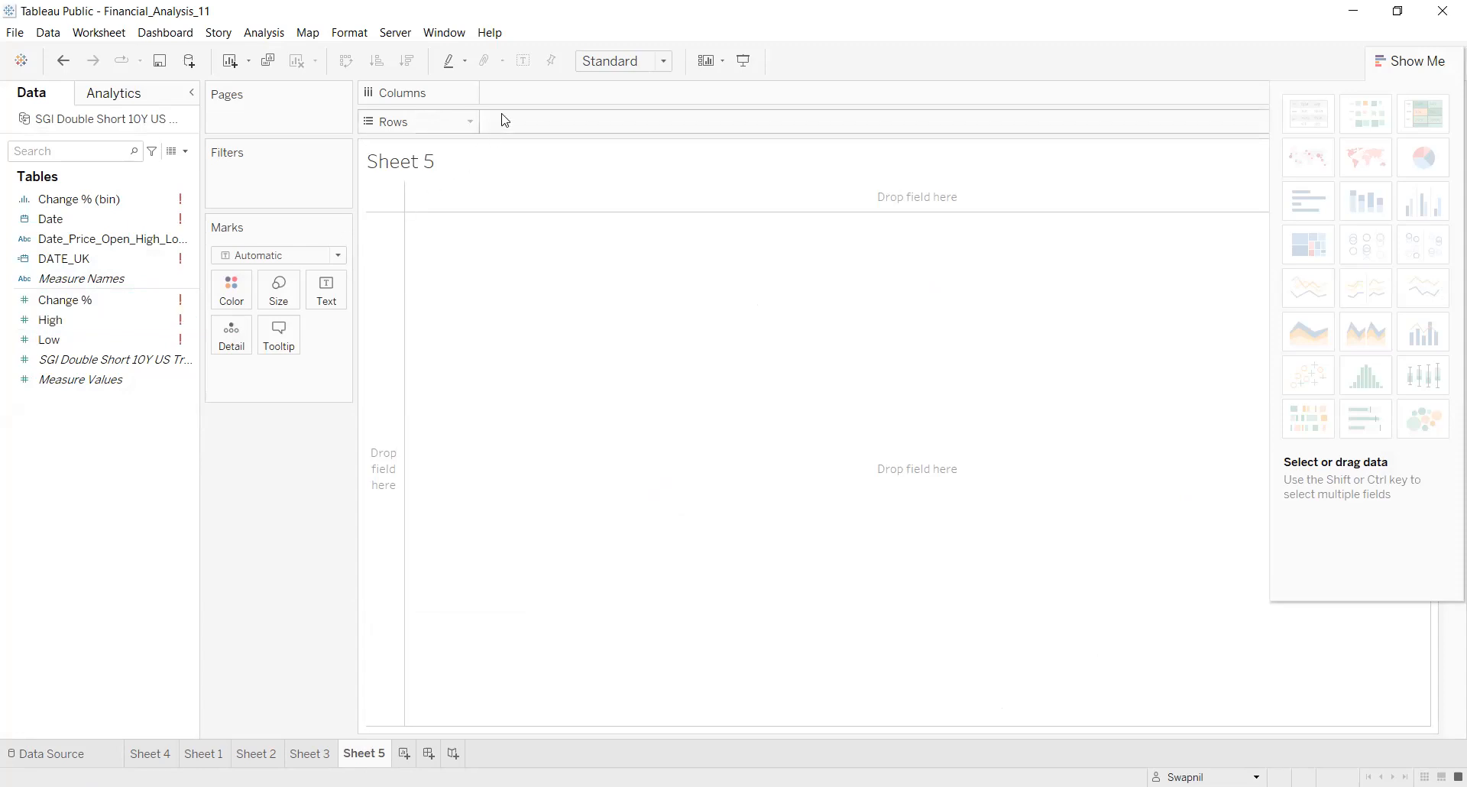
left_click(73, 298)
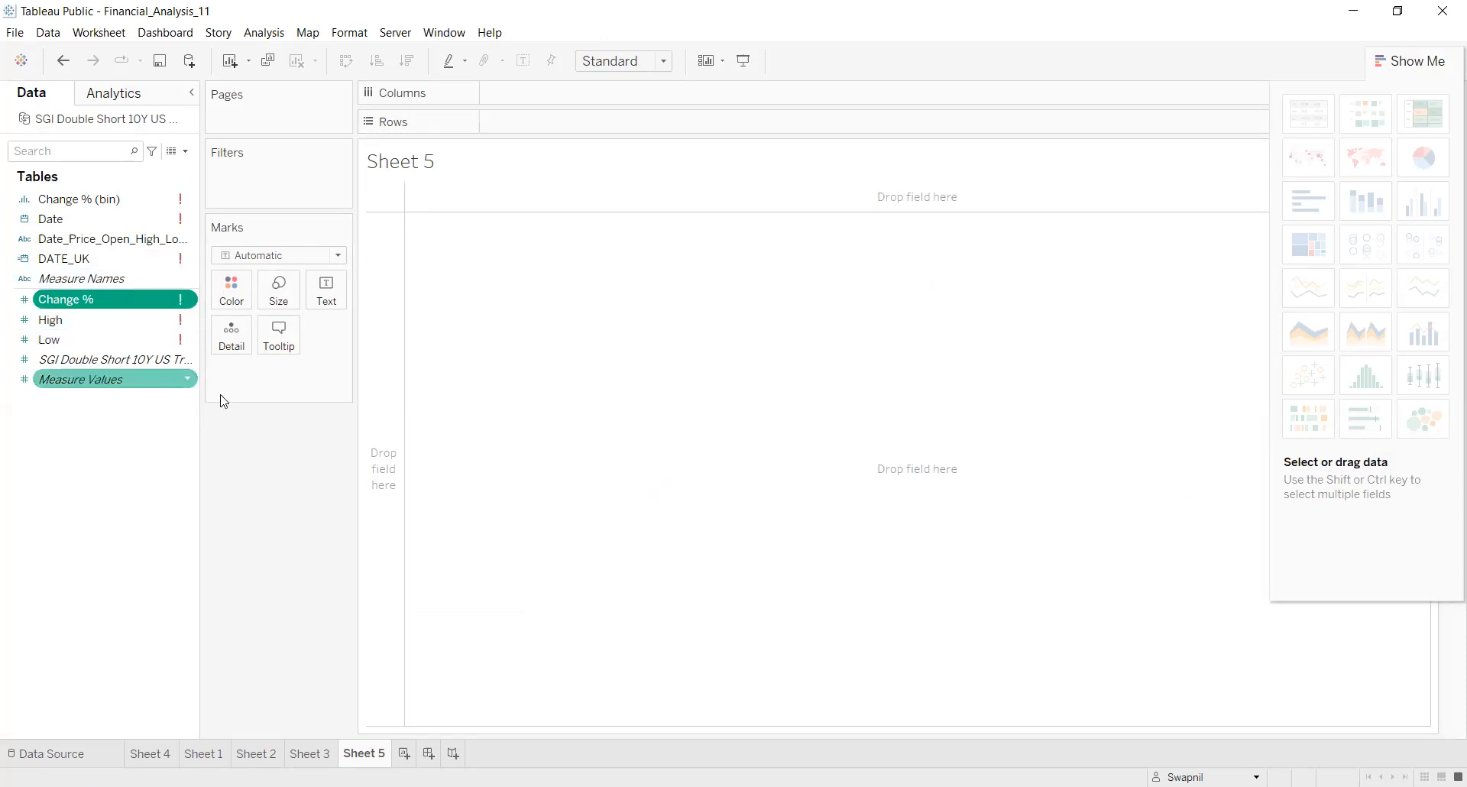
left_click(66, 340)
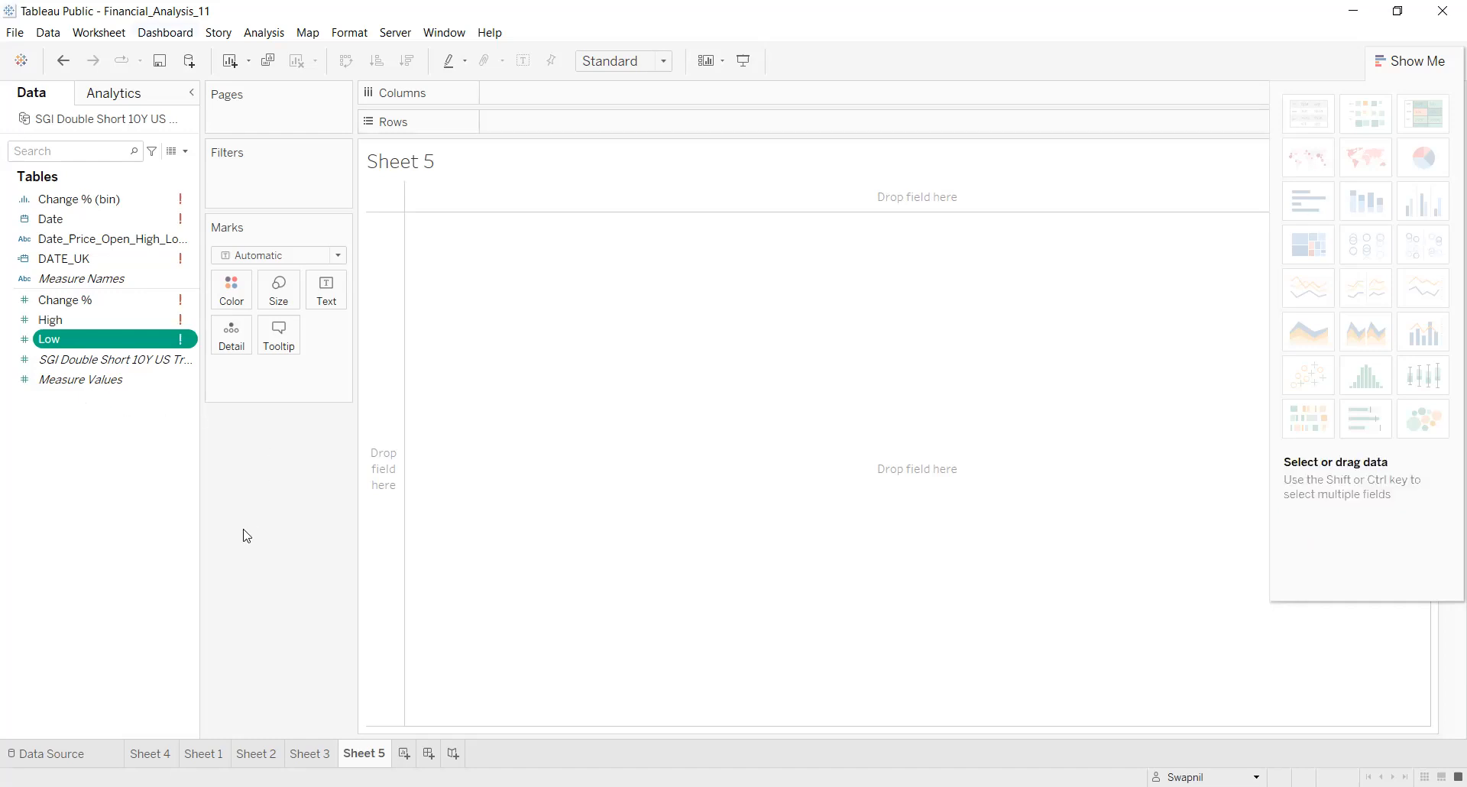
left_click(52, 306)
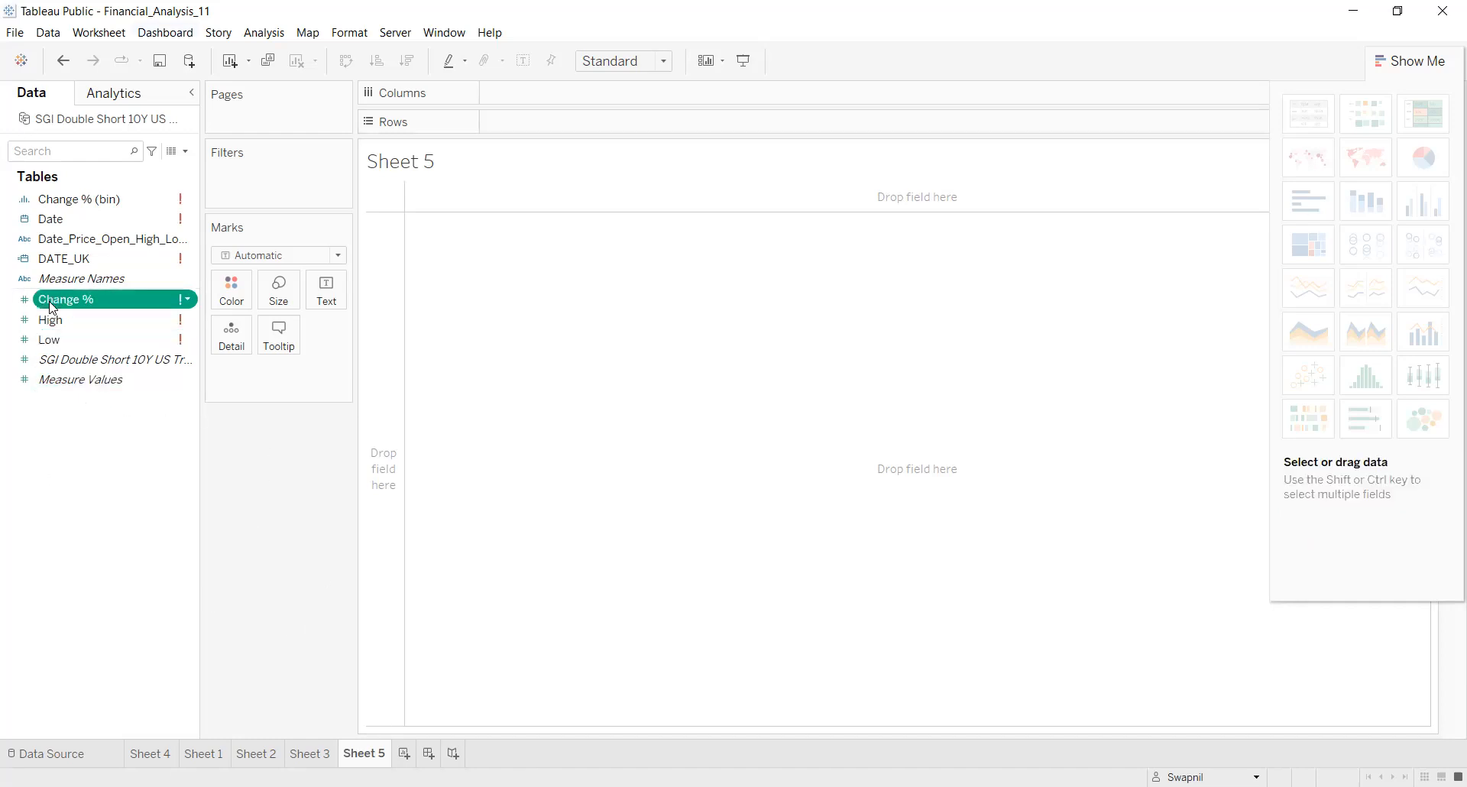
left_click(49, 323)
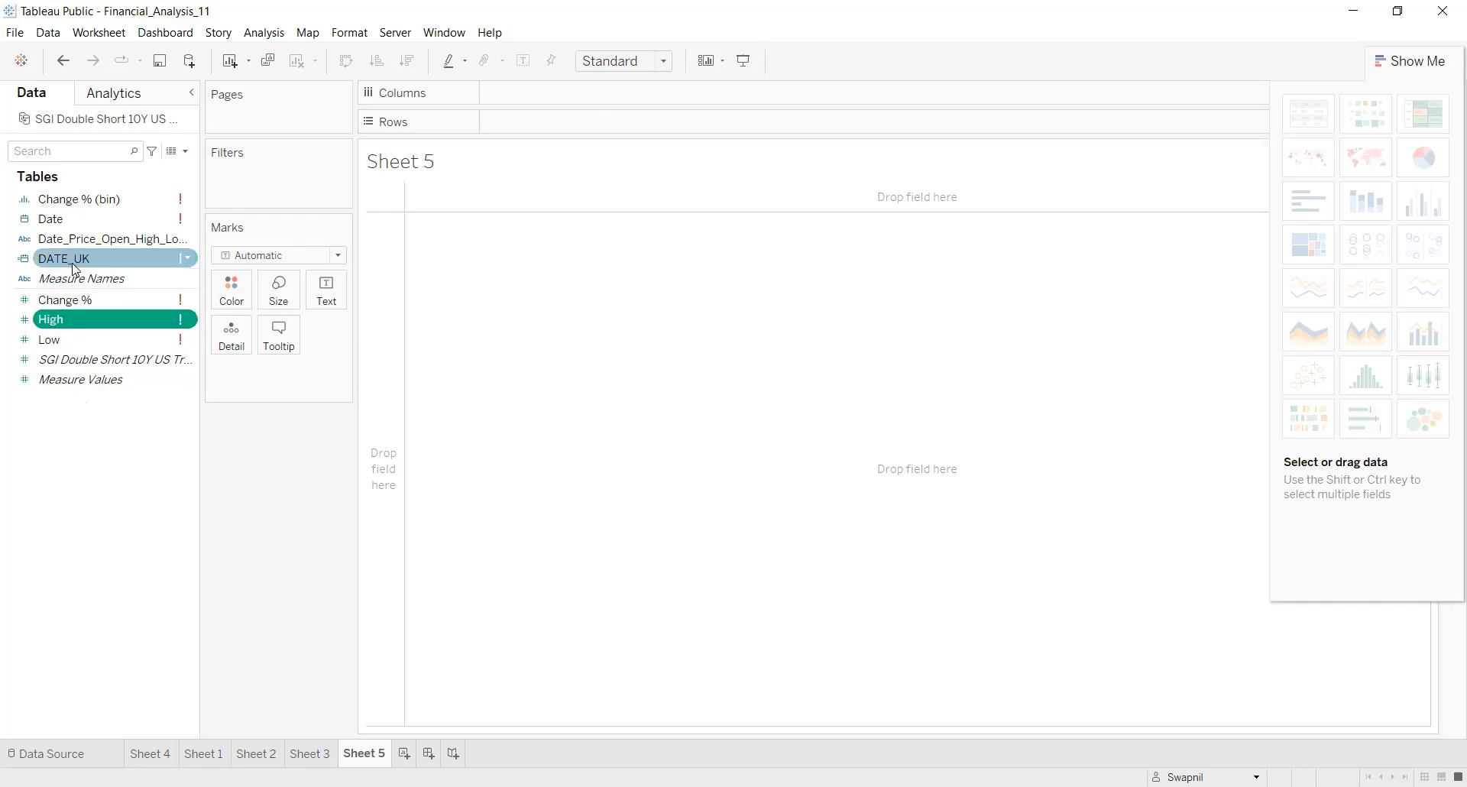
Add the SGI Double Short 10Y US Treasuries record count to Sheet 5's rows and view the analytics options
left_click(60, 363)
double_click(61, 363)
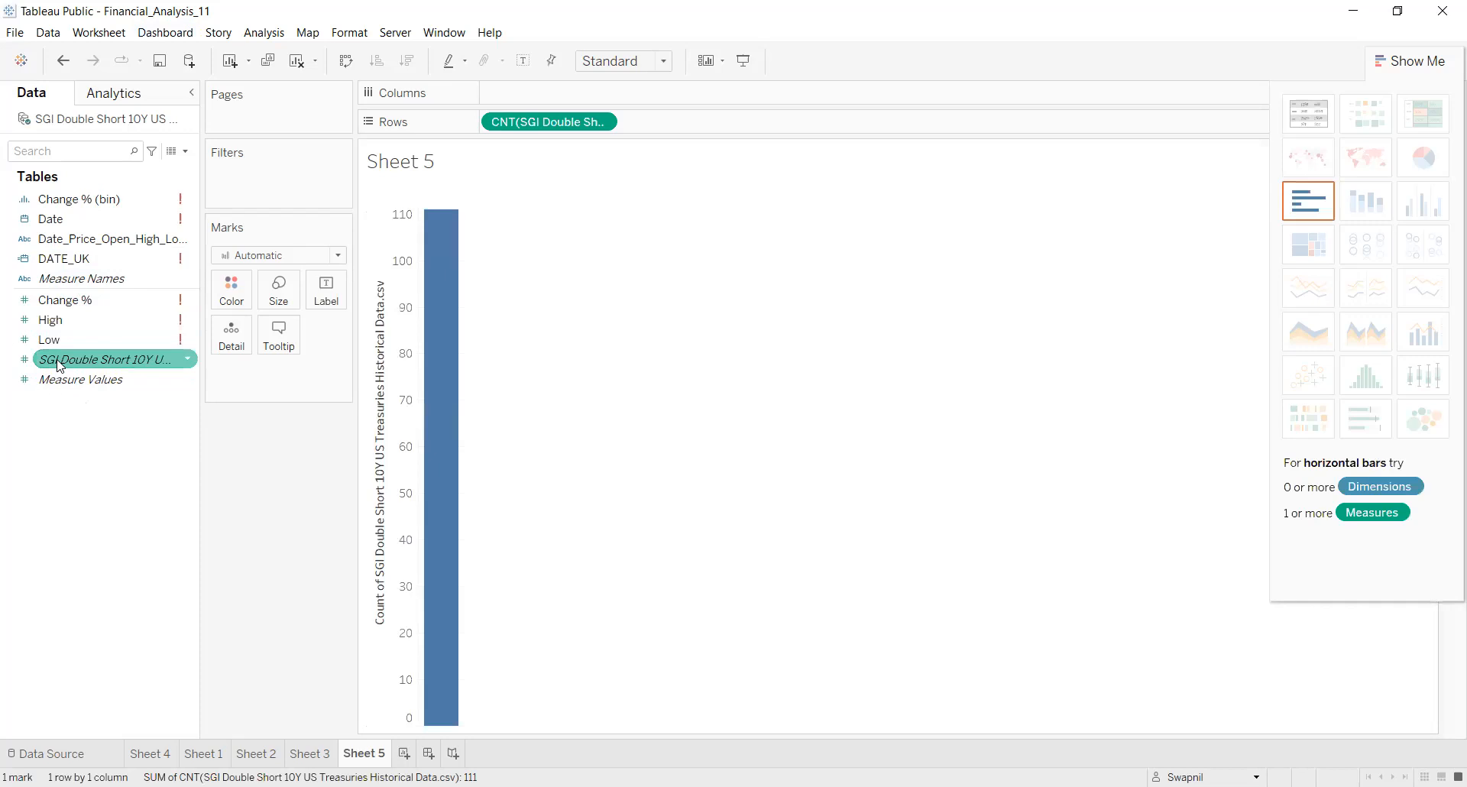
left_click(49, 340)
left_click(48, 321)
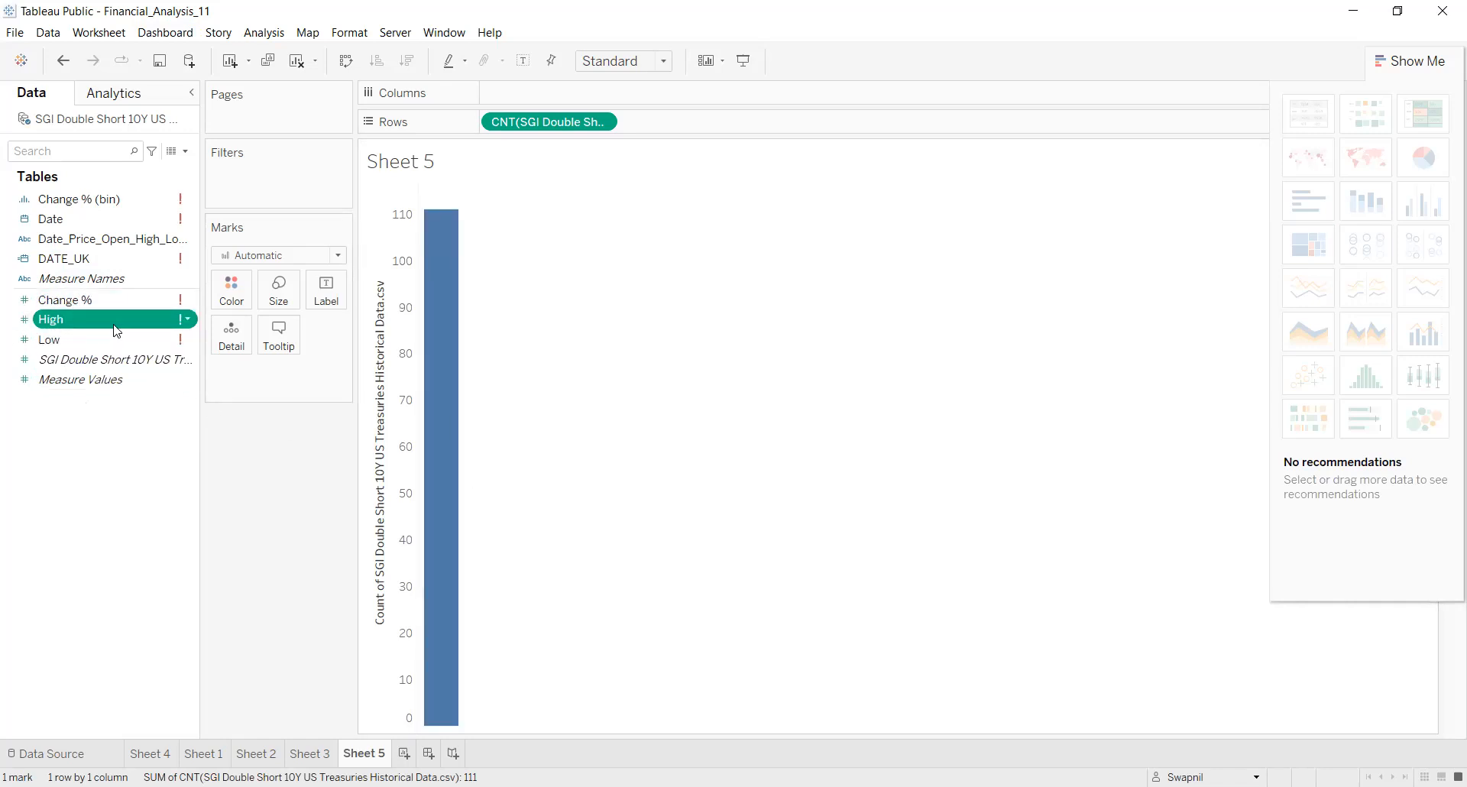
left_click(122, 93)
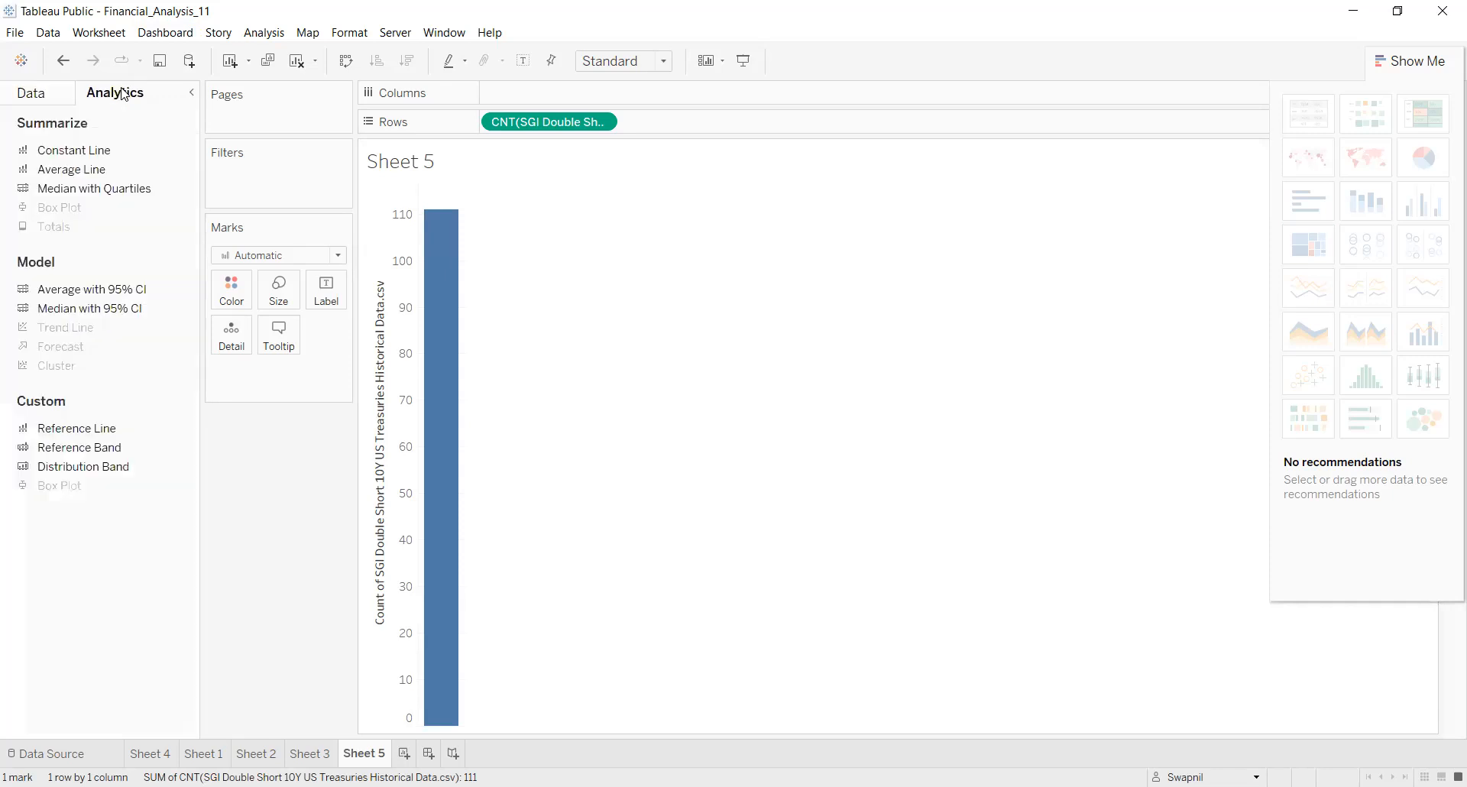
left_click(31, 95)
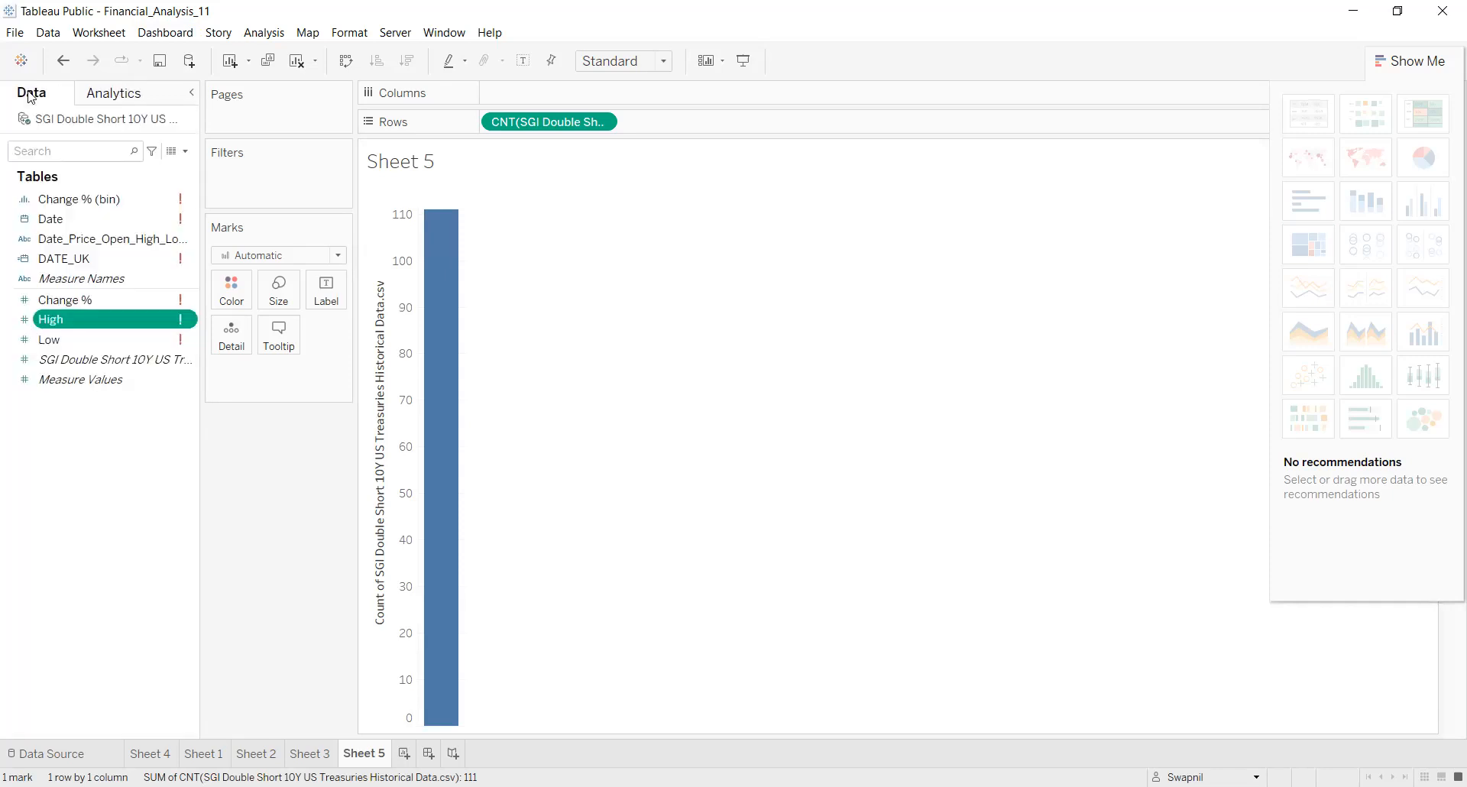
Add the combined Date_Price_Open_High_Low field to the rows ahead of the record count, and undo that addition
left_click(72, 239)
left_click_drag(474, 189, 550, 135)
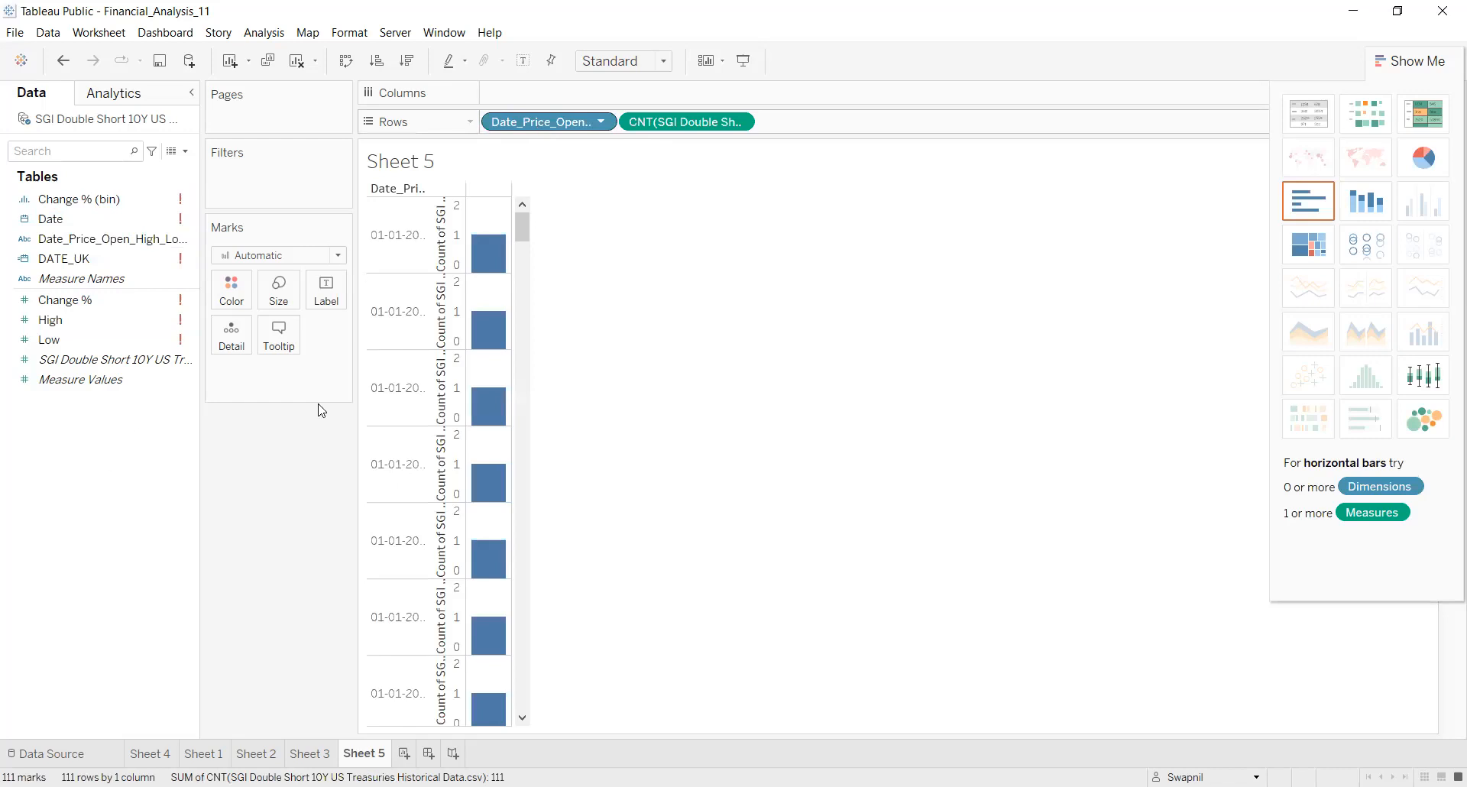
key("ctrl+z")
left_click(119, 326)
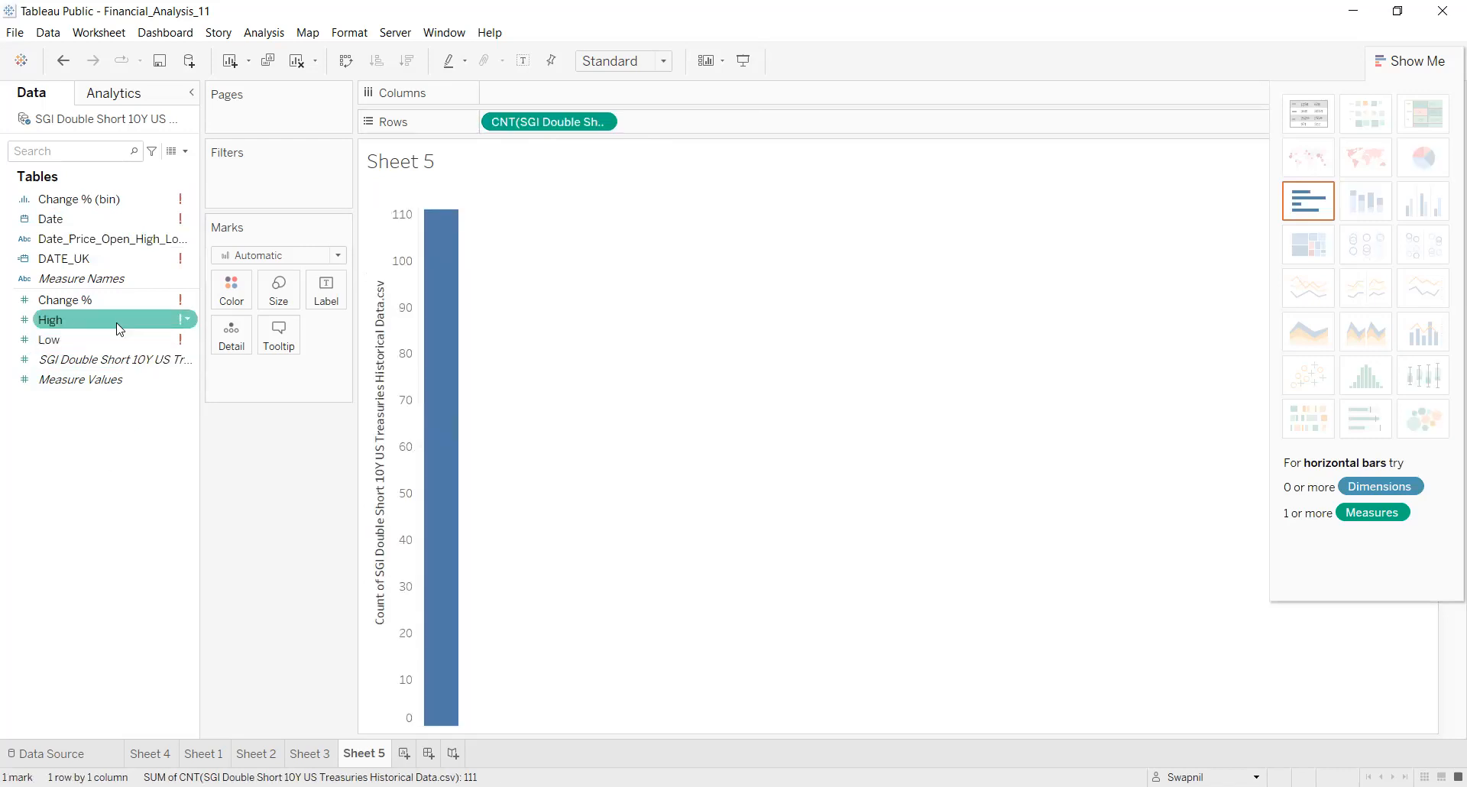
left_click(124, 243)
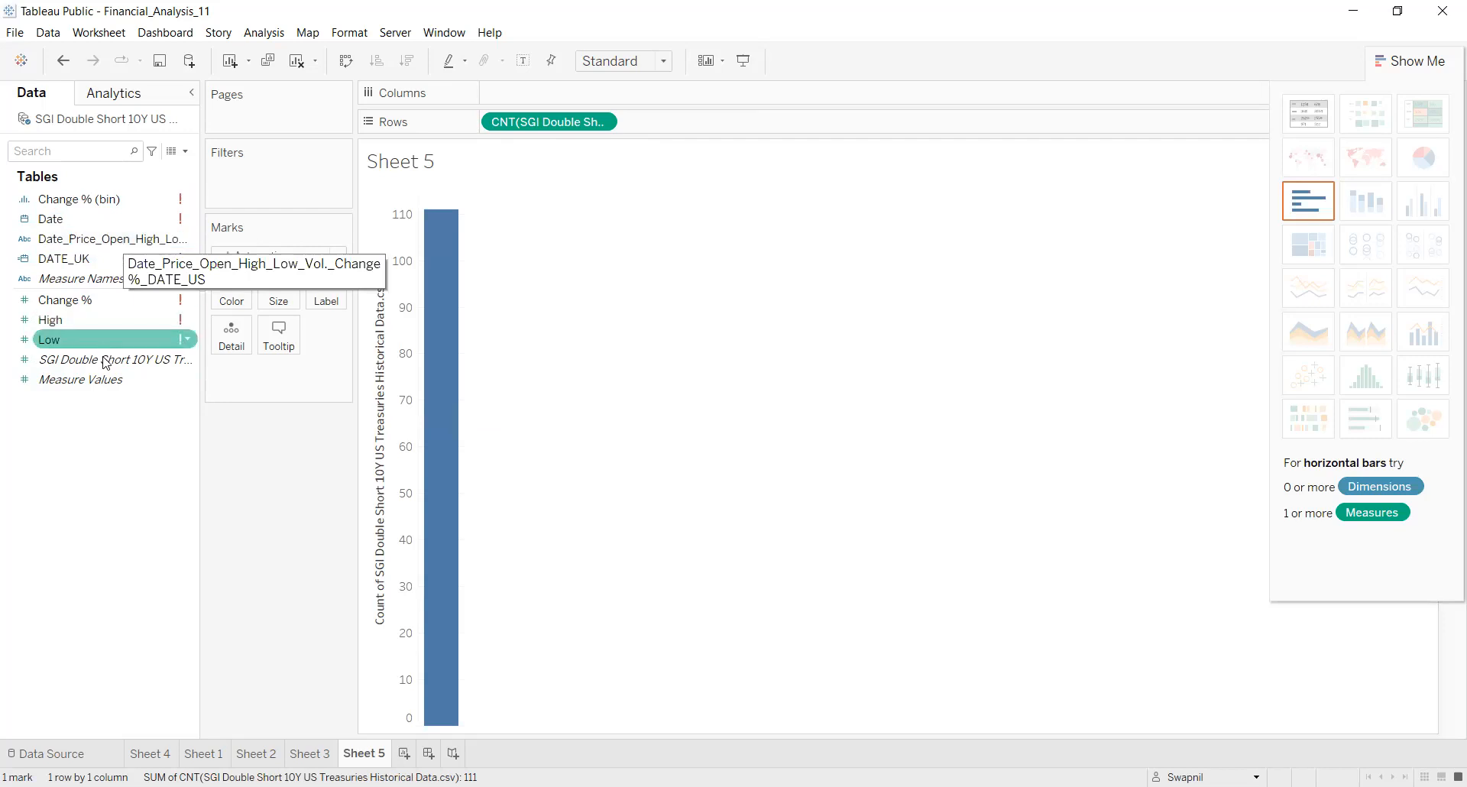
Review the charts on Sheets 3, 2 and 1, and turn off hidden fields in the data source preview
left_click(297, 753)
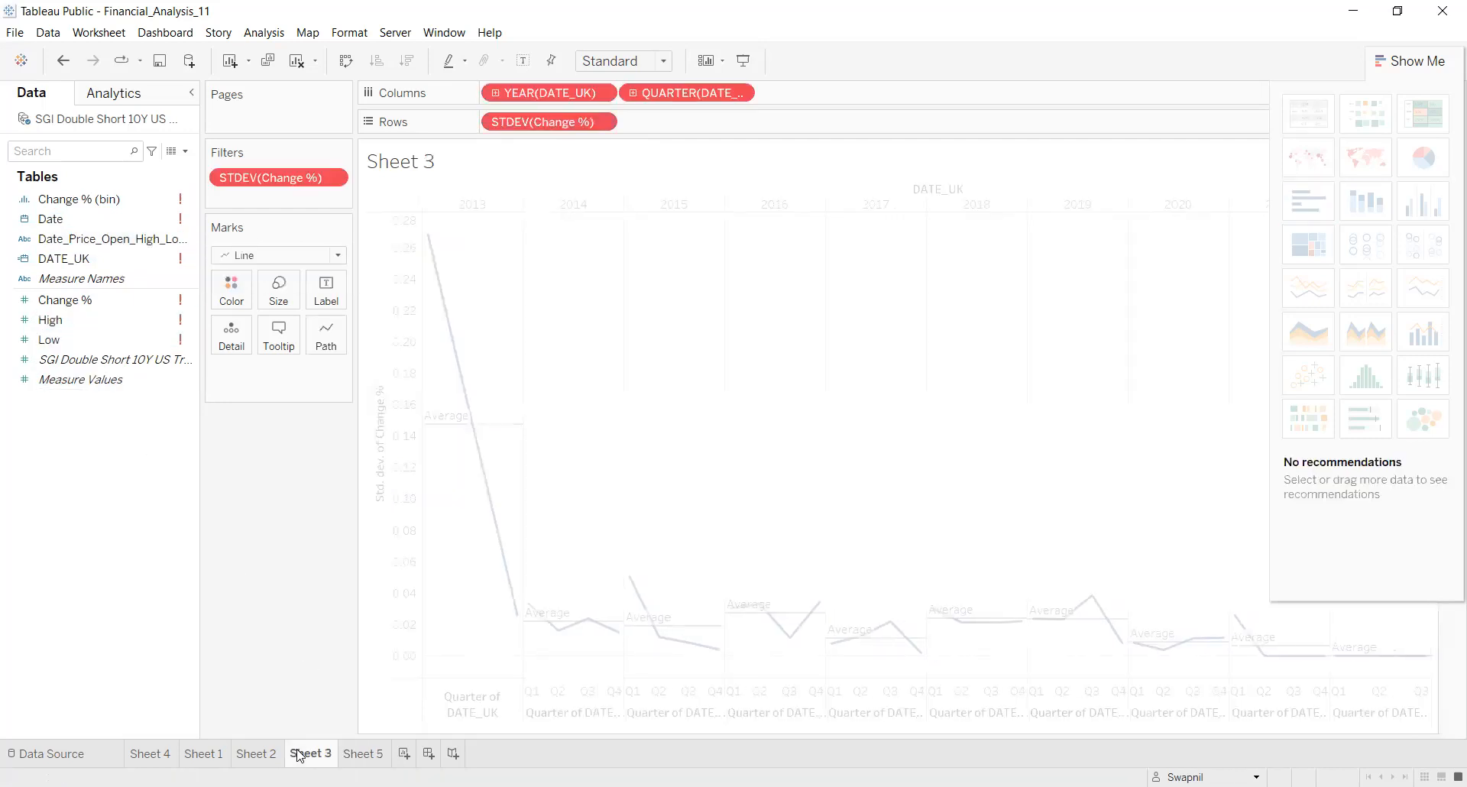
left_click(245, 755)
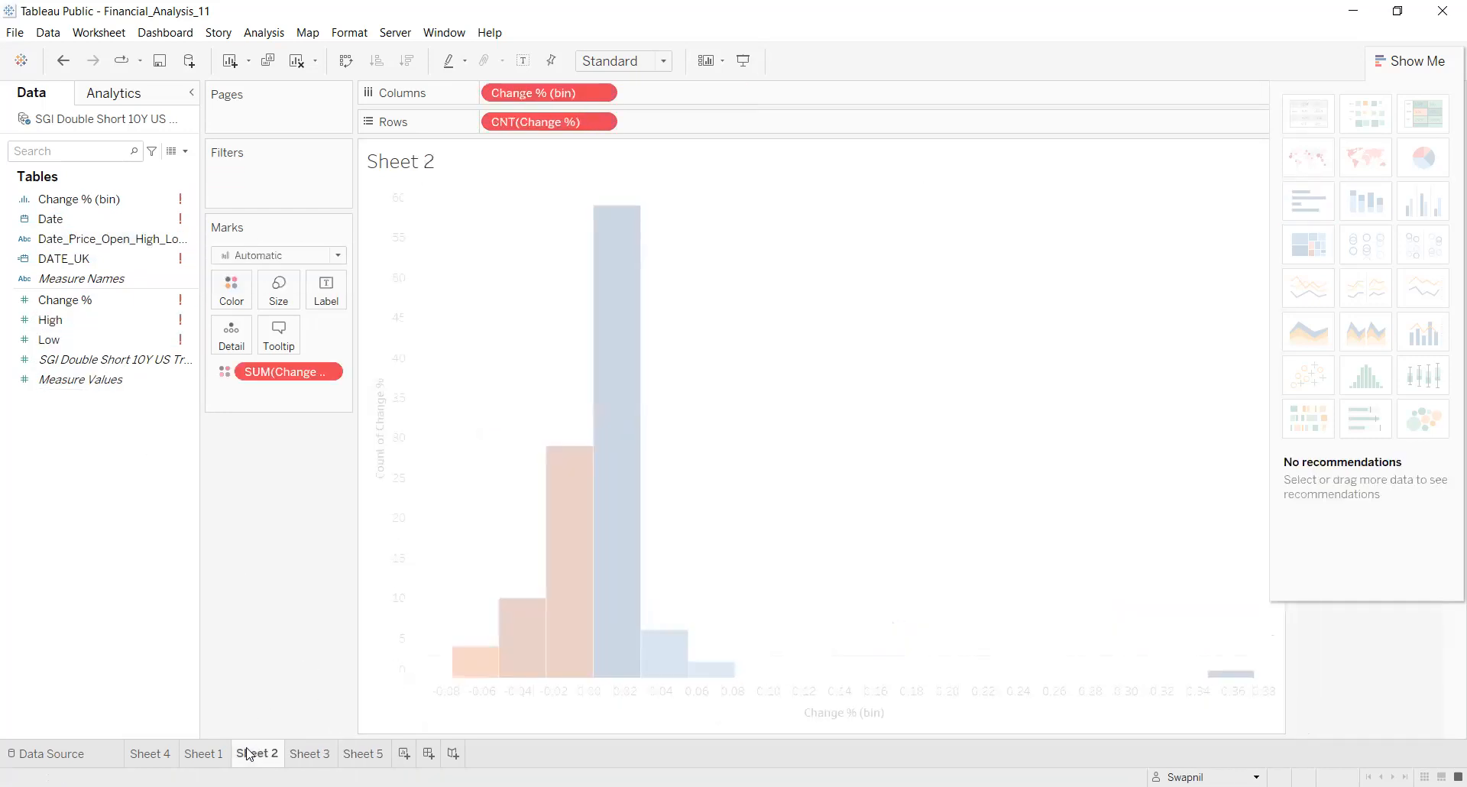
left_click(207, 754)
left_click(81, 756)
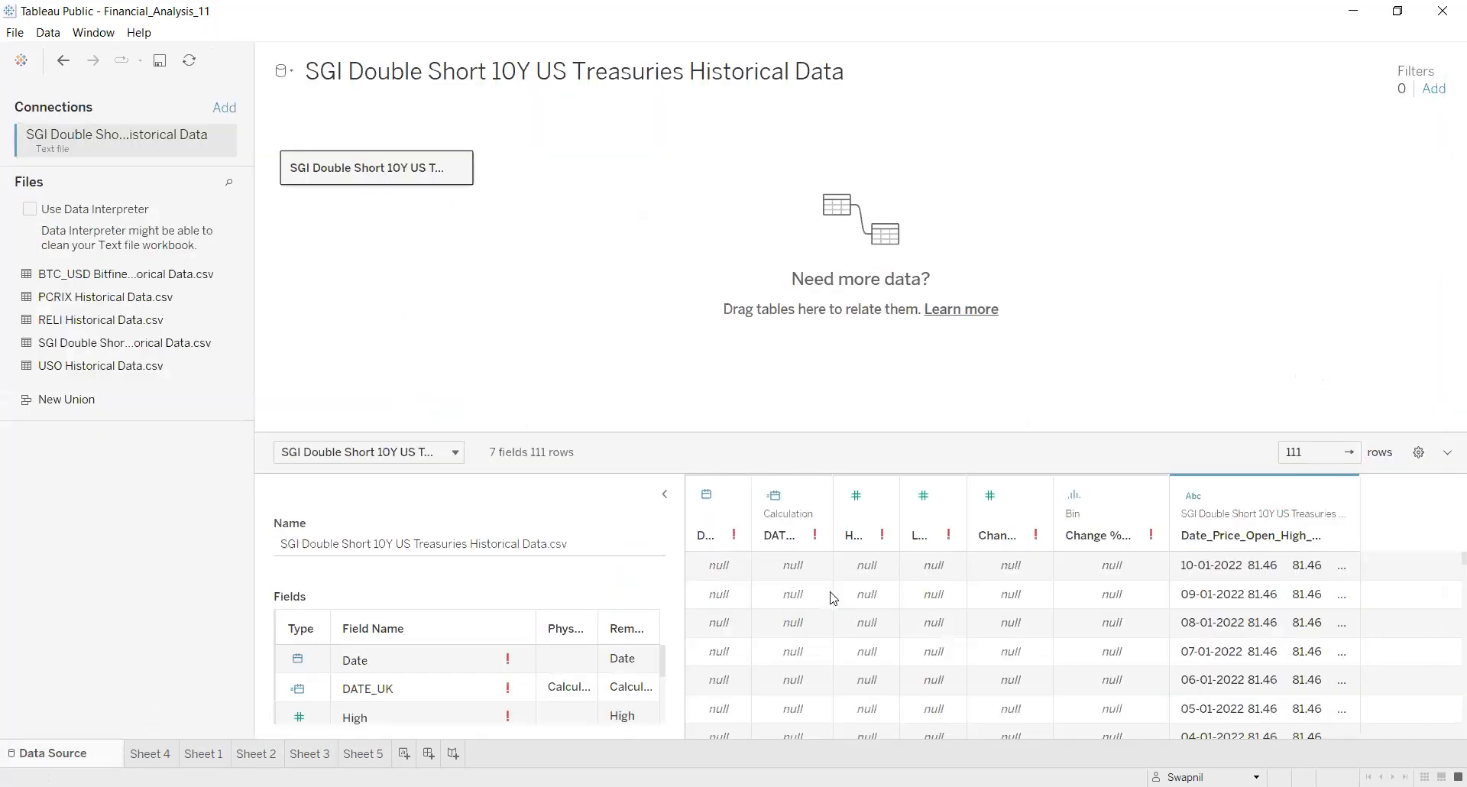
left_click(1418, 452)
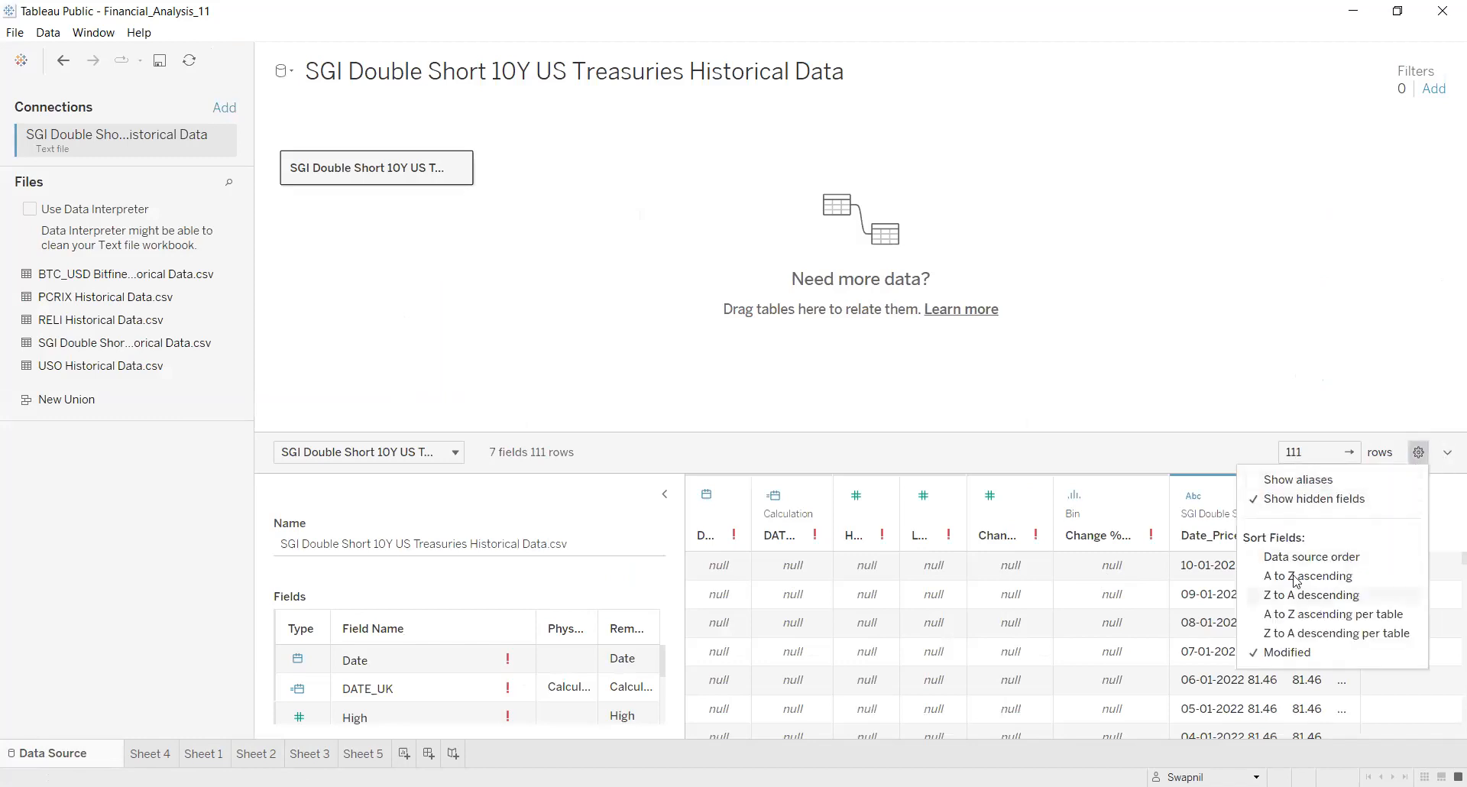
left_click(1276, 502)
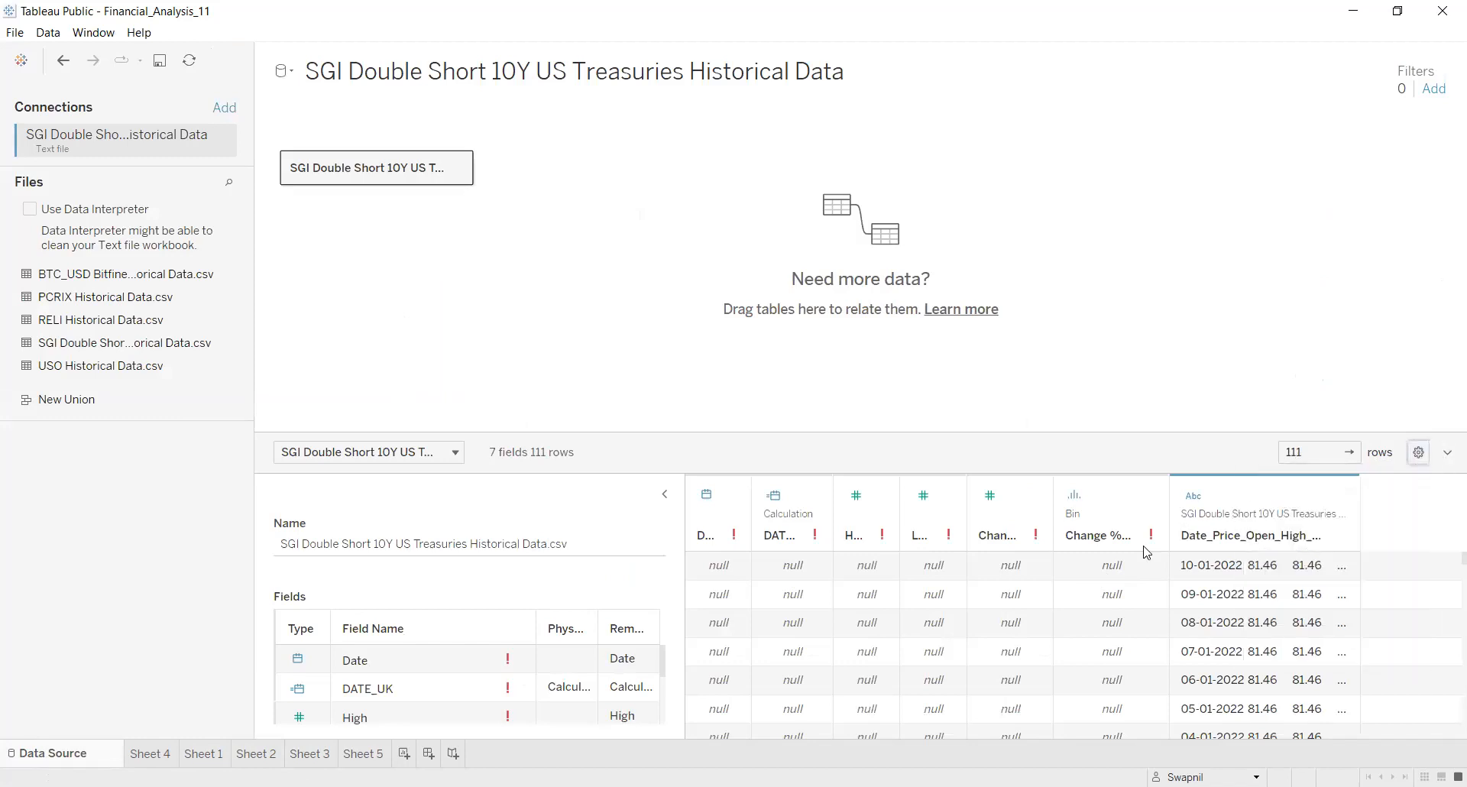
Examine the data source rows back to the 2013 dates, and reselect the SGI Double Short 10Y table for the preview
scroll(990, 618, "down", 3)
scroll(990, 617, "down", 8)
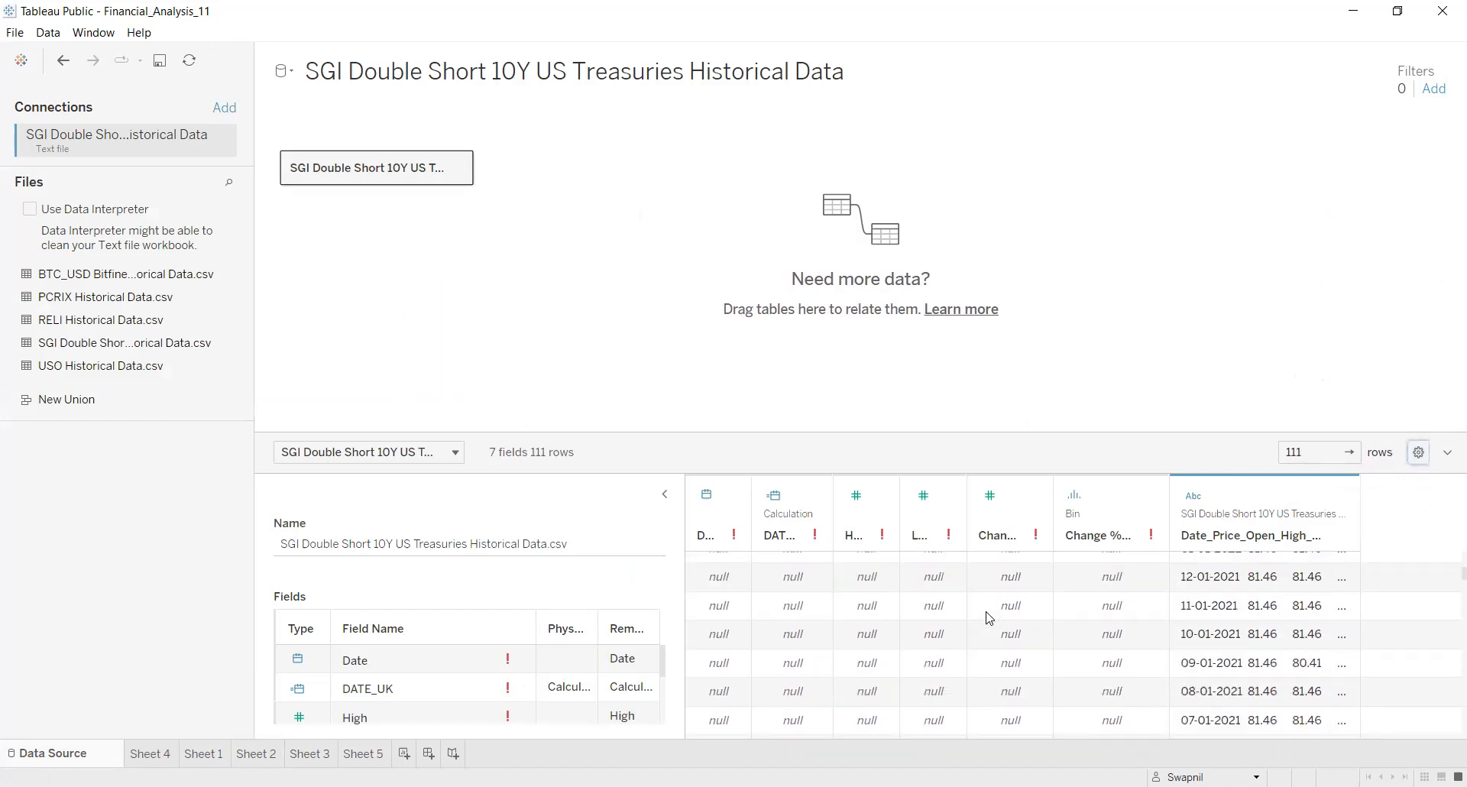
scroll(985, 623, "down", 6)
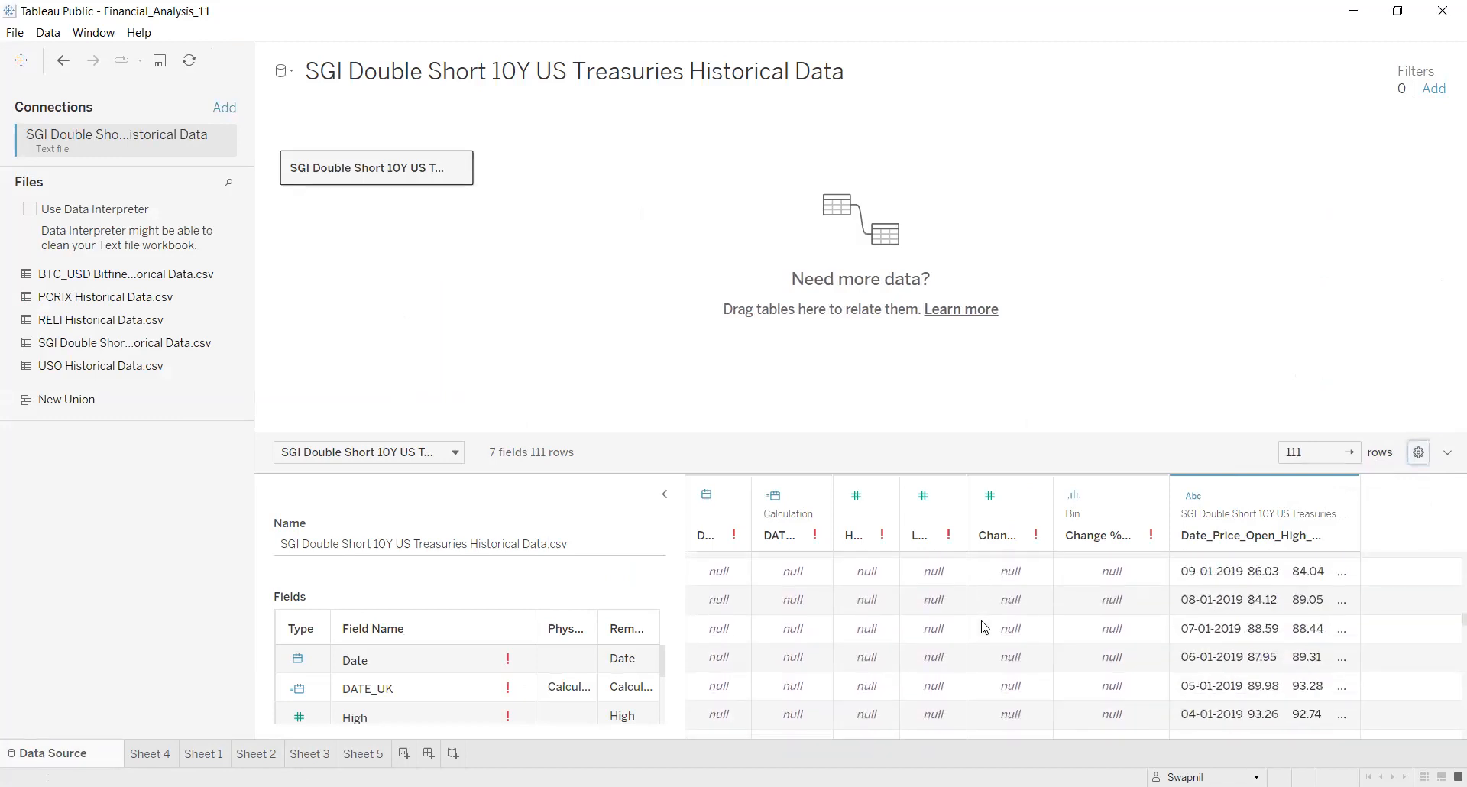
scroll(972, 631, "down", 13)
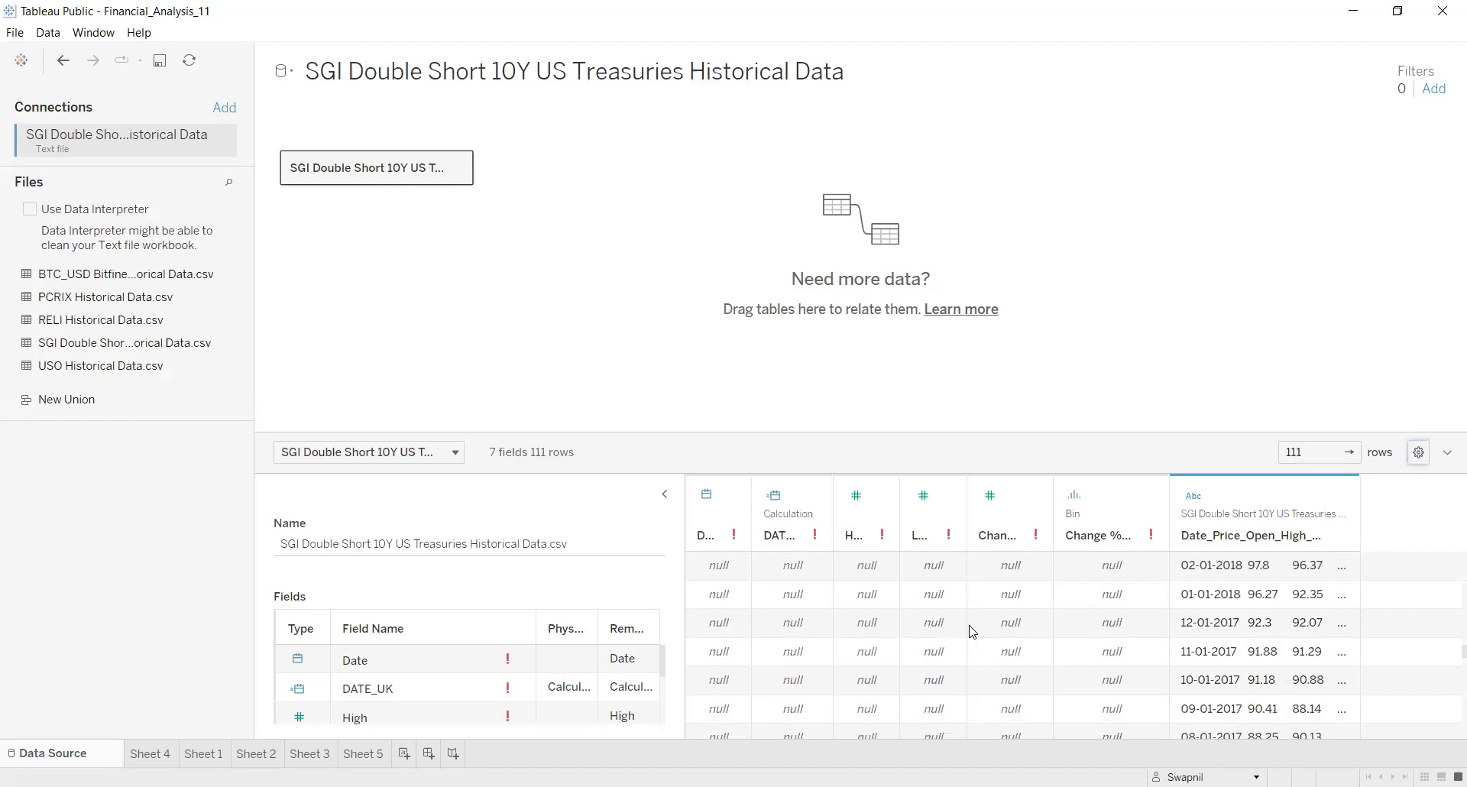
scroll(967, 631, "down", 7)
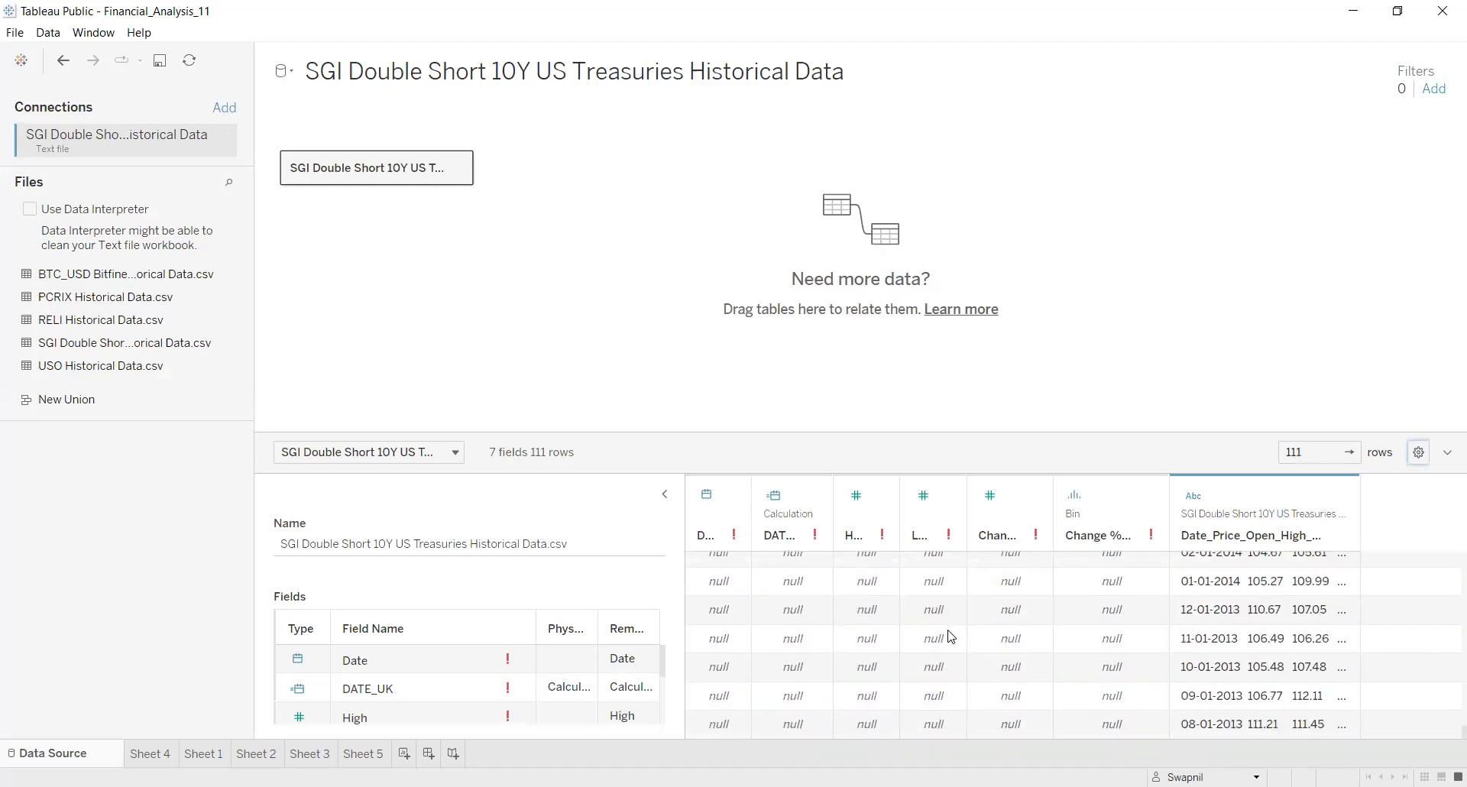
scroll(871, 604, "up", 3)
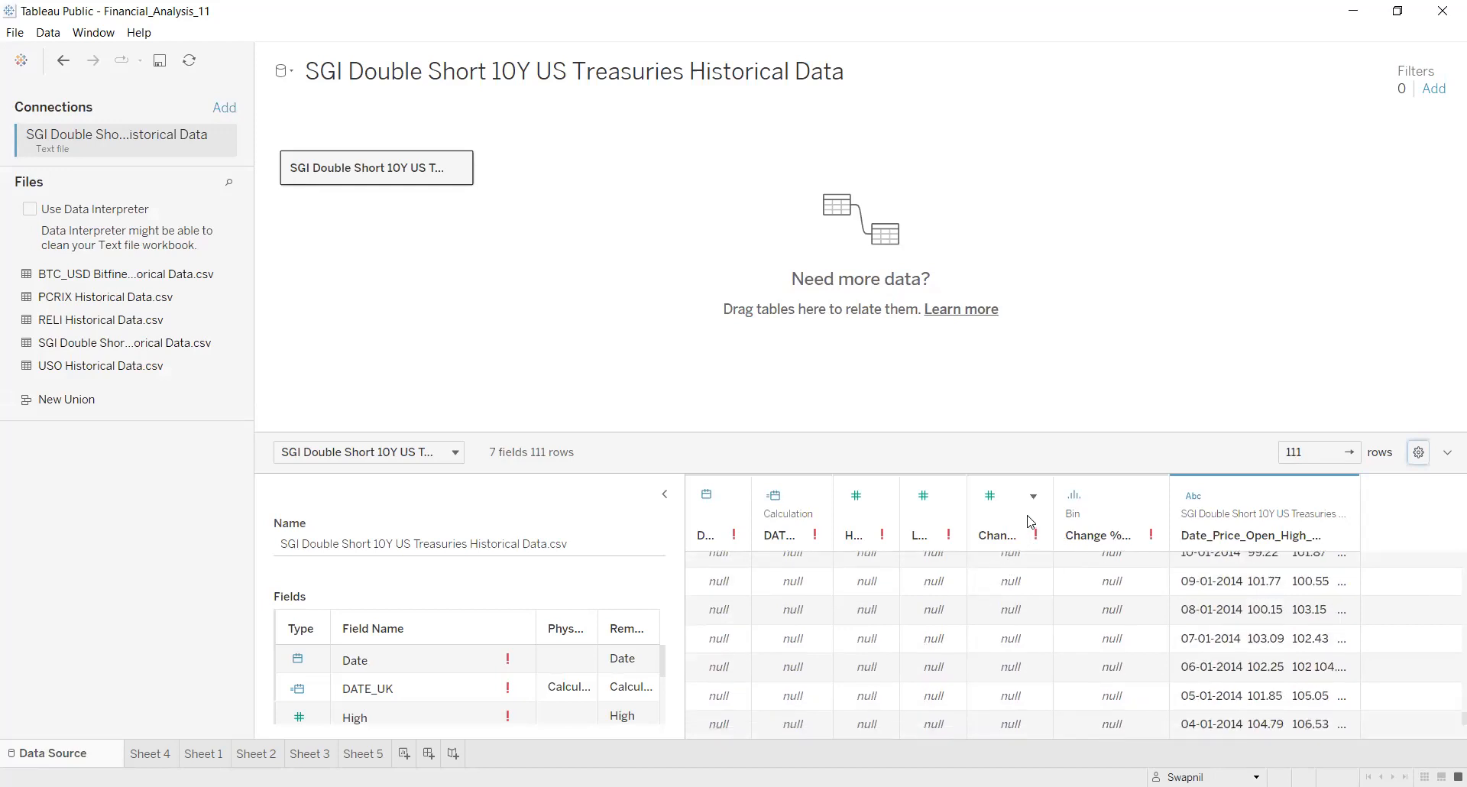
left_click(445, 454)
left_click(375, 526)
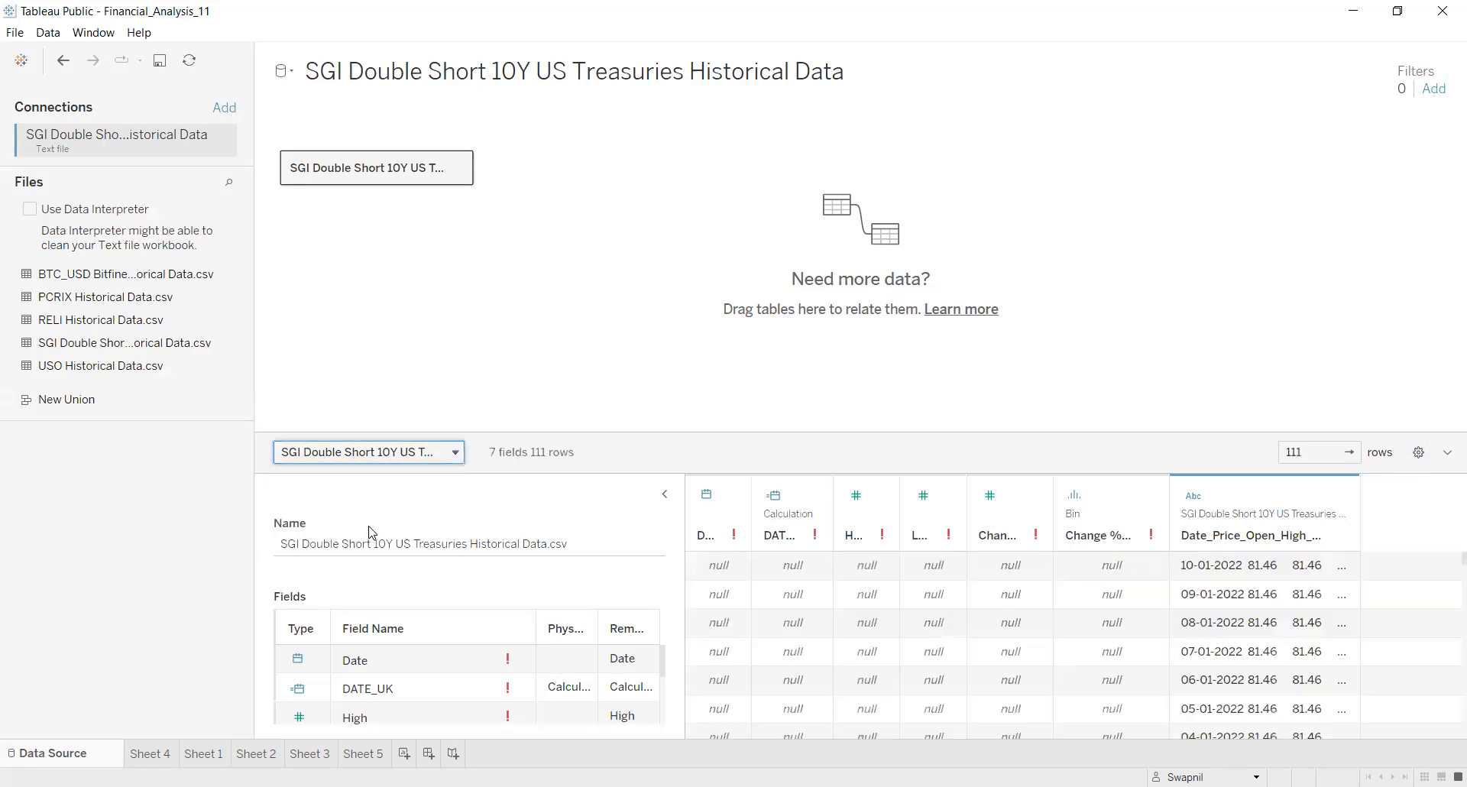
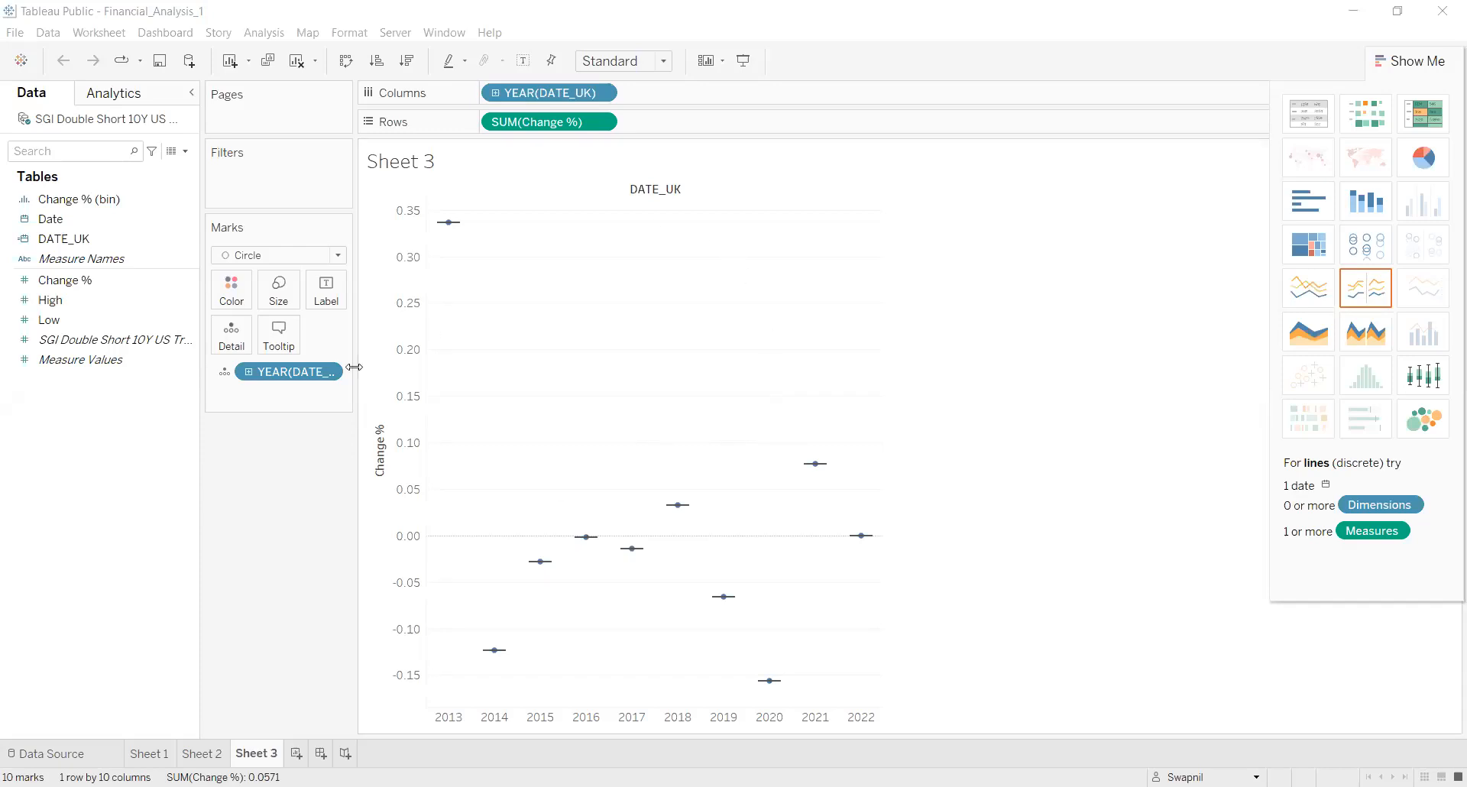
Replace Change % with High on Sheet 3's rows in Financial_Analysis_1, and aggregate it as standard deviation
left_click_drag(571, 125, 70, 315)
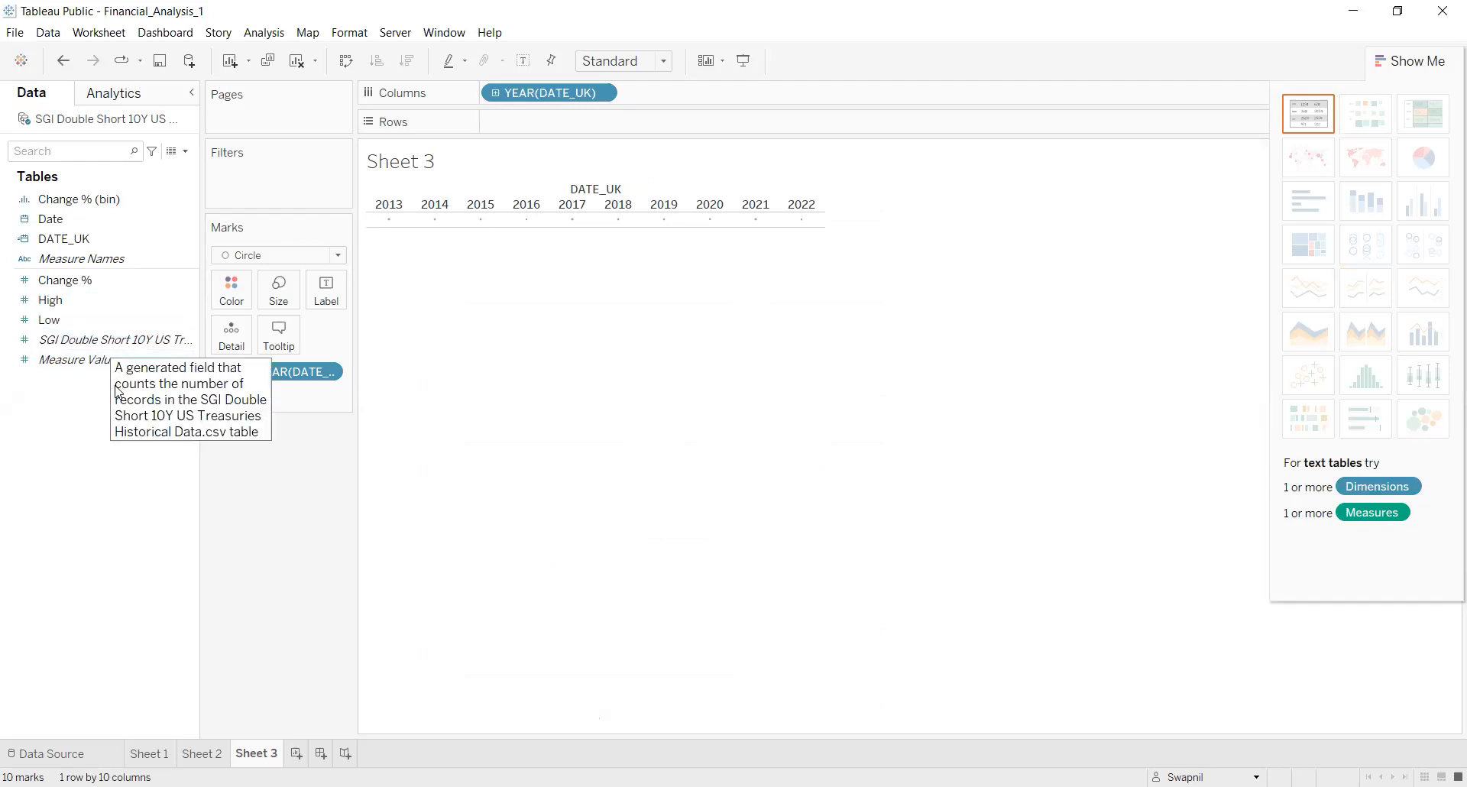
left_click_drag(75, 286, 604, 121)
left_click(601, 121)
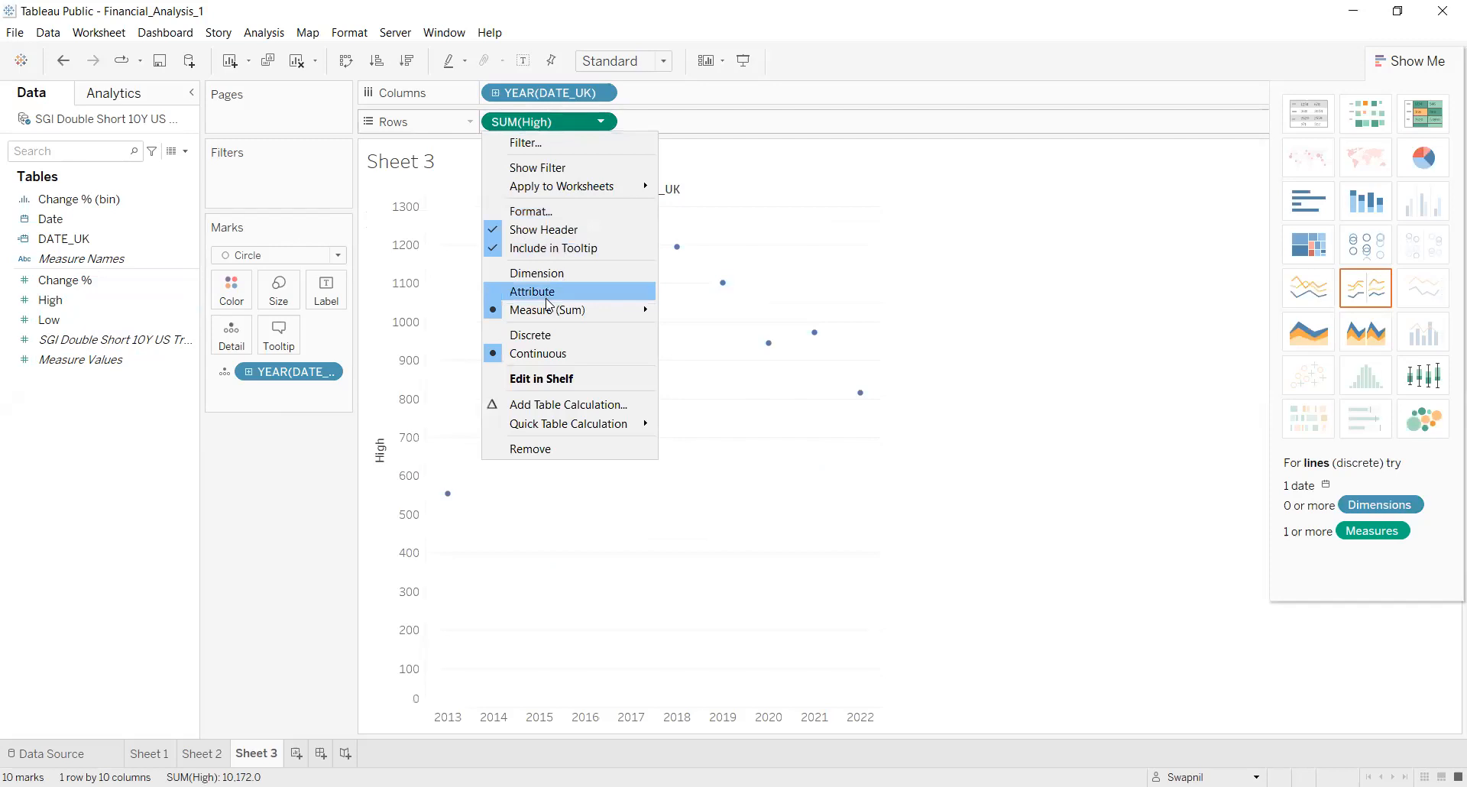
mouse_move(580, 310)
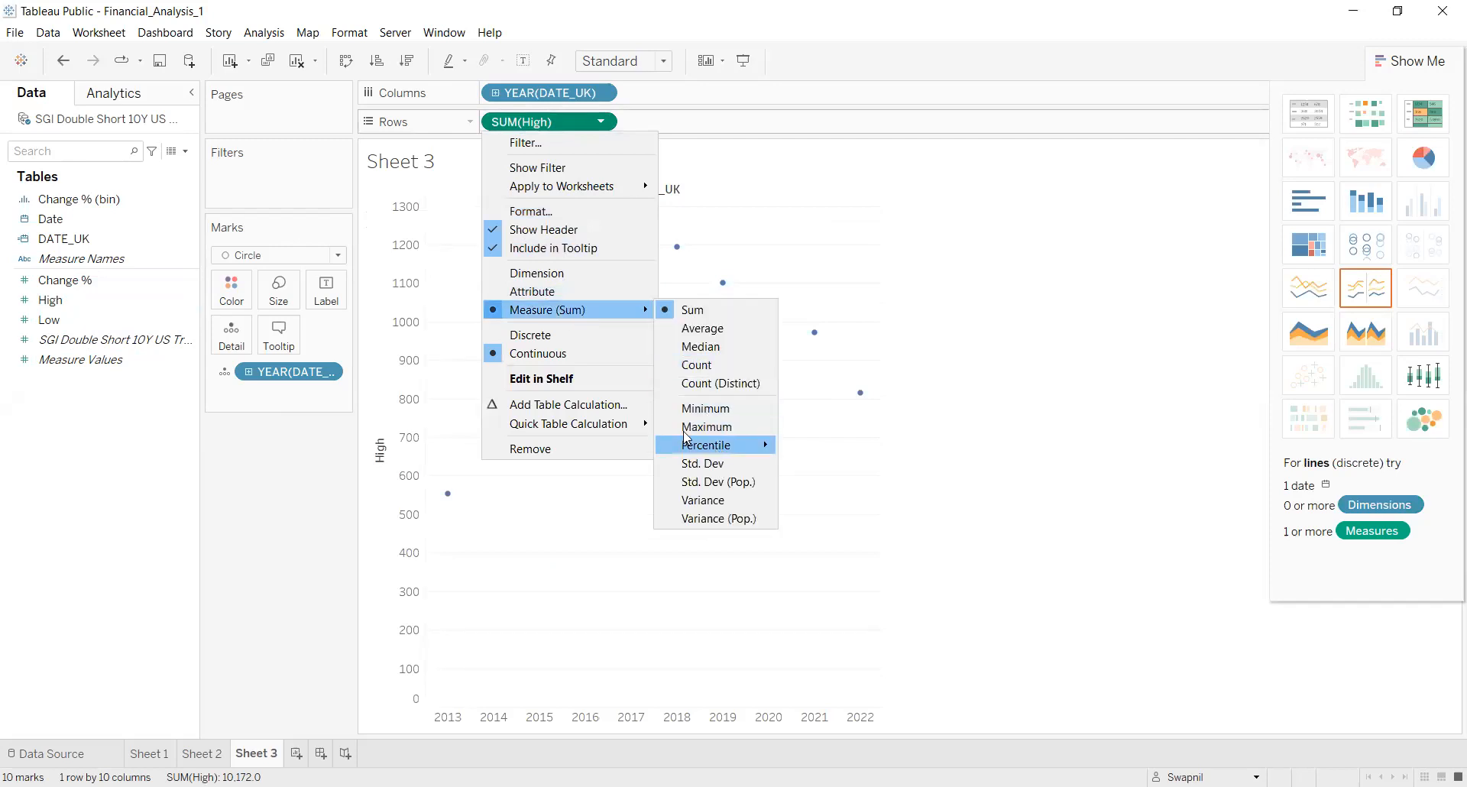
left_click(717, 465)
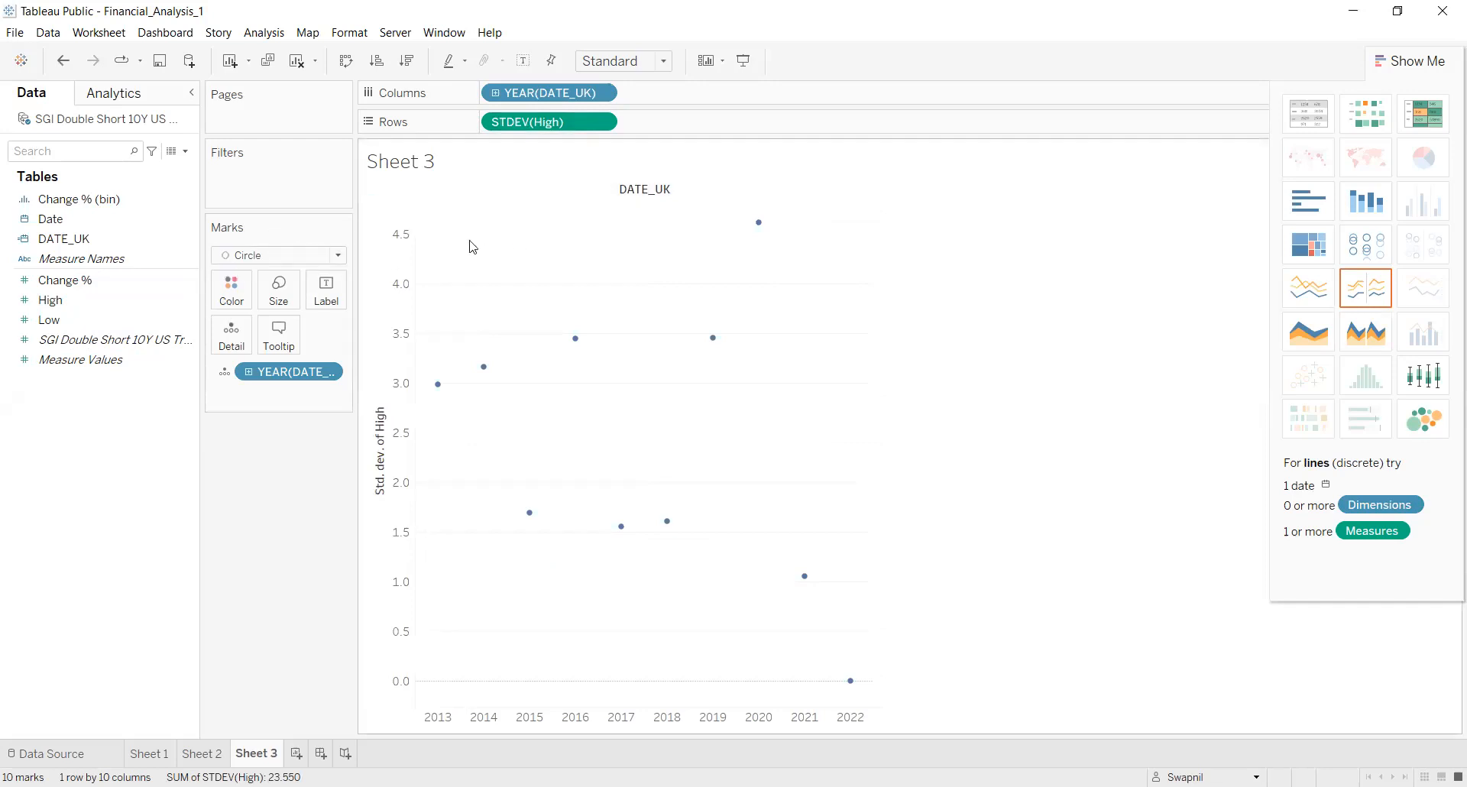
Change Sheet 3's mark type from circles to Line, and expand the DATE_UK year on the columns to quarters
left_click(337, 257)
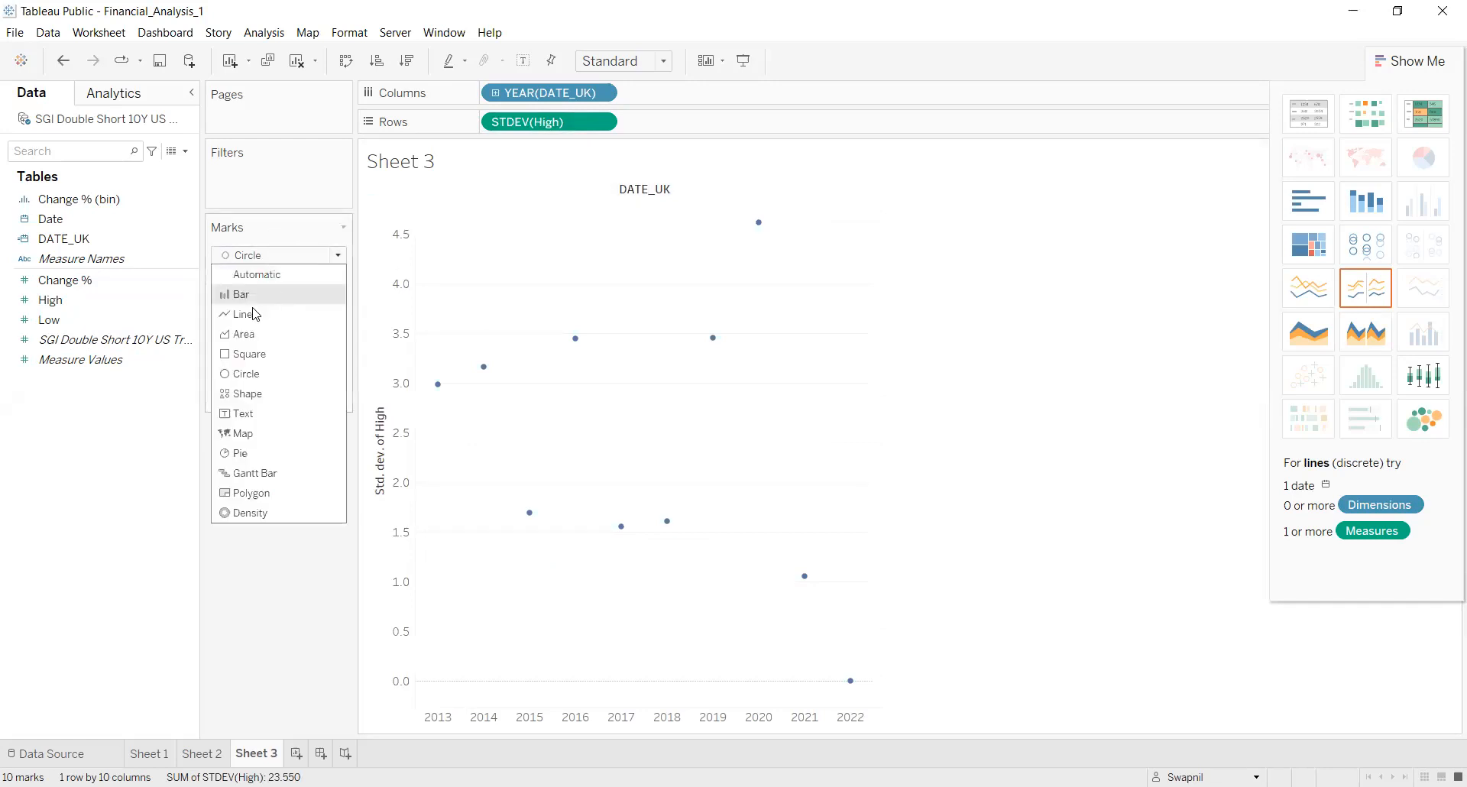
left_click(246, 314)
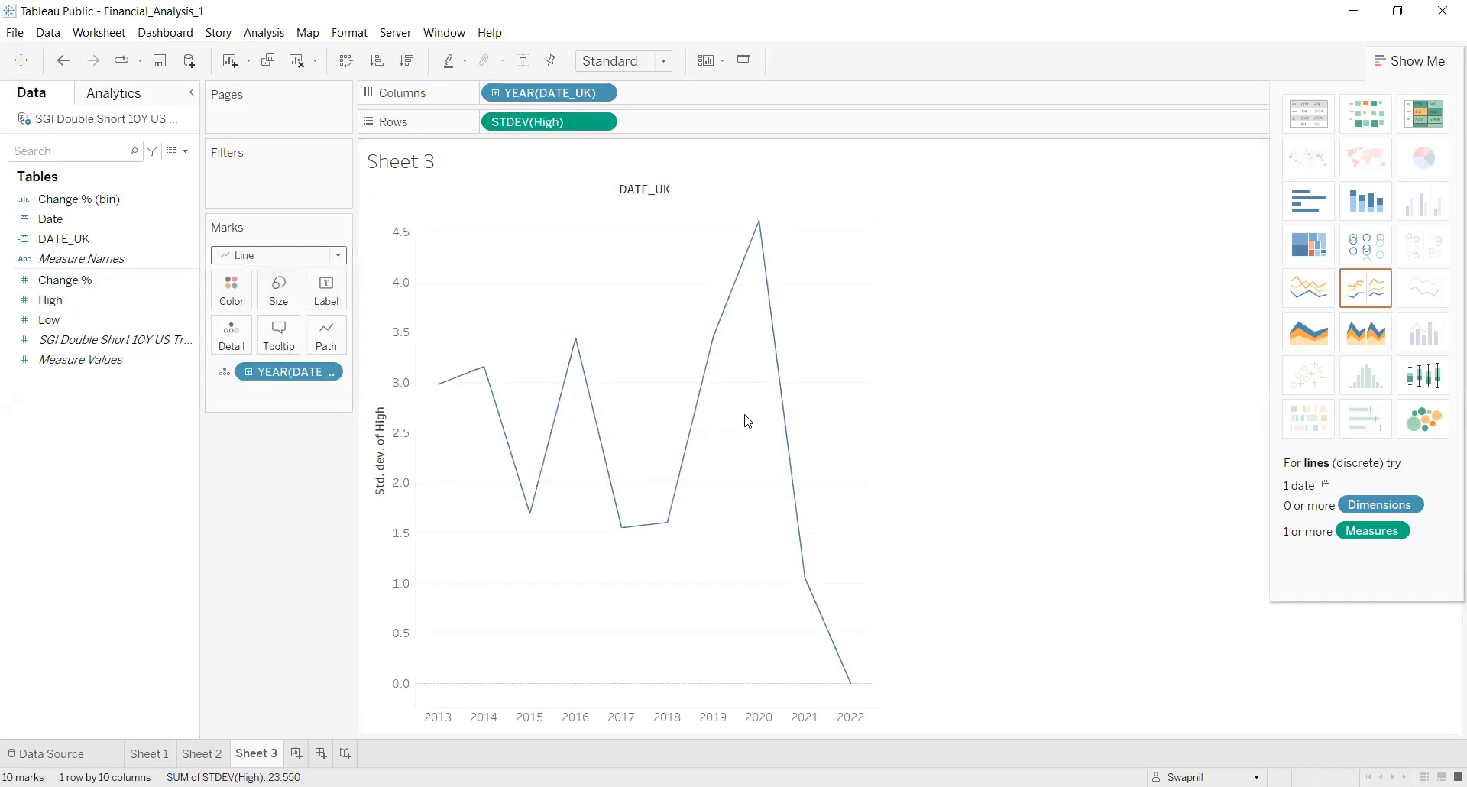
left_click(495, 93)
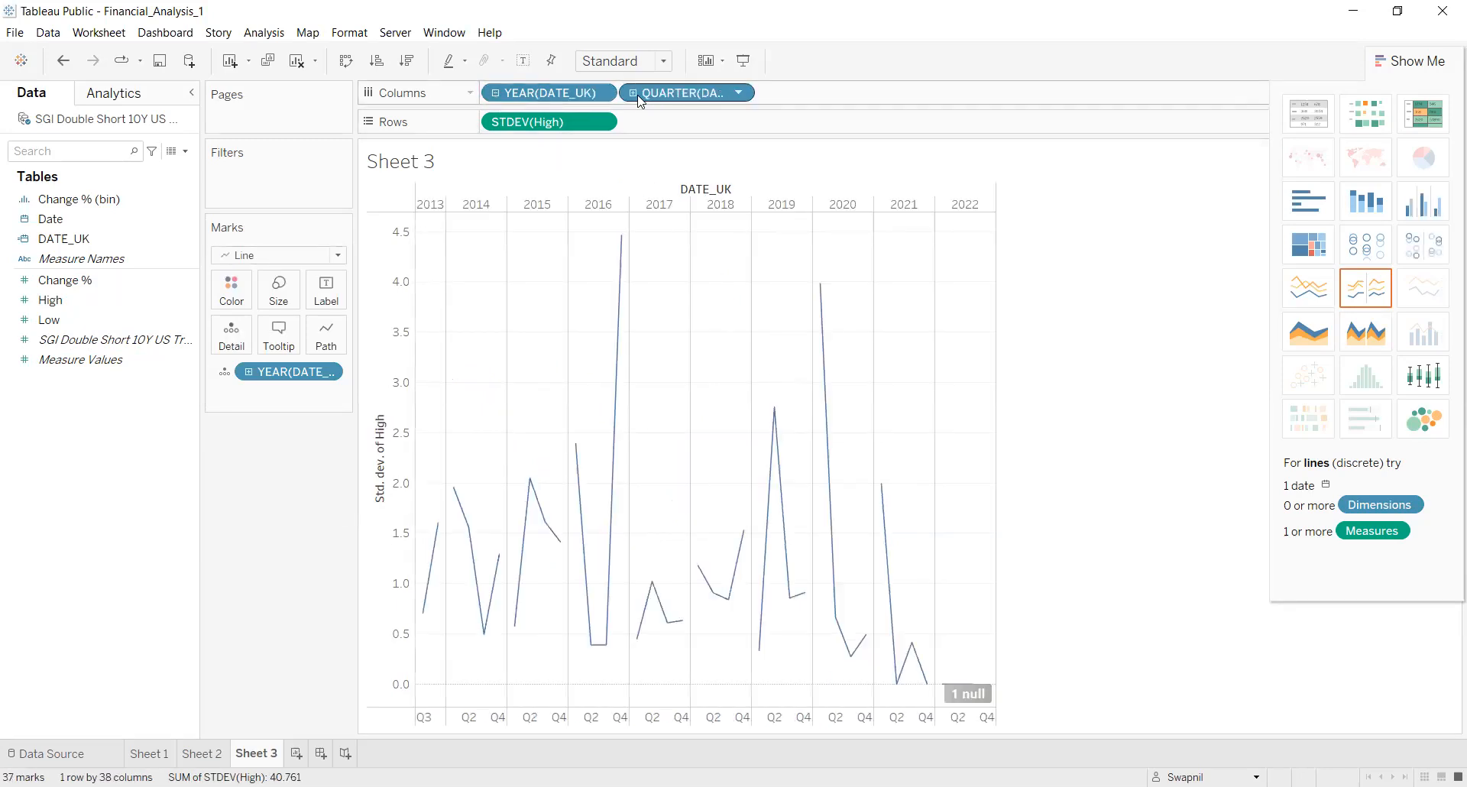
Expand the DATE_UK quarters on Sheet 3's columns to months, and remove that month level
left_click(634, 93)
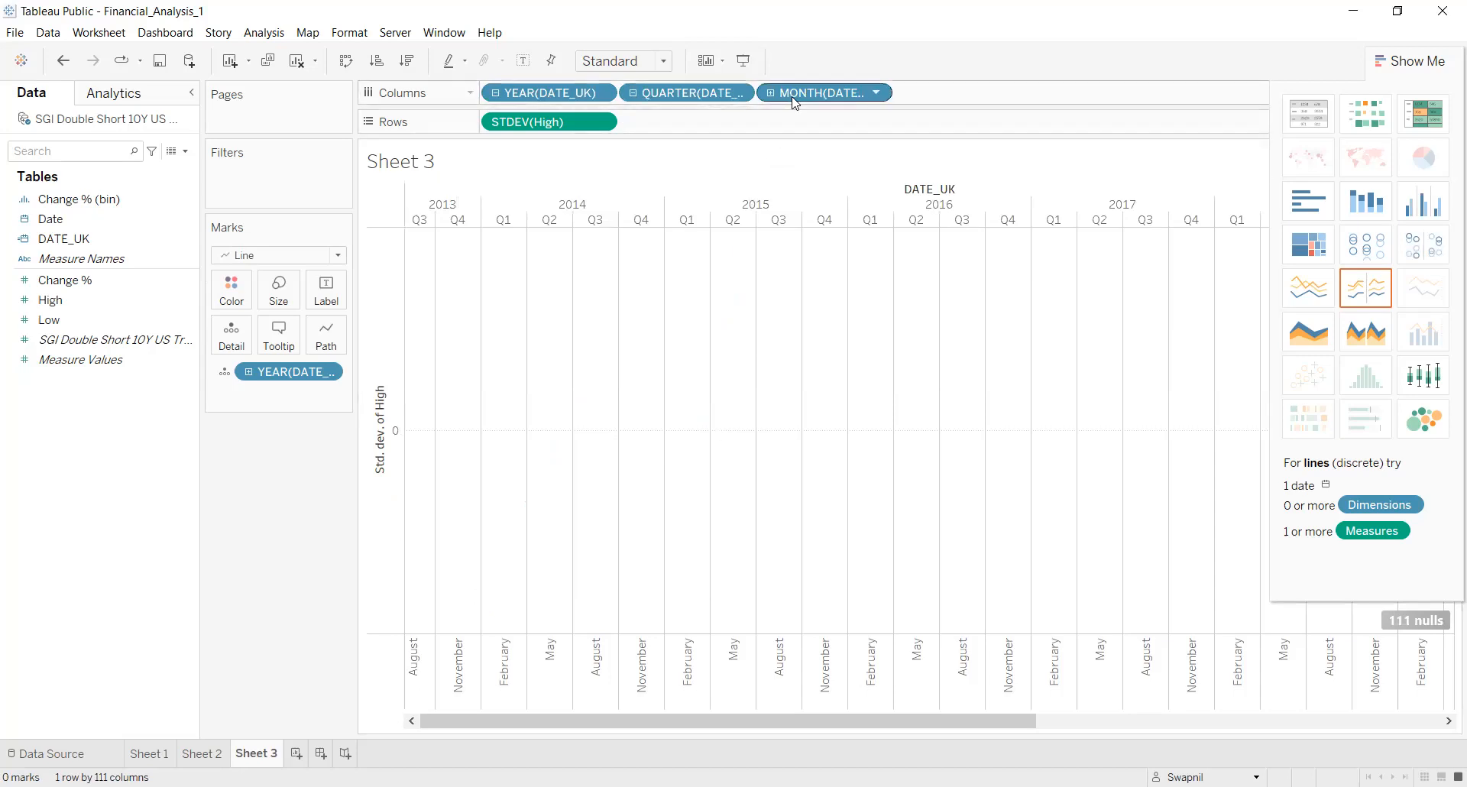
left_click(877, 93)
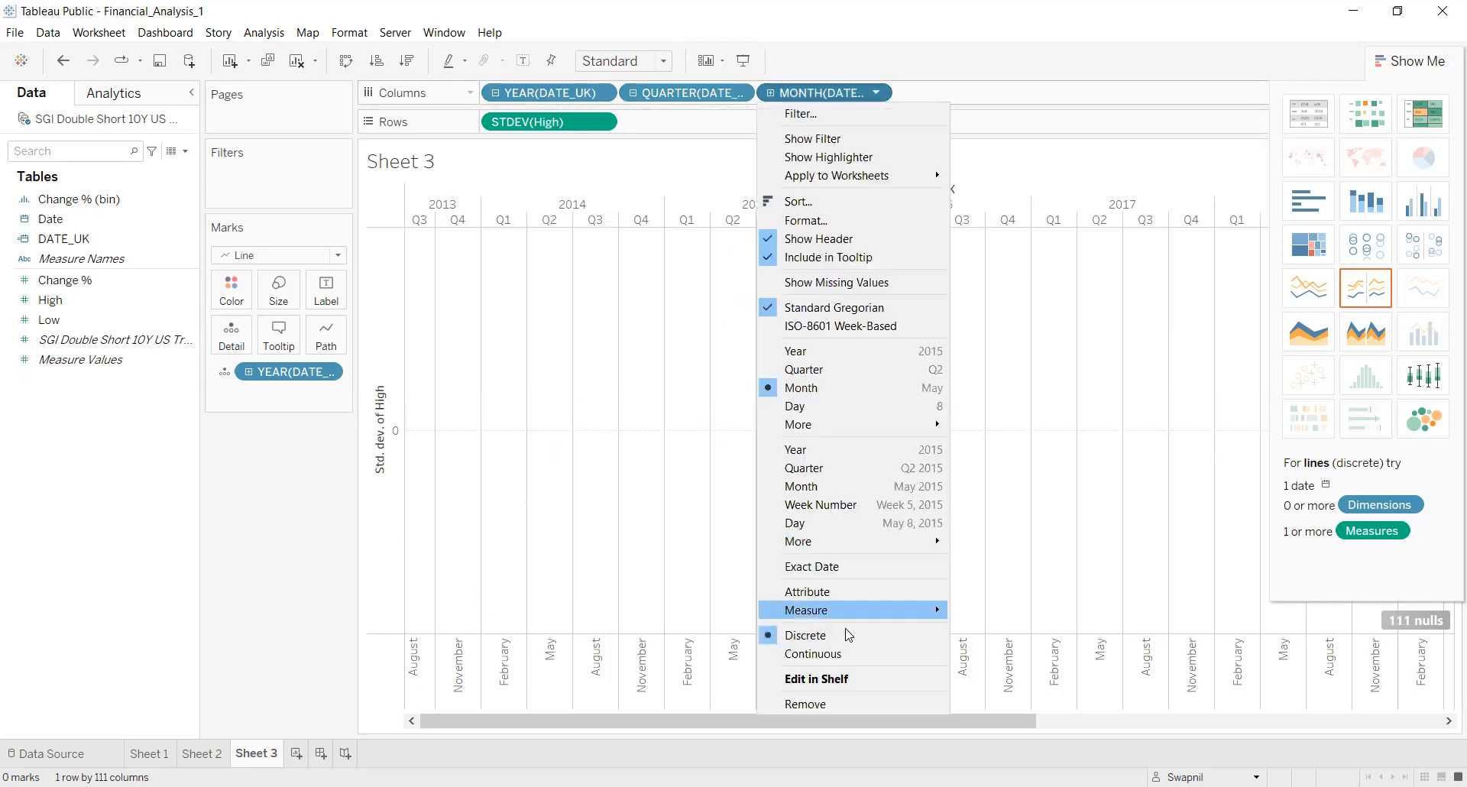
key("Down")
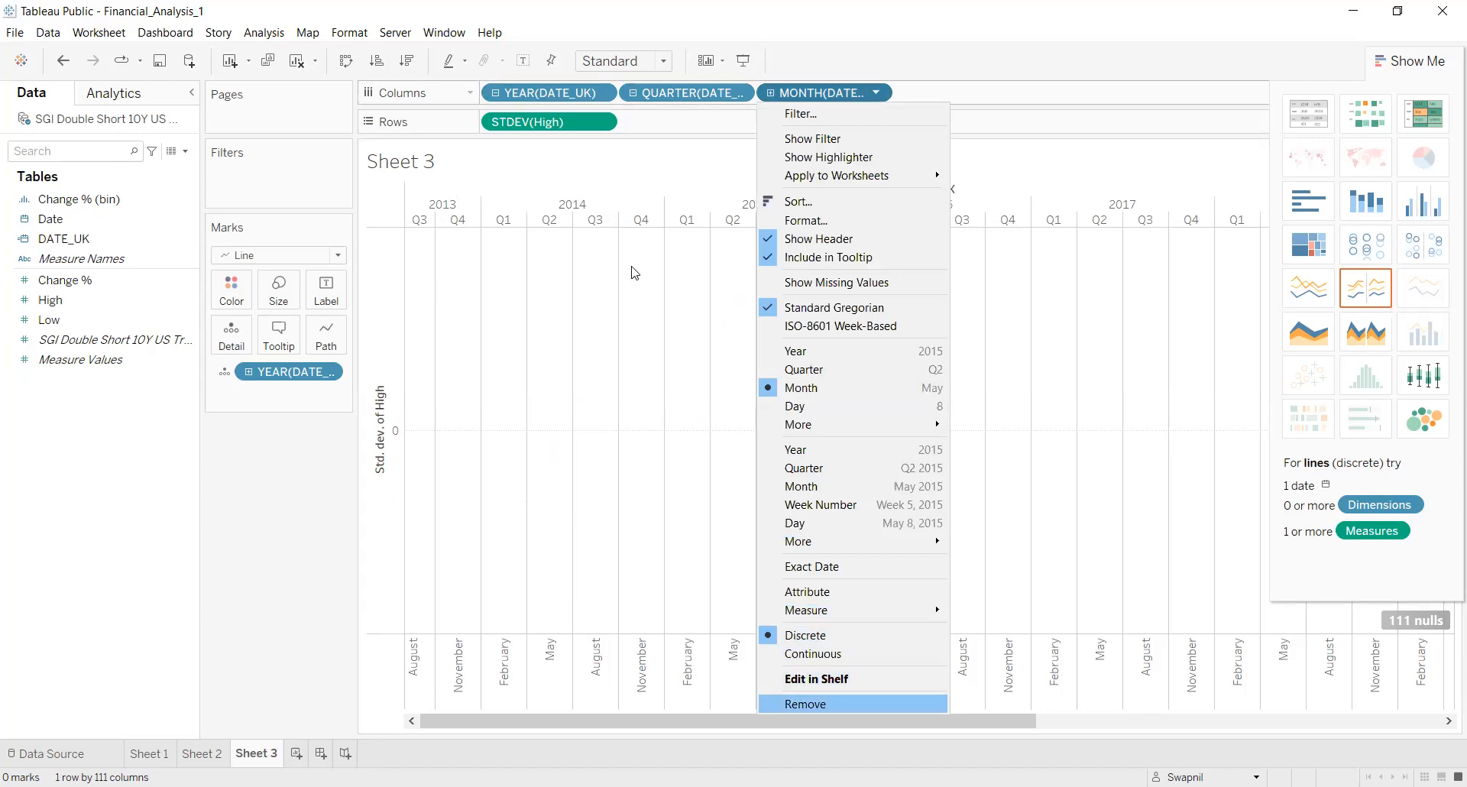
key("Return")
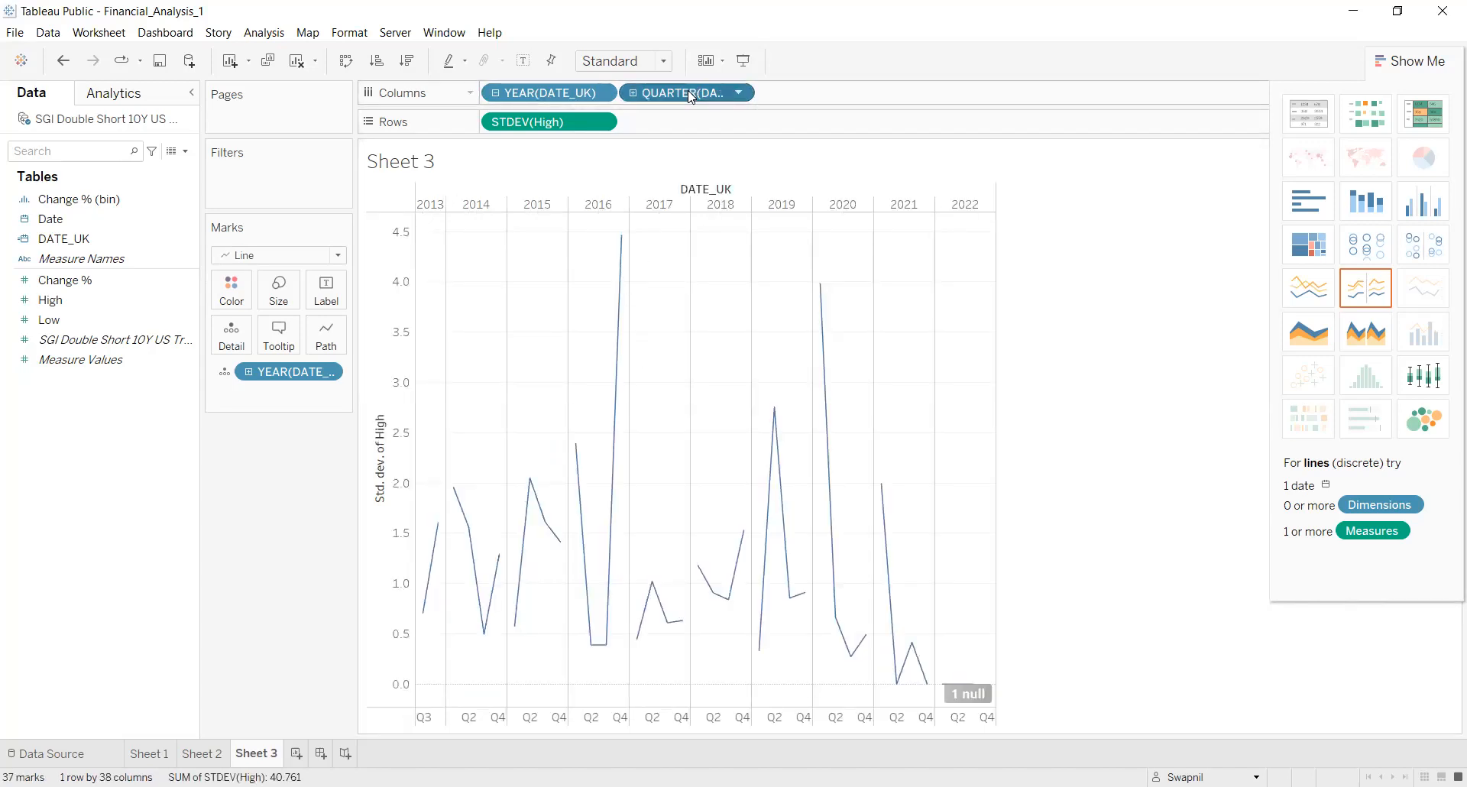
Set the DATE_UK quarter on Sheet 3's columns and STDEV(High) on its rows to continuous
left_click(738, 94)
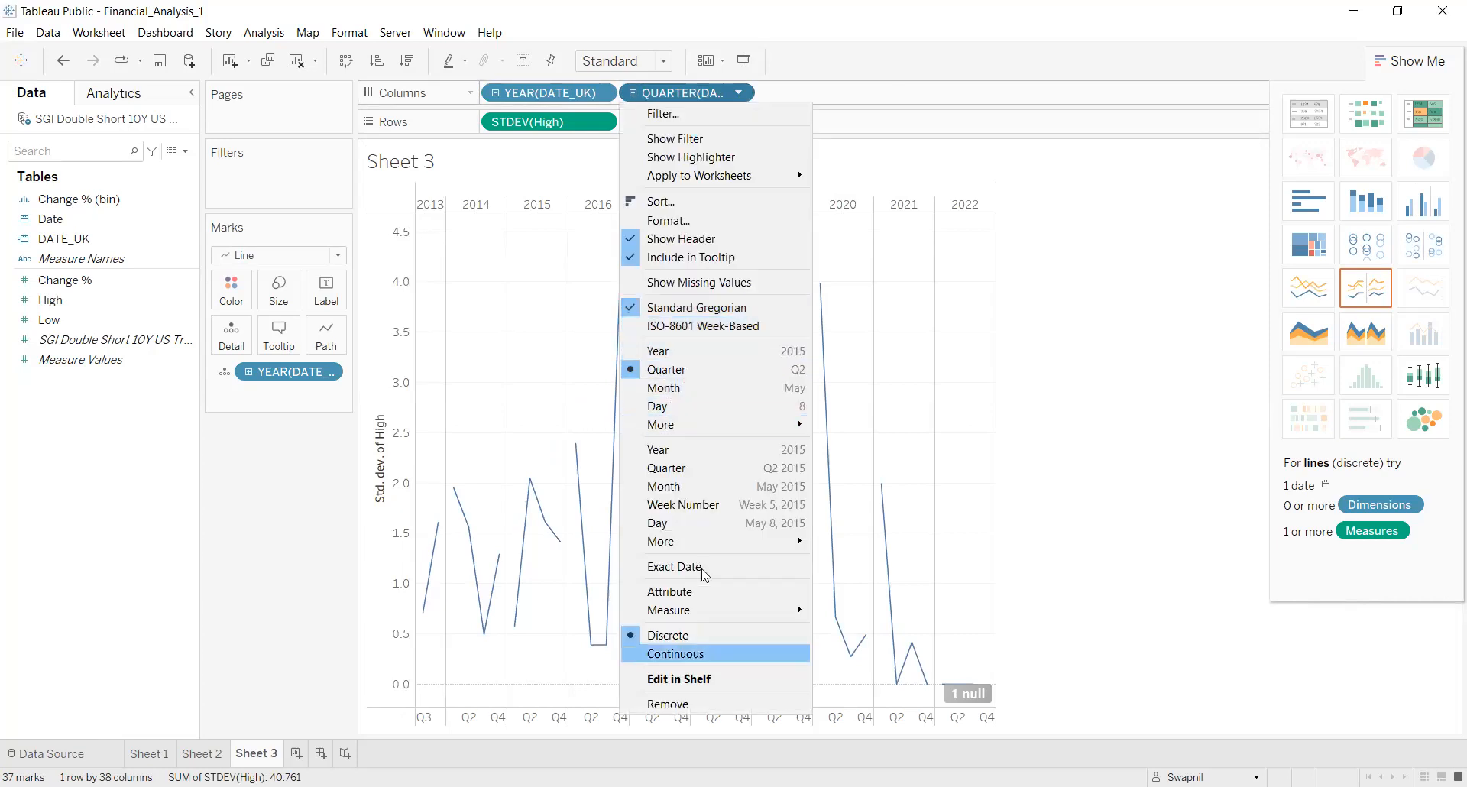
left_click(675, 653)
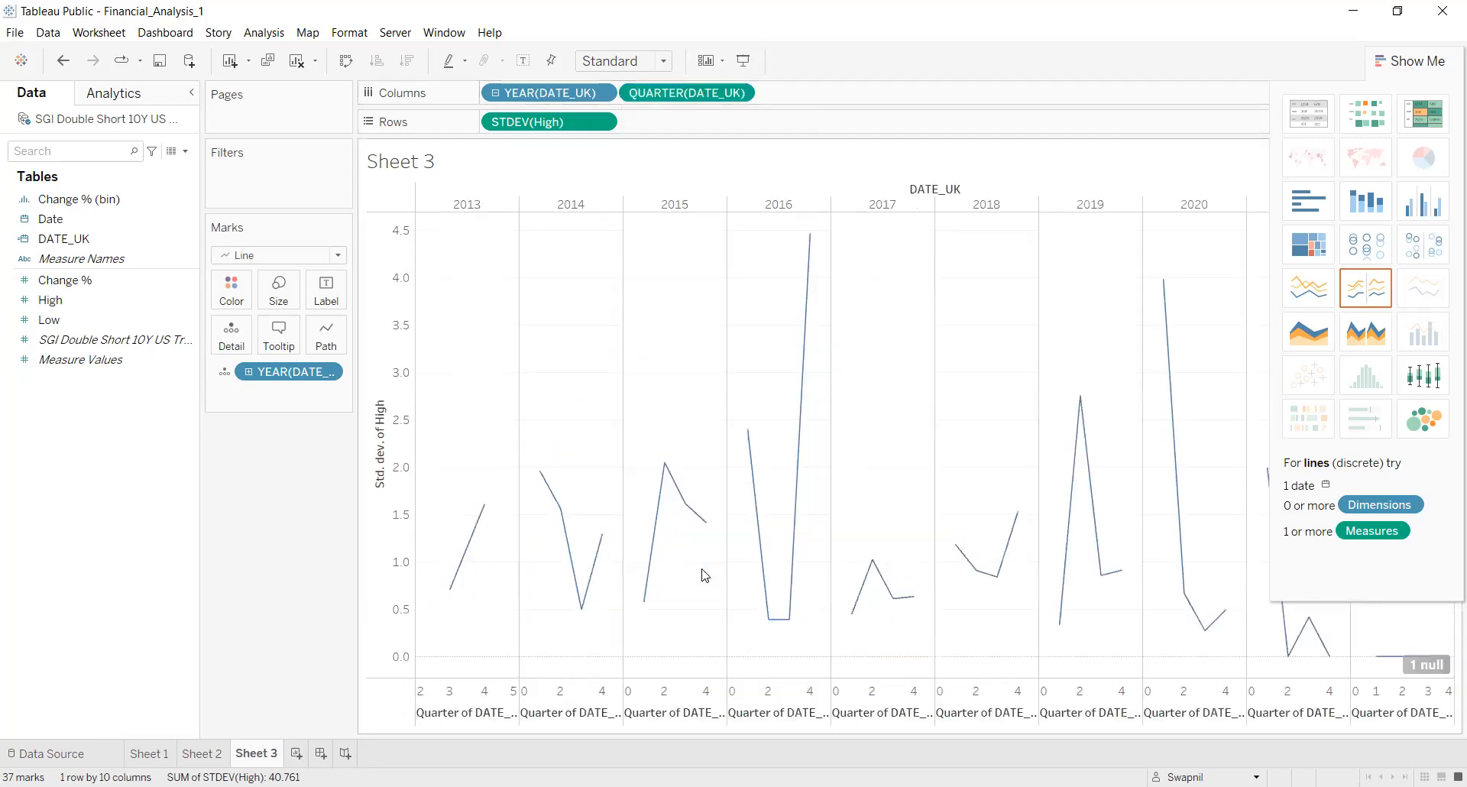
left_click(602, 124)
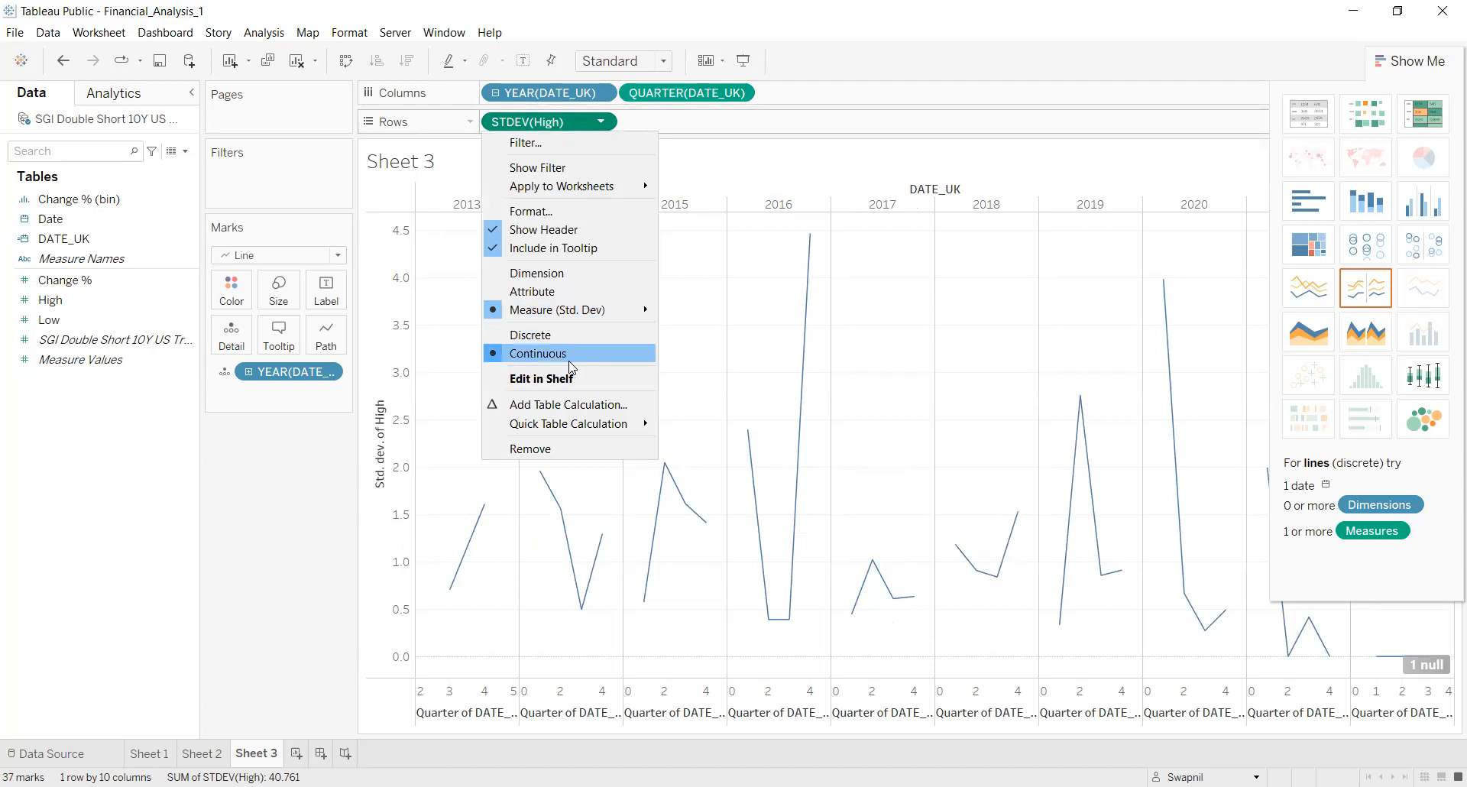
left_click(570, 366)
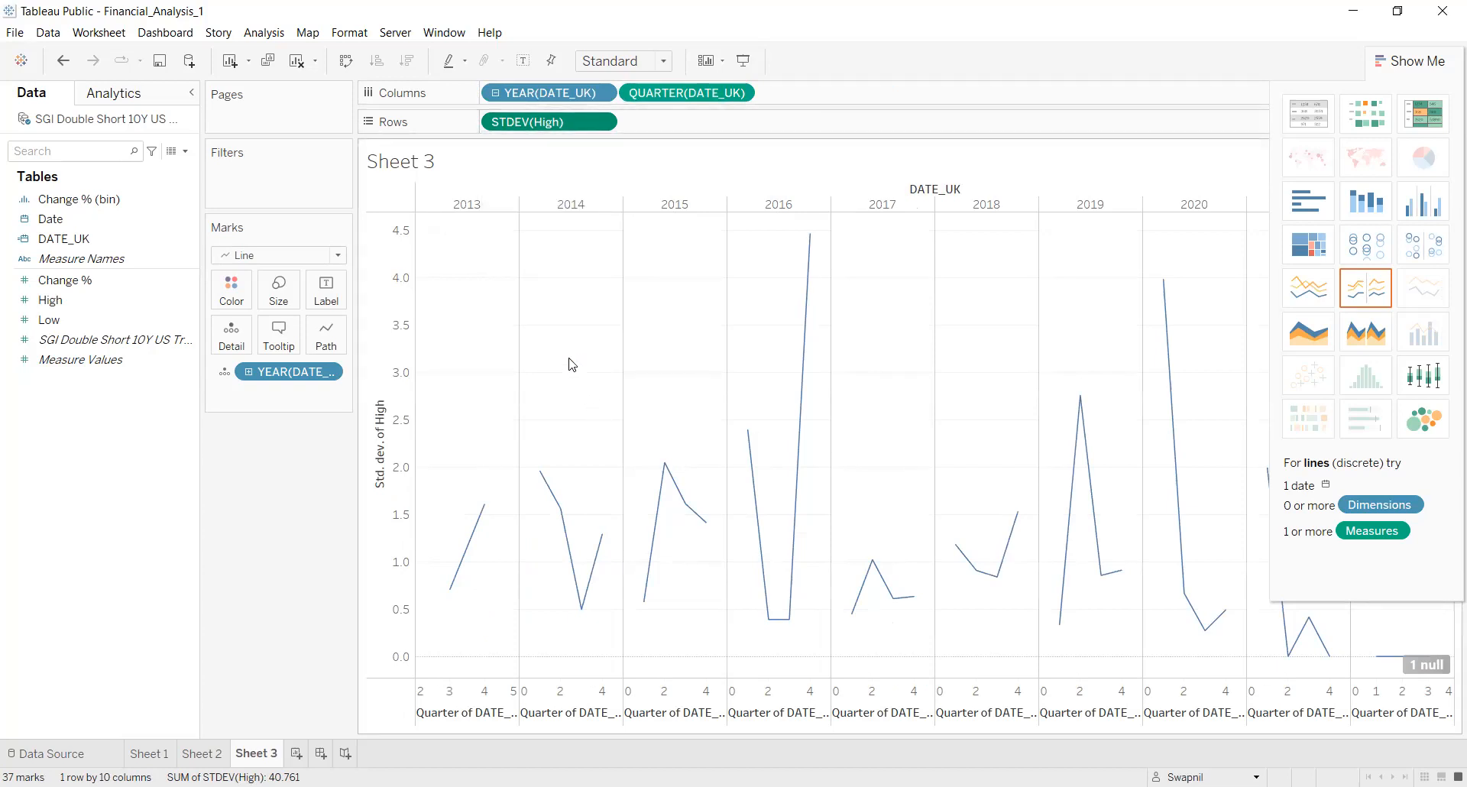
Add an average reference line of STDEV(High) to the vertical axis, scoped to the entire table
right_click(395, 347)
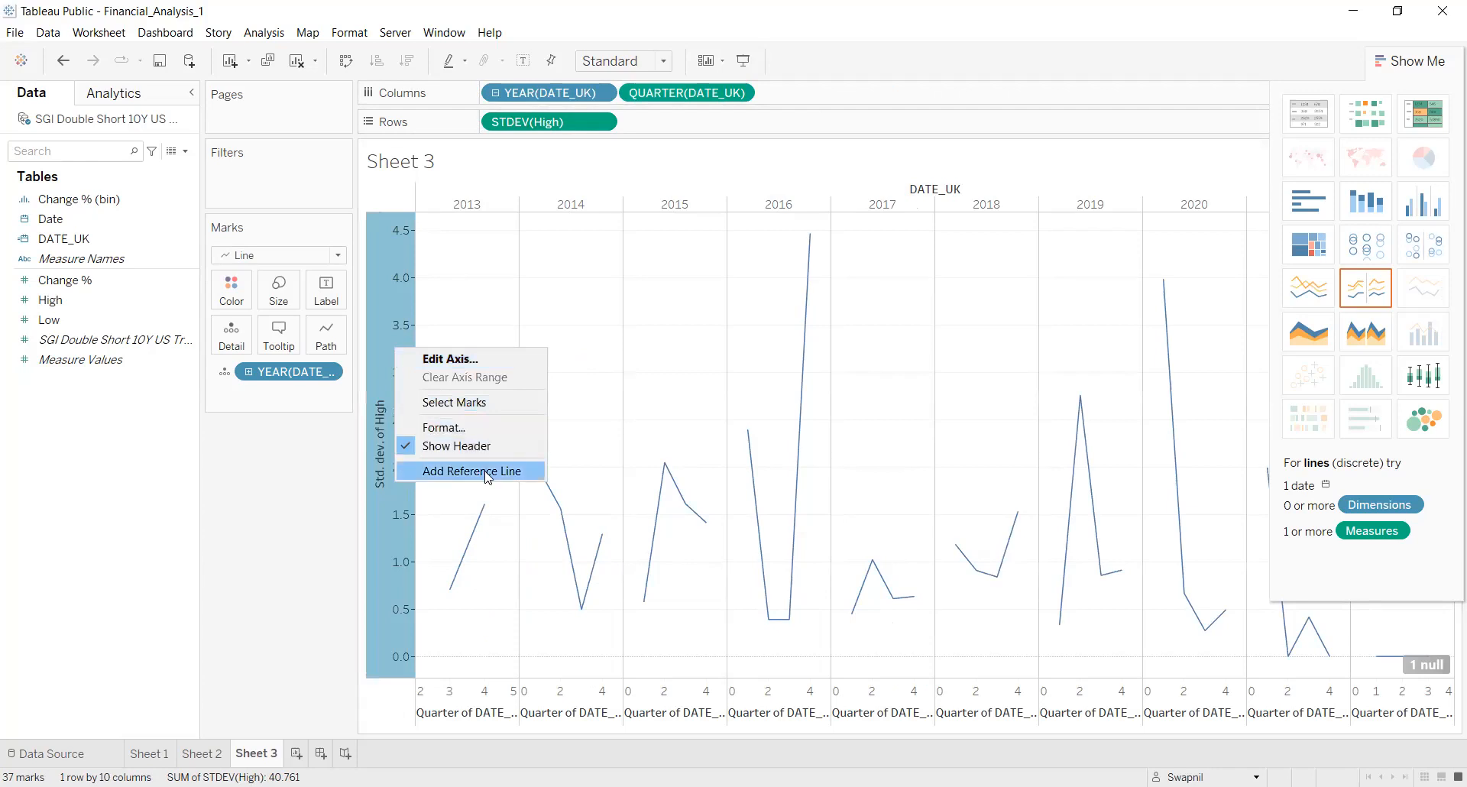
left_click(487, 472)
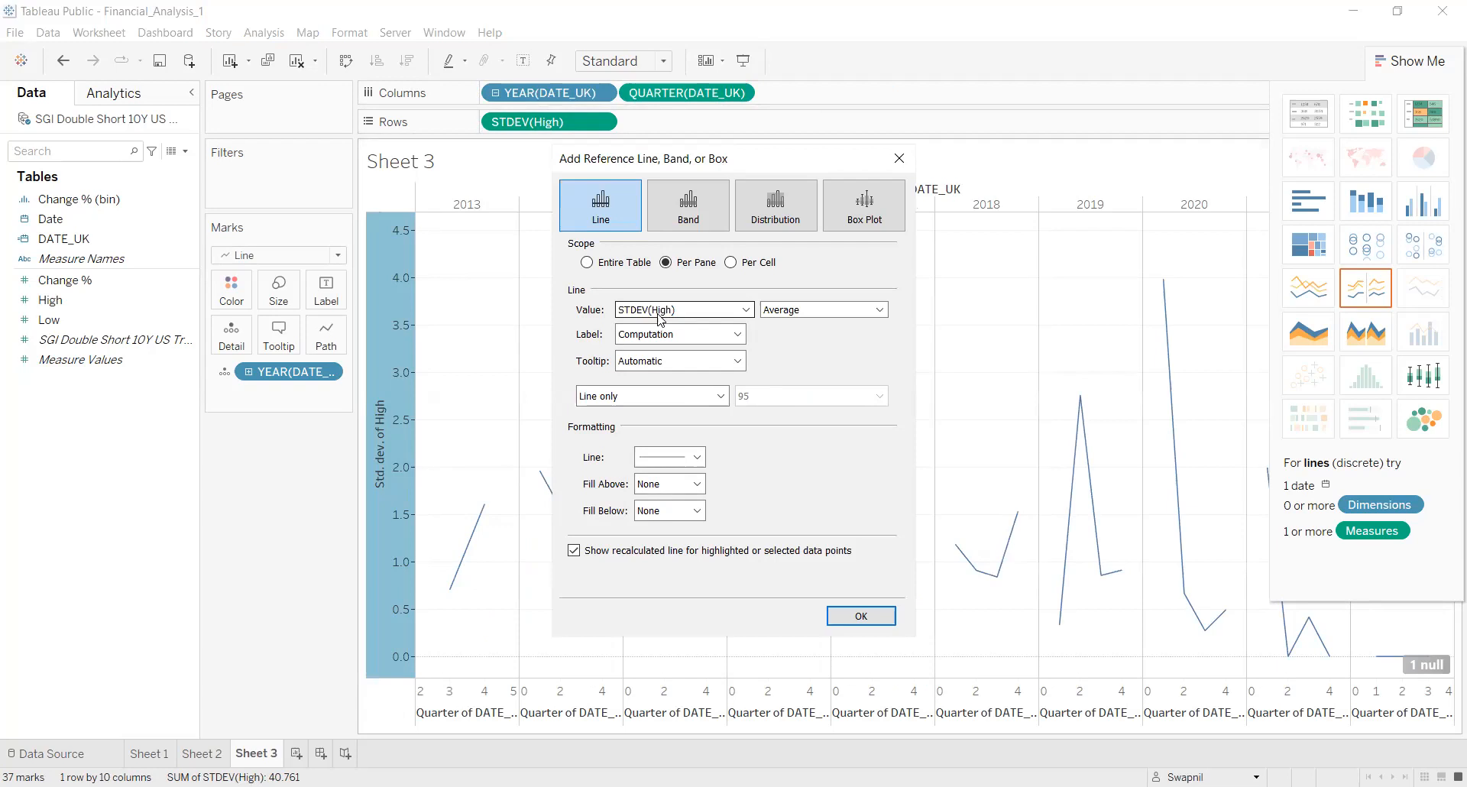
left_click(585, 262)
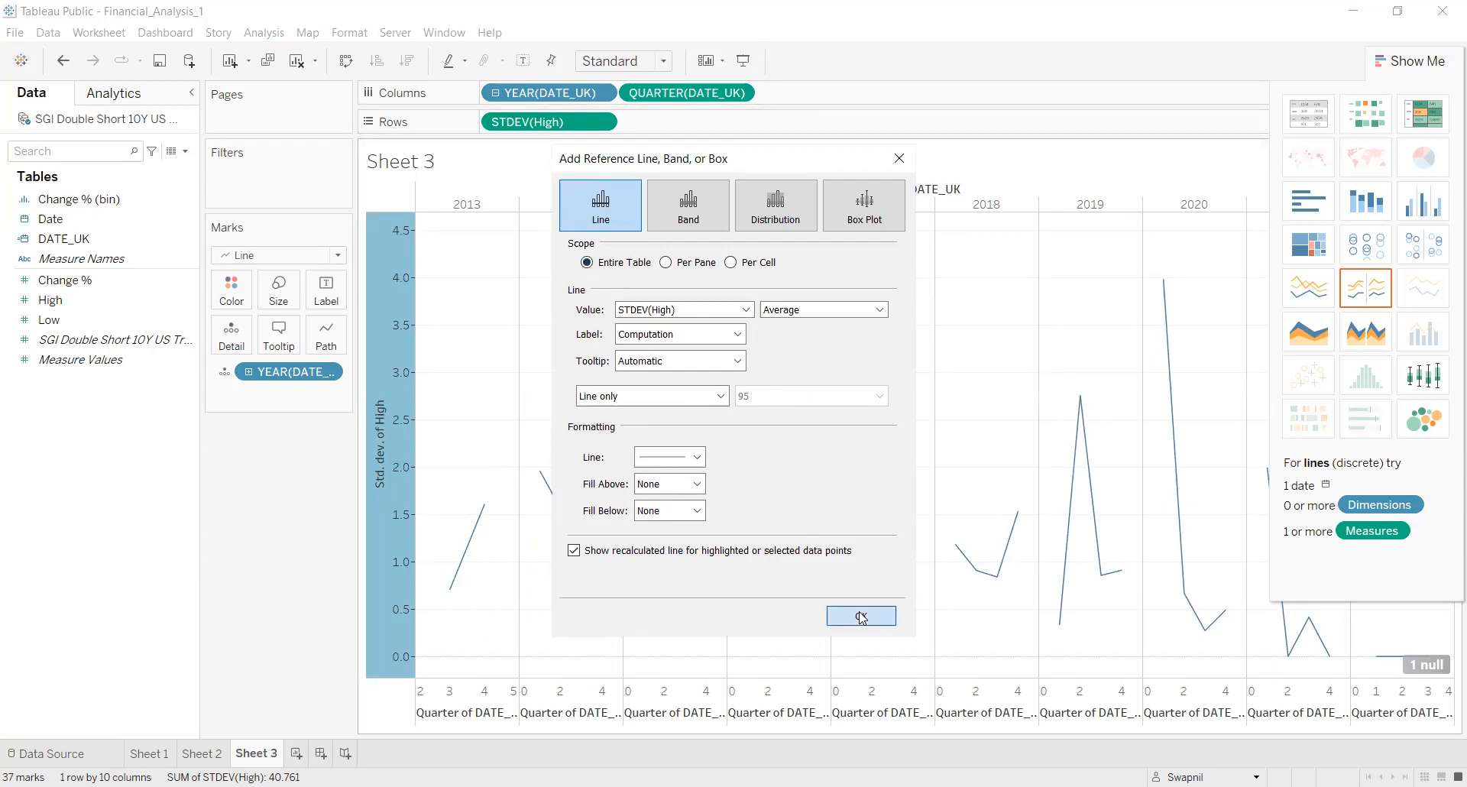
left_click(861, 616)
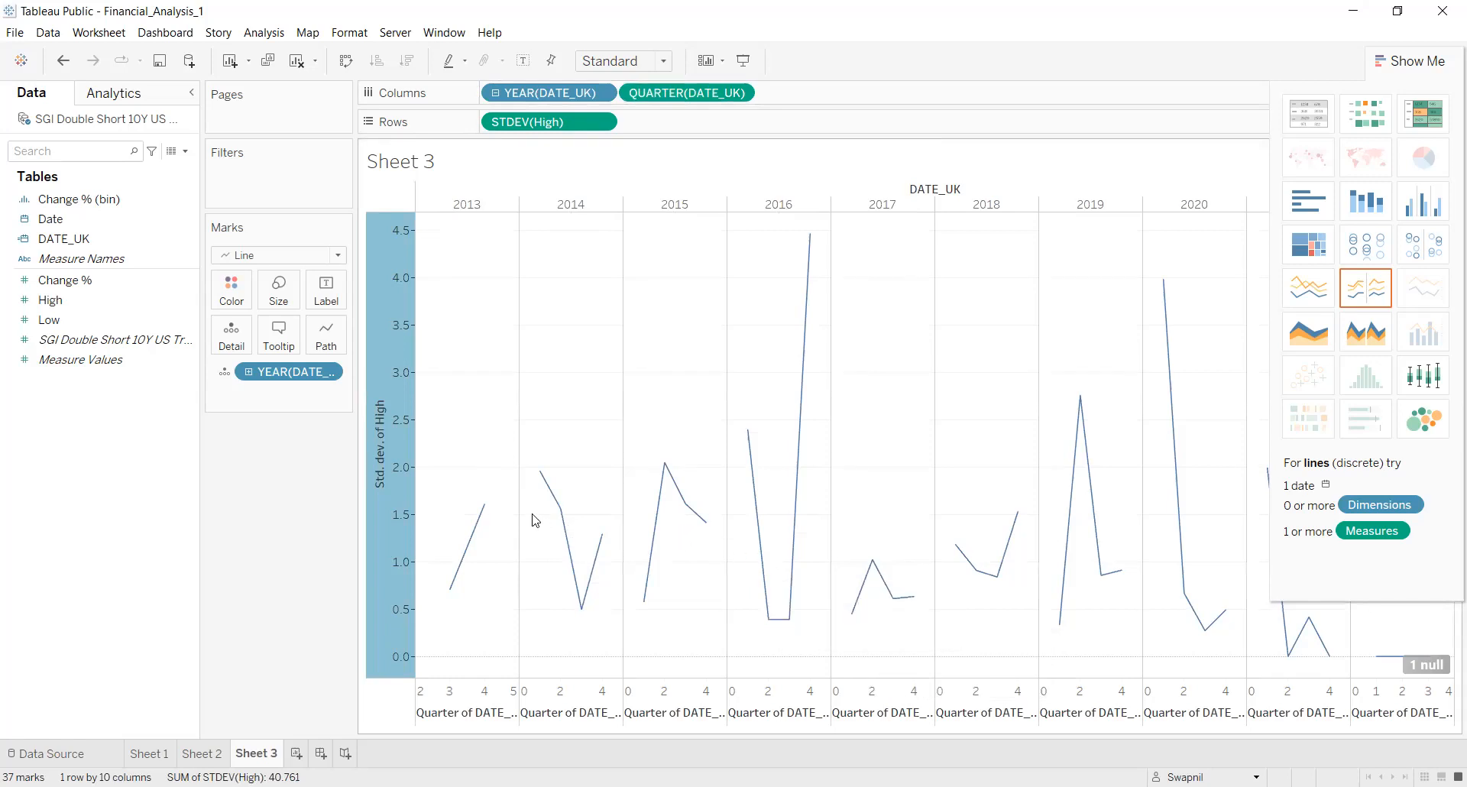
Add a second average reference line of STDEV(High) scoped per pane, and select the 2016 Q2 mark to inspect it
right_click(382, 391)
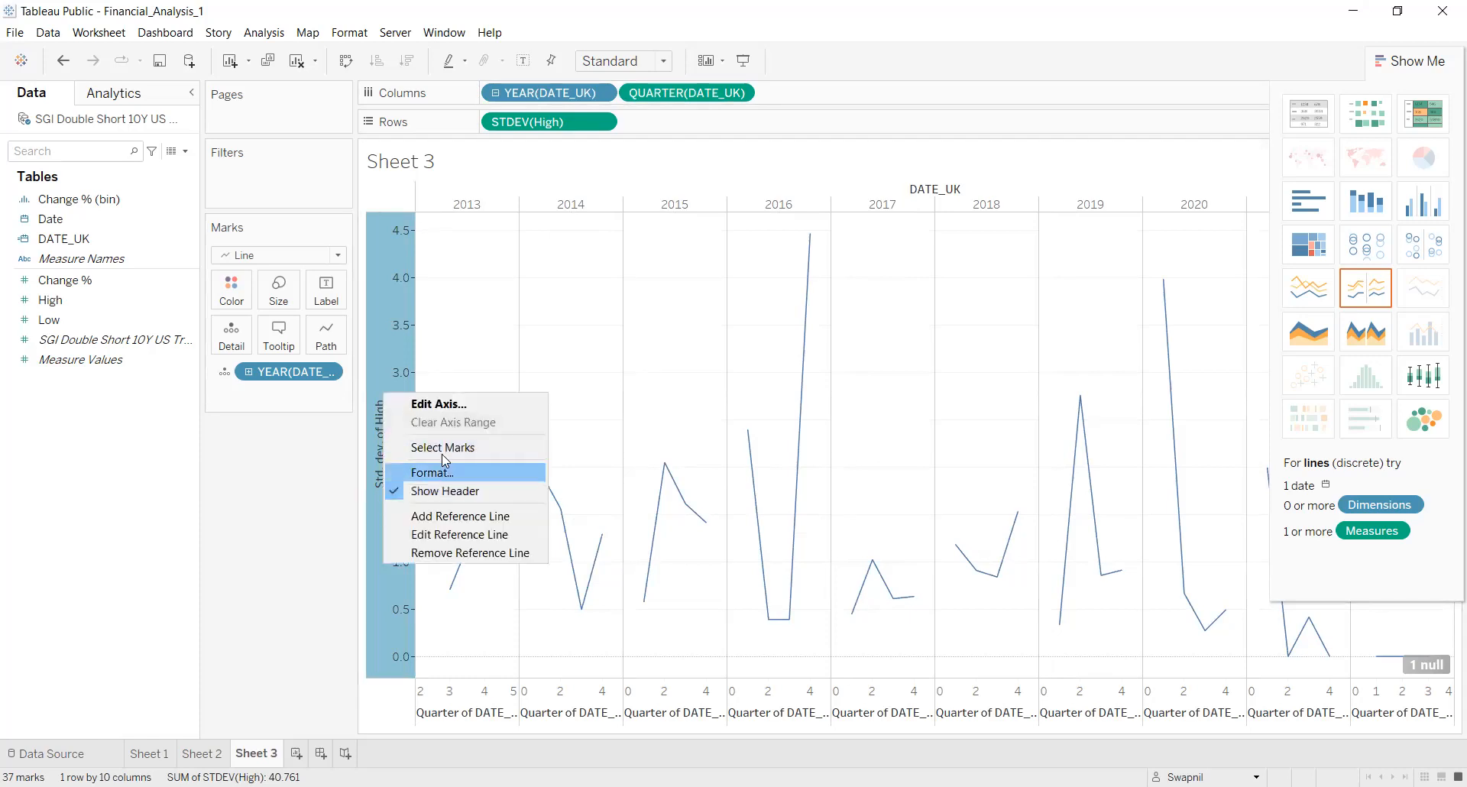
left_click(434, 517)
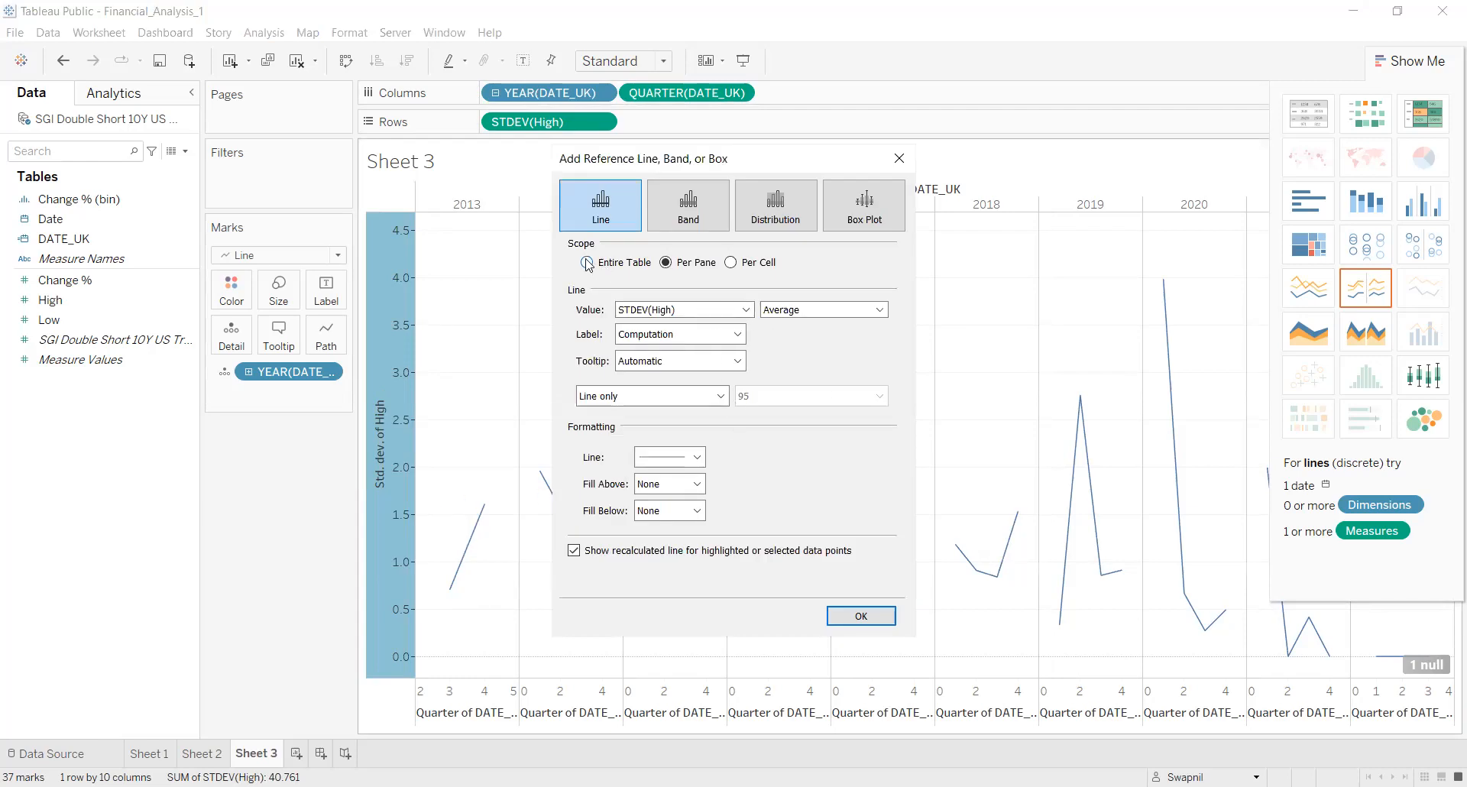
left_click(665, 262)
left_click(862, 617)
left_click(767, 619)
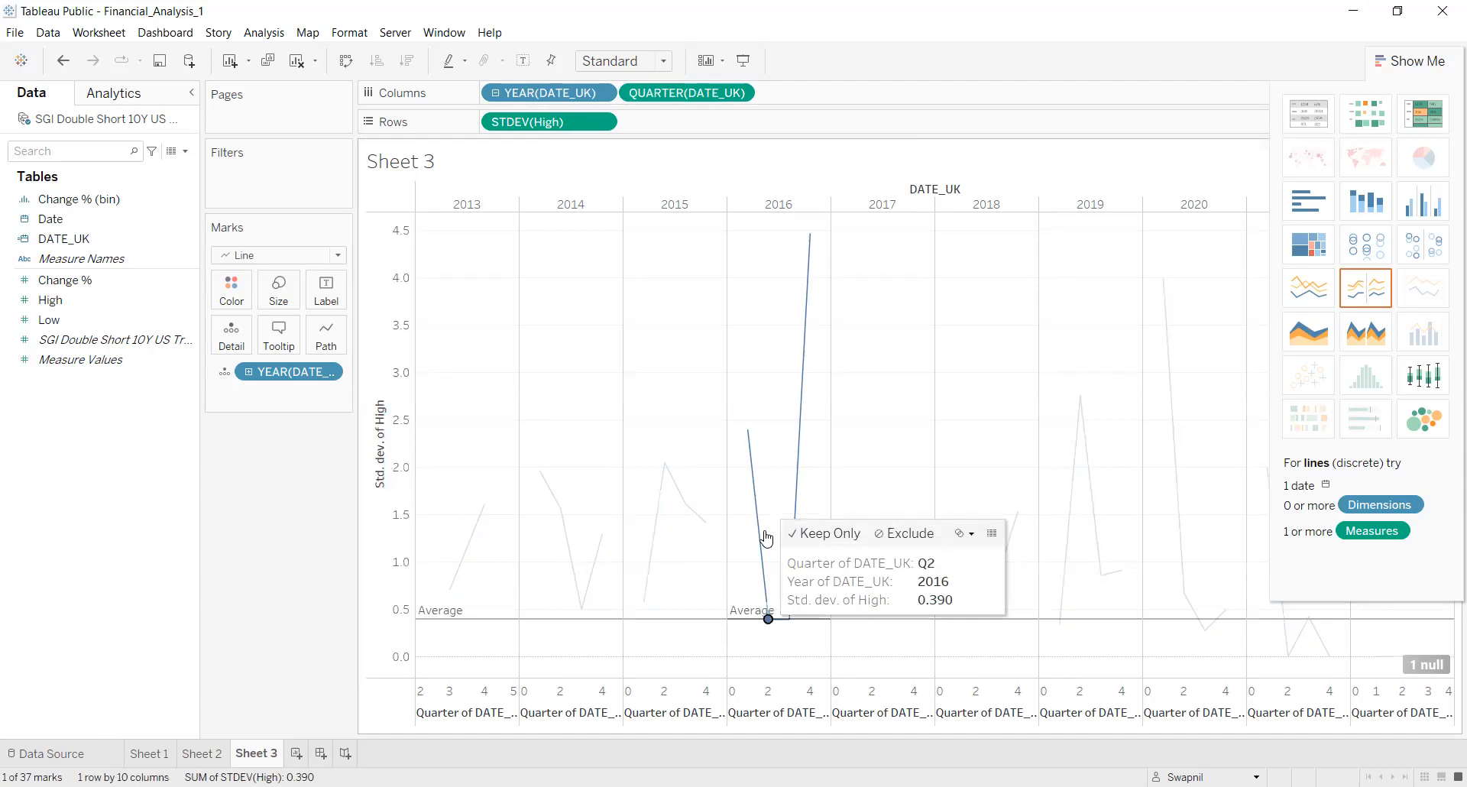
mouse_move(781, 623)
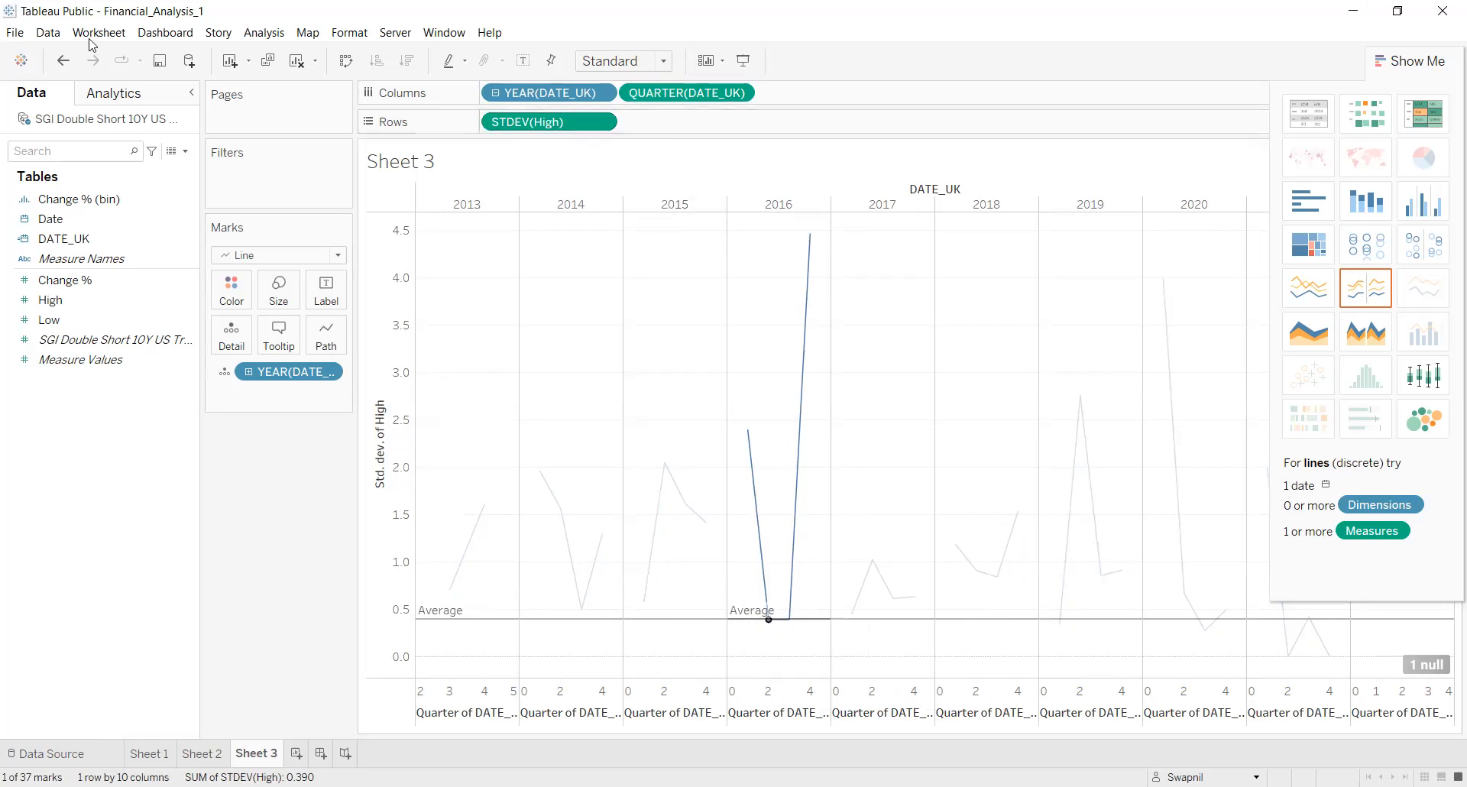
Save the workbook to Tableau Public, and add a new worksheet after Sheet 3
left_click(17, 35)
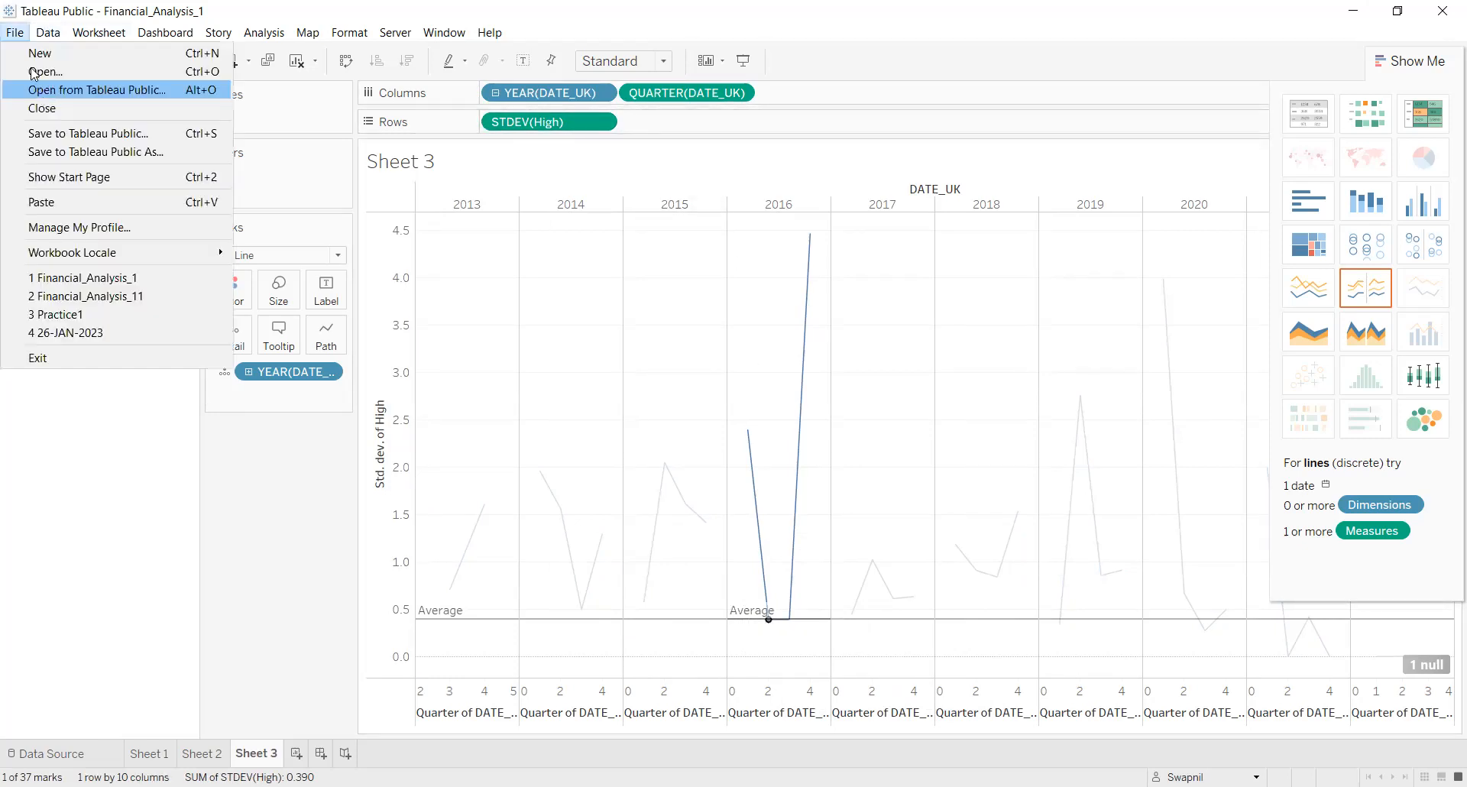
left_click(46, 135)
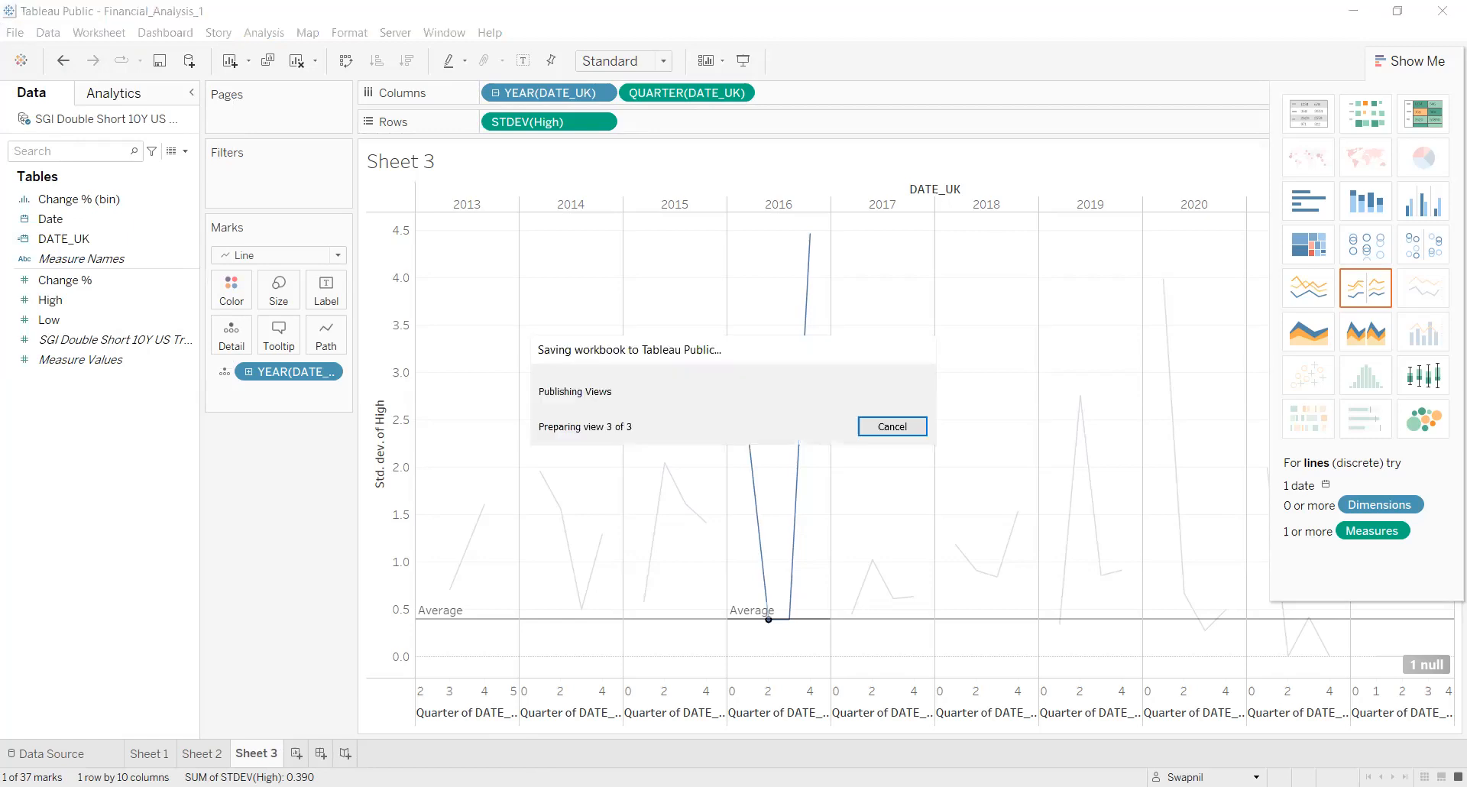
left_click(297, 754)
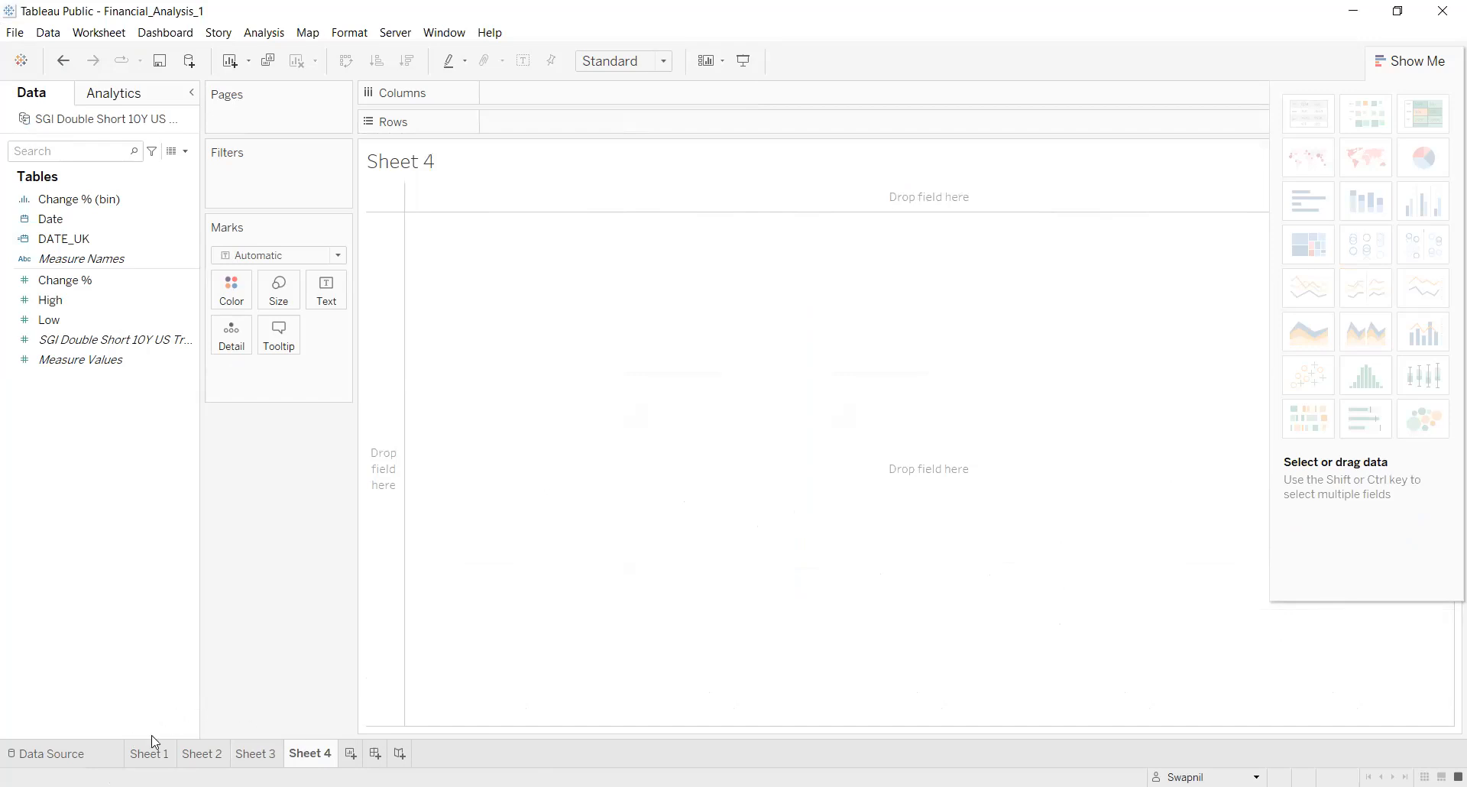
left_click_drag(309, 753, 113, 740)
Plot the sum of High on Sheet 4's rows against the sum of Low on its columns, with Bar marks
left_click(73, 308)
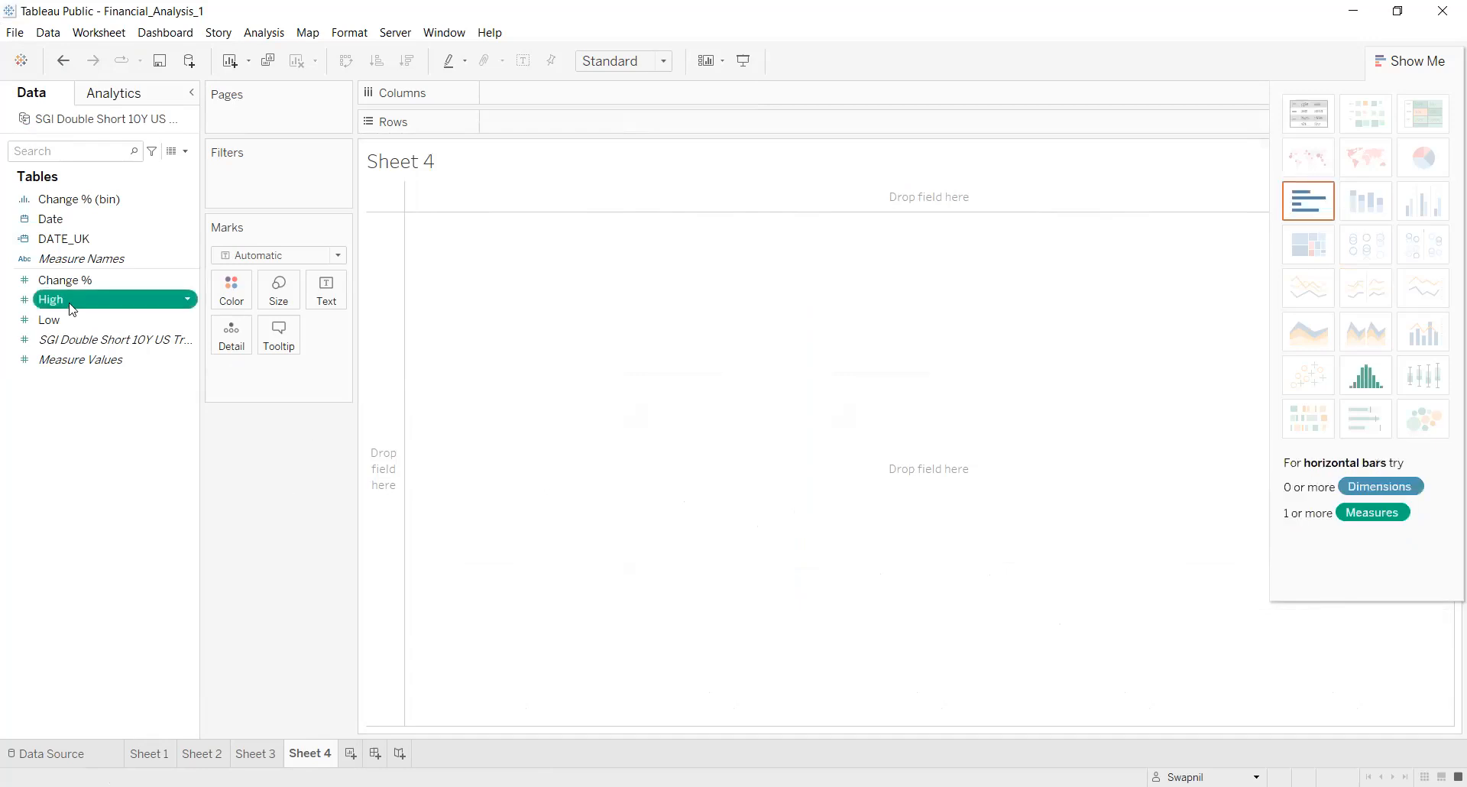
double_click(73, 308)
left_click(61, 320)
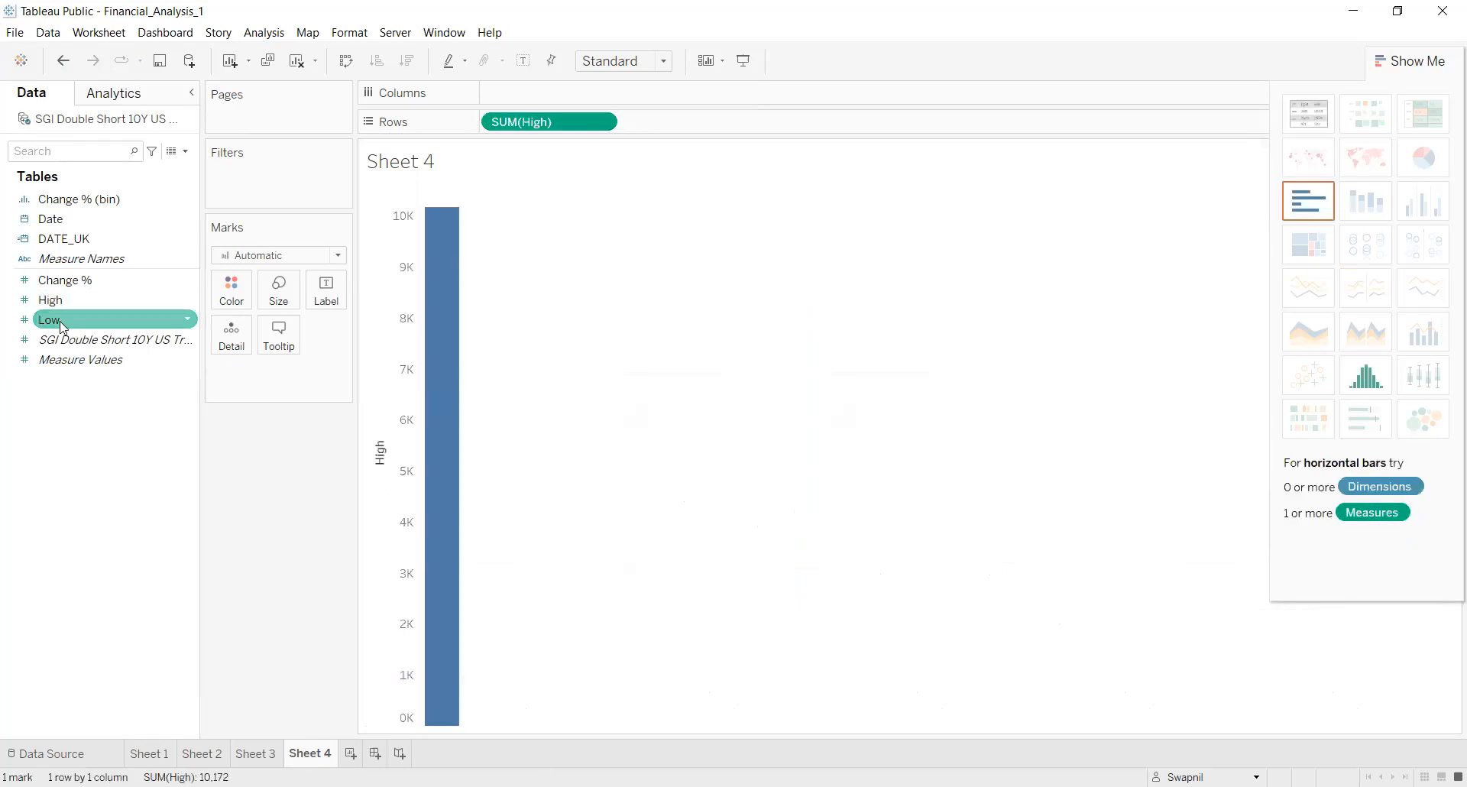
double_click(61, 321)
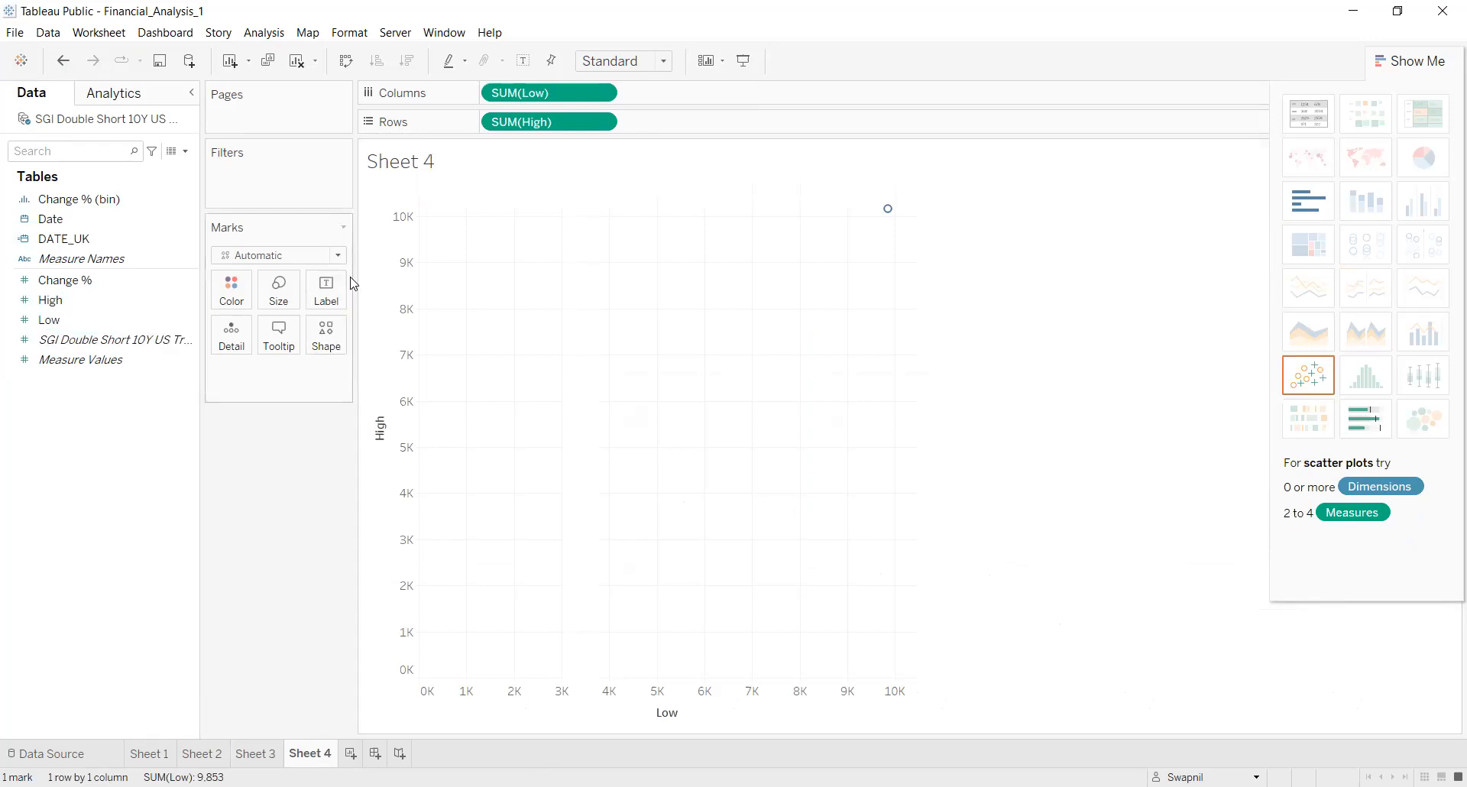
left_click(555, 120)
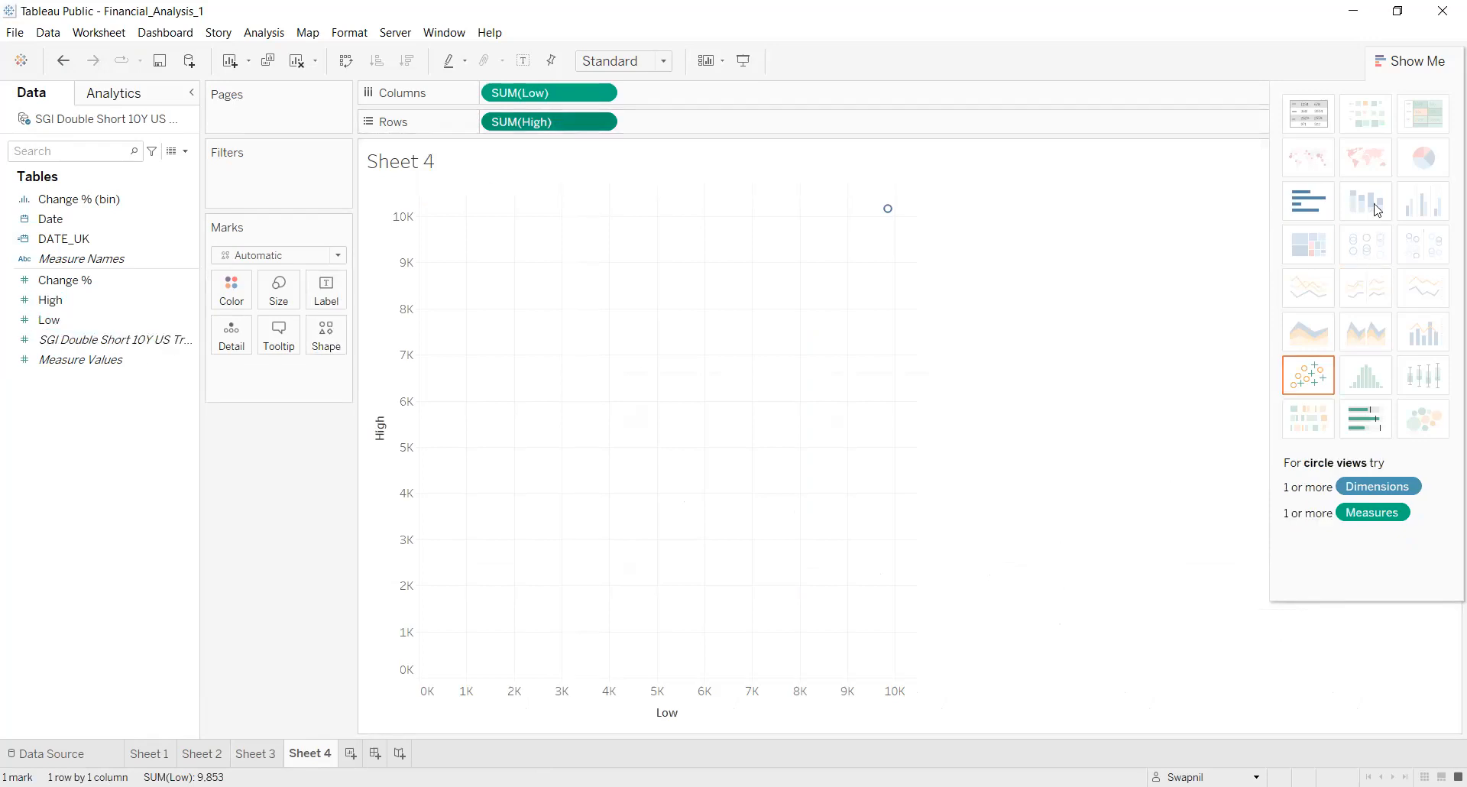
left_click(302, 259)
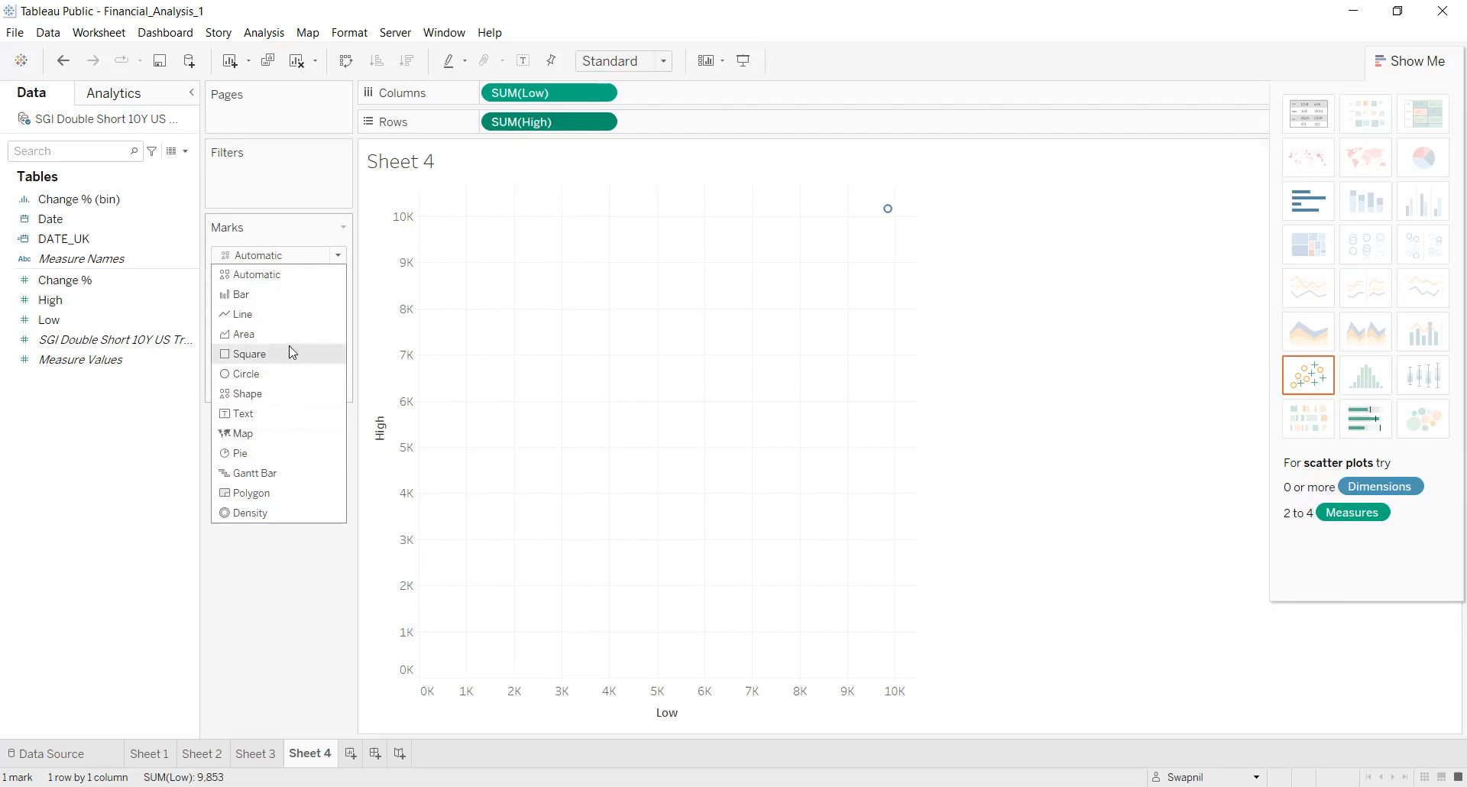
left_click(276, 302)
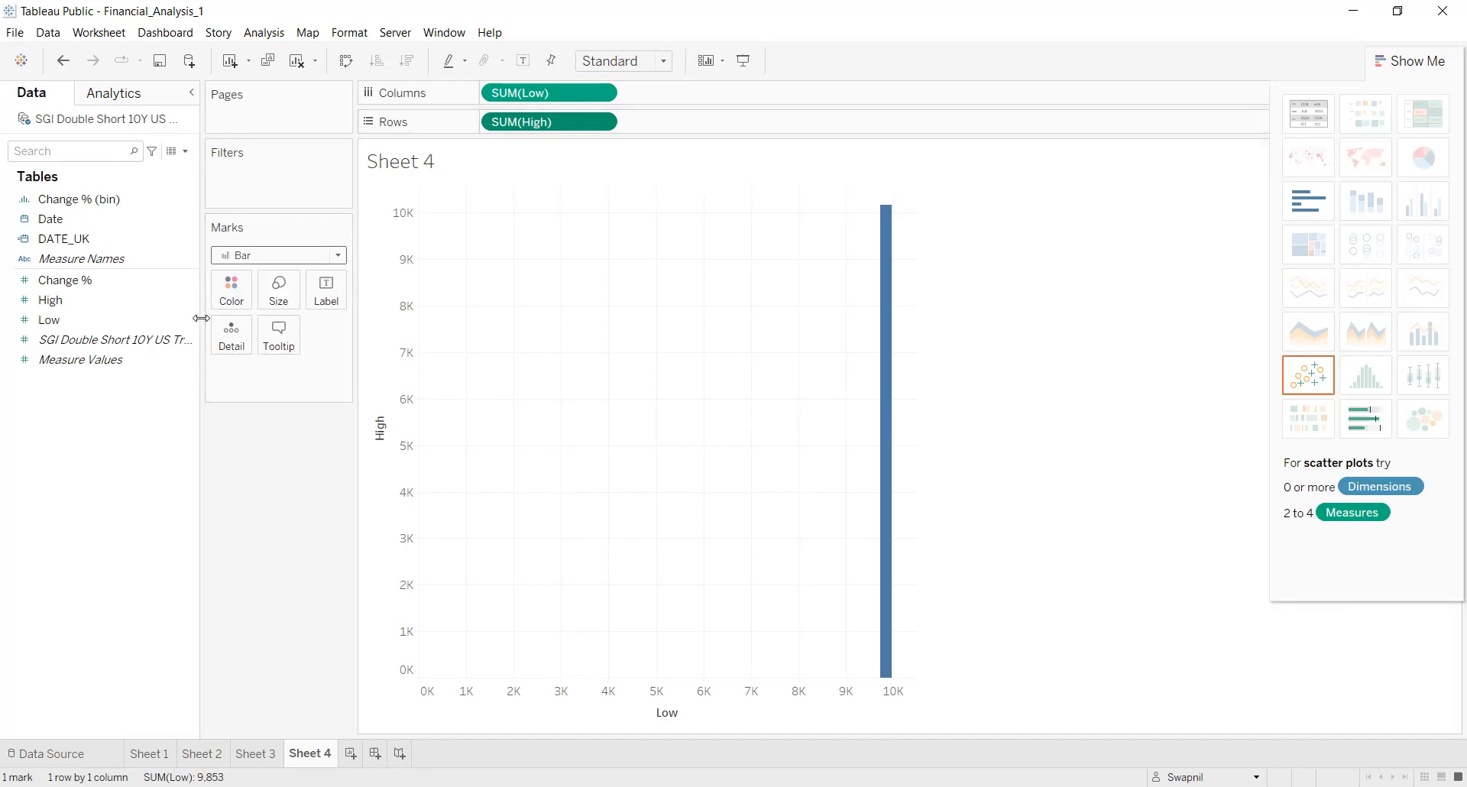
Place Date by year on Sheet 4's columns ahead of SUM(Low), and move SUM(Low) to the rows after SUM(High)
left_click(110, 222)
left_click_drag(109, 223, 527, 84)
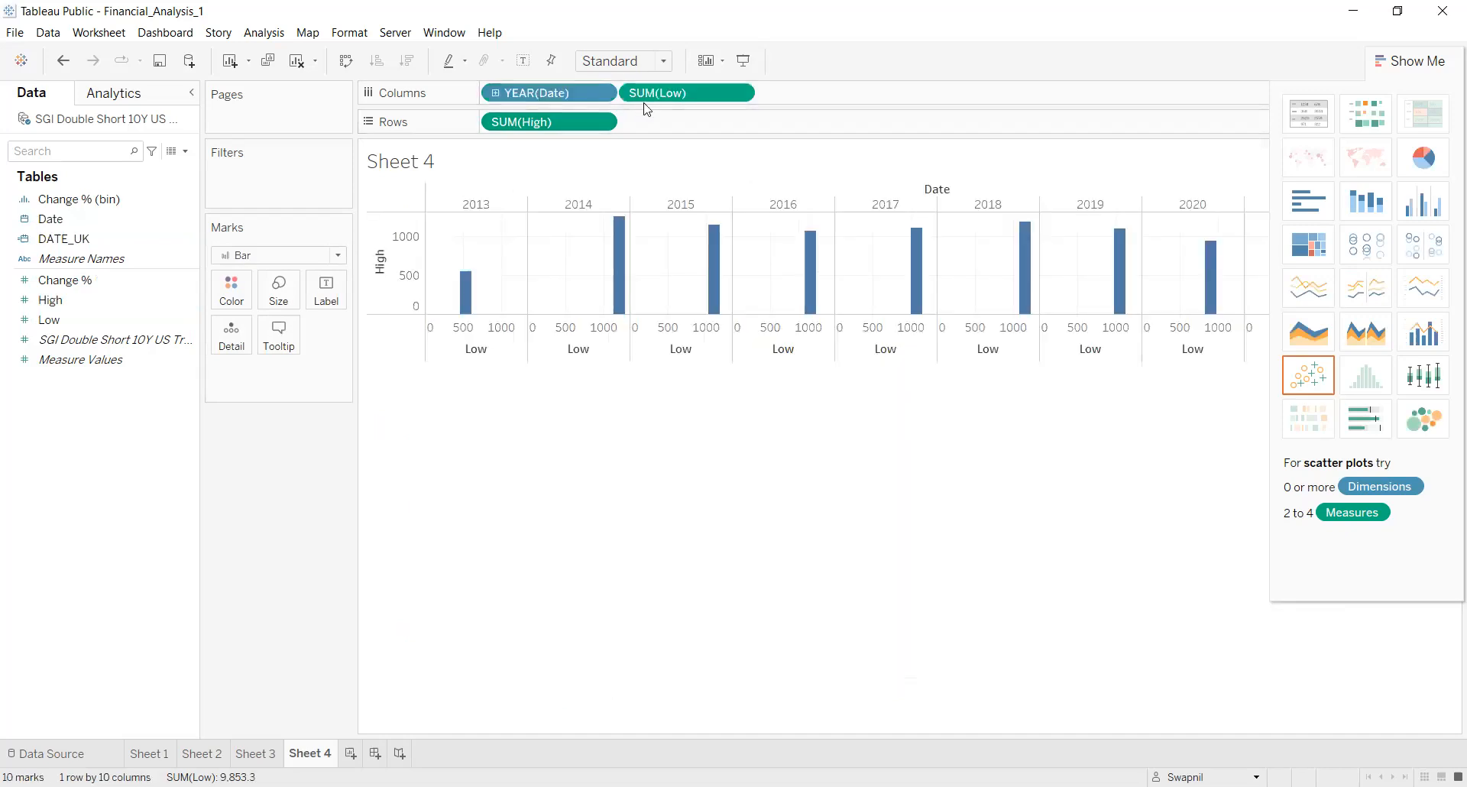
left_click_drag(651, 120, 631, 130)
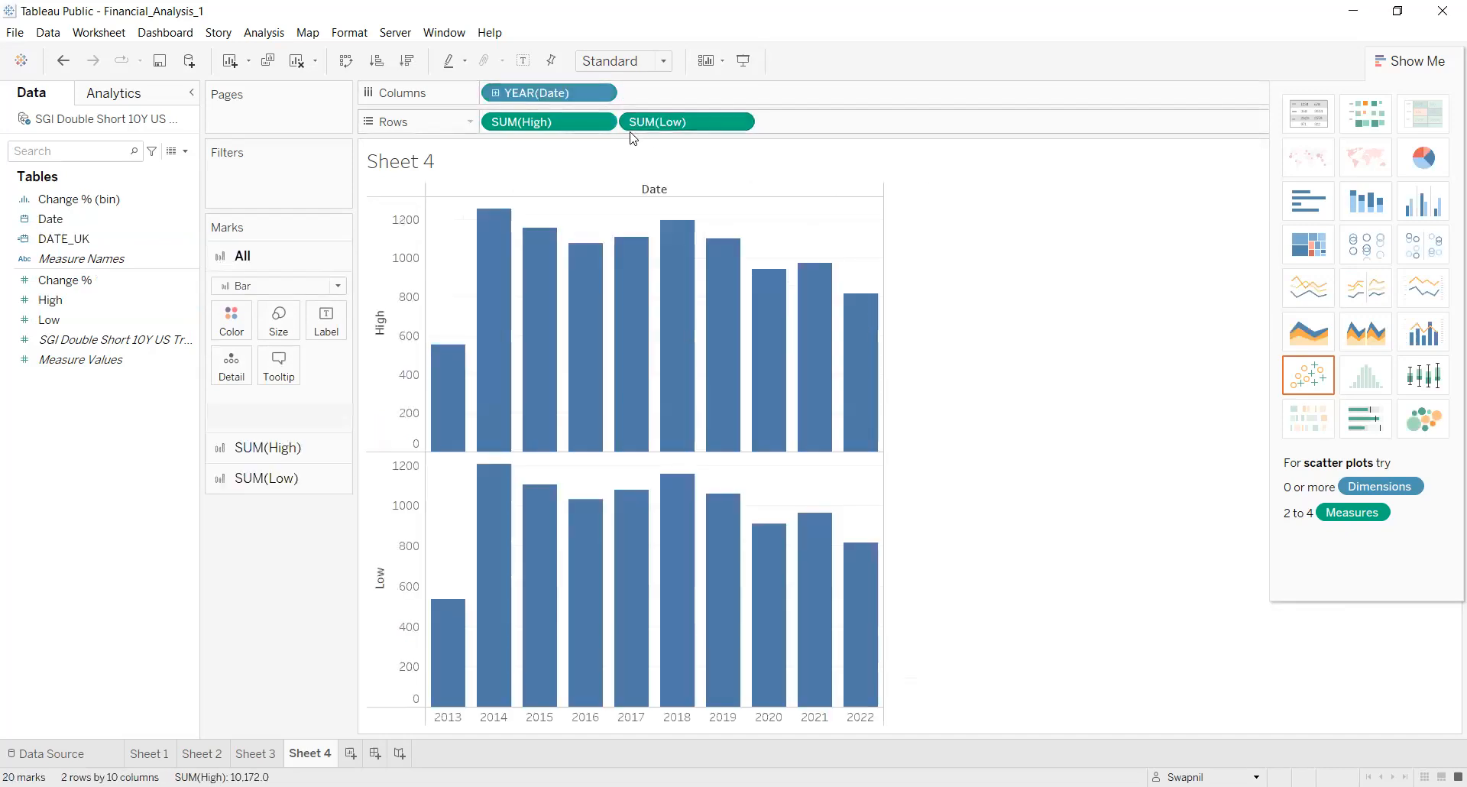
Expand Date on Sheet 4's columns to quarters and months, and inspect the values of the High bars
left_click(496, 93)
left_click(633, 93)
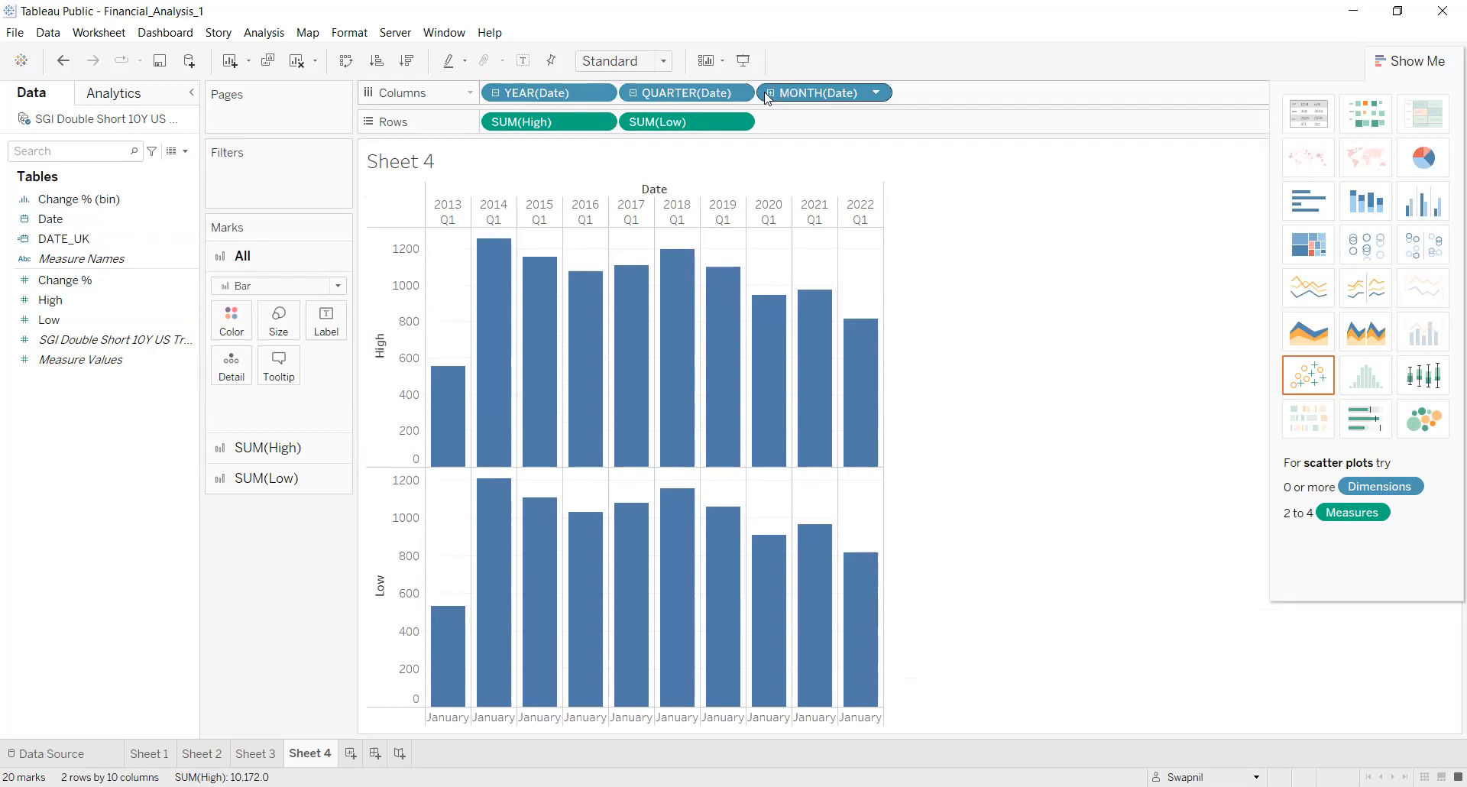
mouse_move(701, 306)
mouse_move(633, 307)
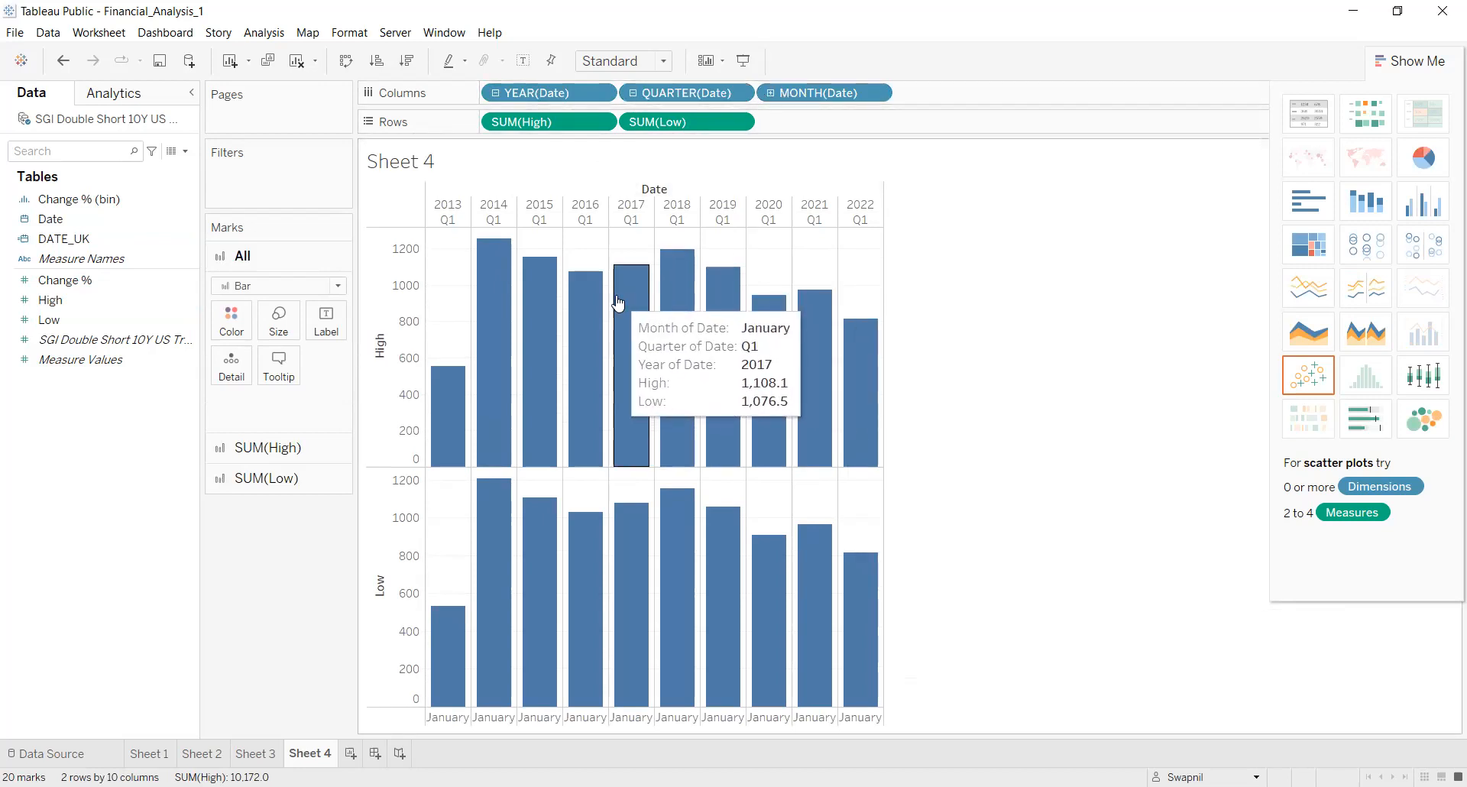
mouse_move(477, 274)
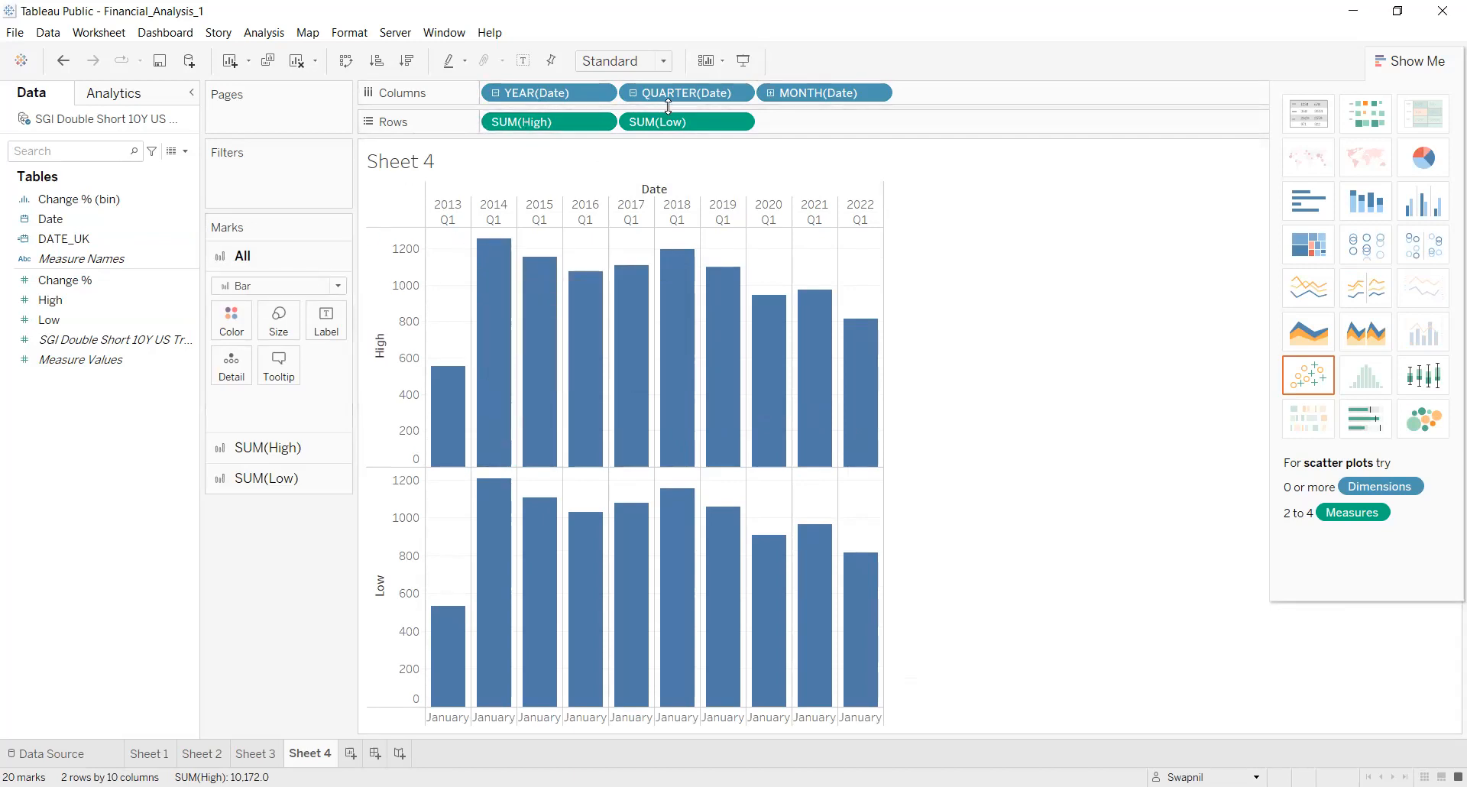
Remove the year level of Date from Sheet 4's columns
left_click(602, 92)
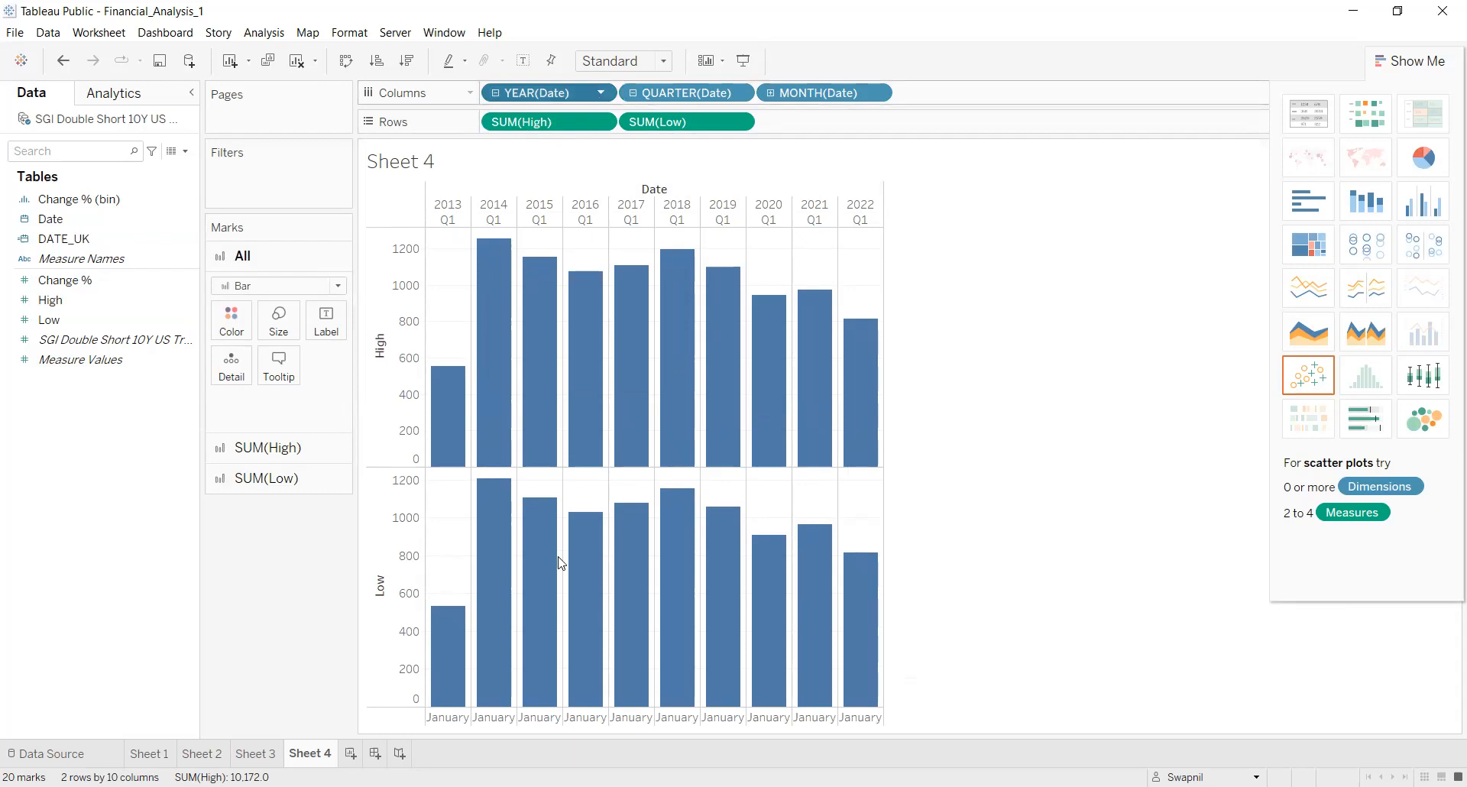
left_click(539, 730)
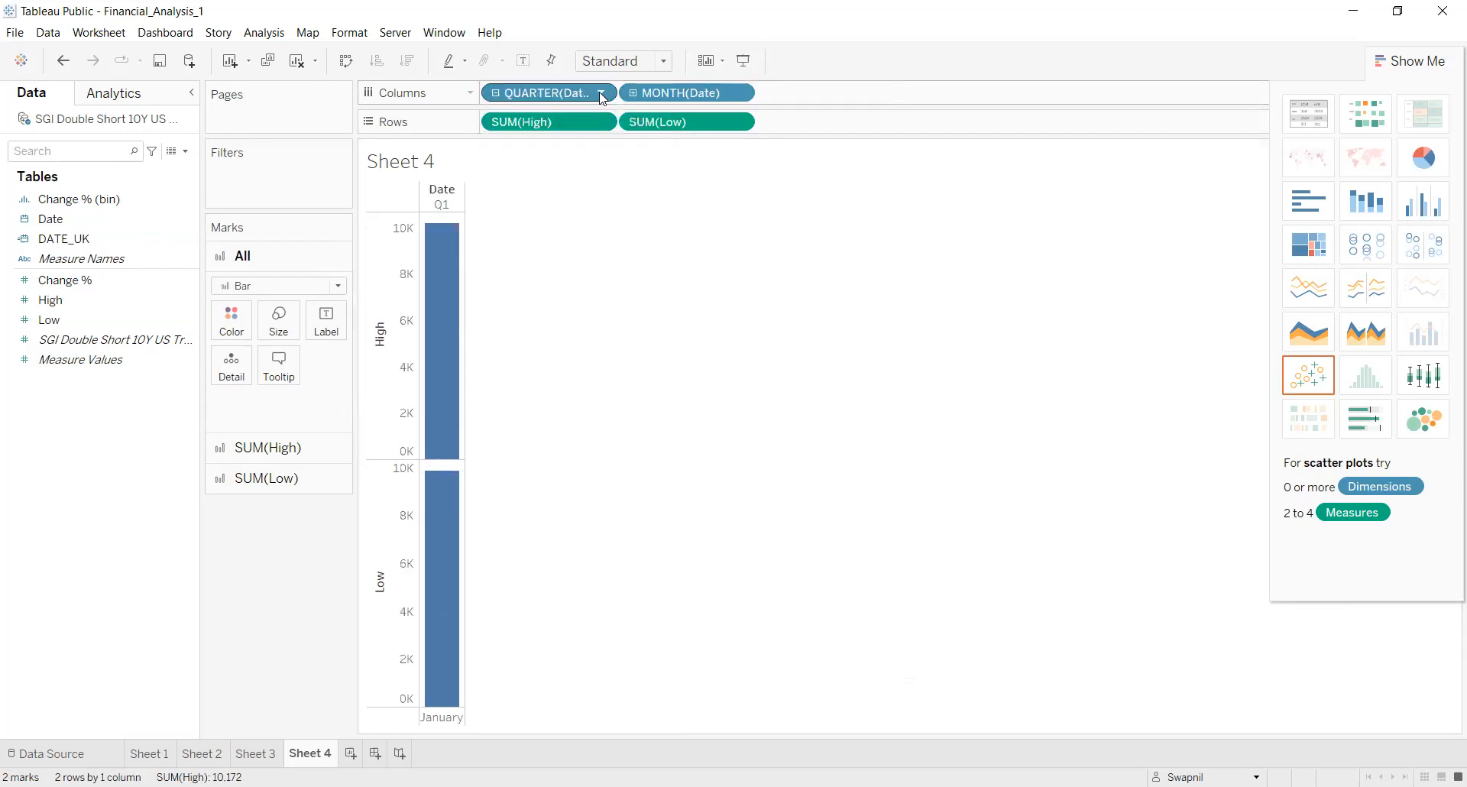
Remove the remaining quarter and month levels of Date from Sheet 4's columns
left_click(602, 93)
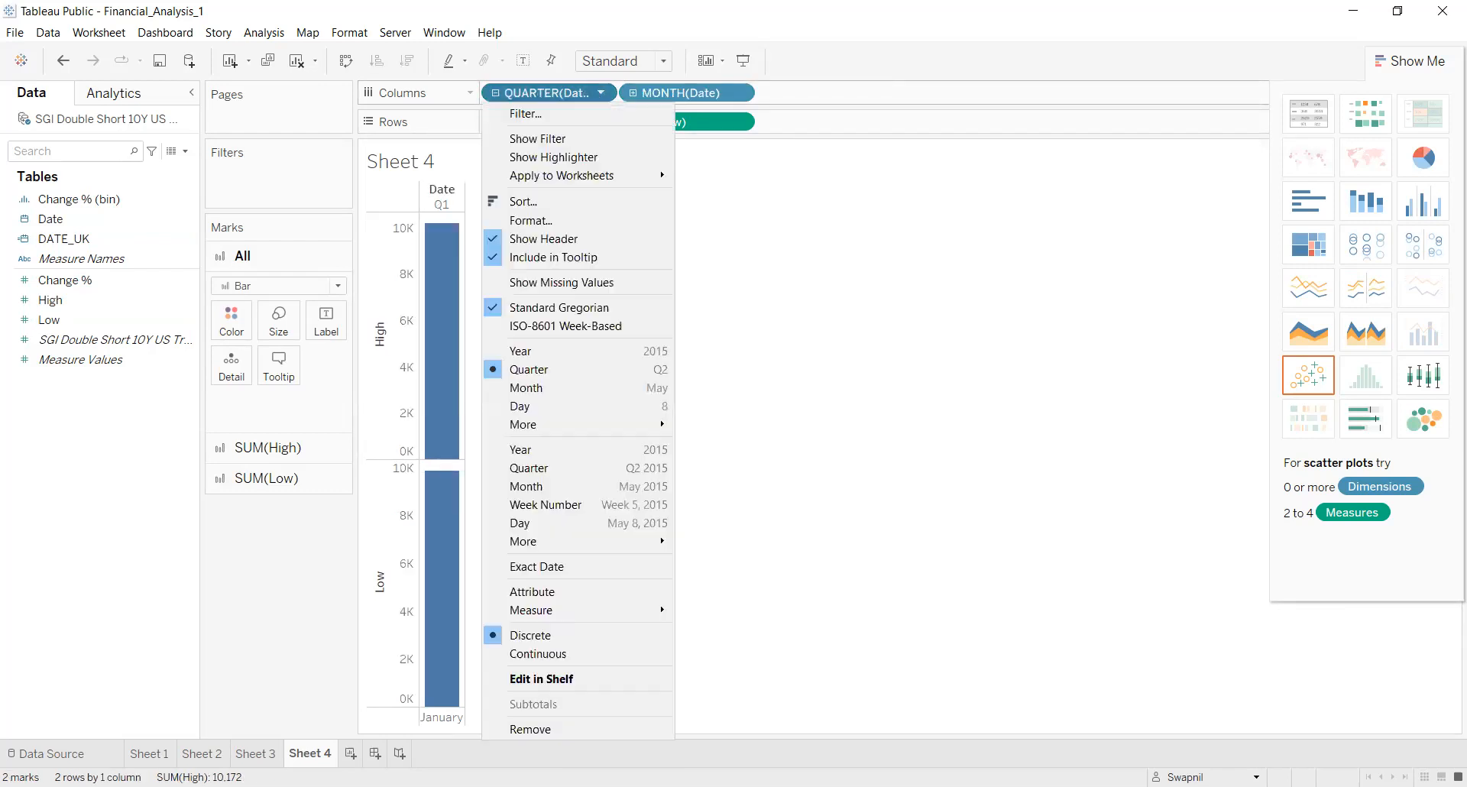
left_click(550, 730)
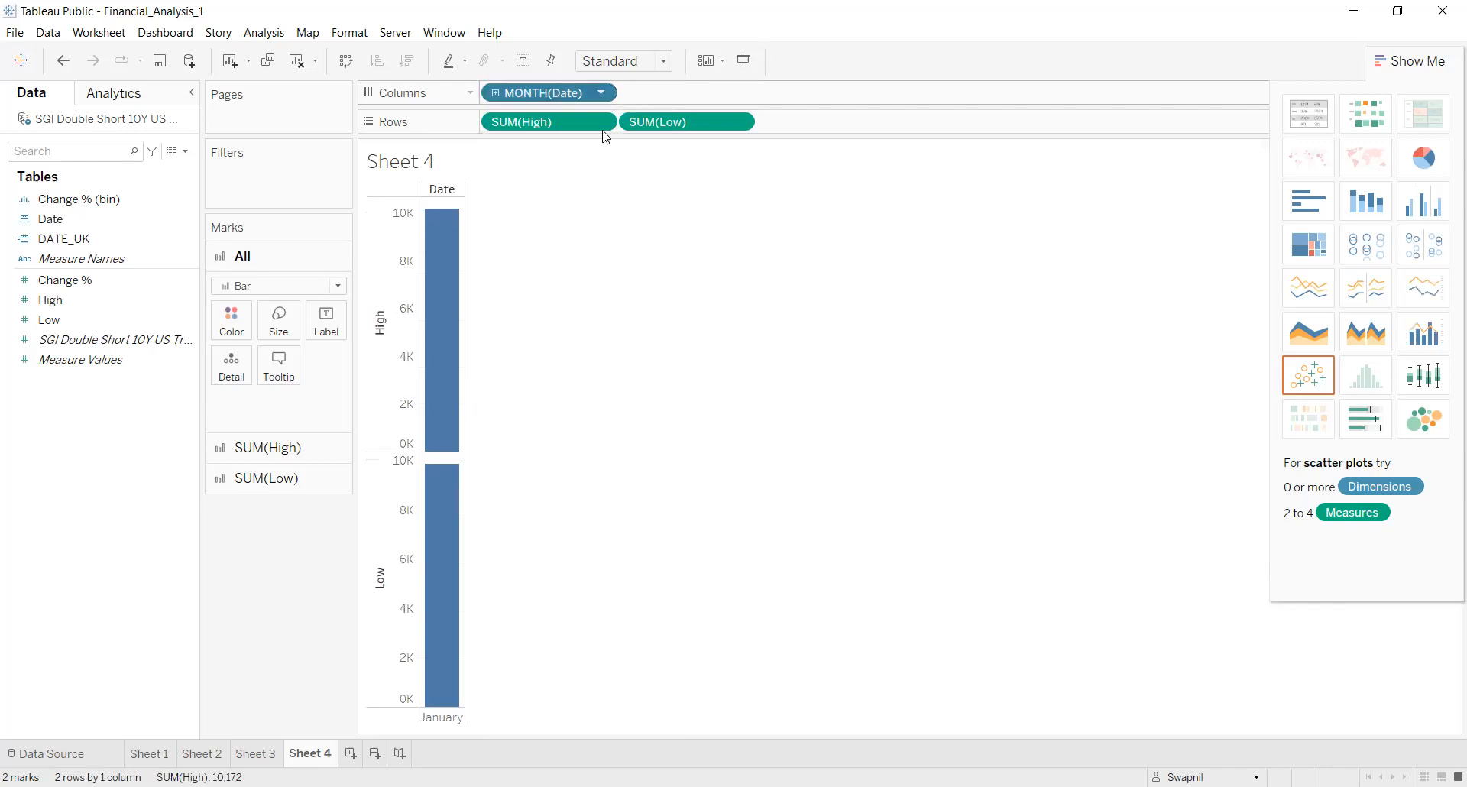
left_click(602, 93)
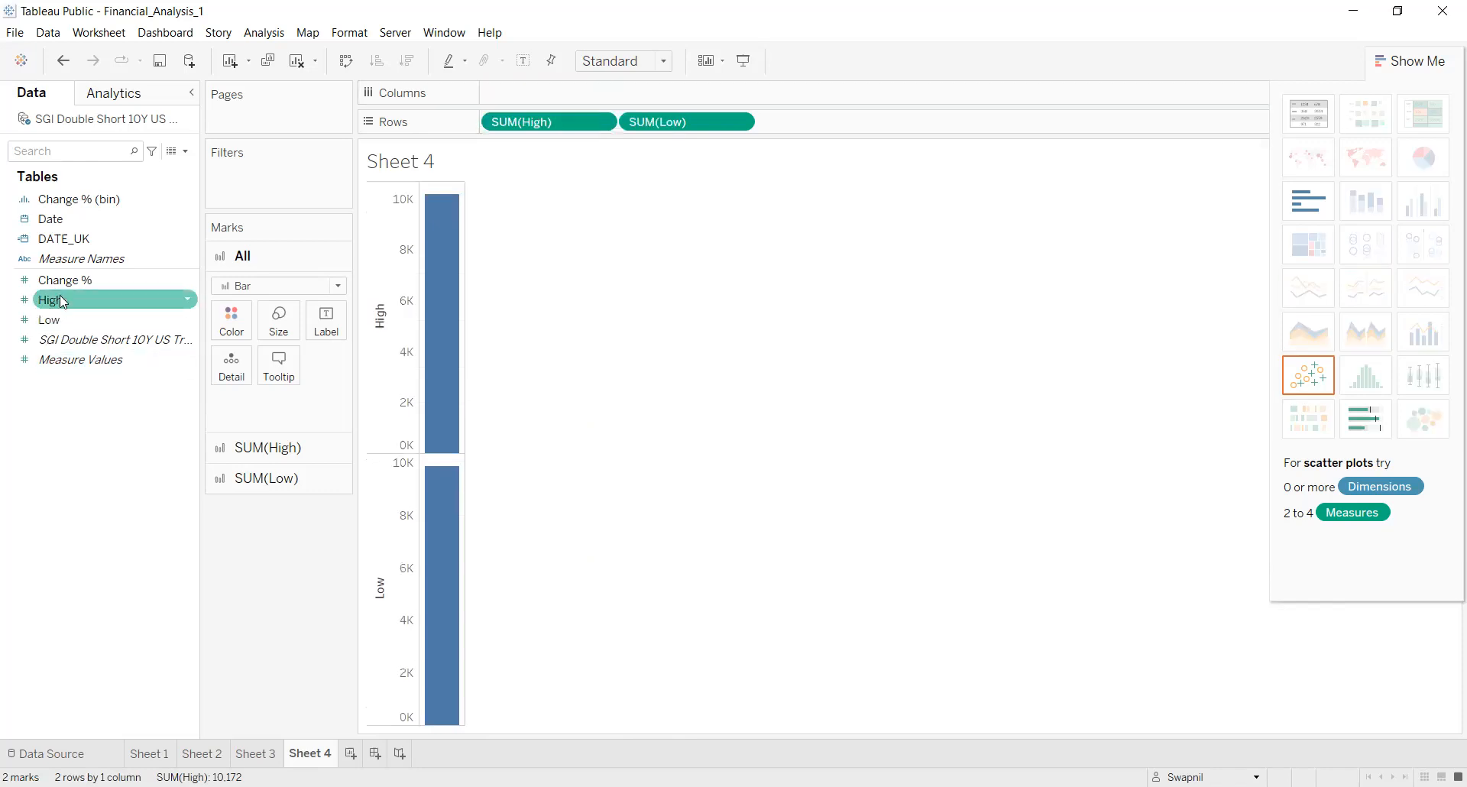
Place DATE_UK on Sheet 4's columns, expand it to quarters and months, and combine Low with High as a dual axis
left_click_drag(134, 240, 545, 102)
left_click(496, 93)
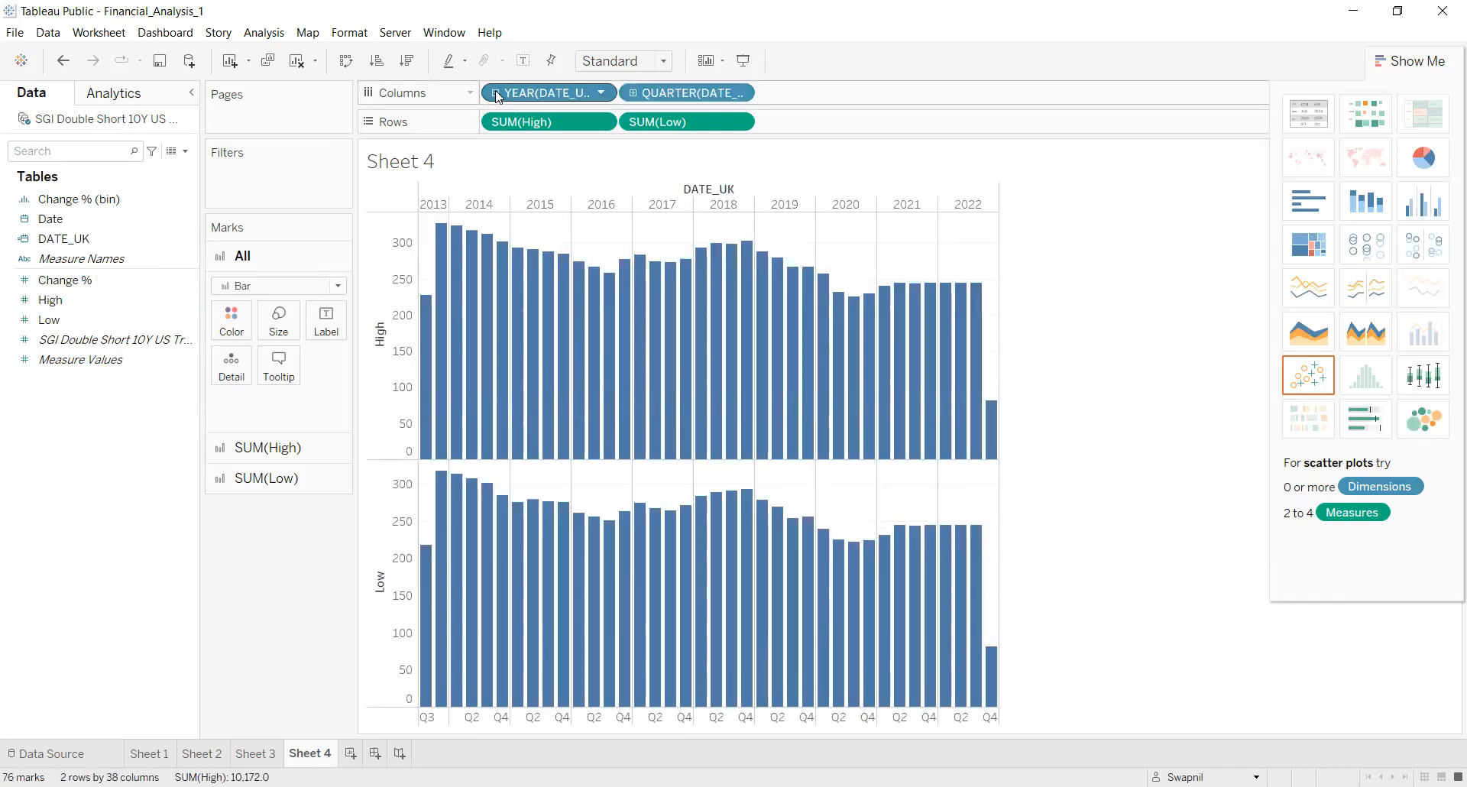
left_click(633, 93)
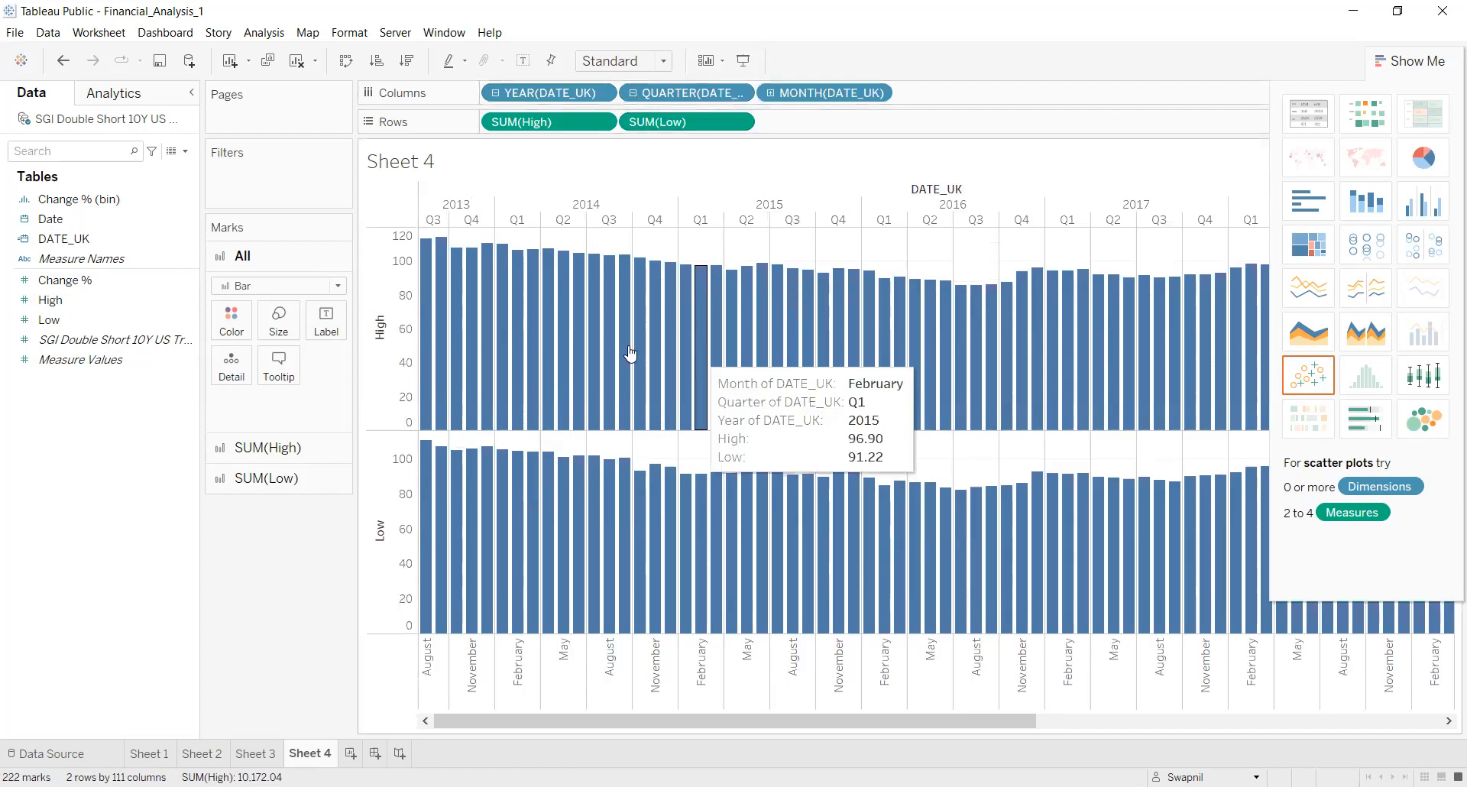
right_click(404, 506)
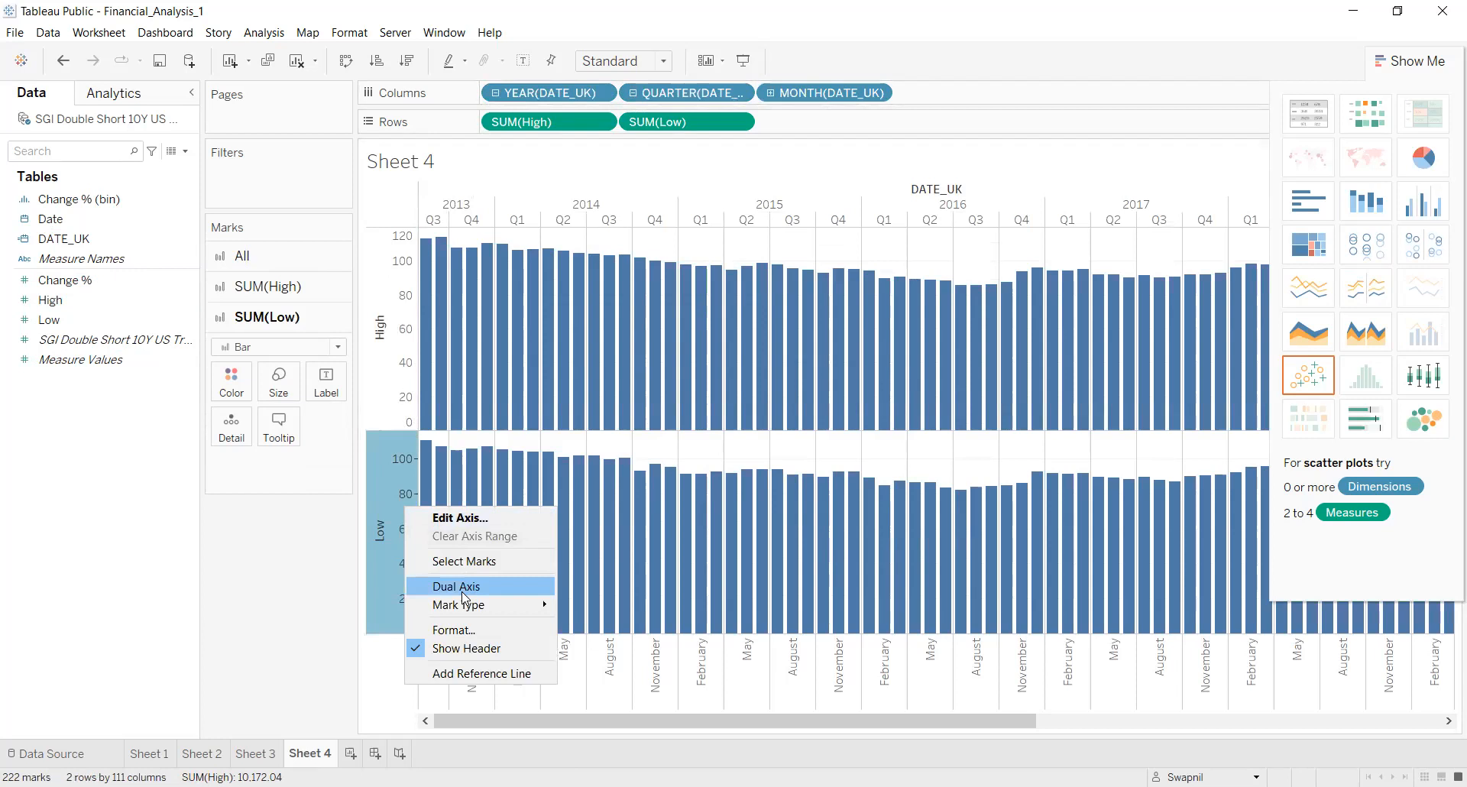
left_click(464, 586)
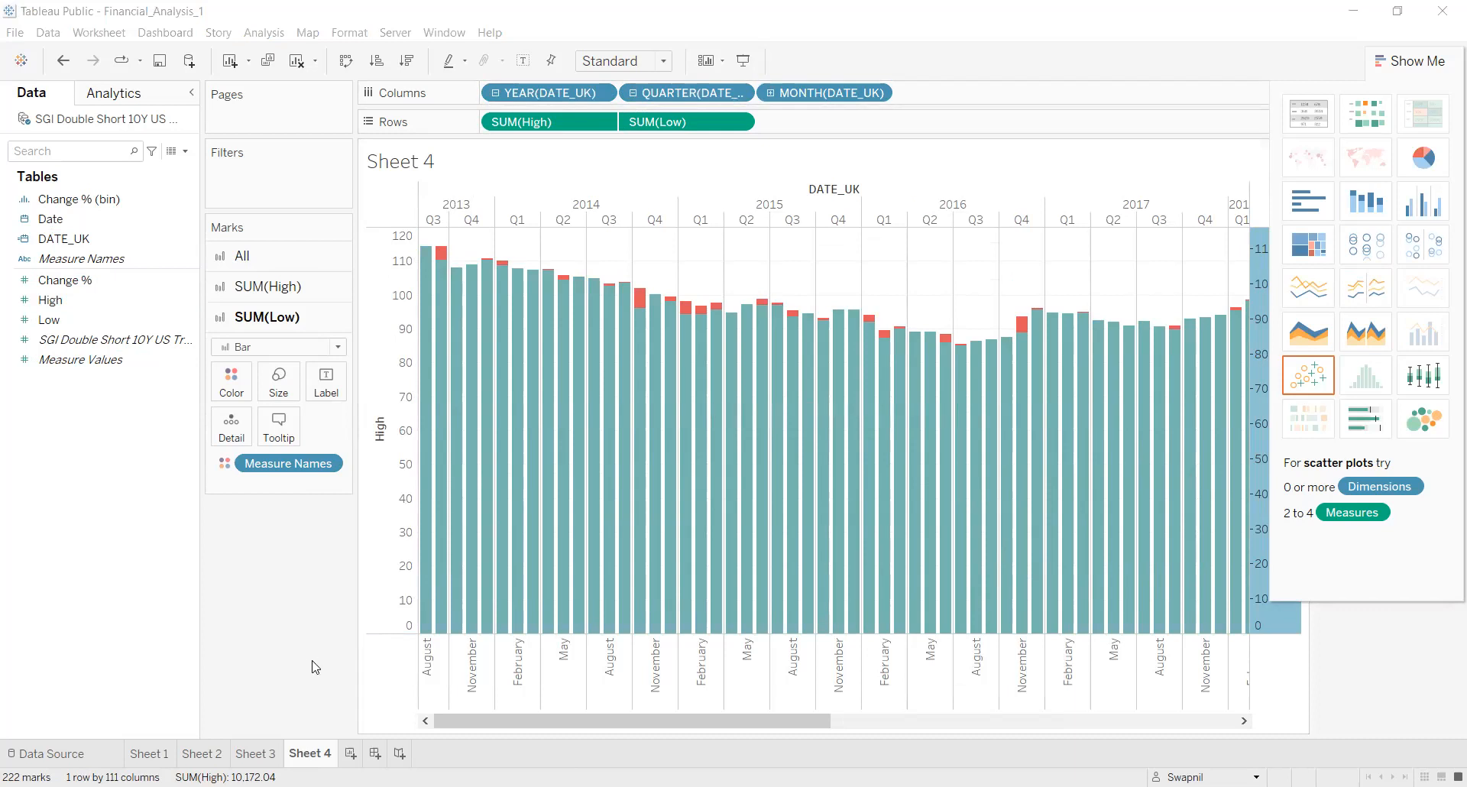
Move Sheet 4 ahead of Sheet 1 and save the workbook to Tableau Public
mouse_move(318, 761)
left_mouse_down()
mouse_move(116, 747)
mouse_move(133, 757)
left_mouse_up()
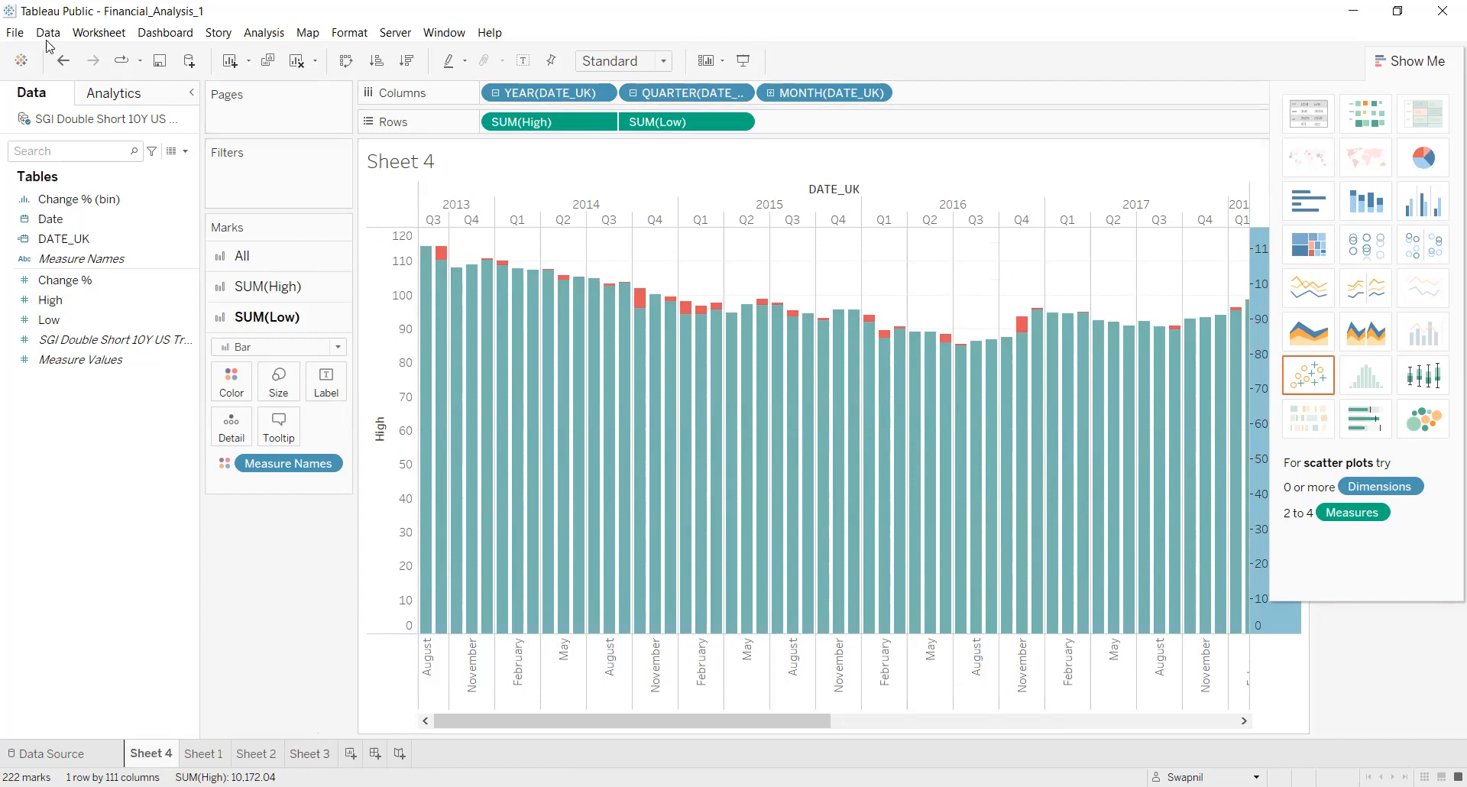
left_click(14, 35)
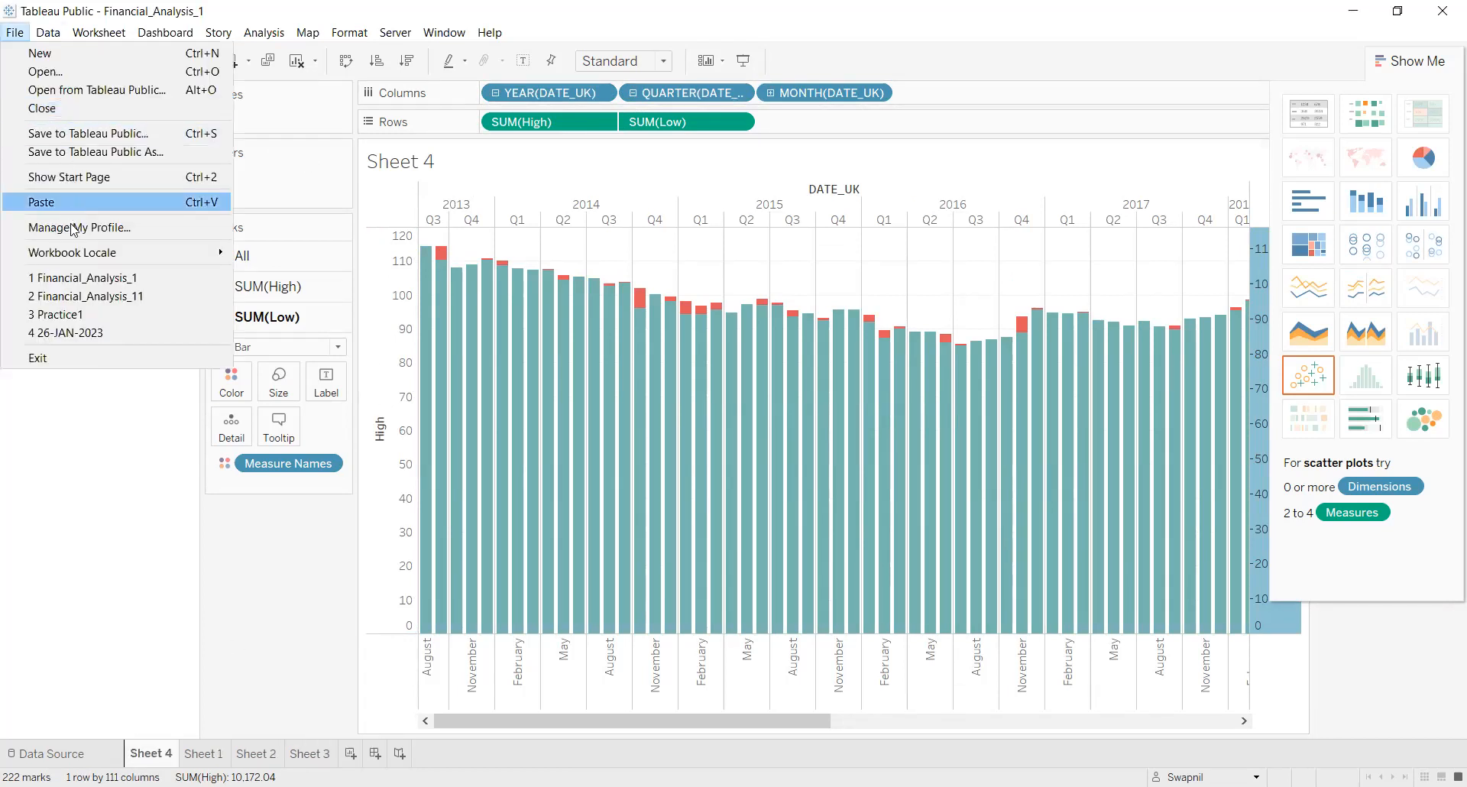
left_click(74, 137)
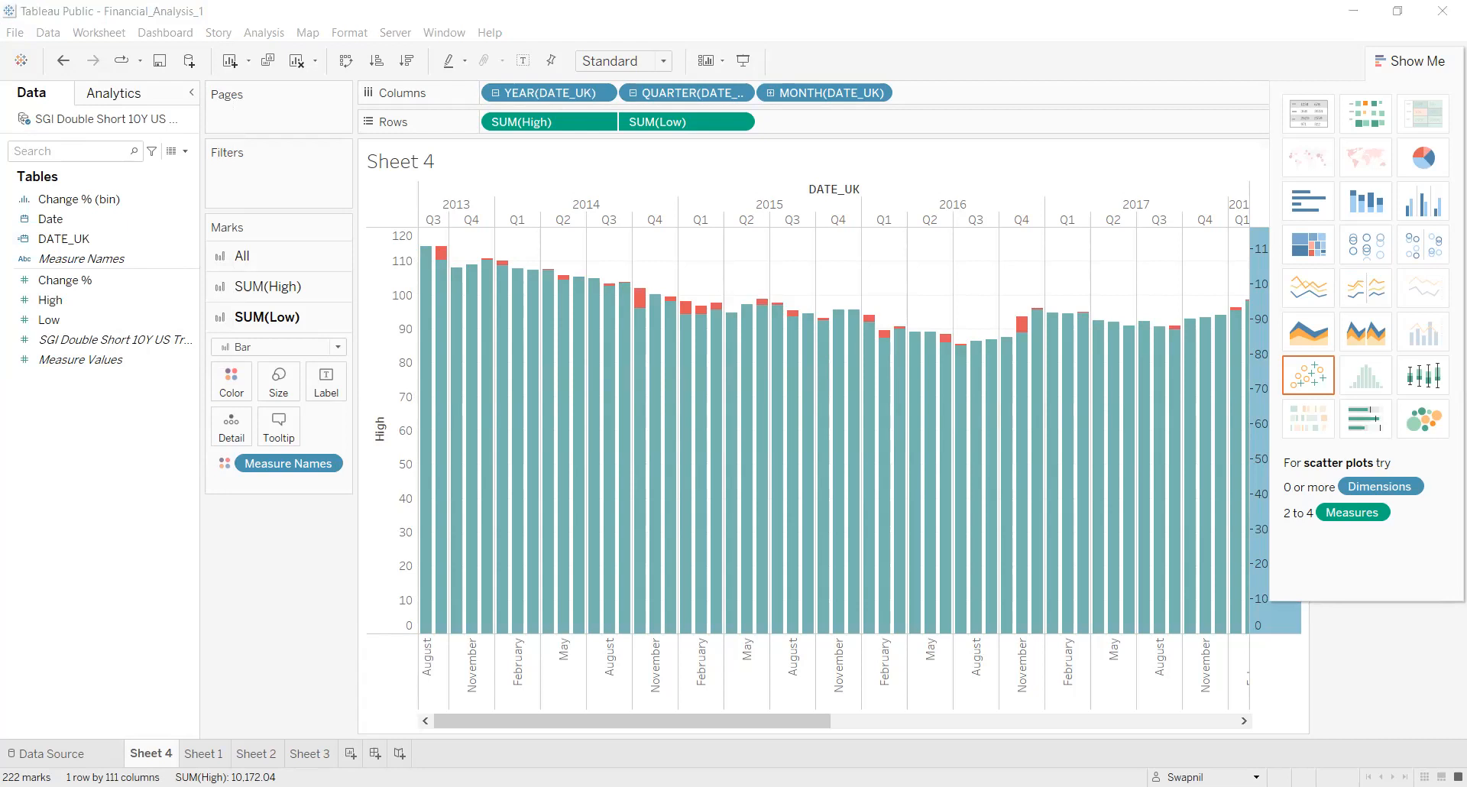
Add a new worksheet, Sheet 5, and plot the sum of High on its columns against the sum of Low on its rows
left_click(350, 753)
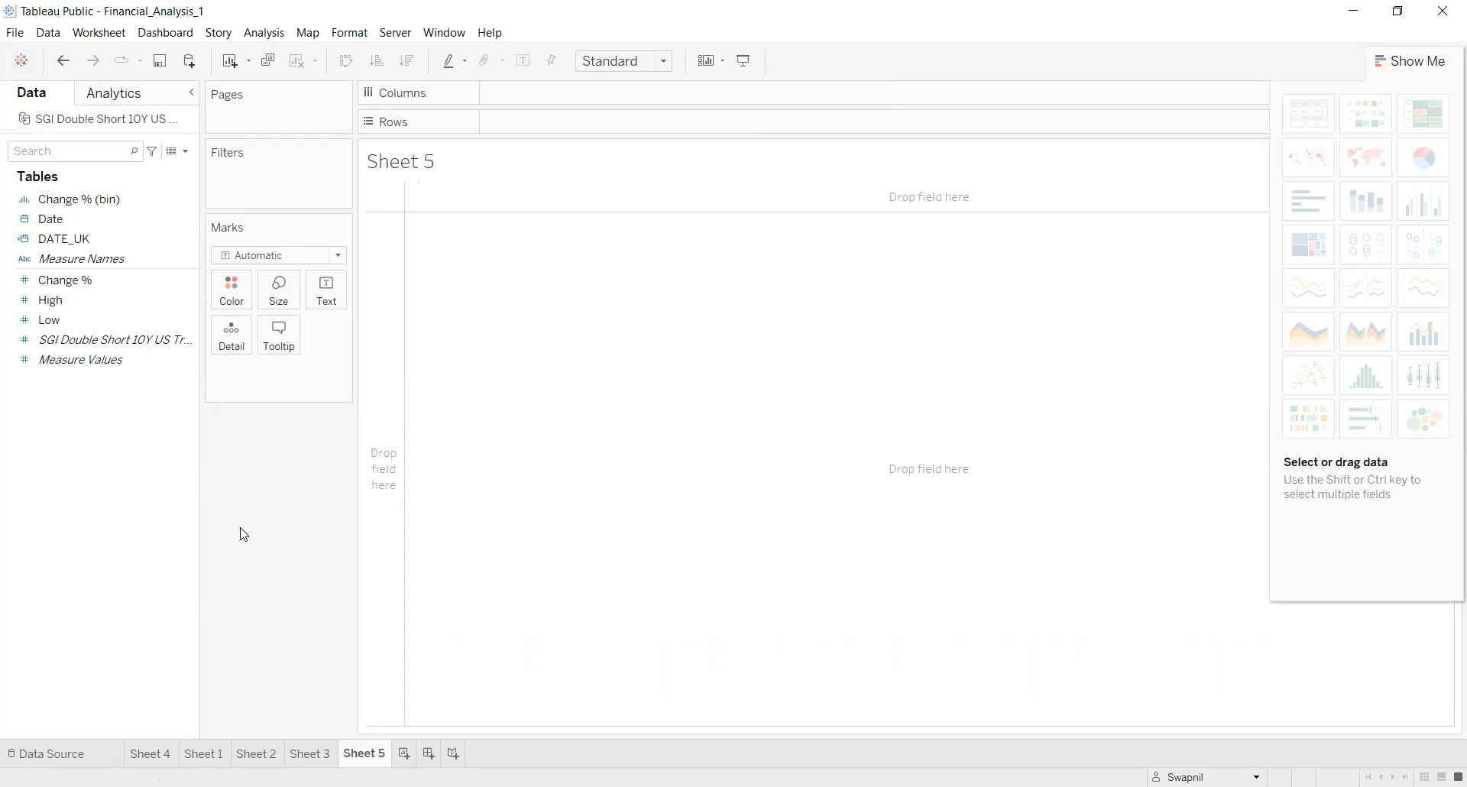
left_click(158, 265)
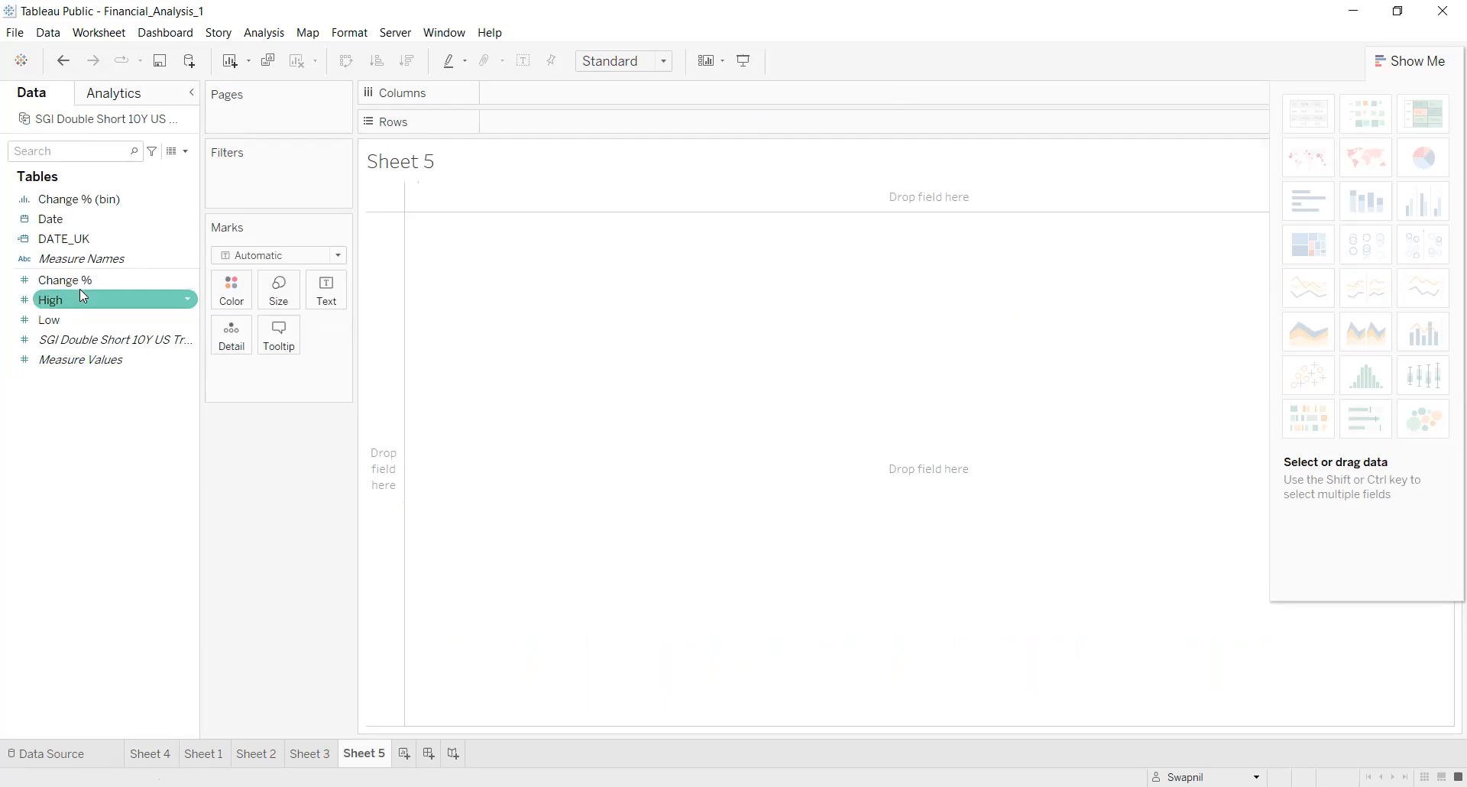
left_click(114, 283)
left_click_drag(117, 292, 527, 126)
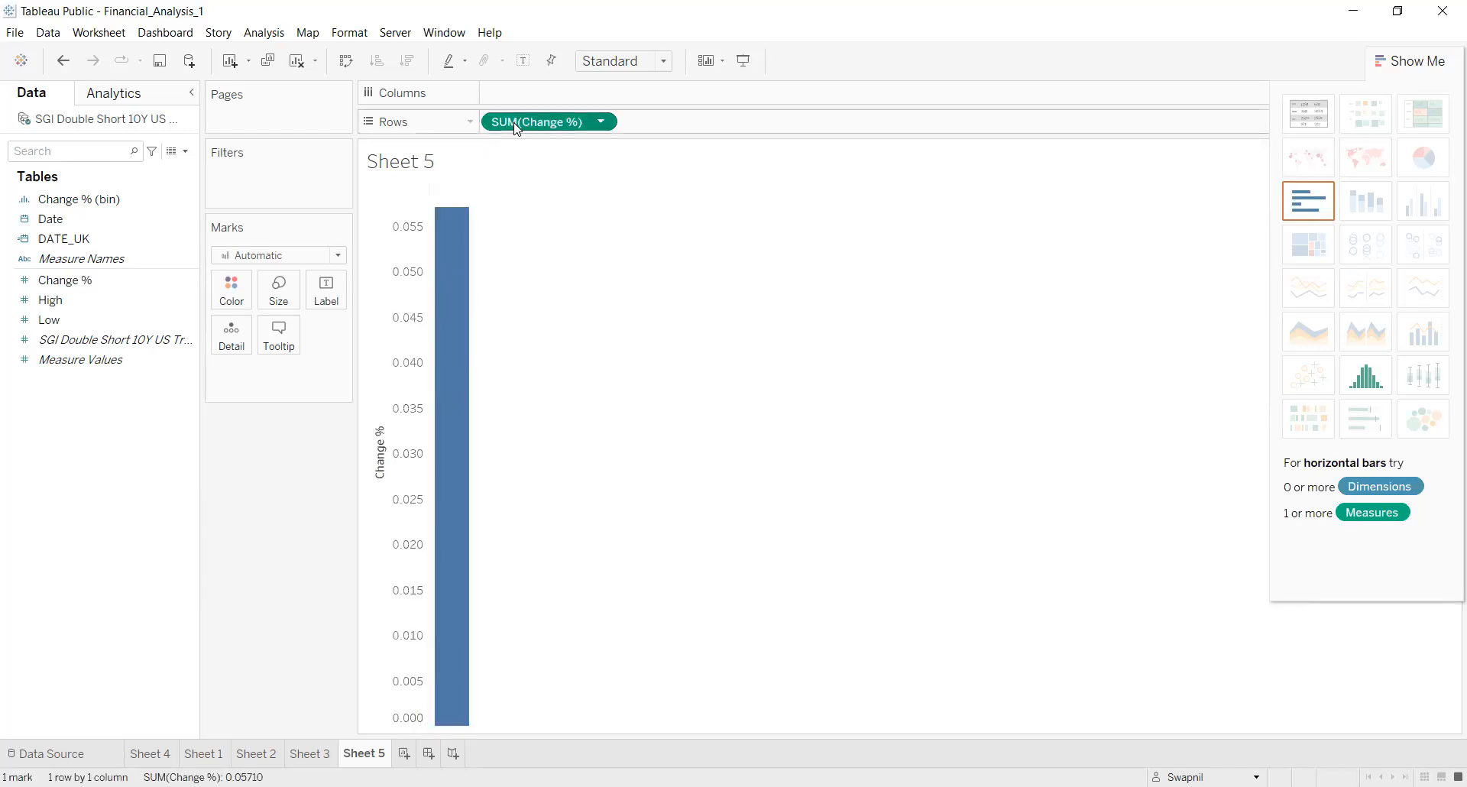
left_click_drag(88, 300, 438, 205)
left_click_drag(84, 316, 554, 135)
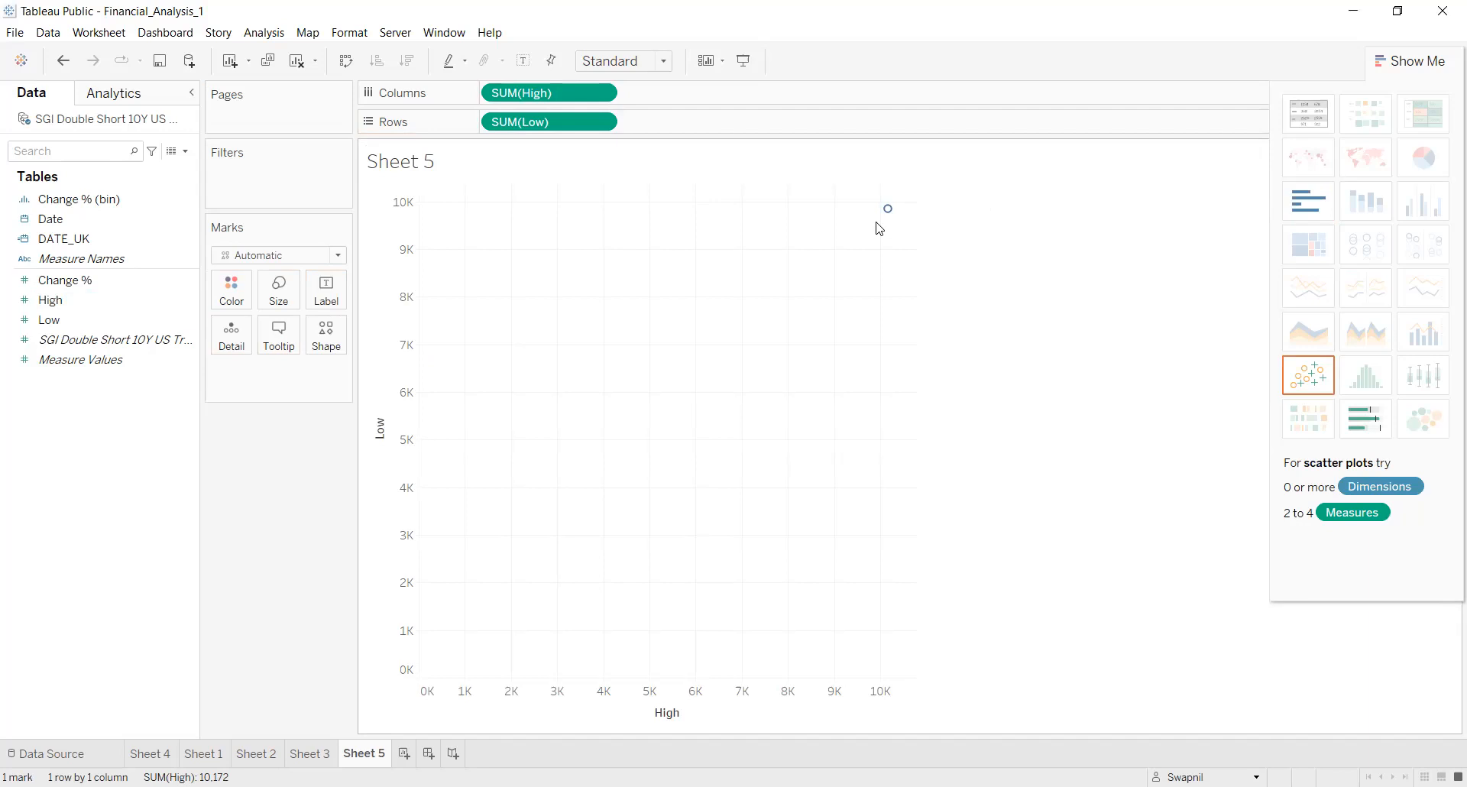
mouse_move(884, 220)
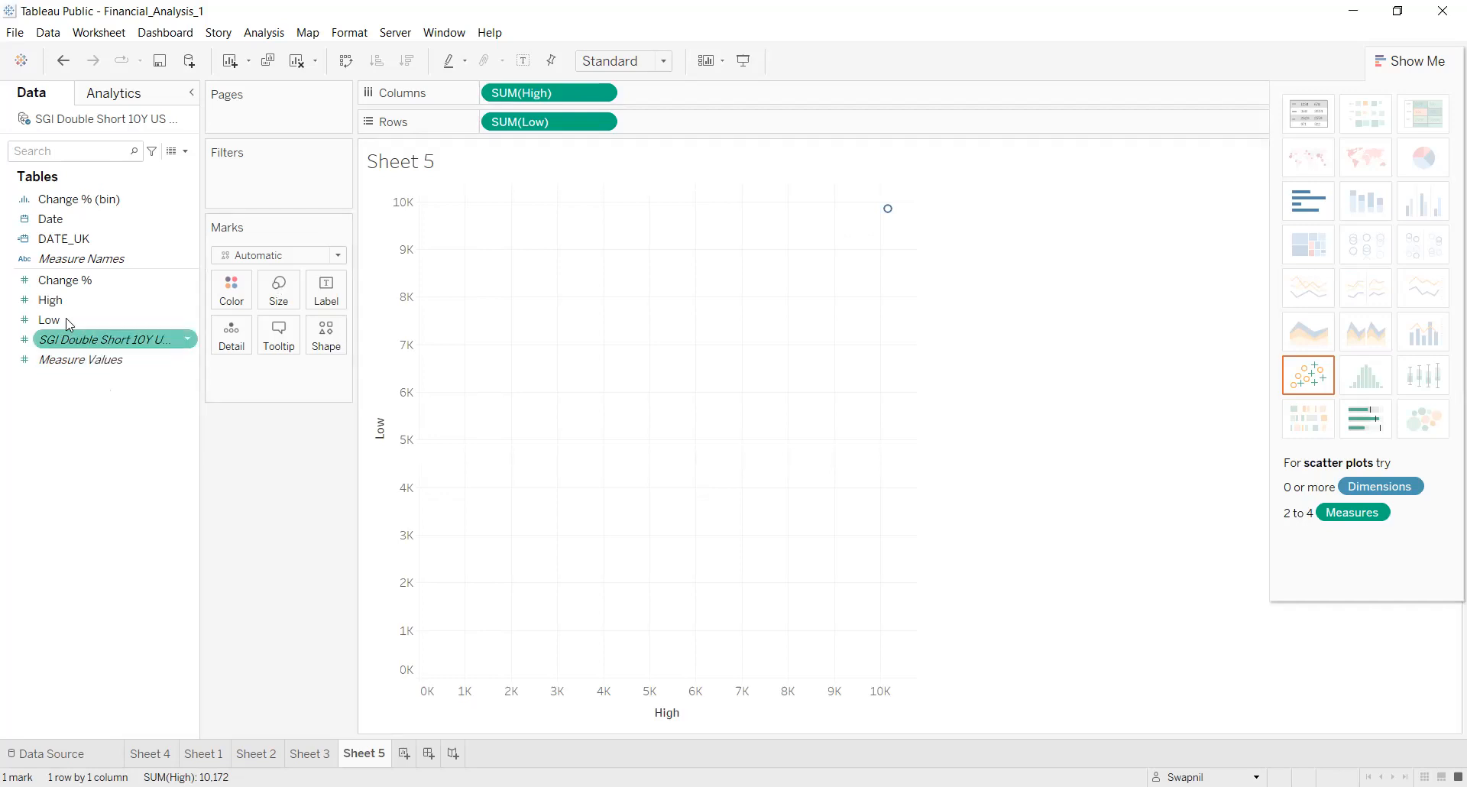
Add DATE_UK as mark detail on Sheet 5, expanded by year, quarter and month, and save the workbook to Tableau Public
left_click(62, 244)
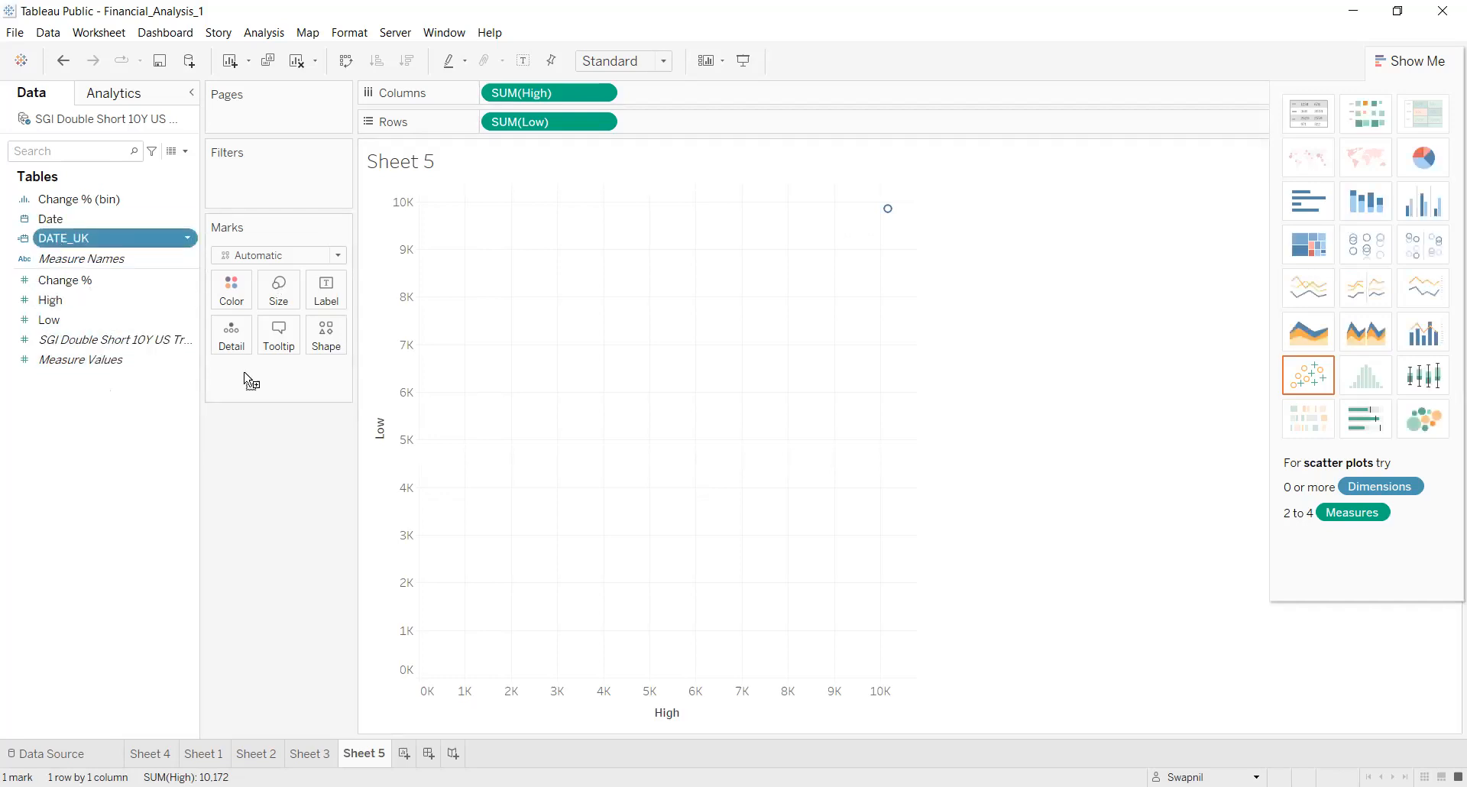
left_click_drag(249, 386, 250, 382)
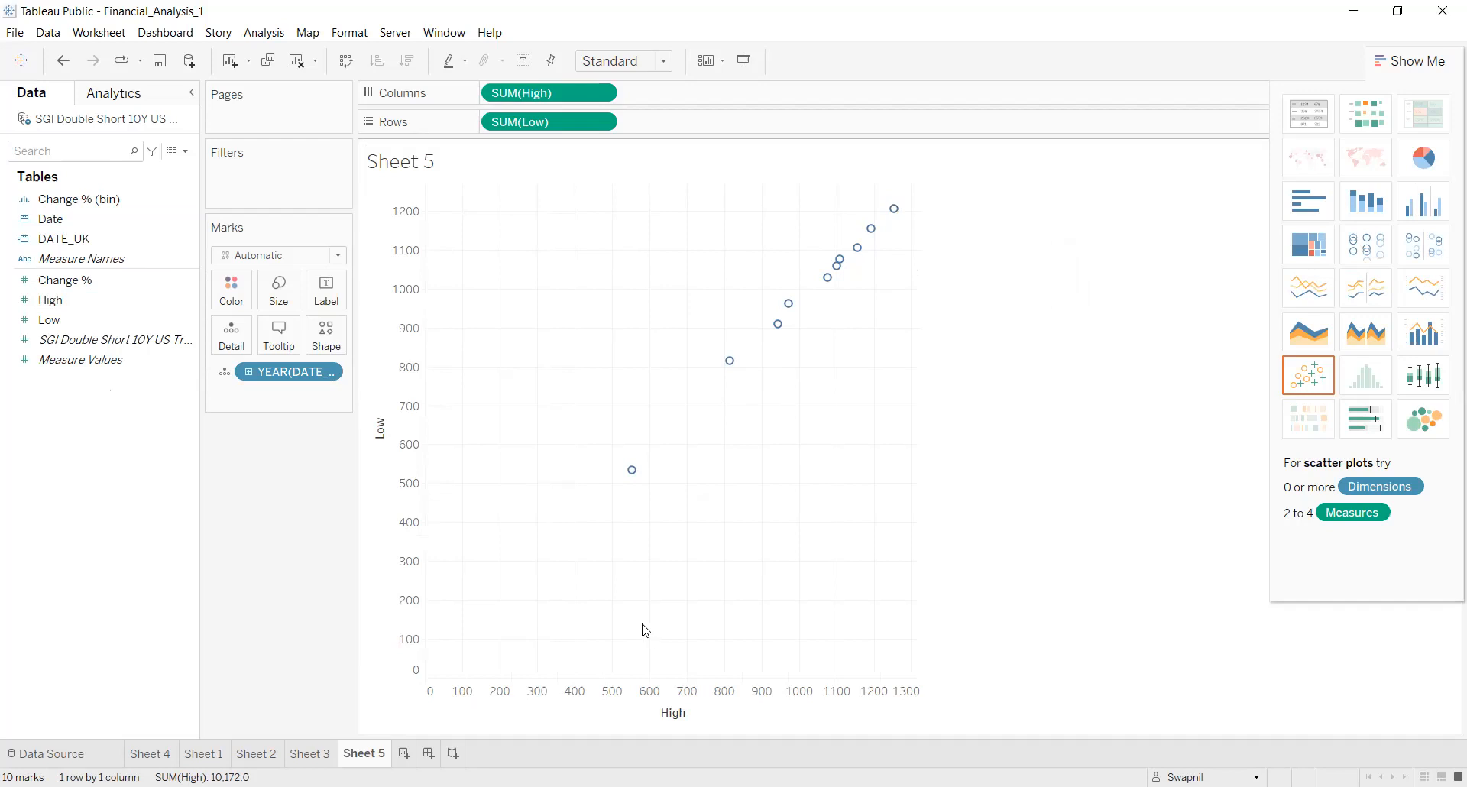
left_click(249, 372)
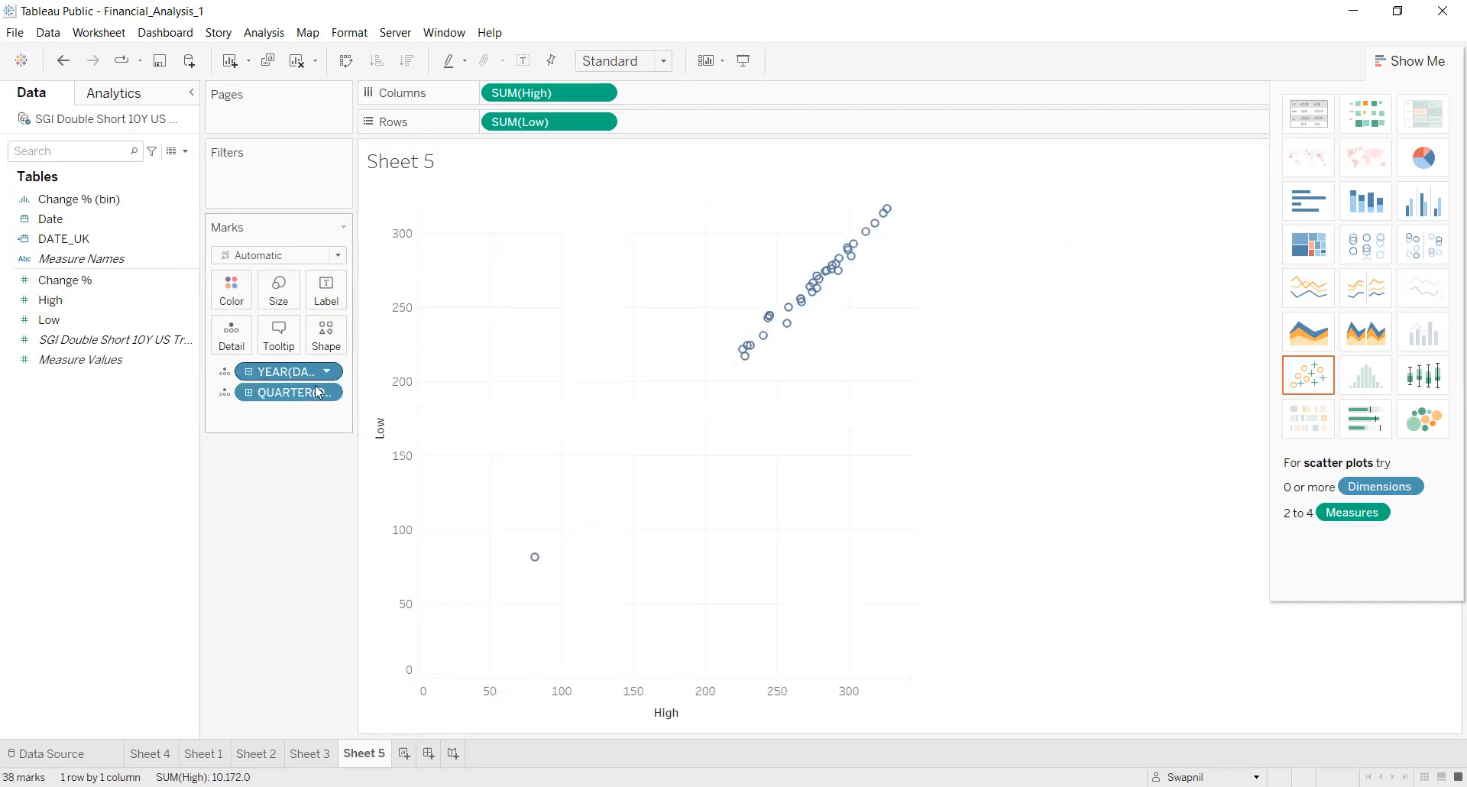
left_click(250, 393)
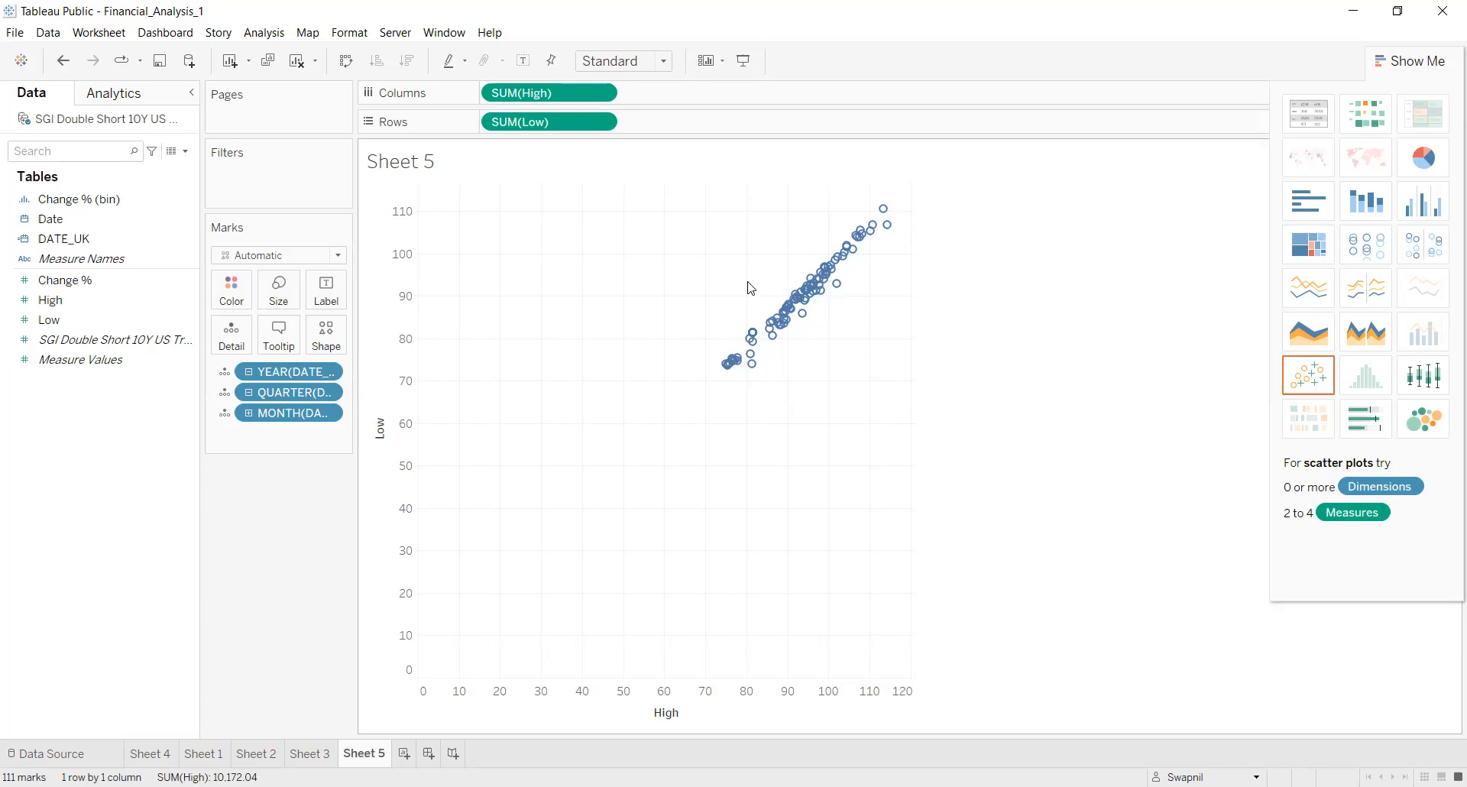
left_click(15, 34)
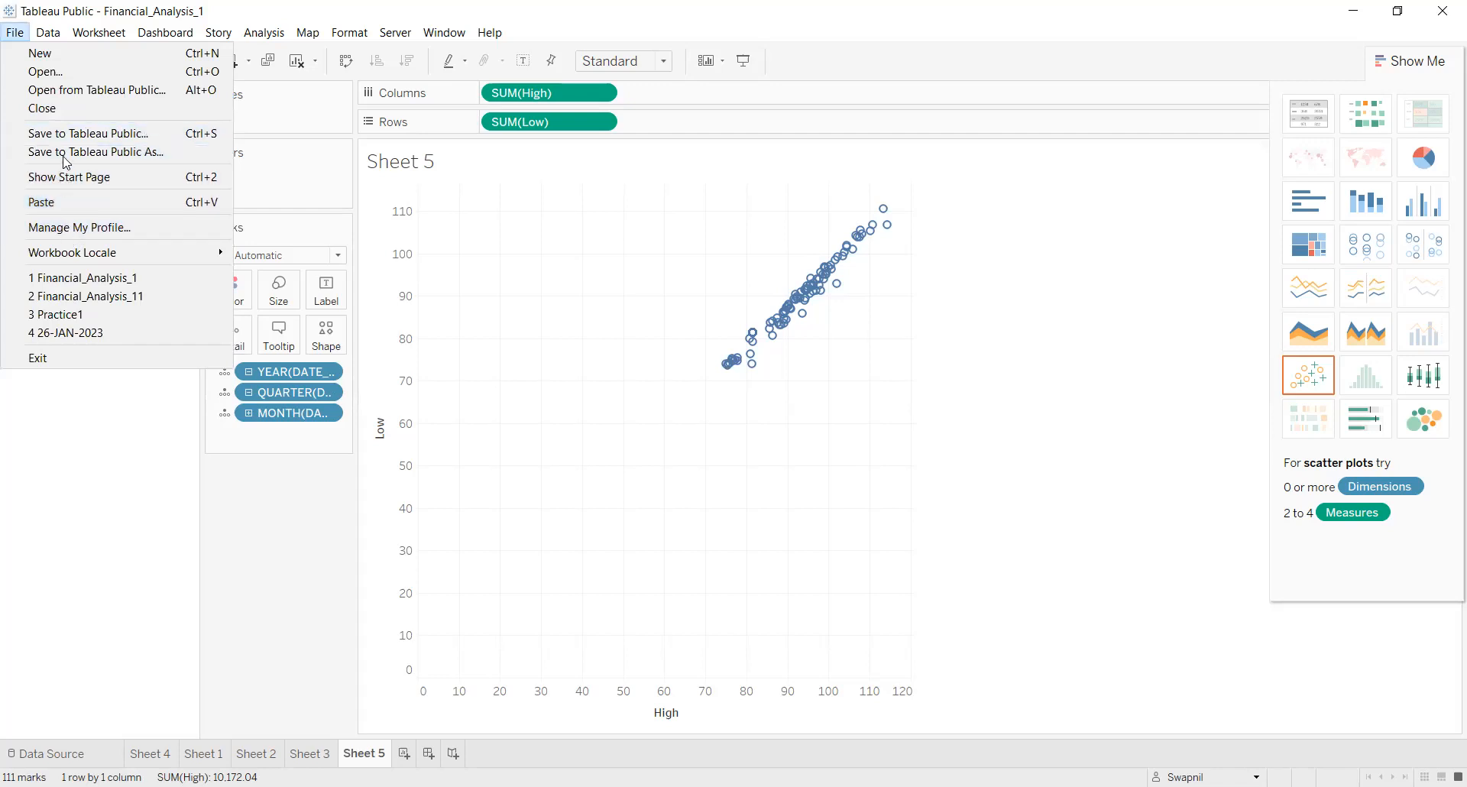
left_click(61, 133)
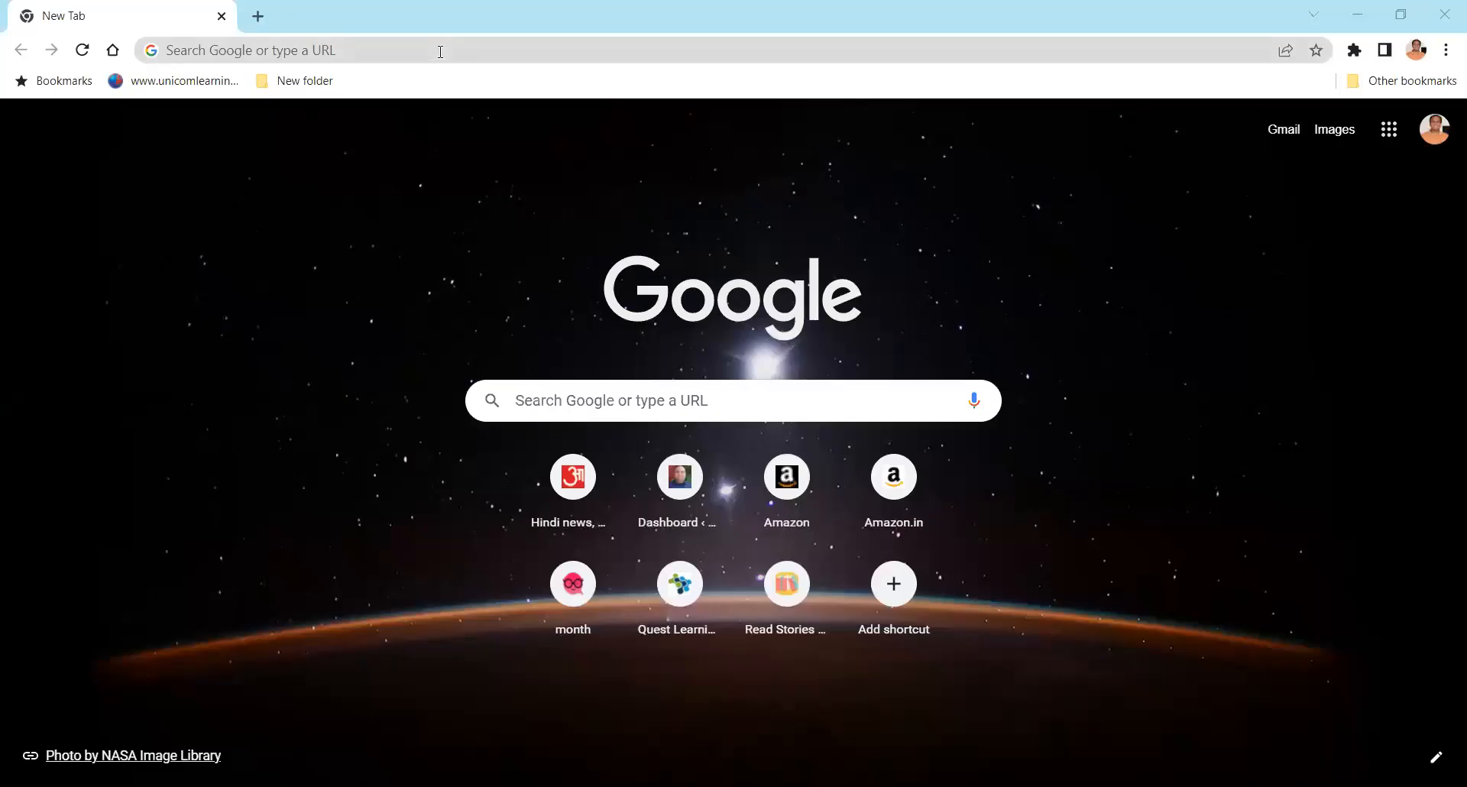
Switch to Chrome and open help.tableau.com
left_click(440, 52)
type("help.")
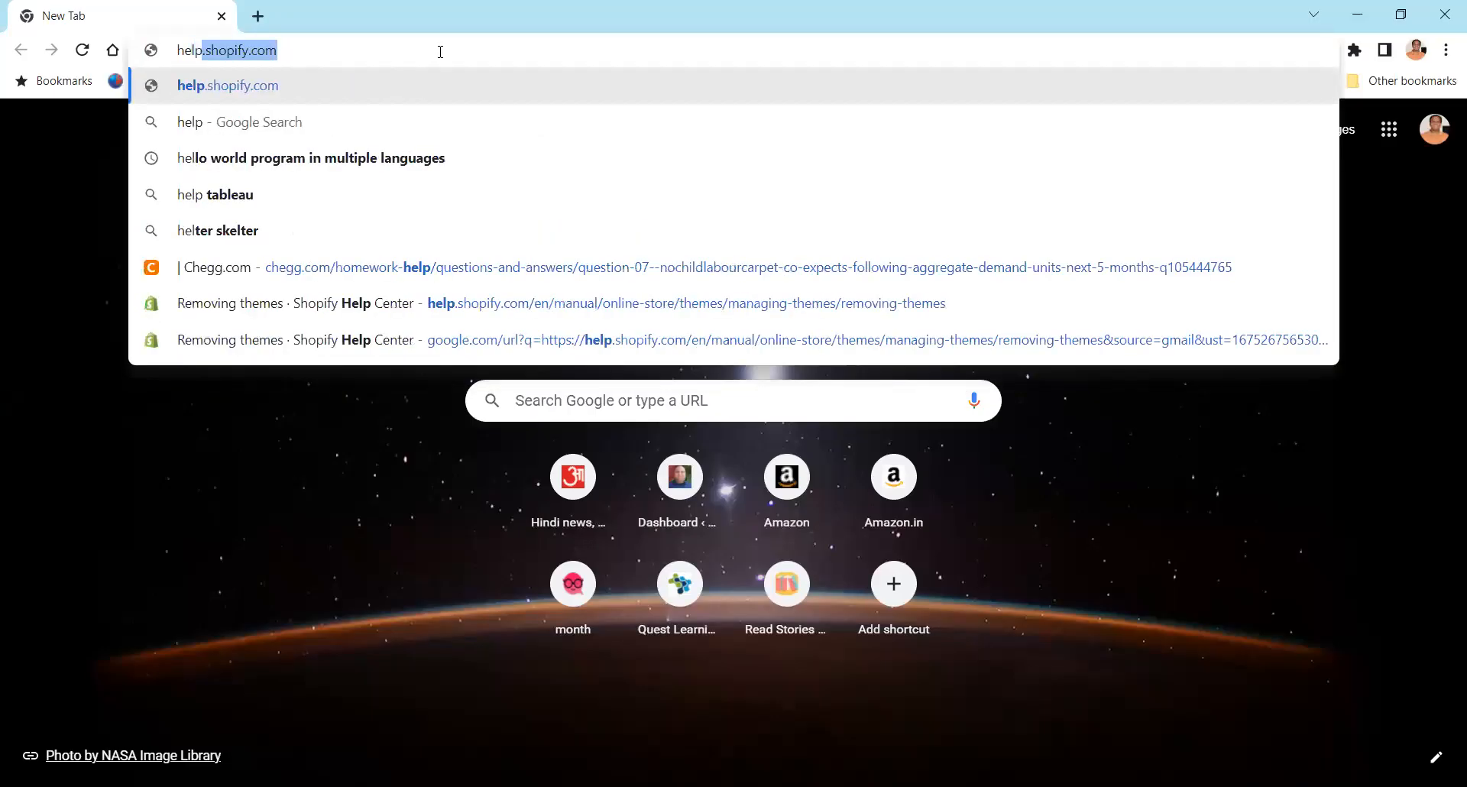
type("tab")
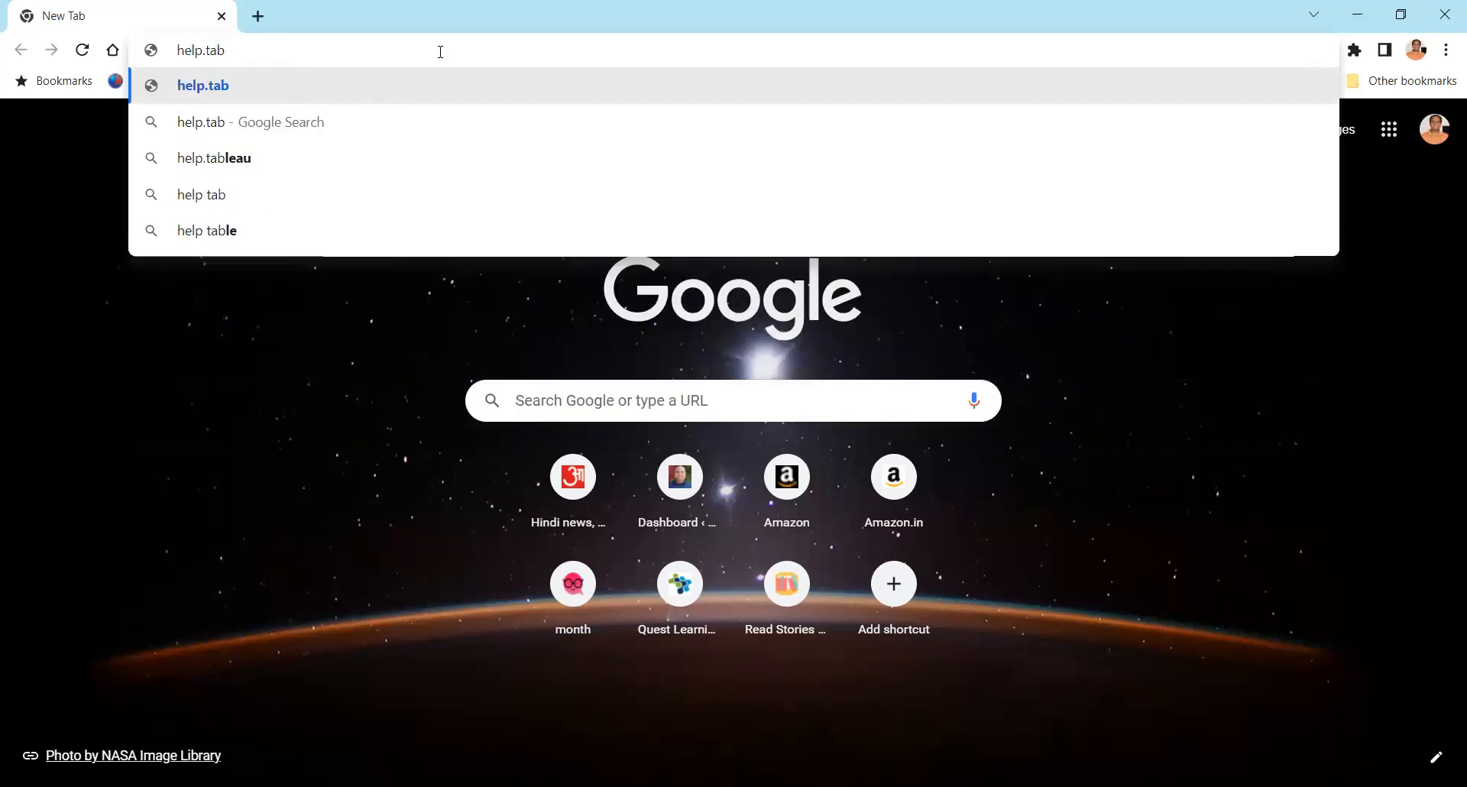
key("Down")
key("Down")
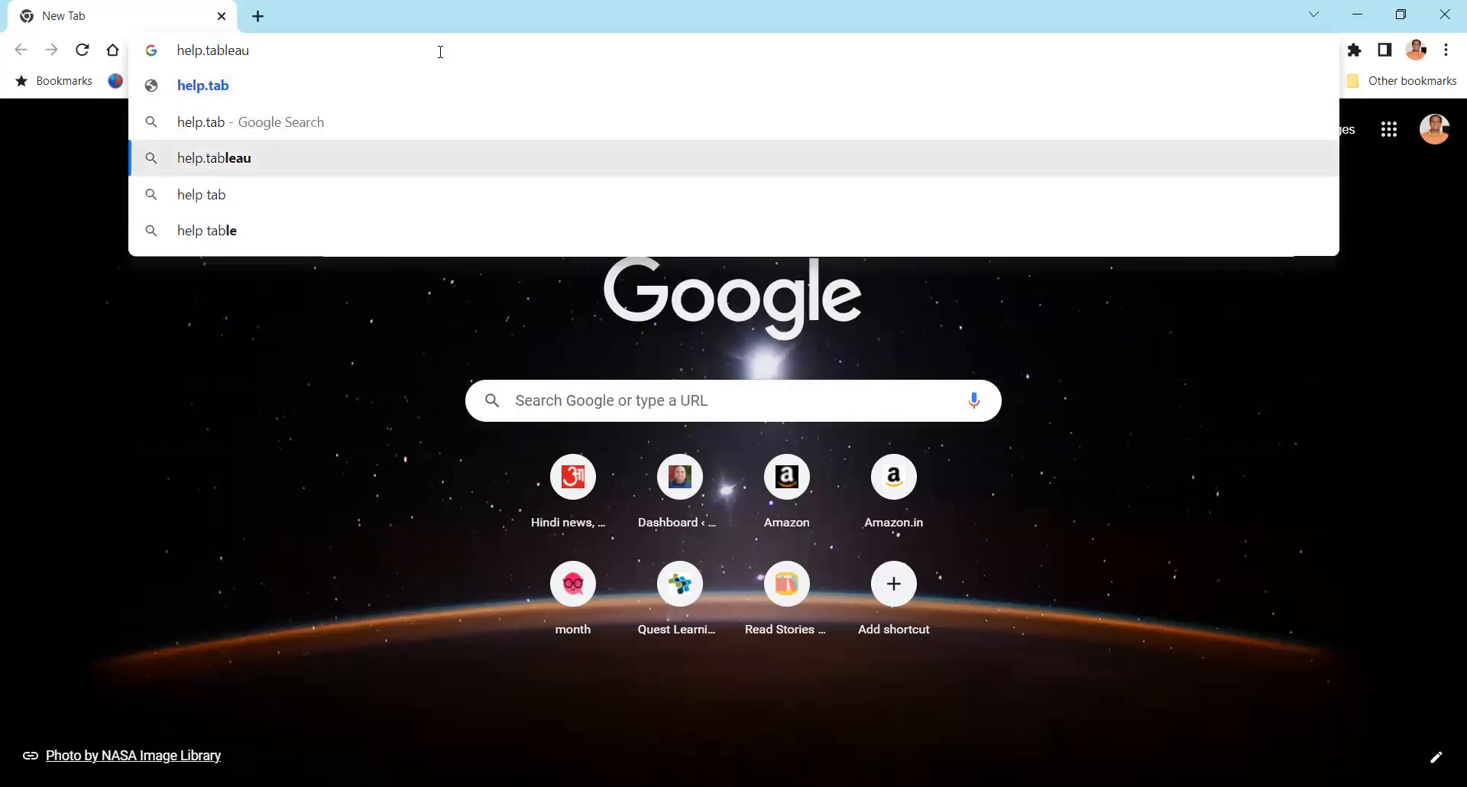
type(".com")
key("Return")
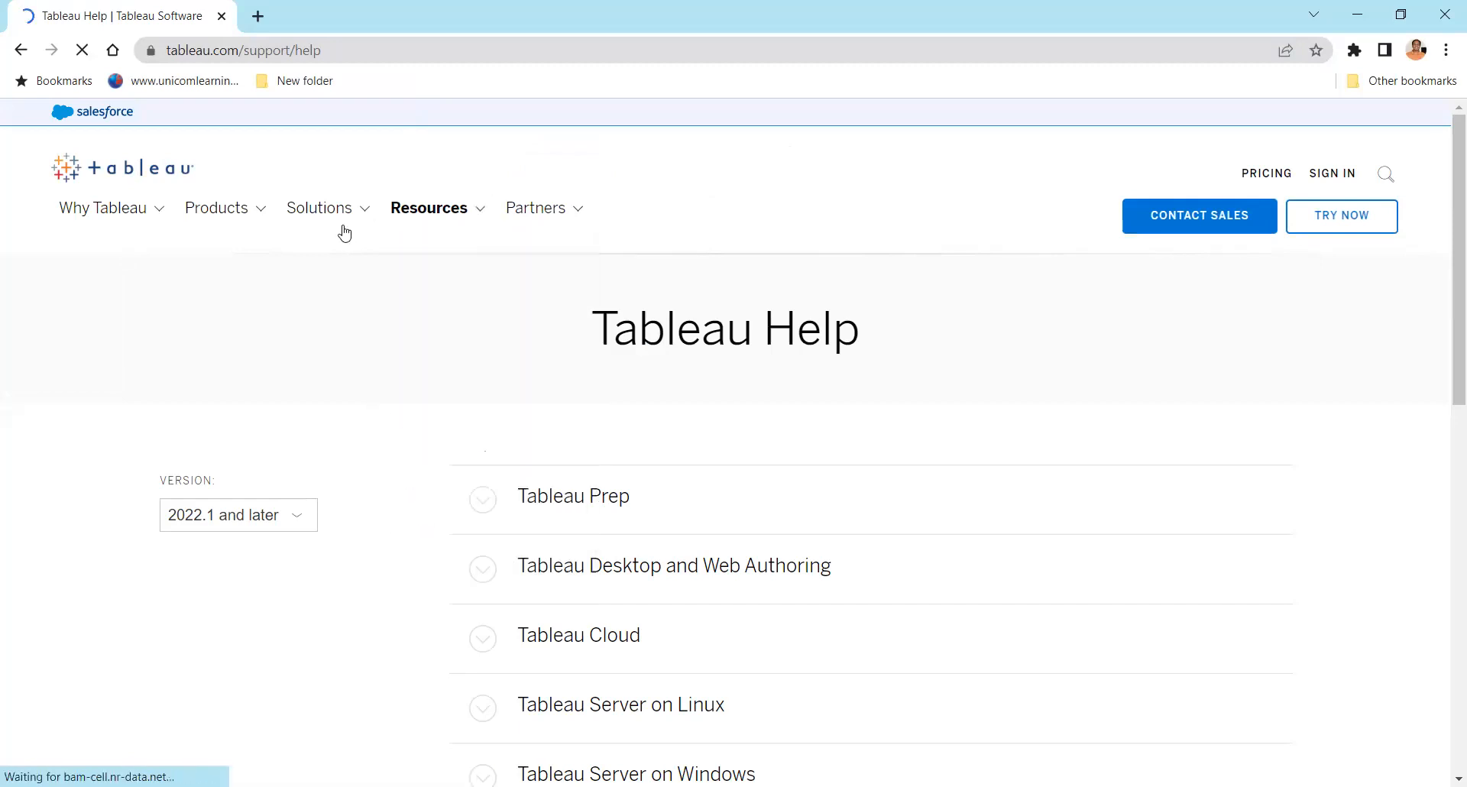
Look over the product list on the Tableau Help page and the site's Solutions, Products and Why Tableau entries
scroll(337, 239, "down", 4)
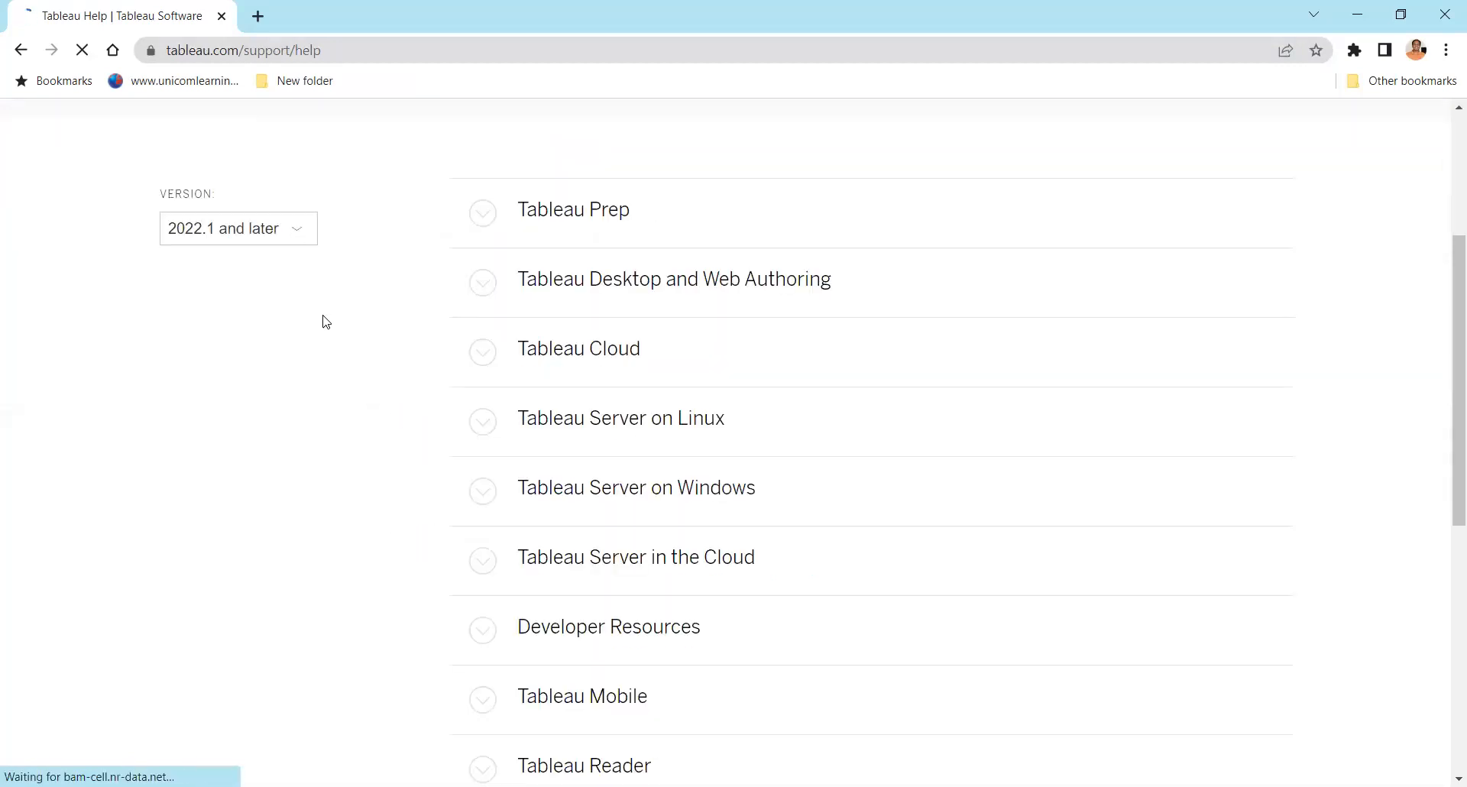
scroll(299, 324, "down", 2)
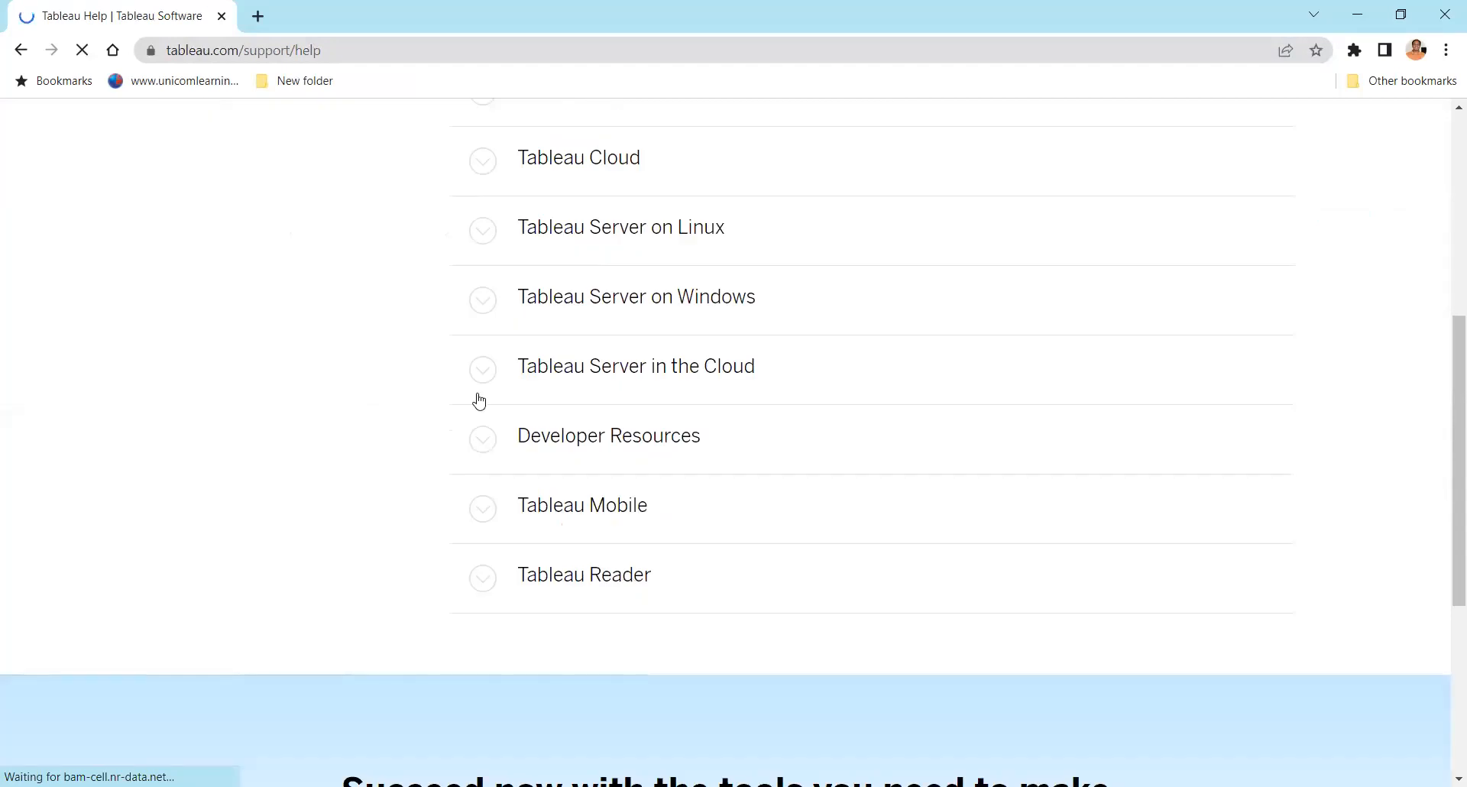
scroll(550, 418, "up", 2)
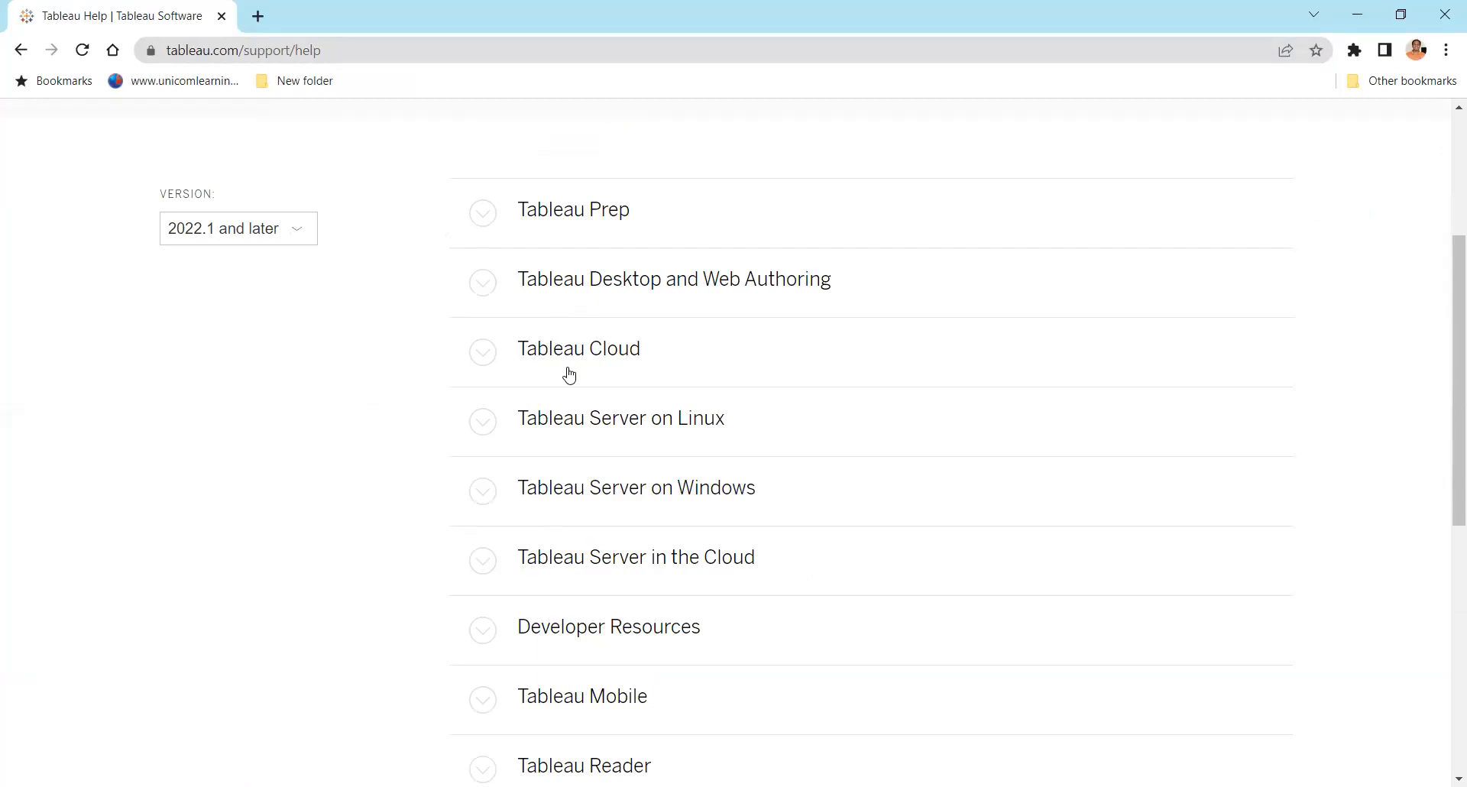
scroll(567, 377, "down", 1)
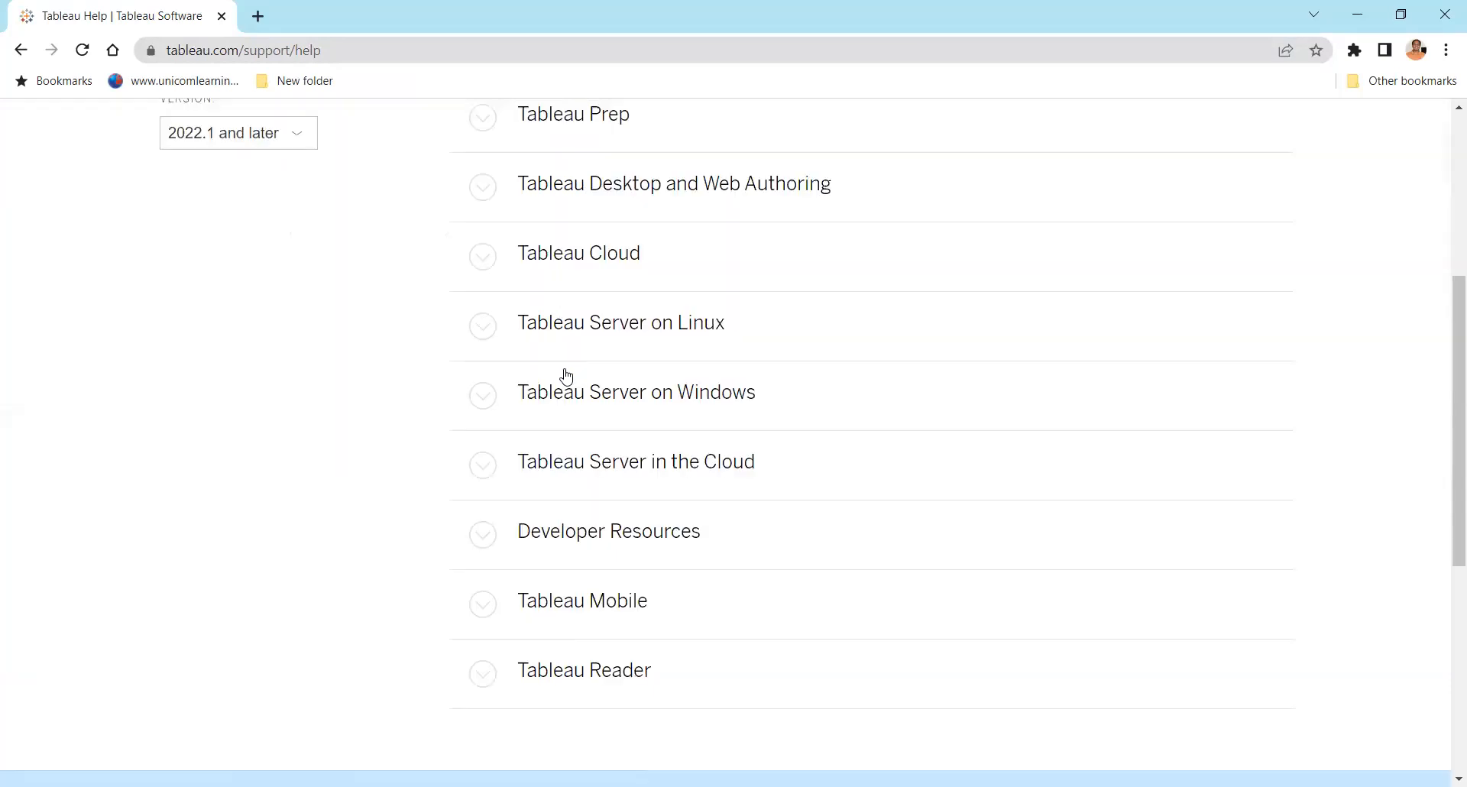
scroll(561, 376, "up", 3)
scroll(451, 206, "up", 1)
mouse_move(330, 218)
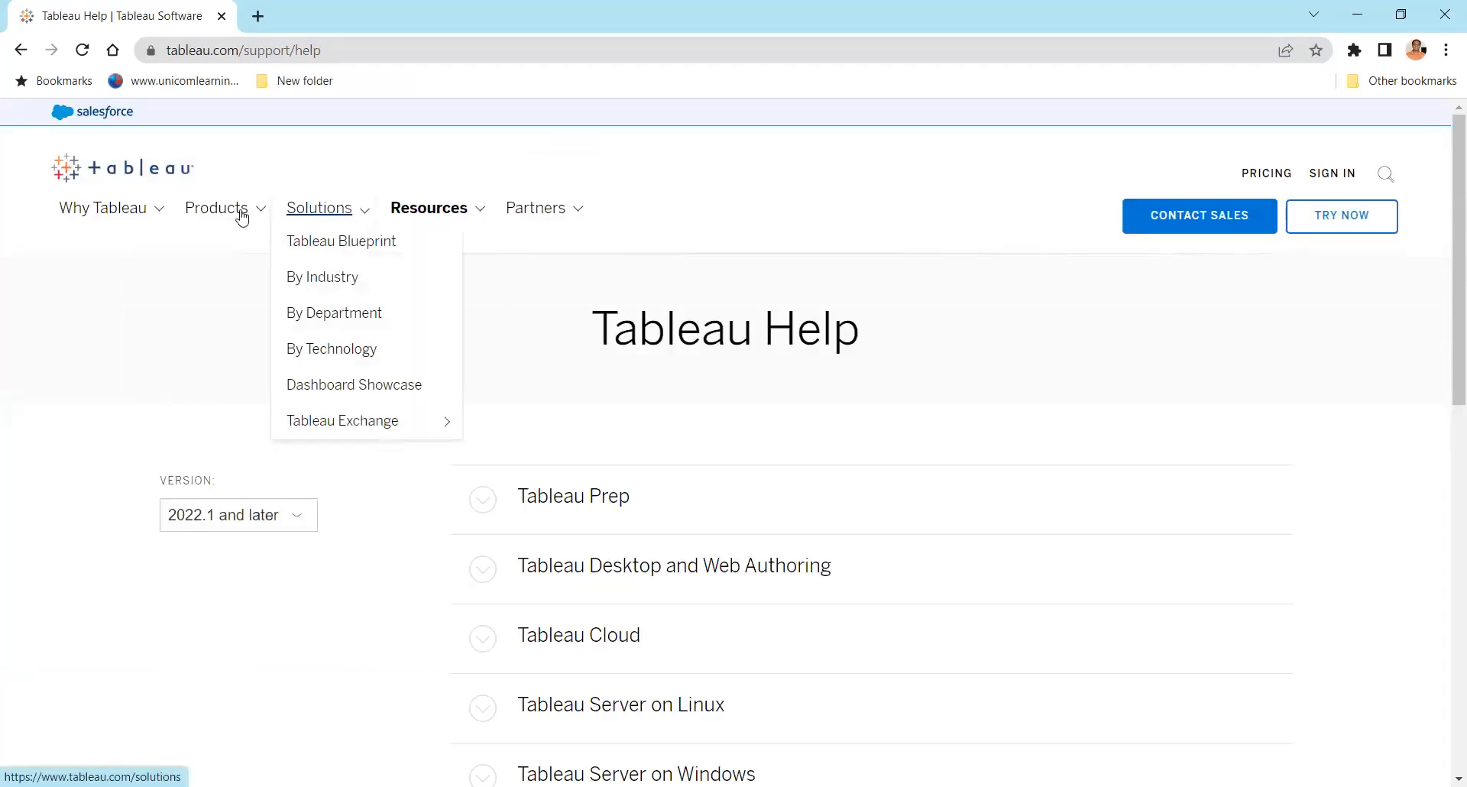
mouse_move(223, 217)
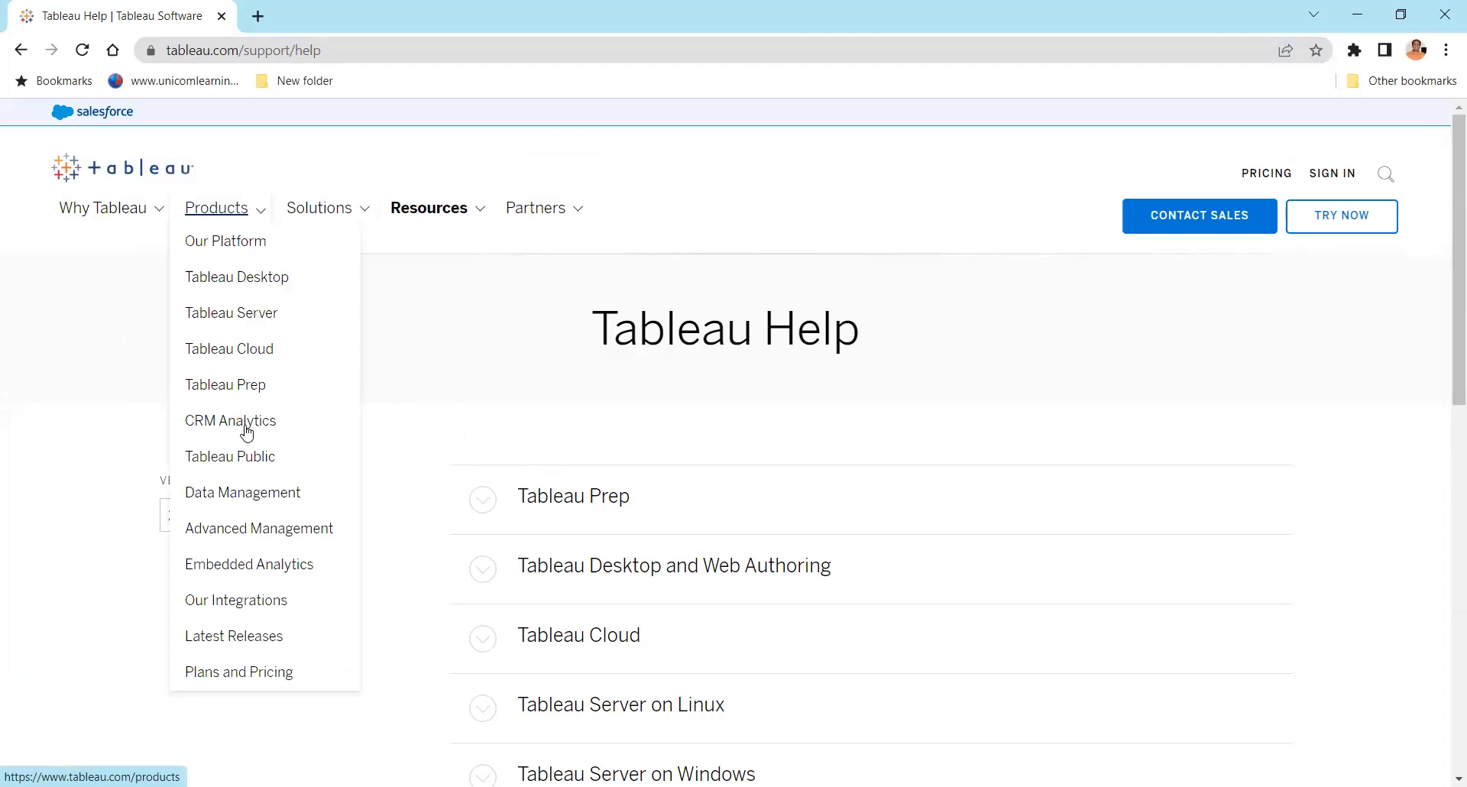
mouse_move(124, 216)
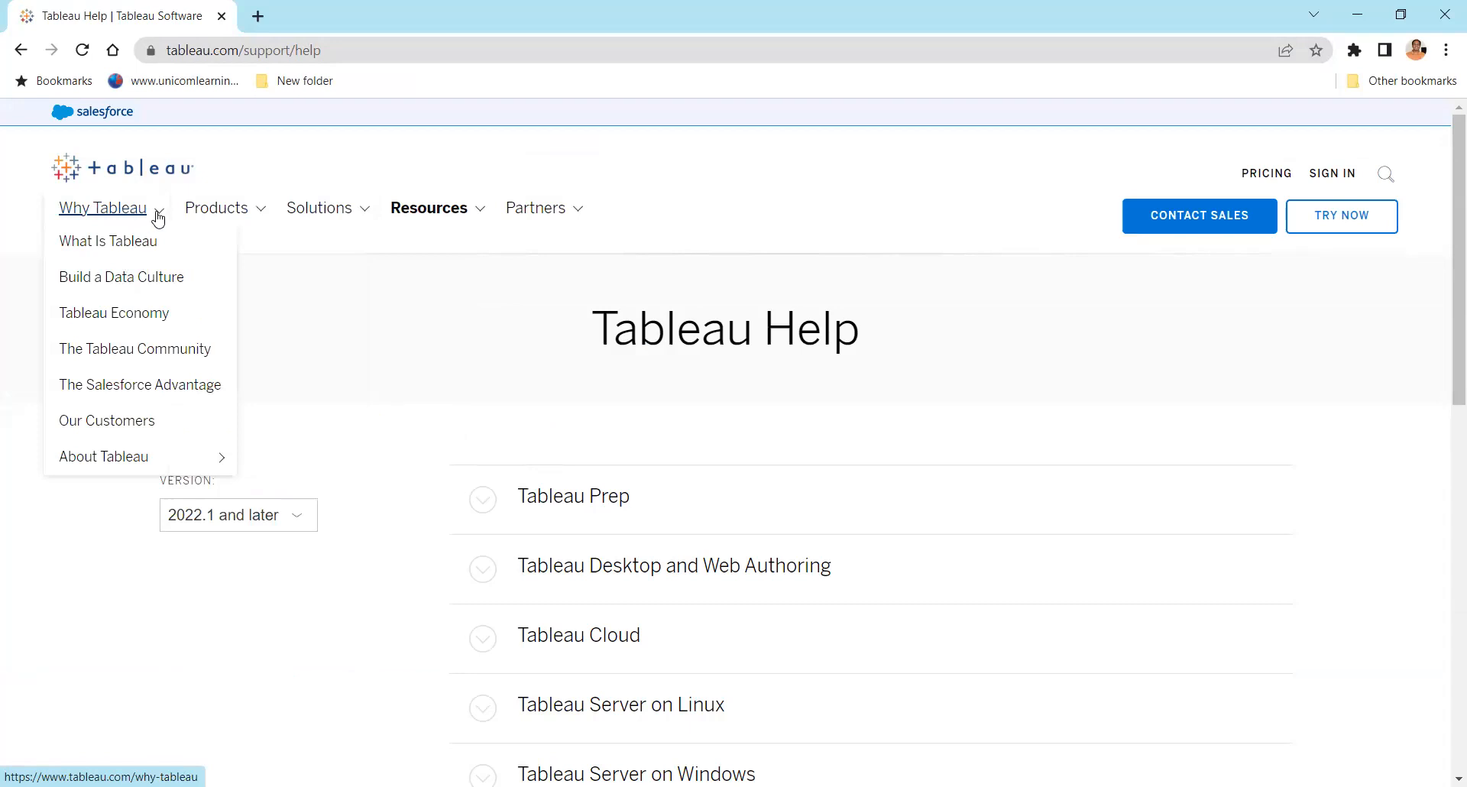
Search the web for "help.tableau.com examples" and open the Tableau Help article "Example – A Story That Examines a Trend"
left_click(361, 59)
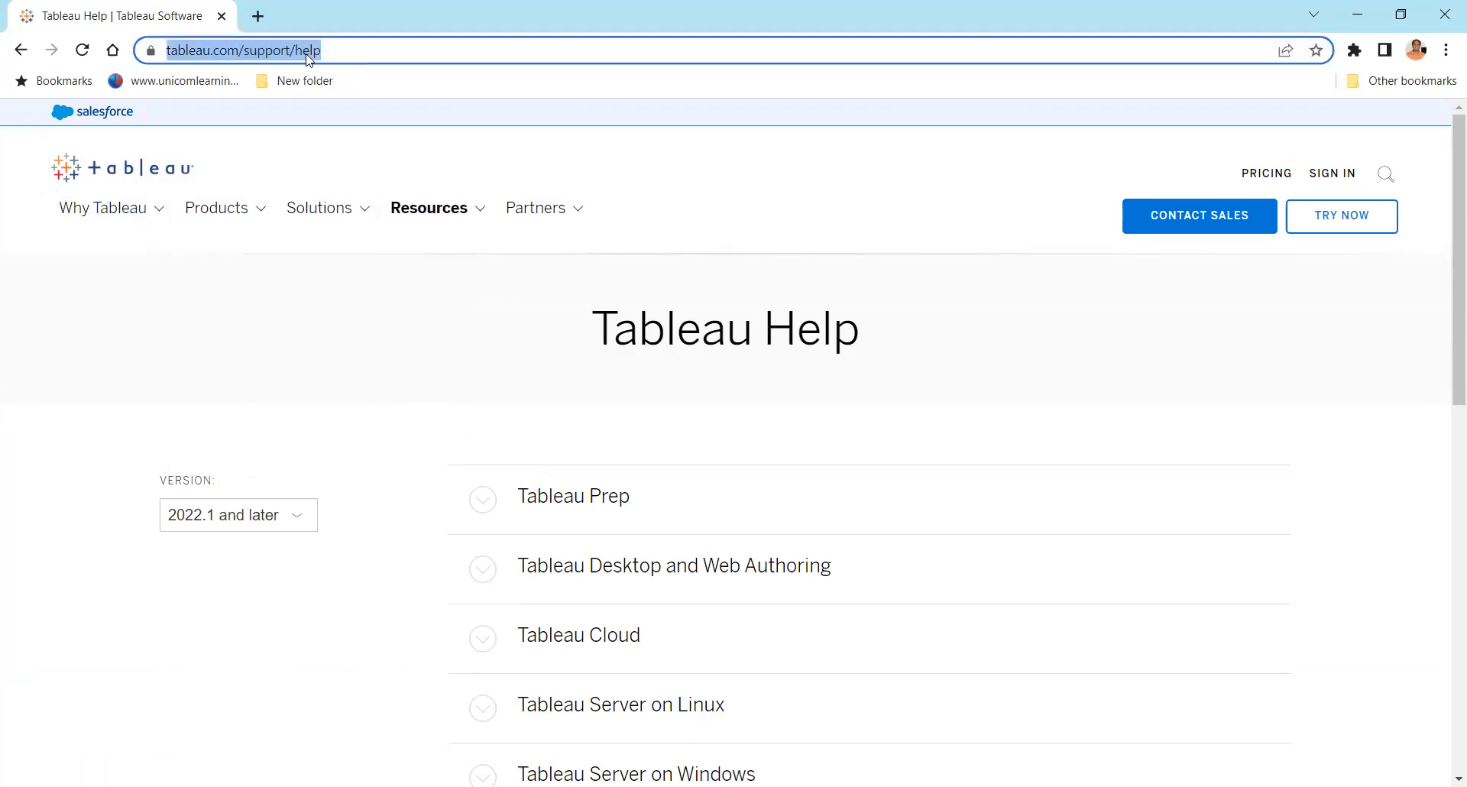
left_click(264, 52)
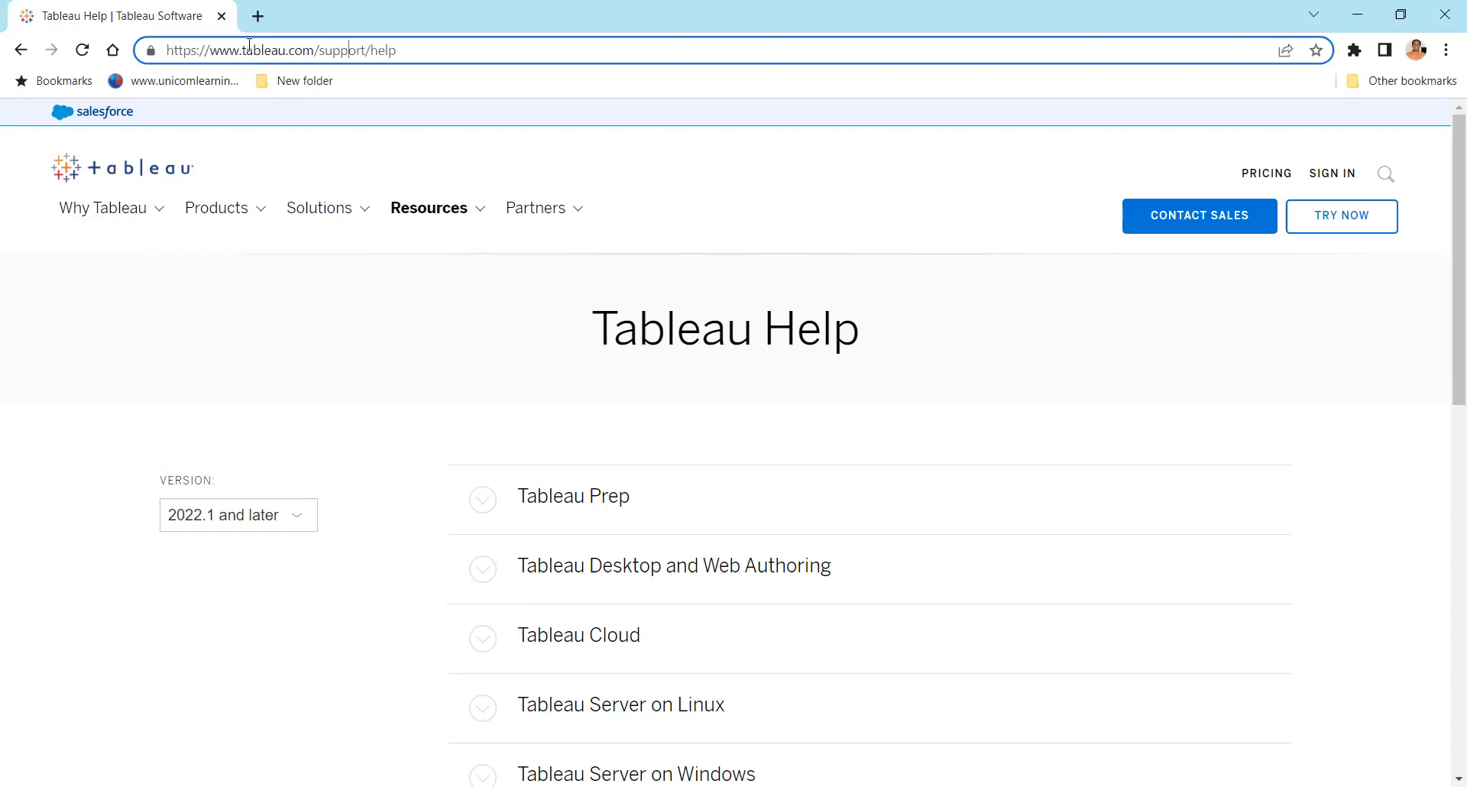
type("help")
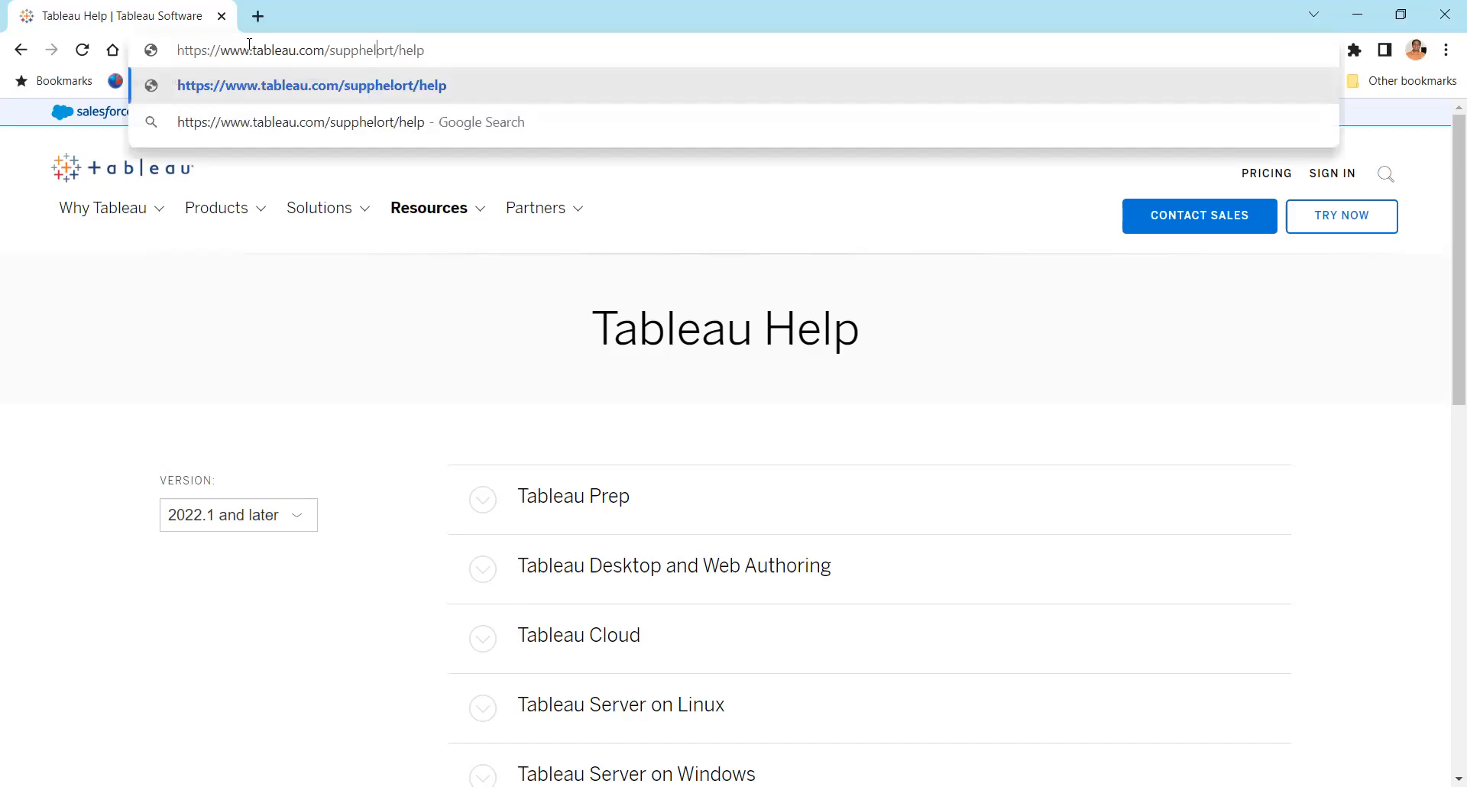
key("ctrl+a")
type("help")
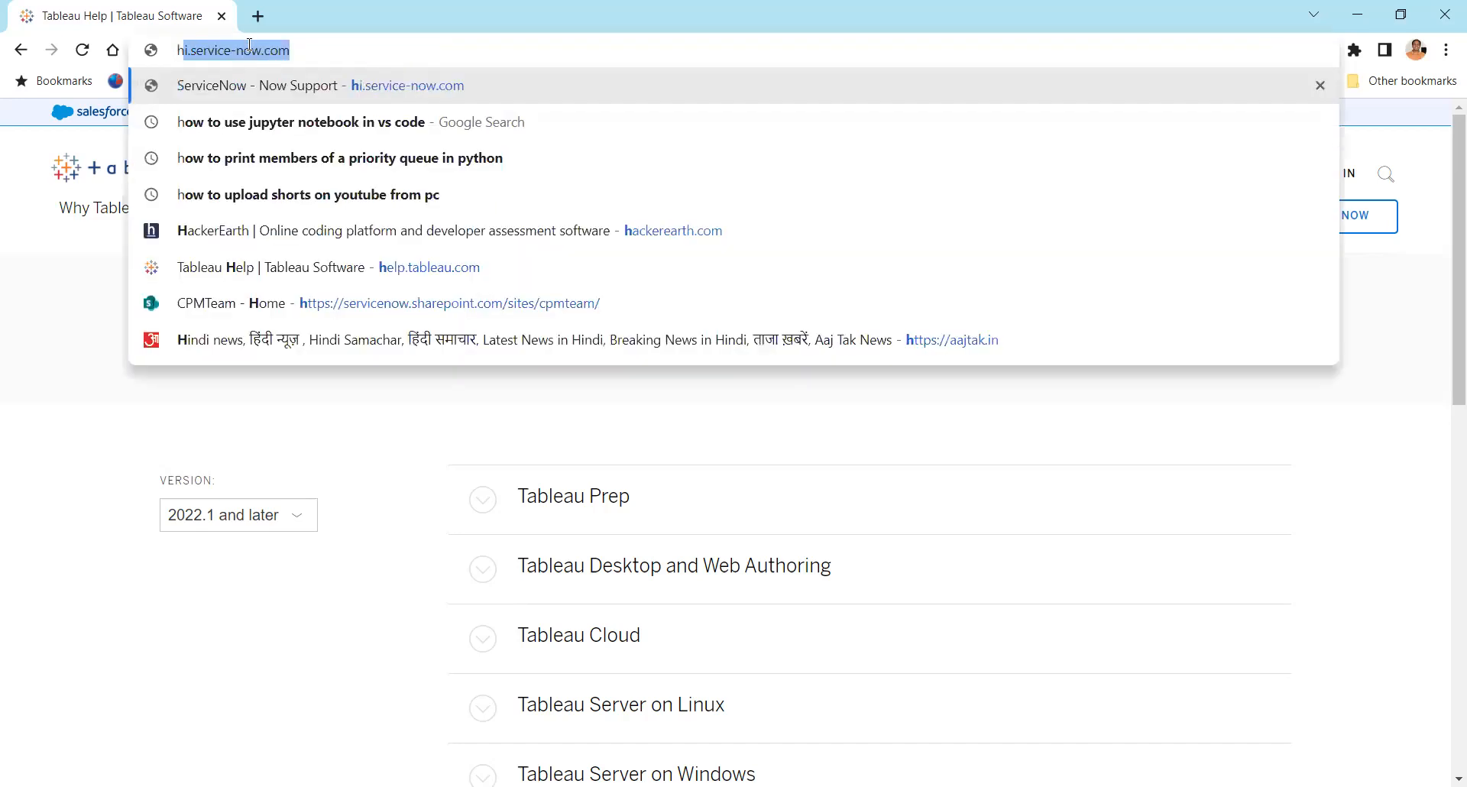
key("End")
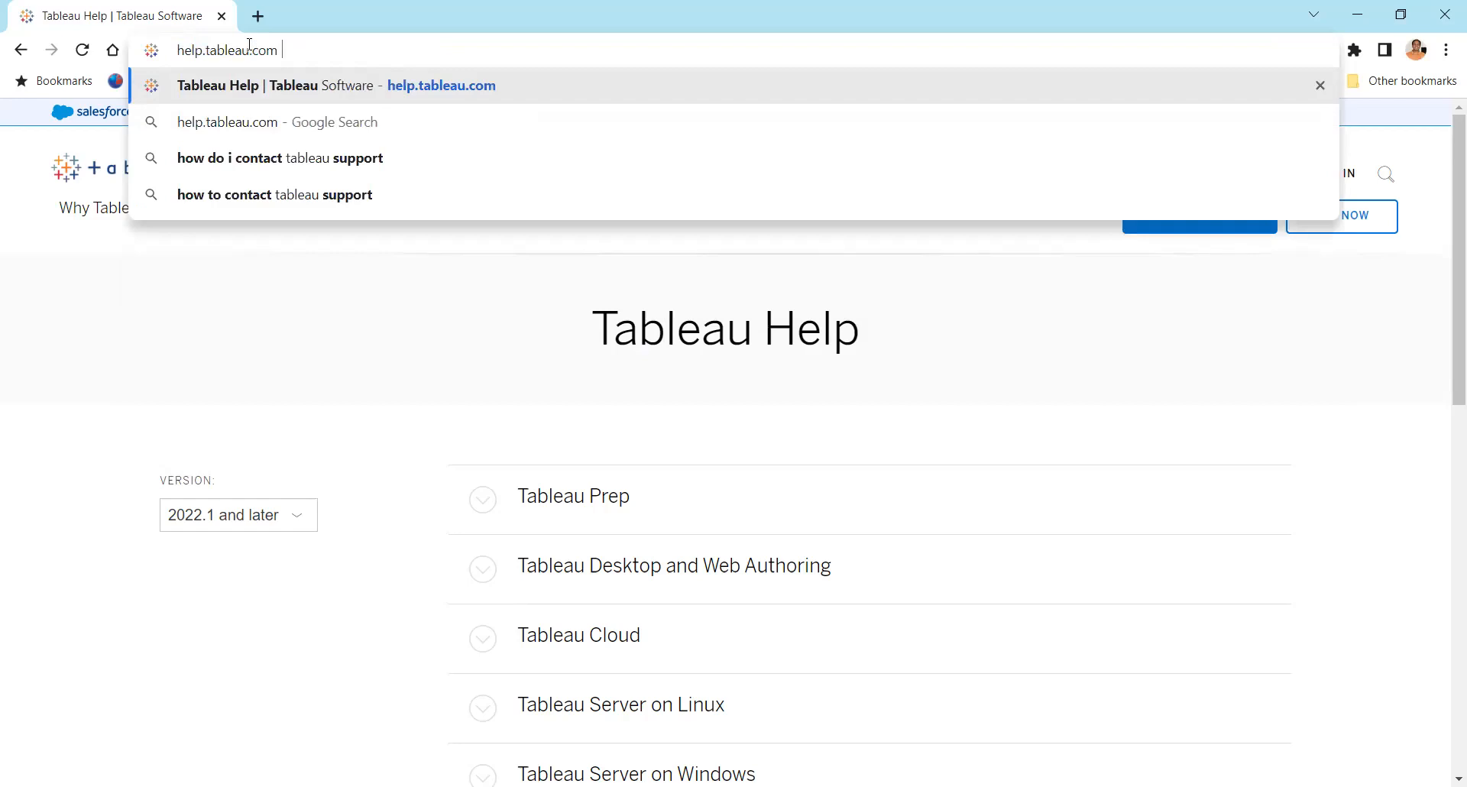
type("sca")
key("BackSpace")
key("BackSpace")
key("BackSpace")
type("examples")
key("Return")
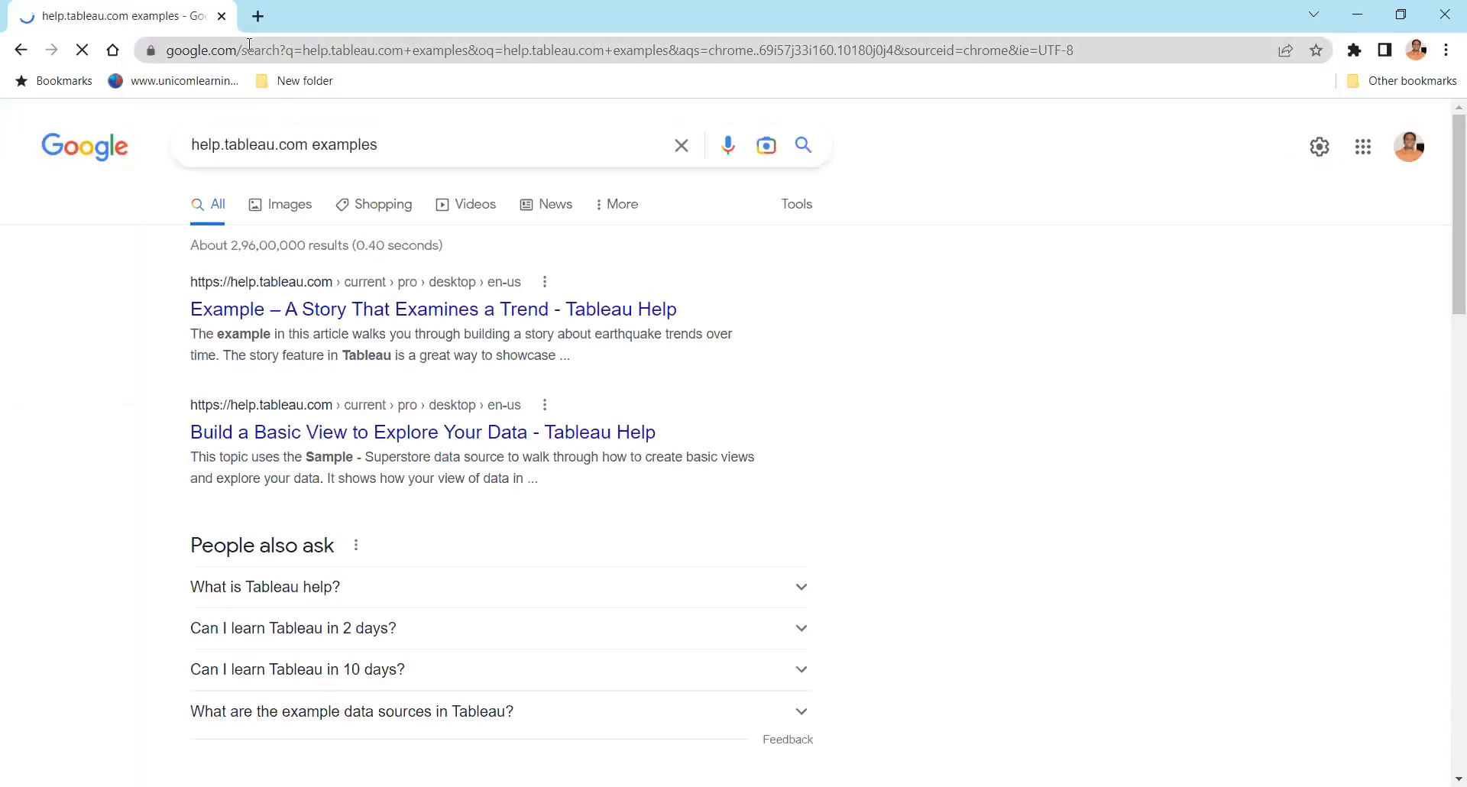
left_click(446, 327)
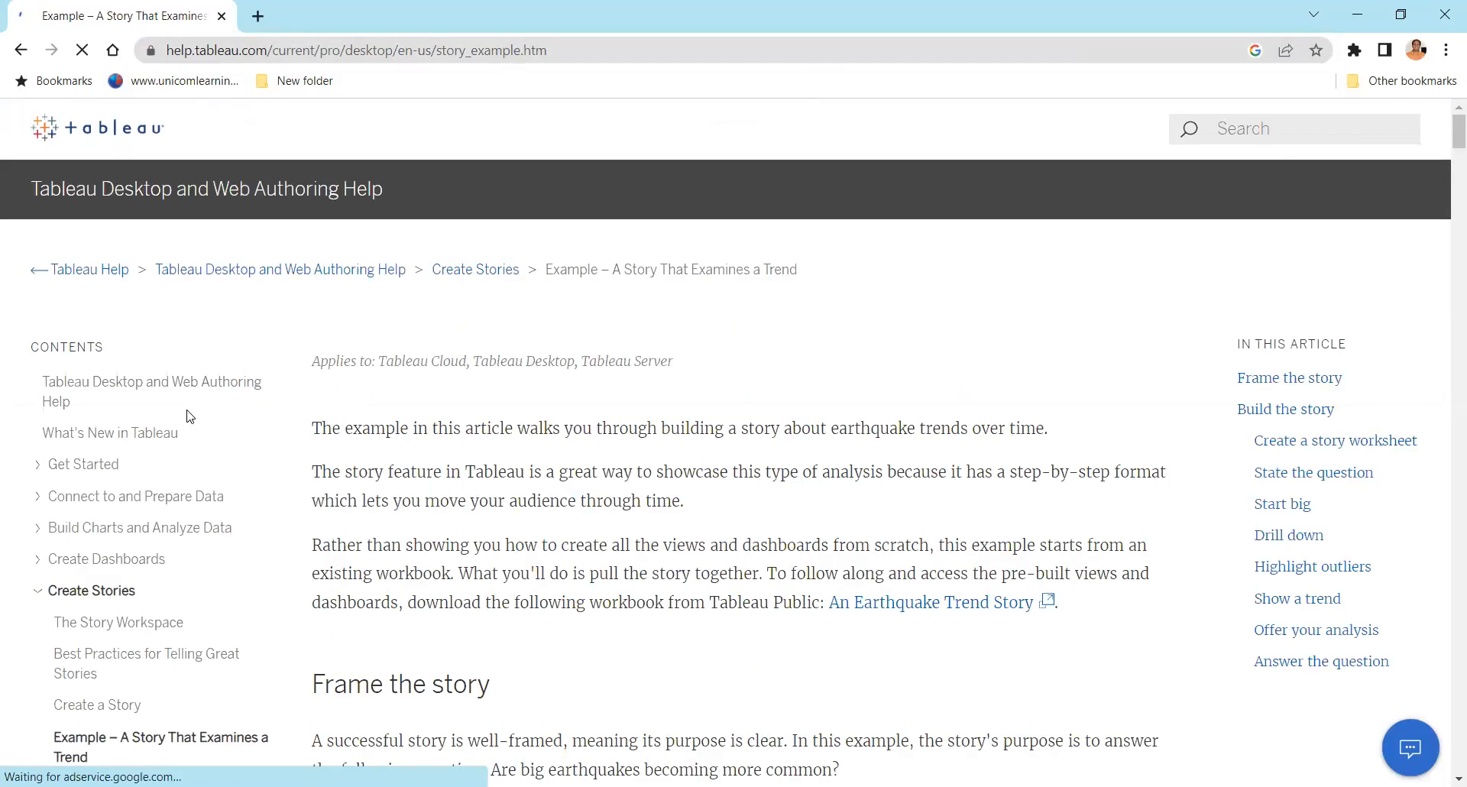
Expand Get Started, Connect to and Prepare Data, and Build Charts and Analyze Data in the help contents to view their topics
scroll(127, 459, "down", 10)
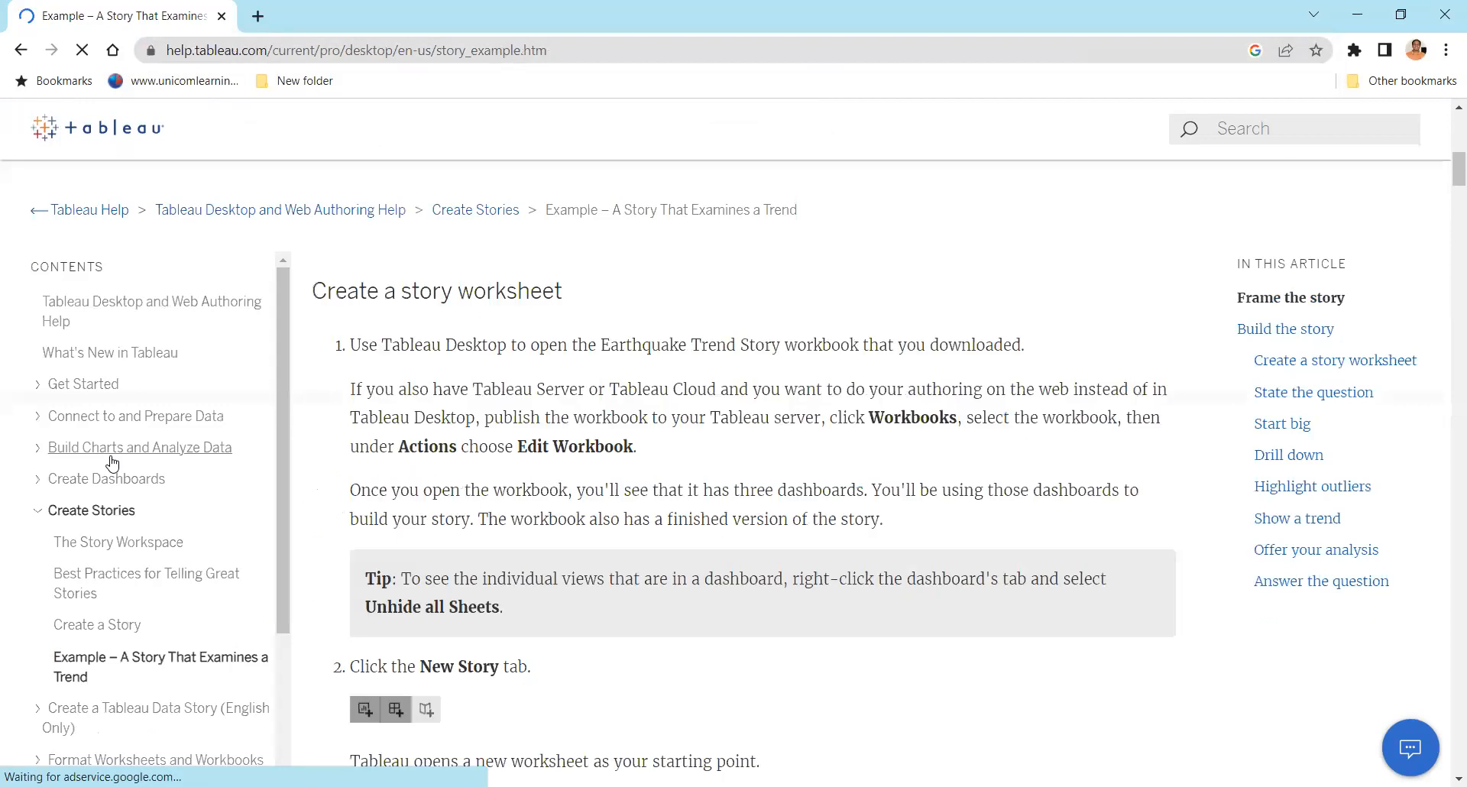
scroll(130, 569, "down", 6)
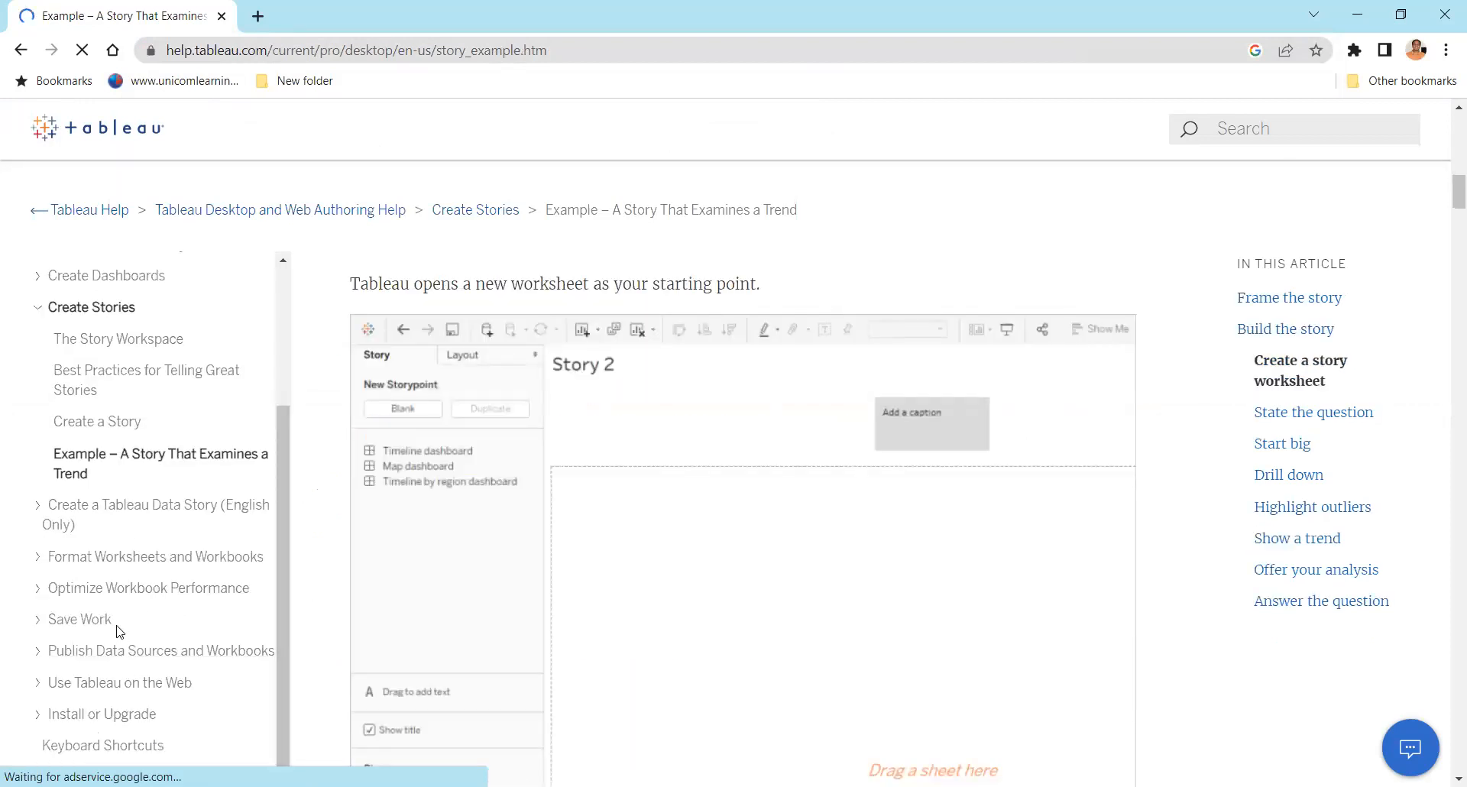
scroll(120, 631, "up", 6)
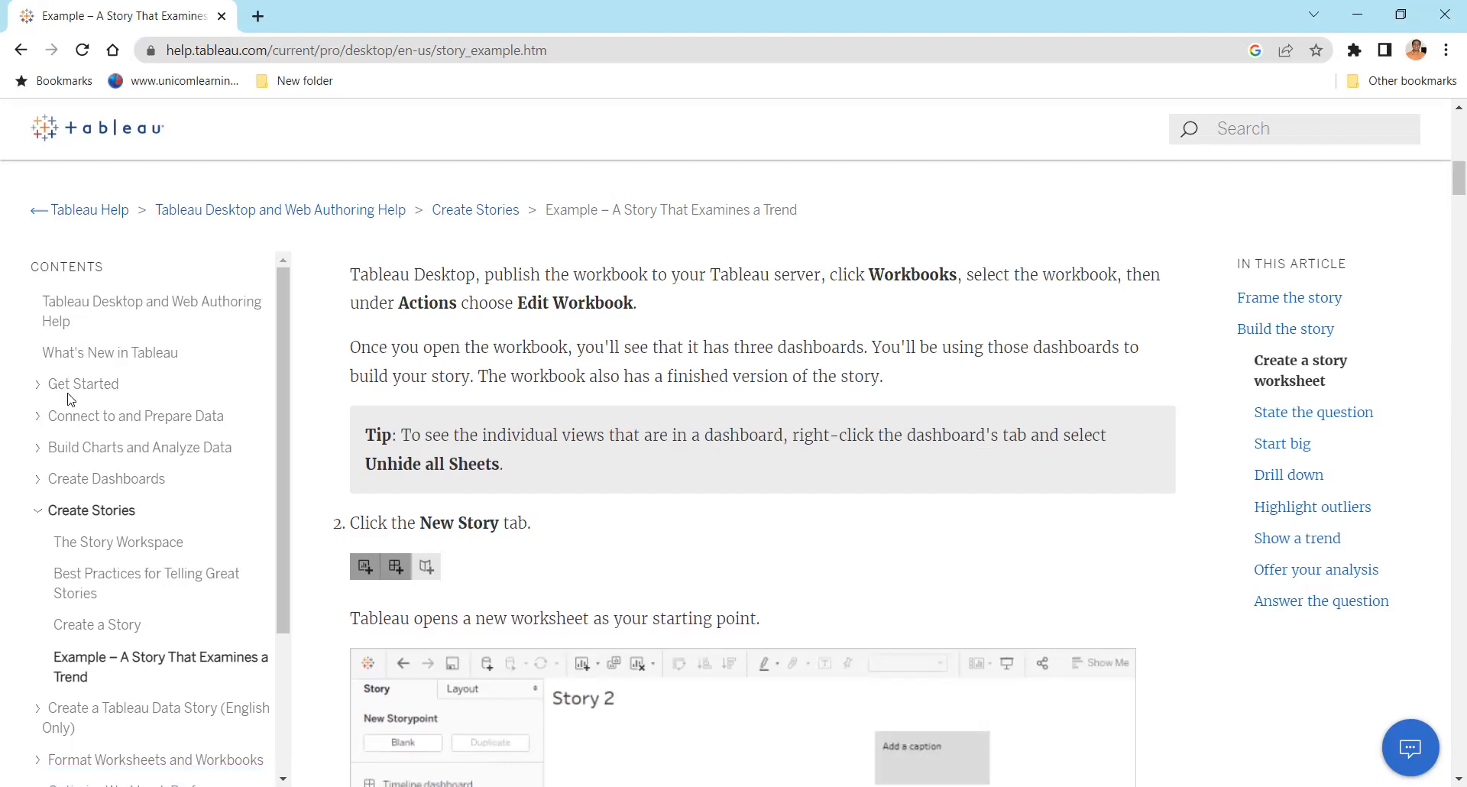
left_click(41, 395)
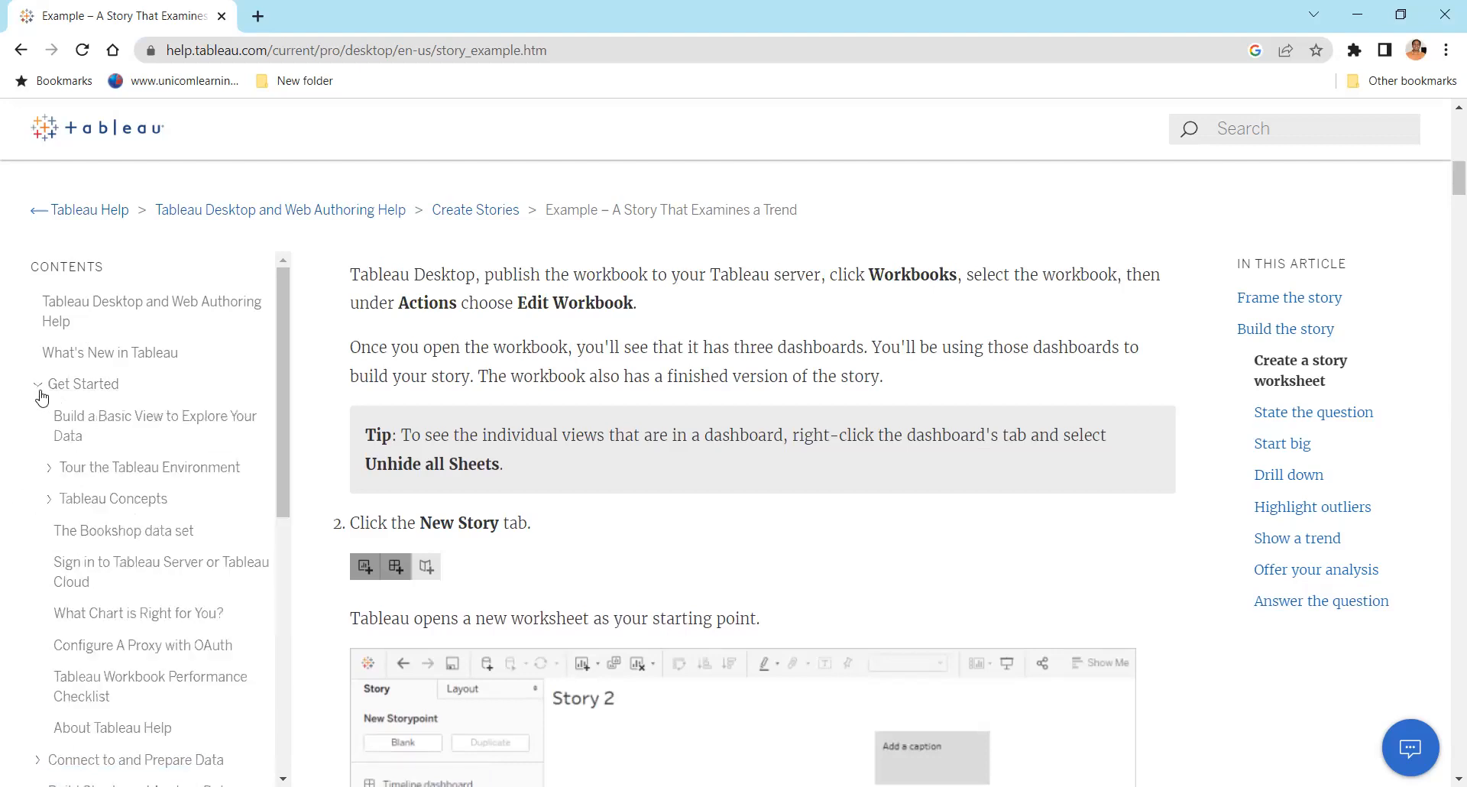
scroll(149, 451, "down", 4)
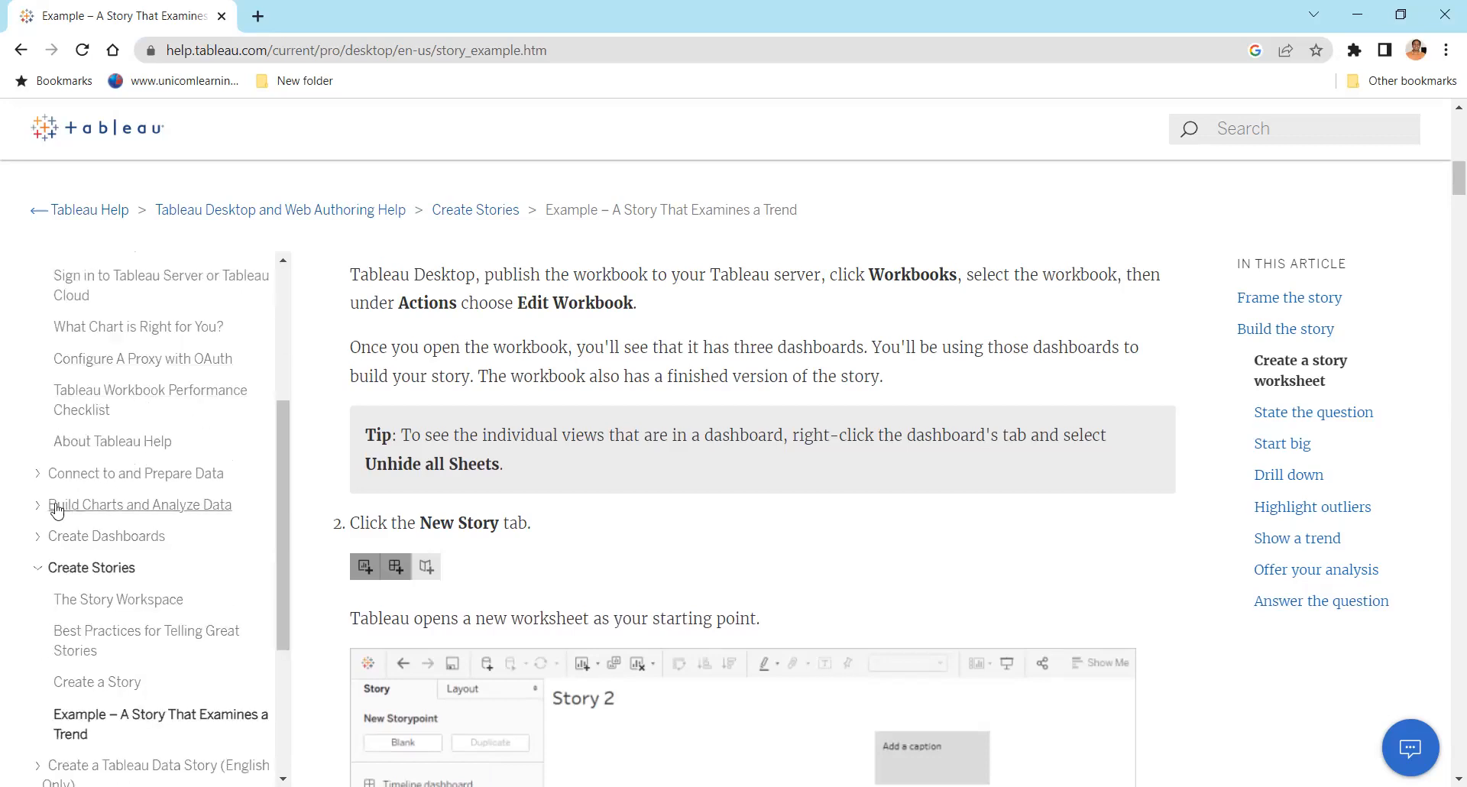
left_click(37, 474)
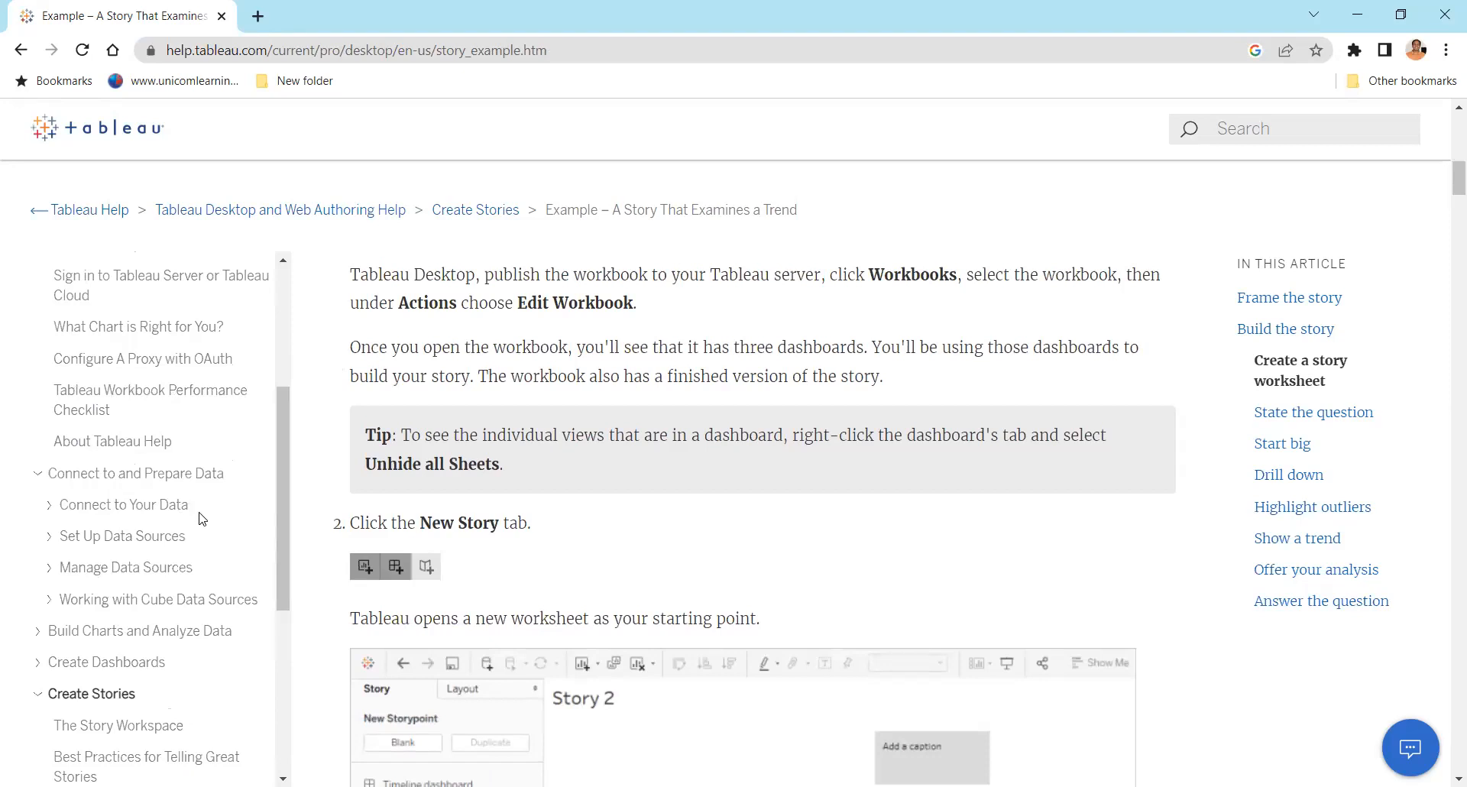
scroll(190, 504, "down", 2)
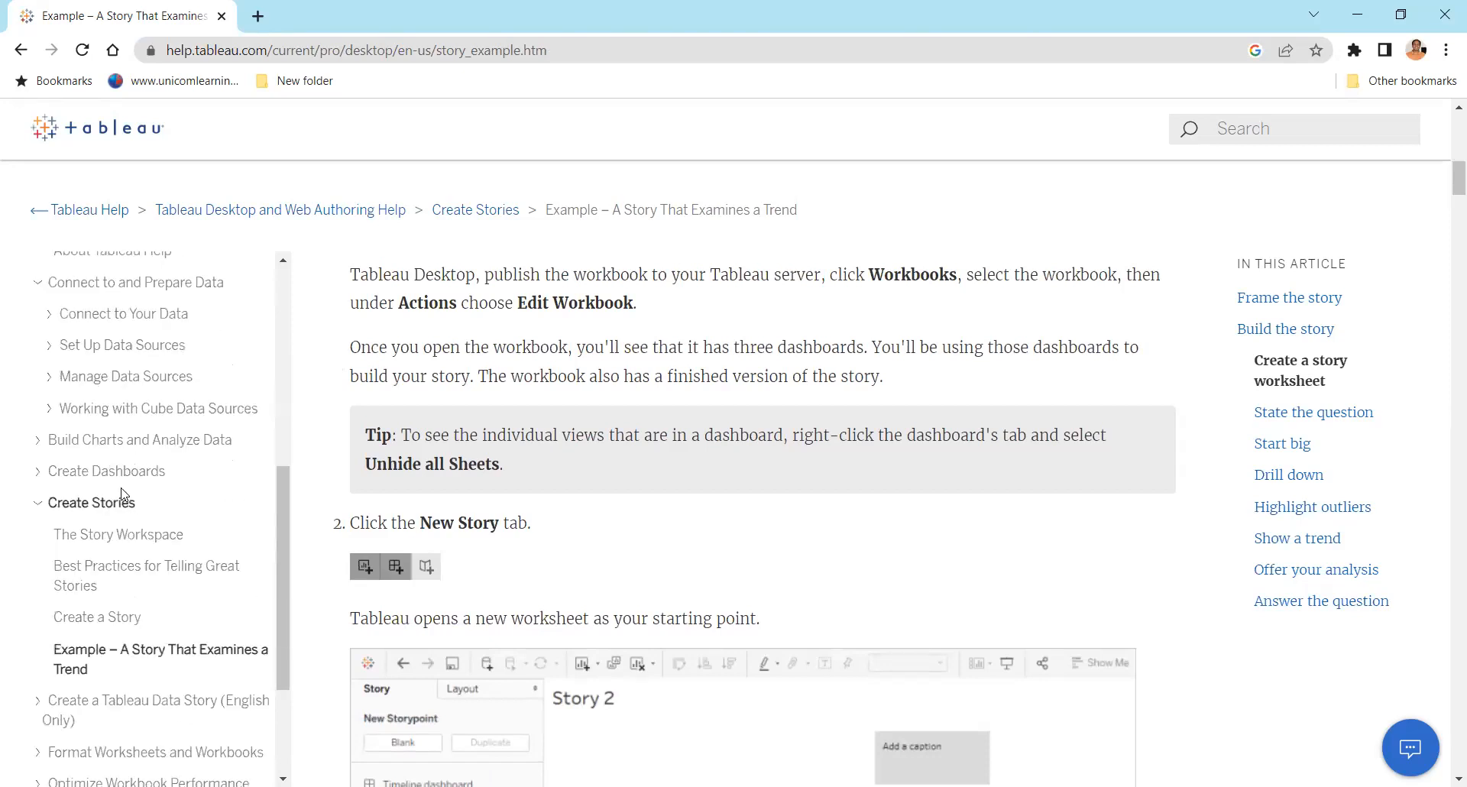
left_click(36, 442)
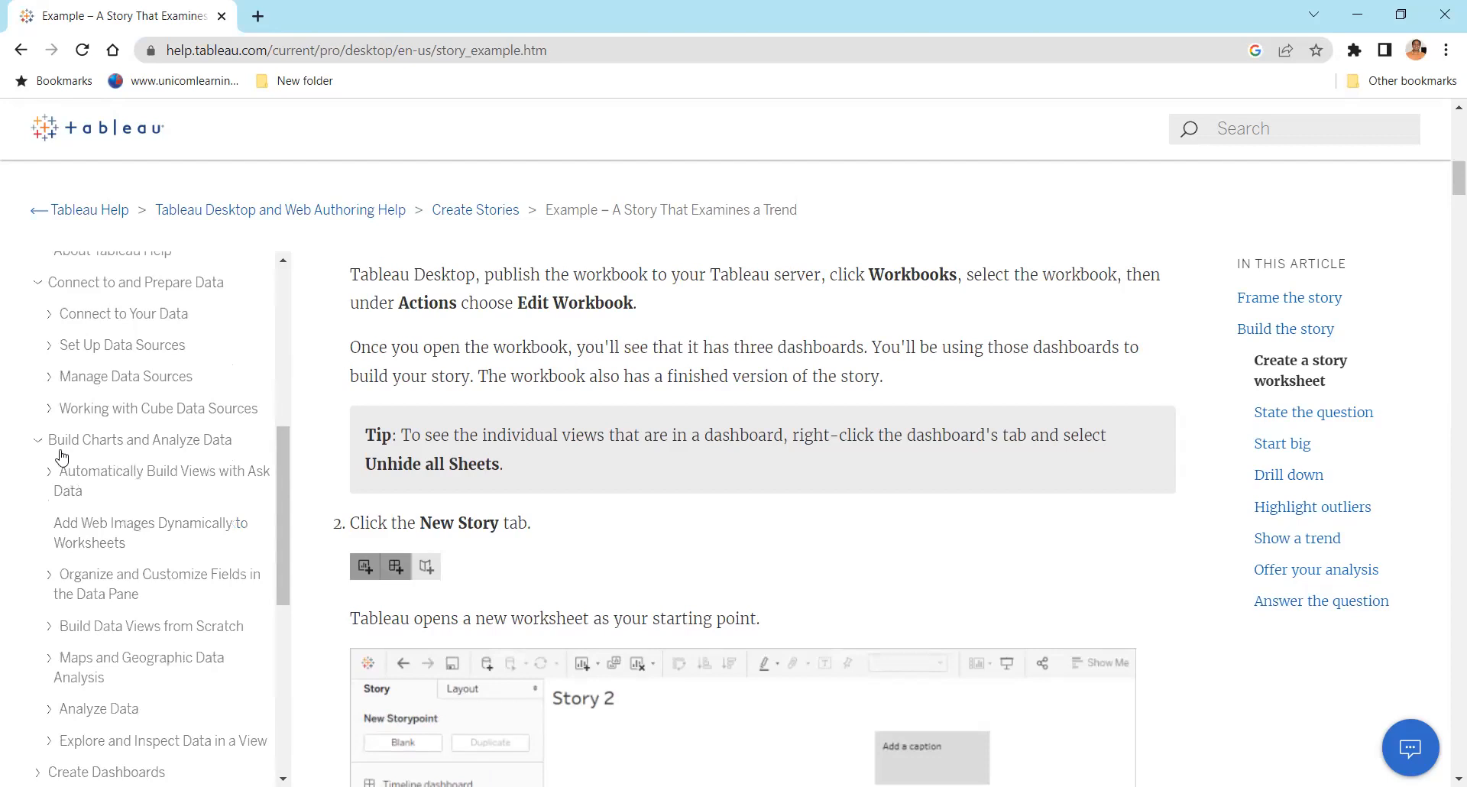
Expand Analyze Data in the help contents and look over its topics and the sections that follow it
scroll(184, 518, "down", 1)
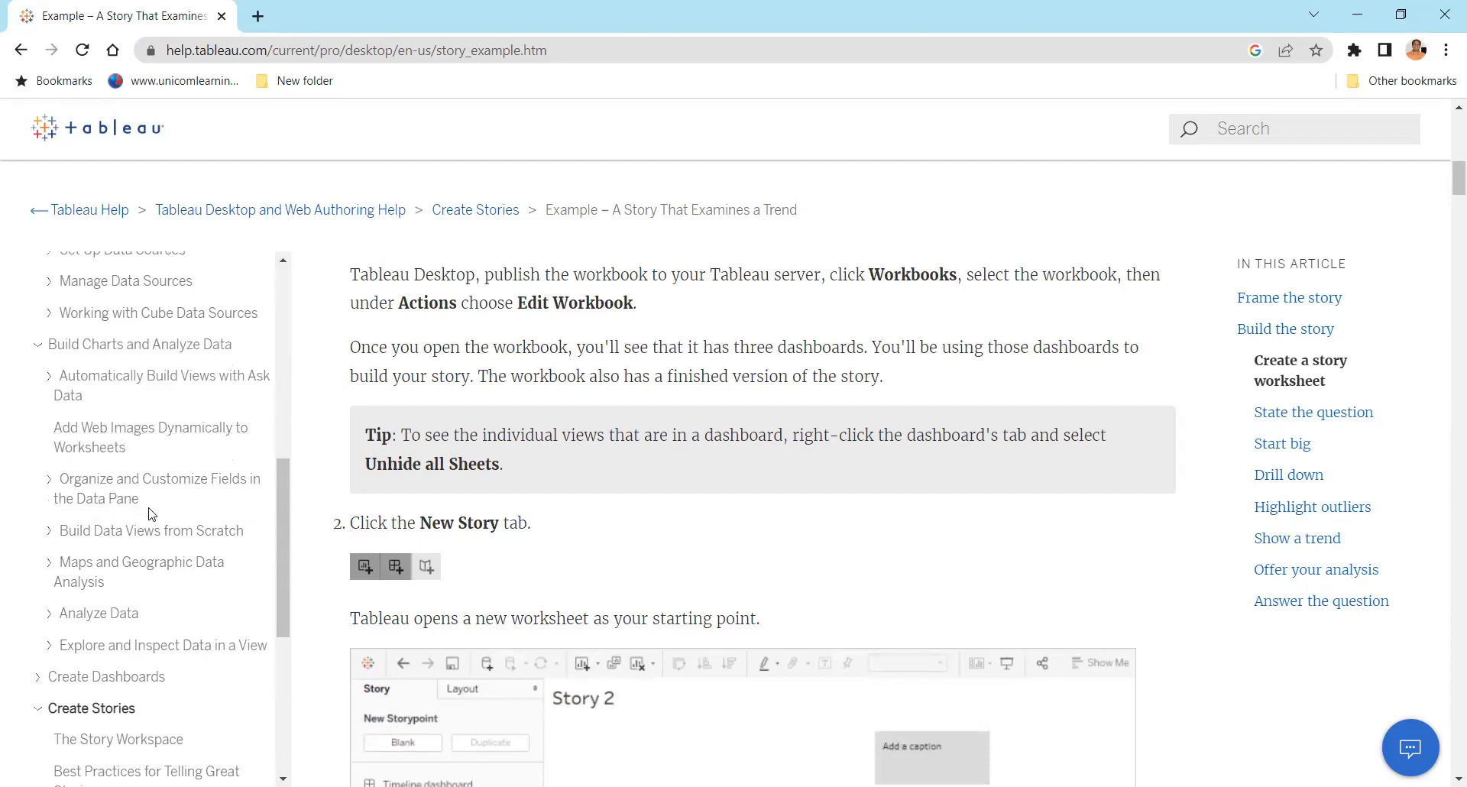
scroll(151, 514, "down", 2)
left_click(47, 422)
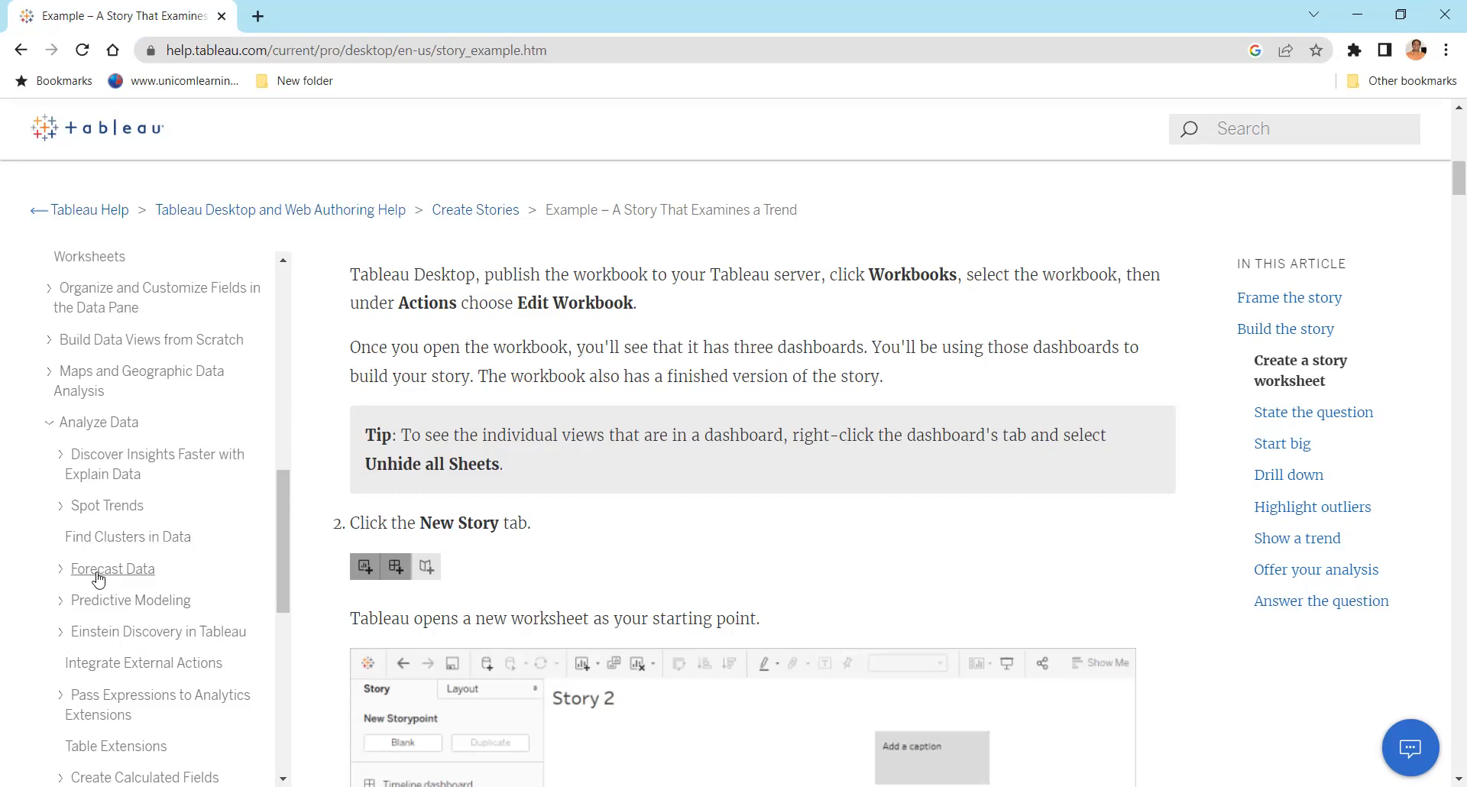
scroll(155, 574, "down", 1)
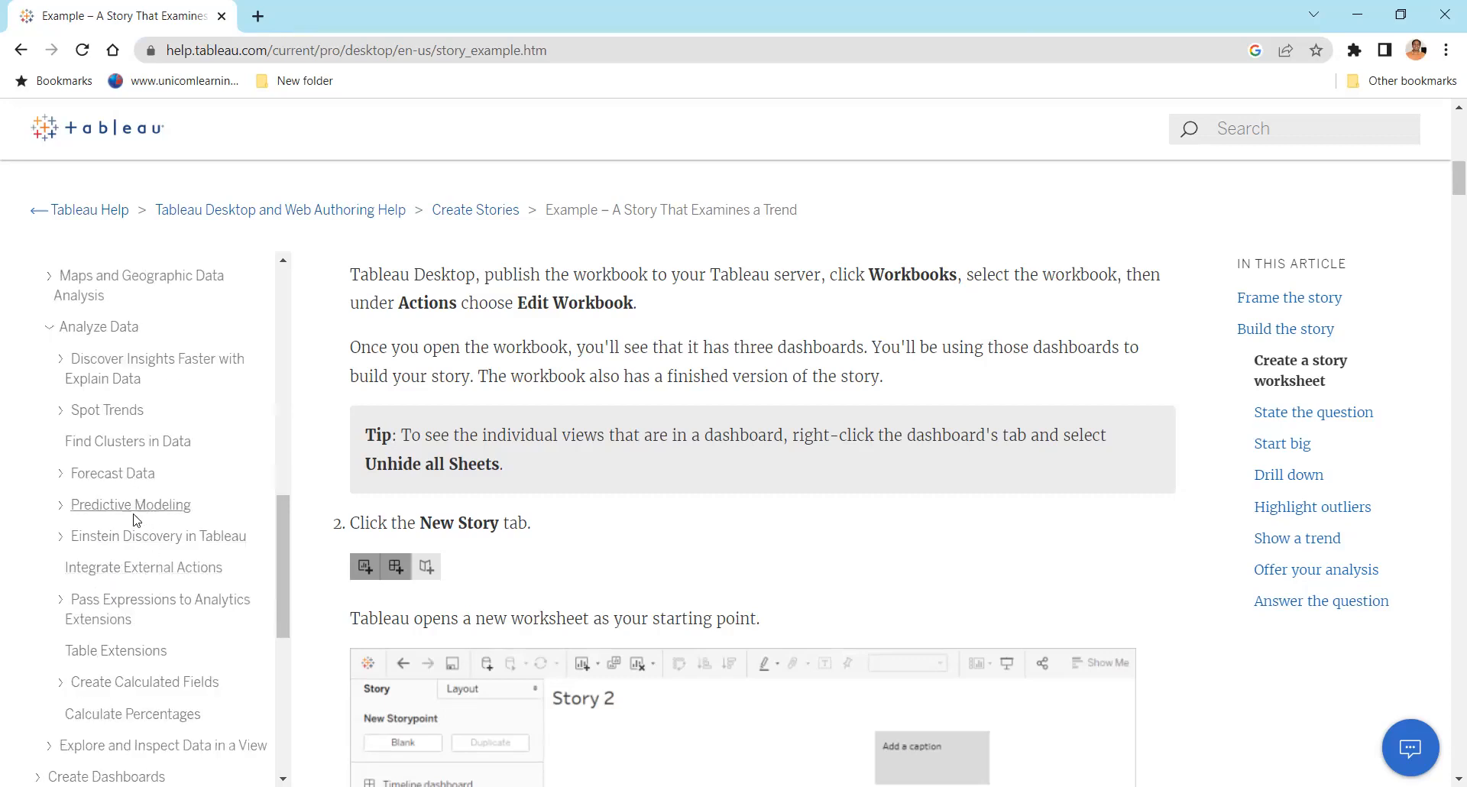
scroll(138, 515, "down", 2)
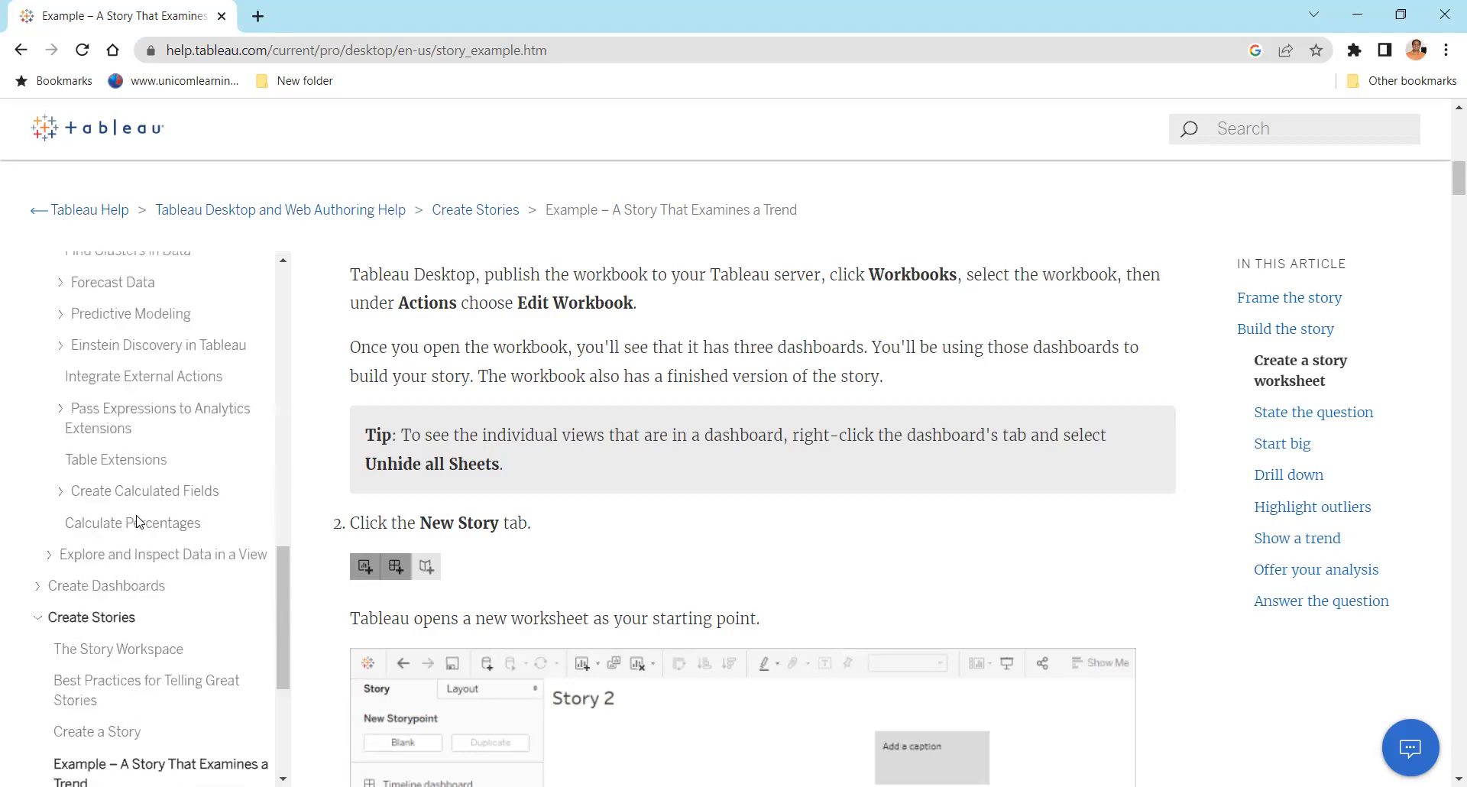
scroll(138, 522, "down", 3)
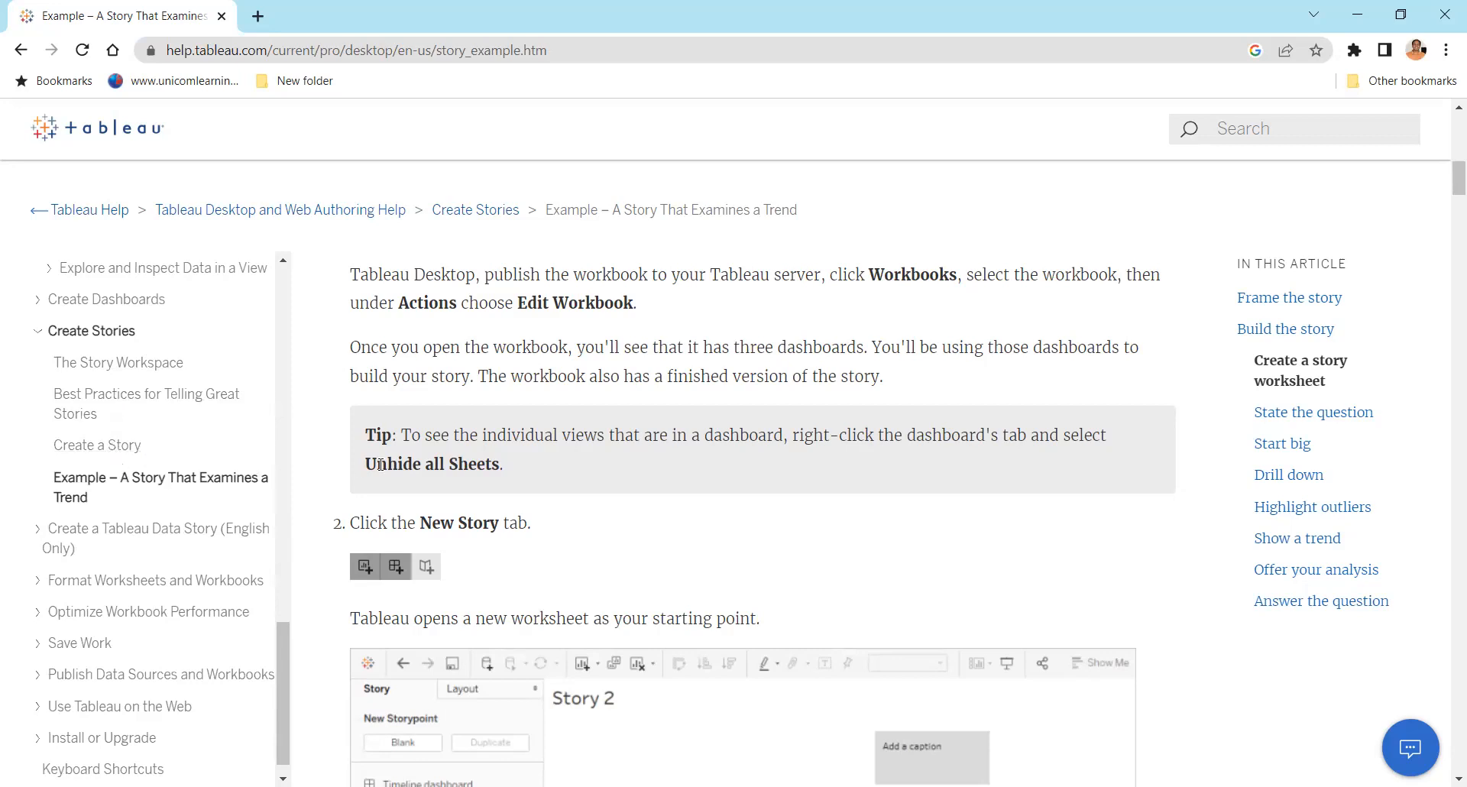
Read through the earthquake story article from the Start big section to the Show a trend section
scroll(380, 464, "down", 15)
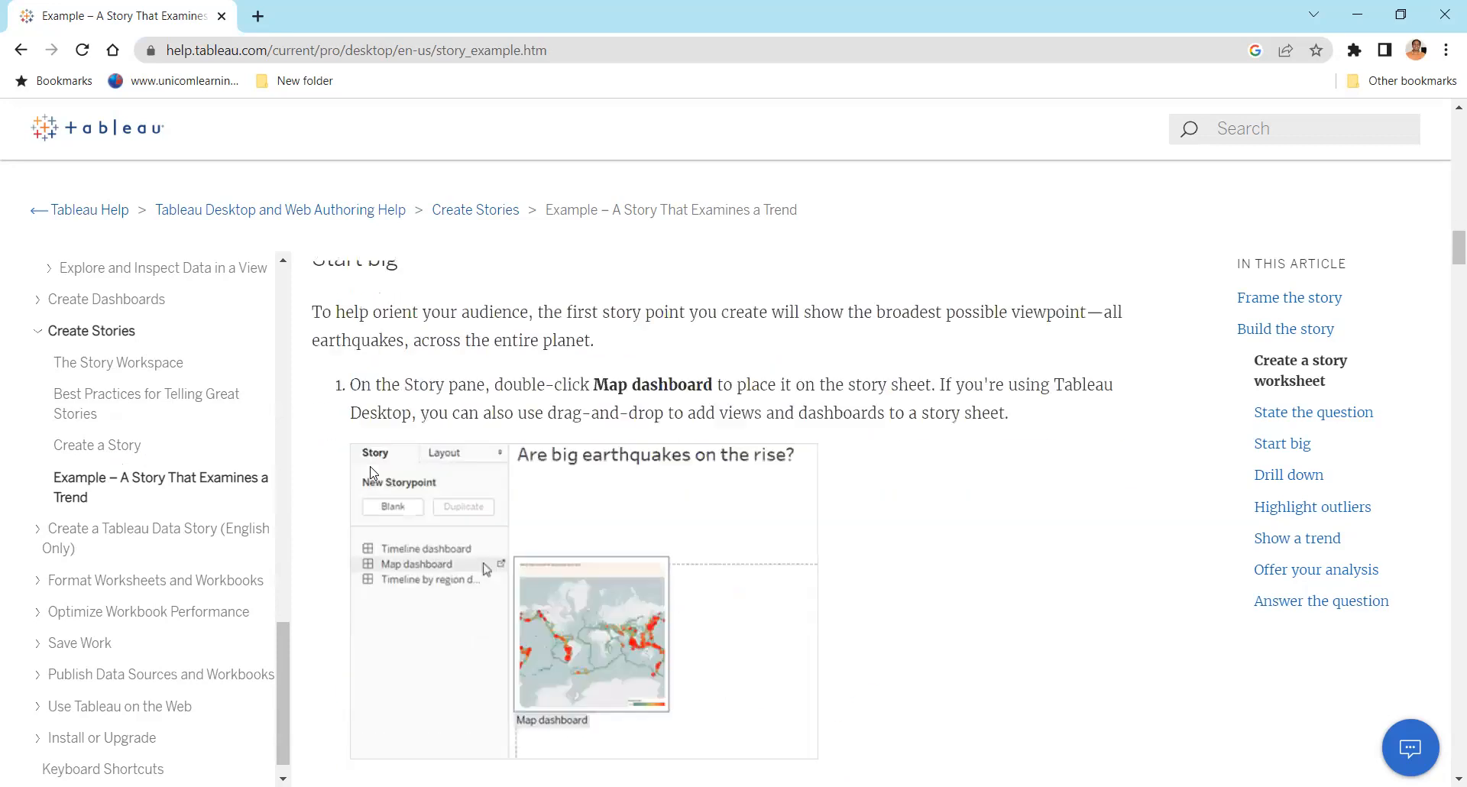
scroll(370, 472, "down", 8)
scroll(371, 473, "down", 5)
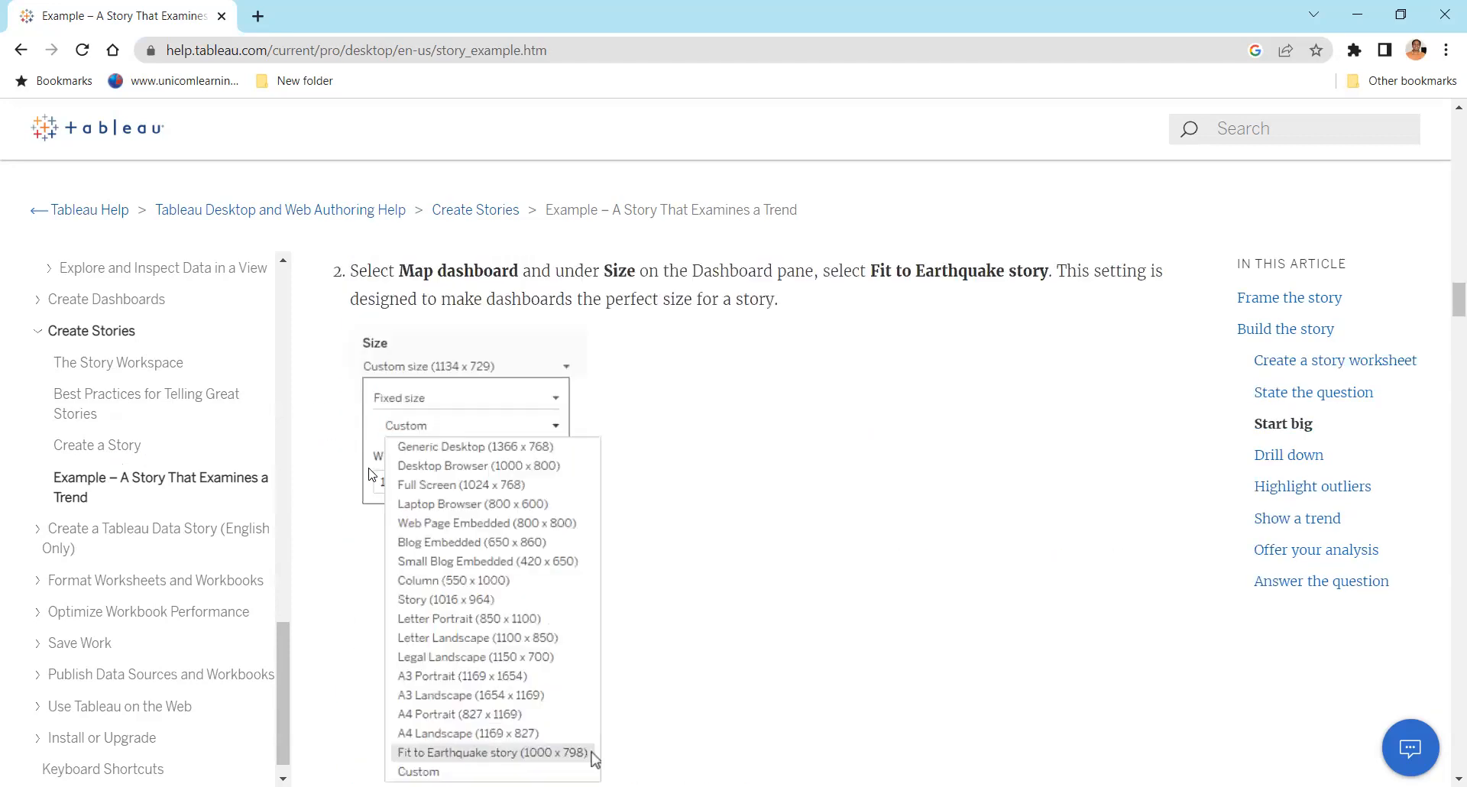
scroll(366, 479, "down", 4)
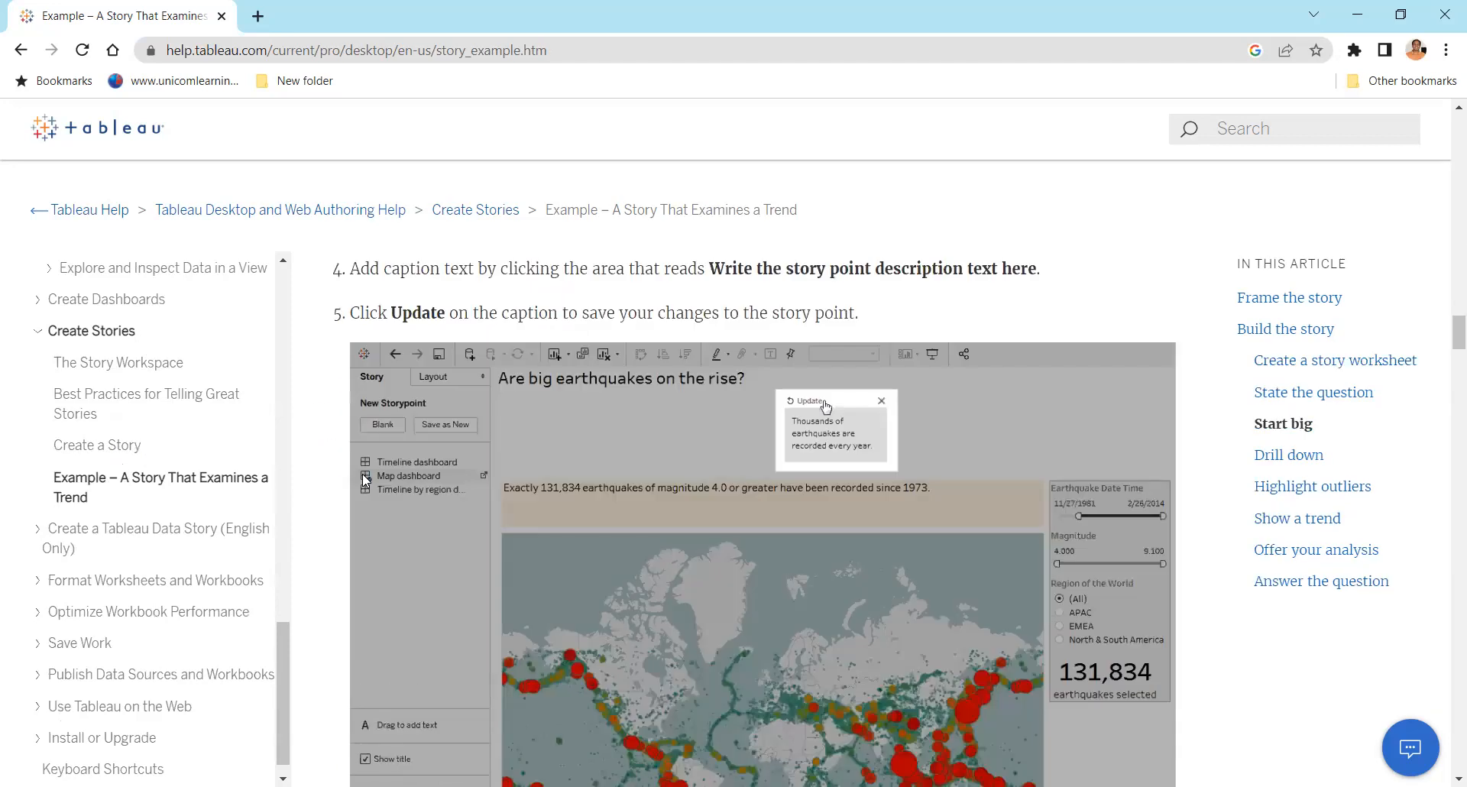
scroll(365, 480, "down", 9)
scroll(363, 474, "down", 12)
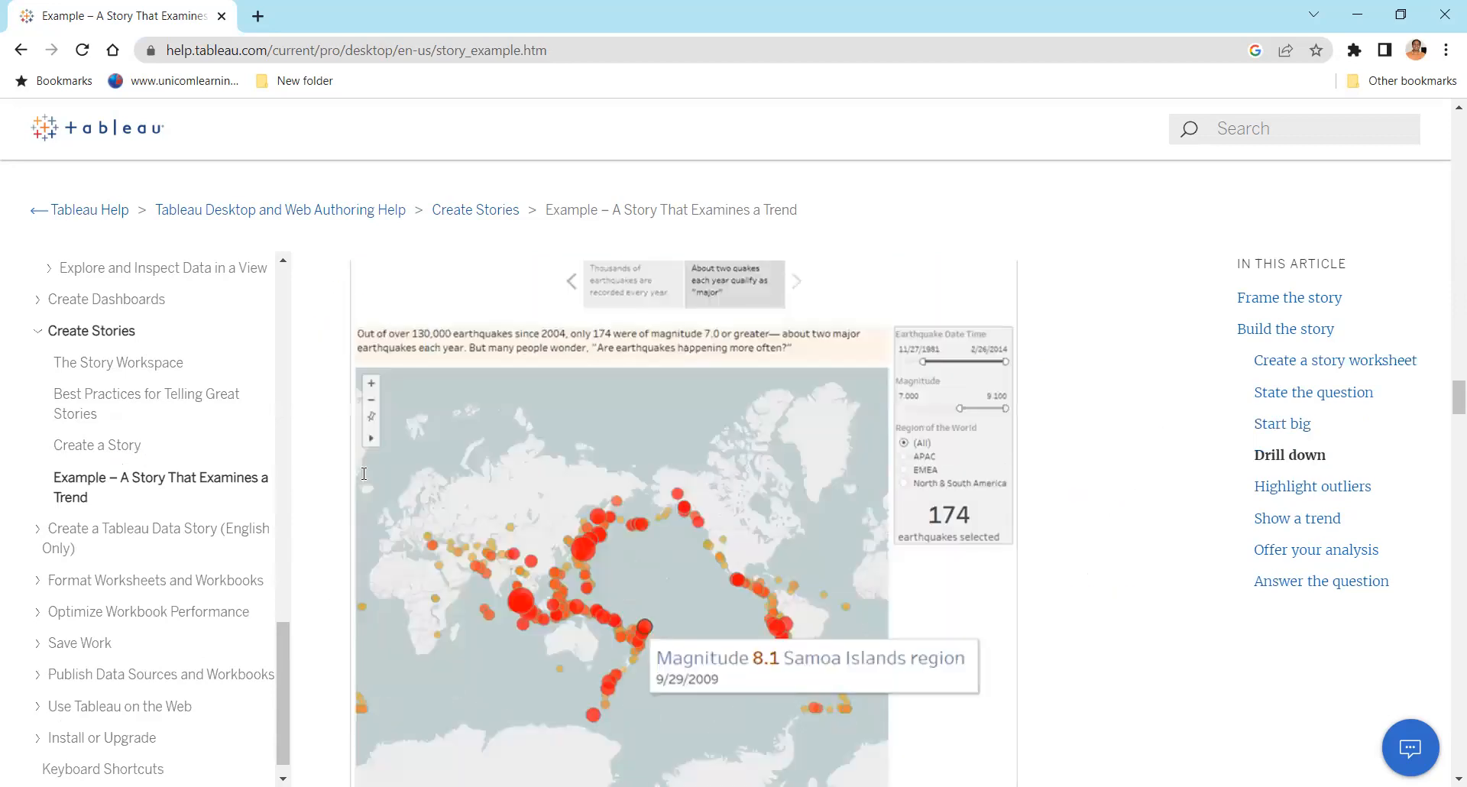
scroll(358, 483, "down", 4)
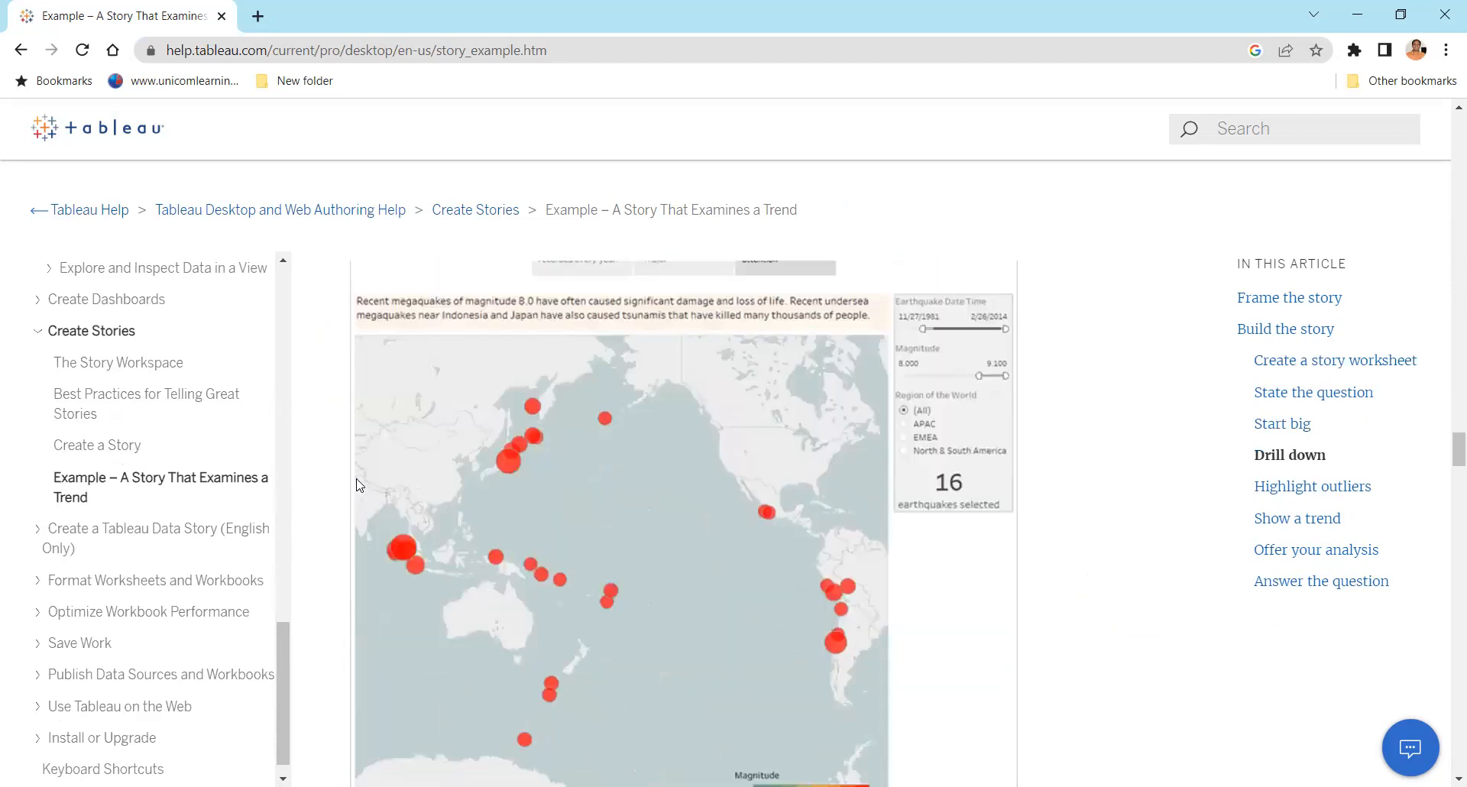
scroll(356, 484, "down", 14)
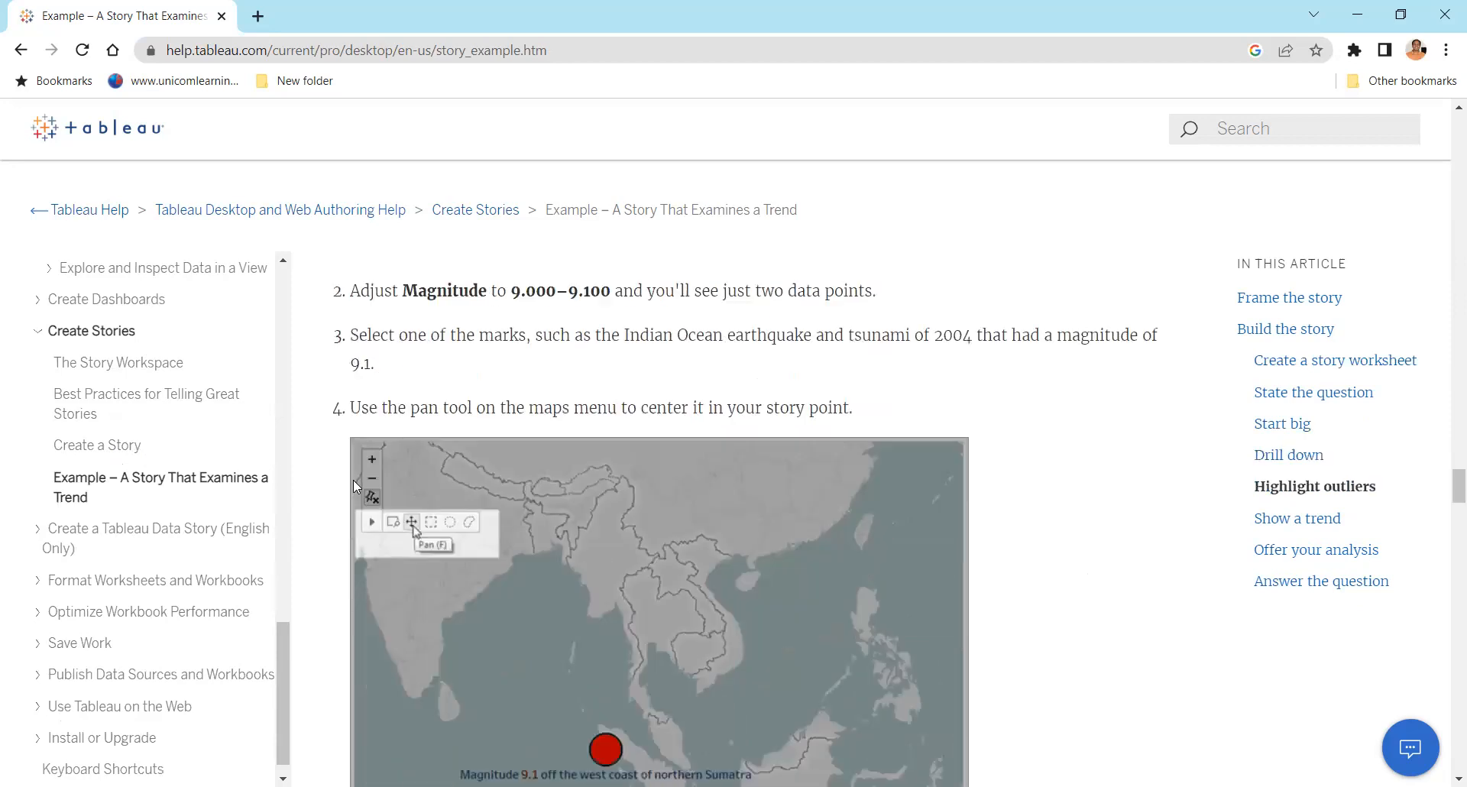
scroll(353, 486, "down", 4)
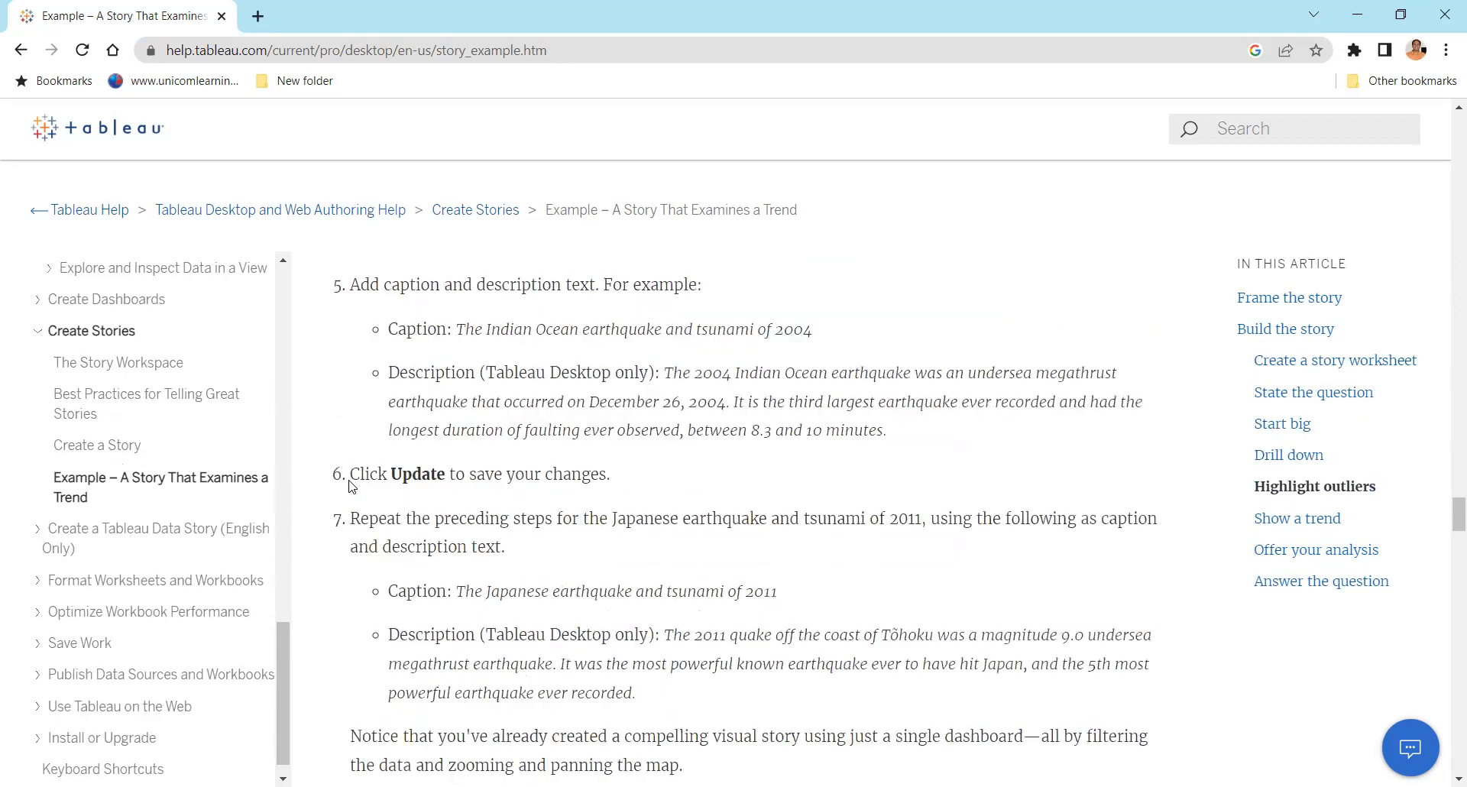
scroll(350, 485, "down", 4)
scroll(347, 485, "down", 12)
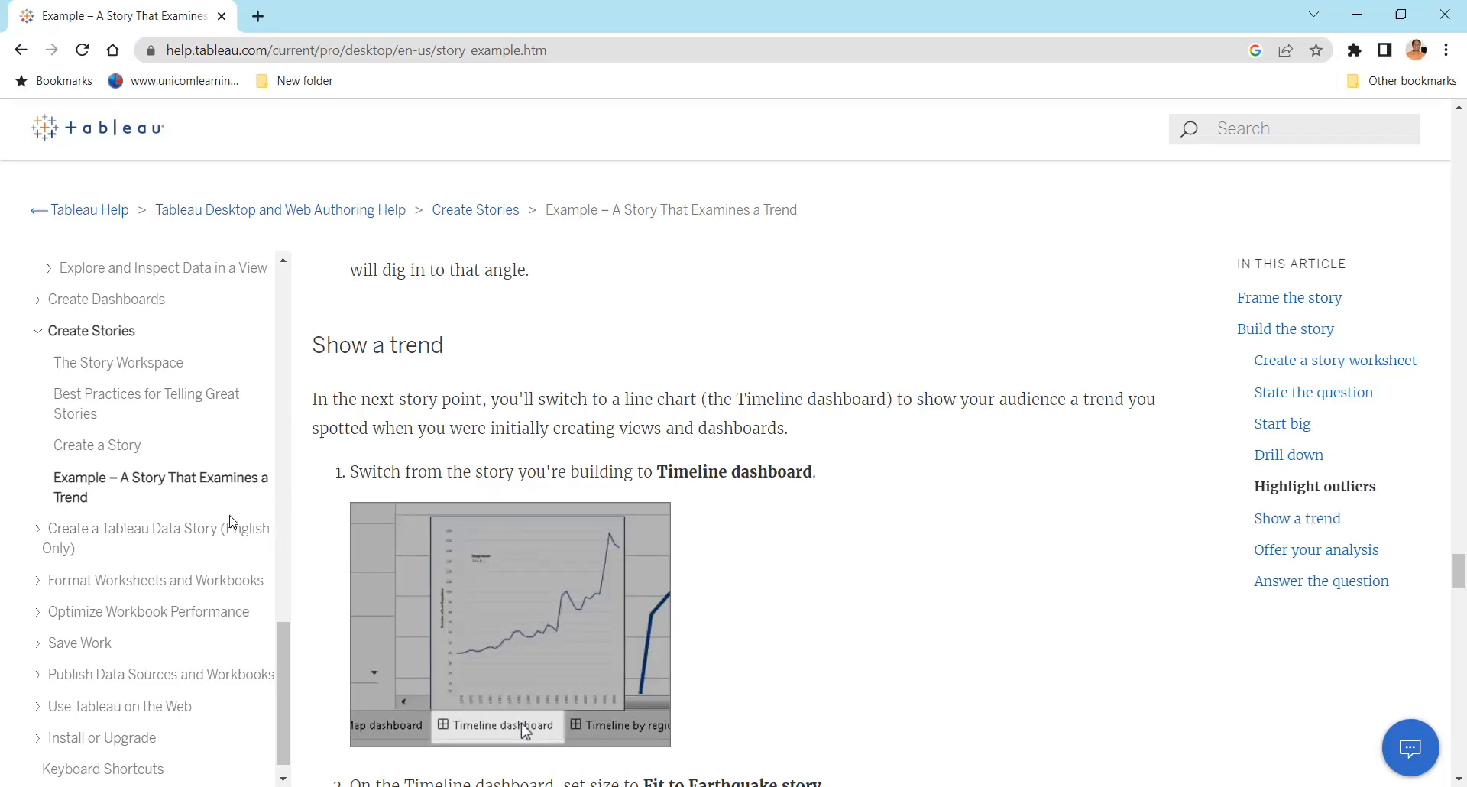
scroll(229, 526, "down", 1)
scroll(229, 526, "down", 6)
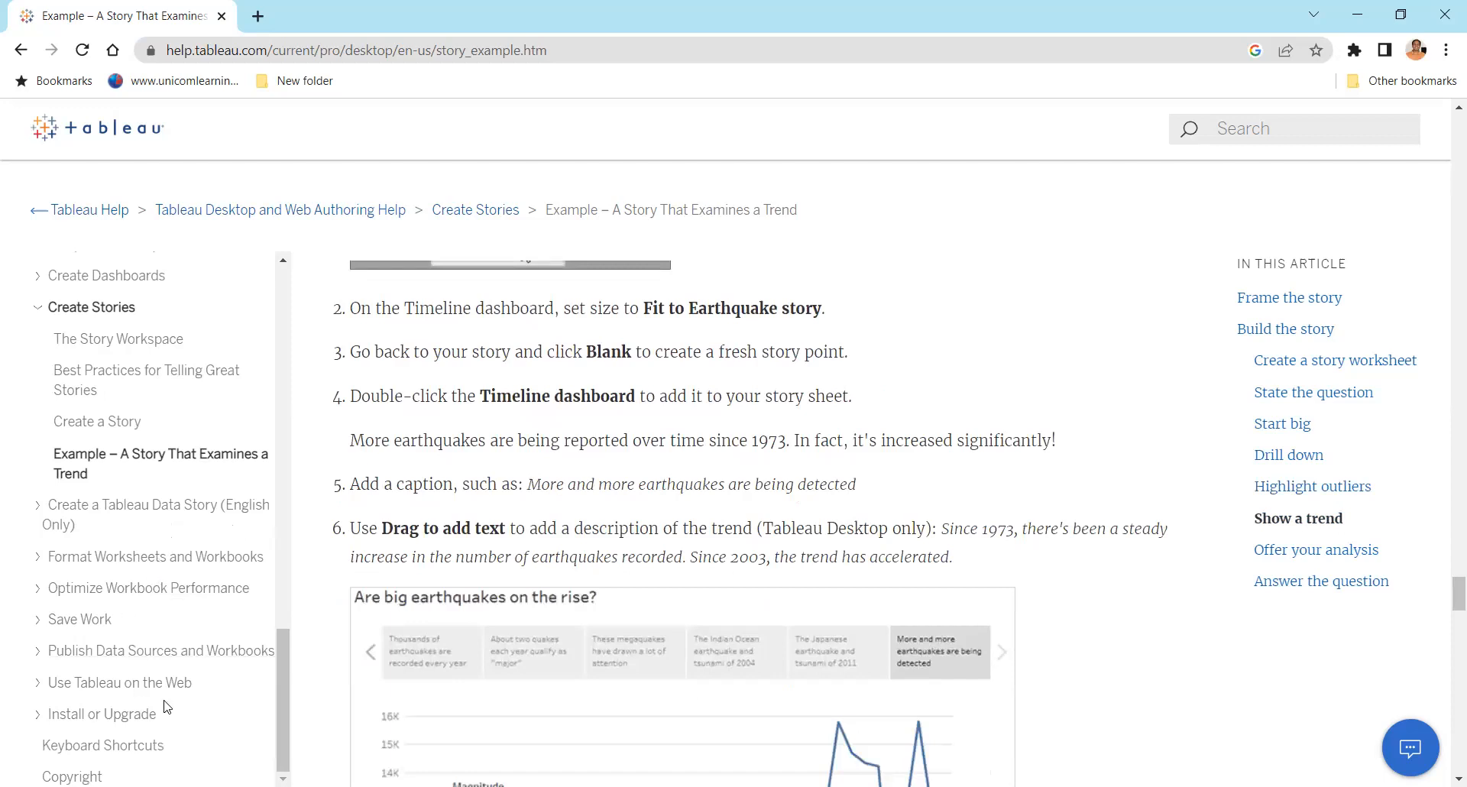
Open "Add Web Images Dynamically to Worksheets" under Build Charts and Analyze Data and read its data preparation and image role sections
scroll(163, 527, "up", 4)
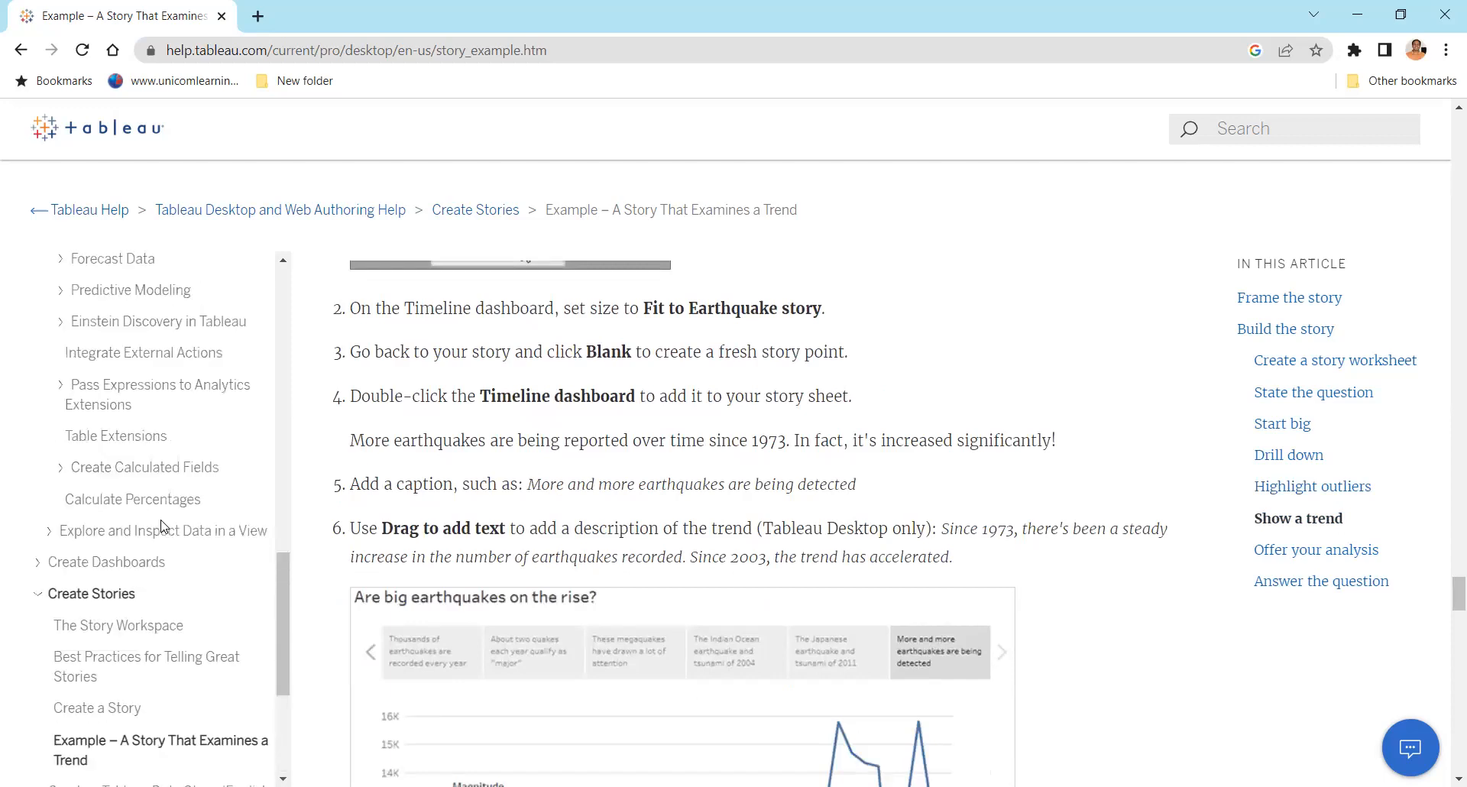
scroll(163, 527, "up", 4)
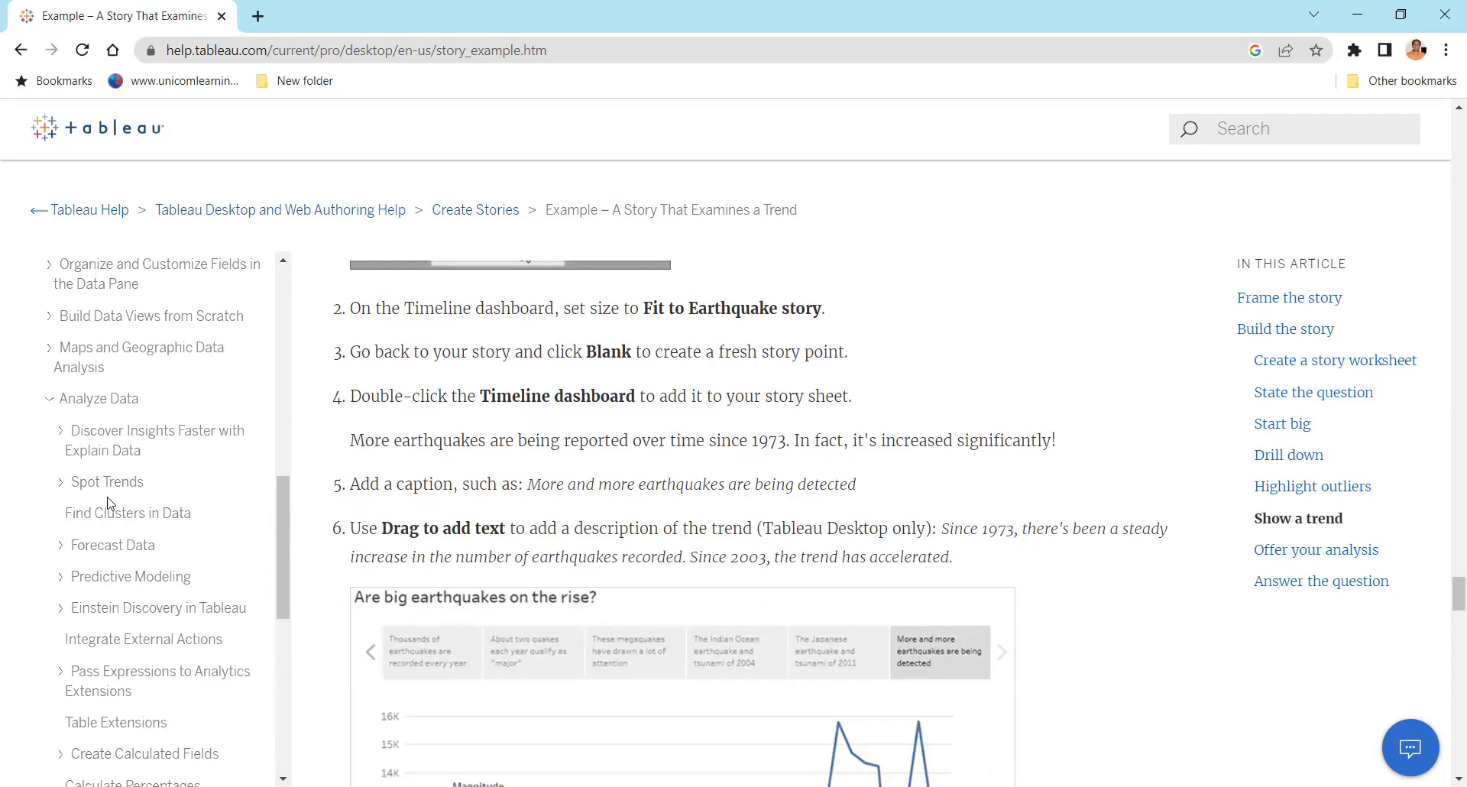
scroll(116, 505, "up", 4)
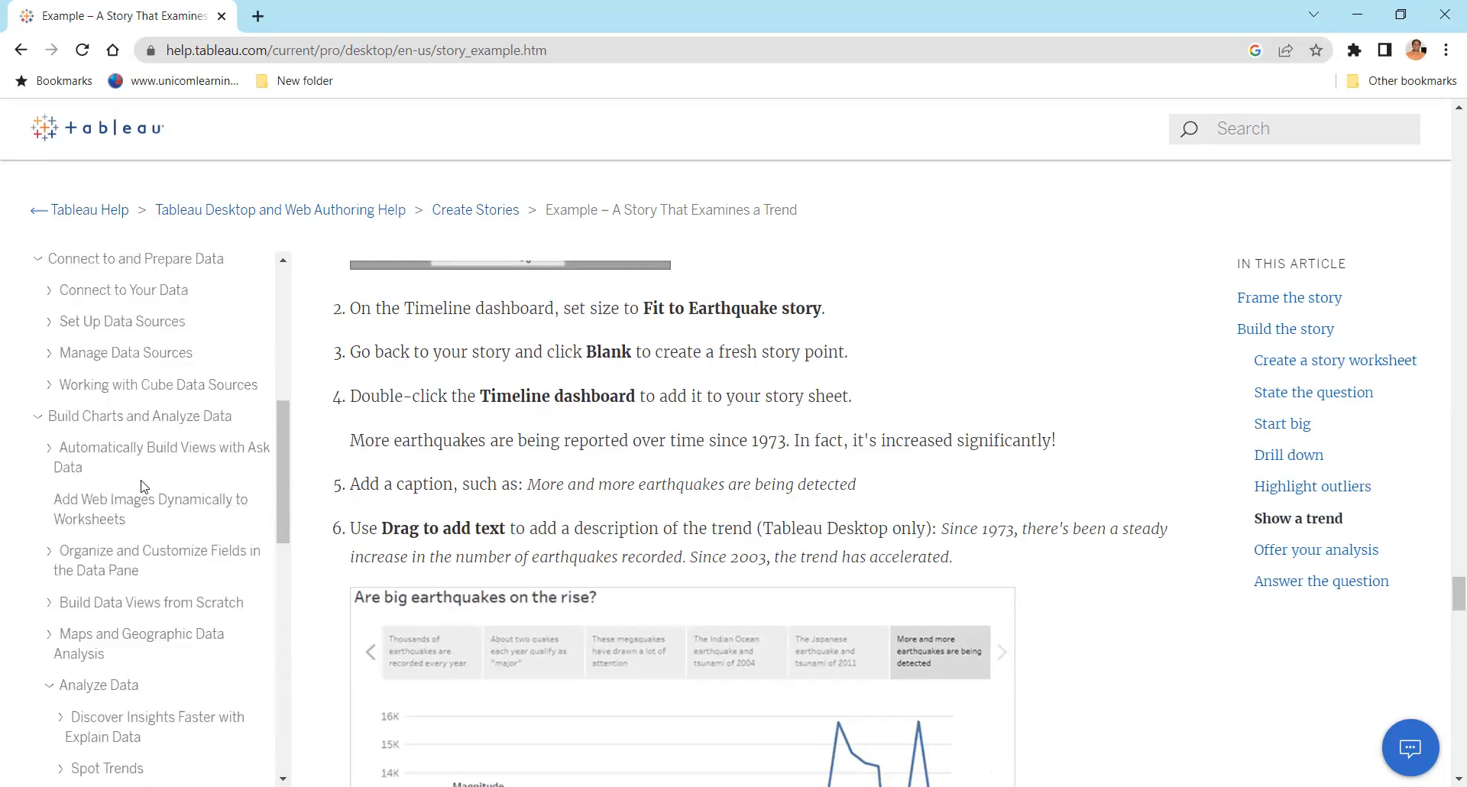
left_click(96, 509)
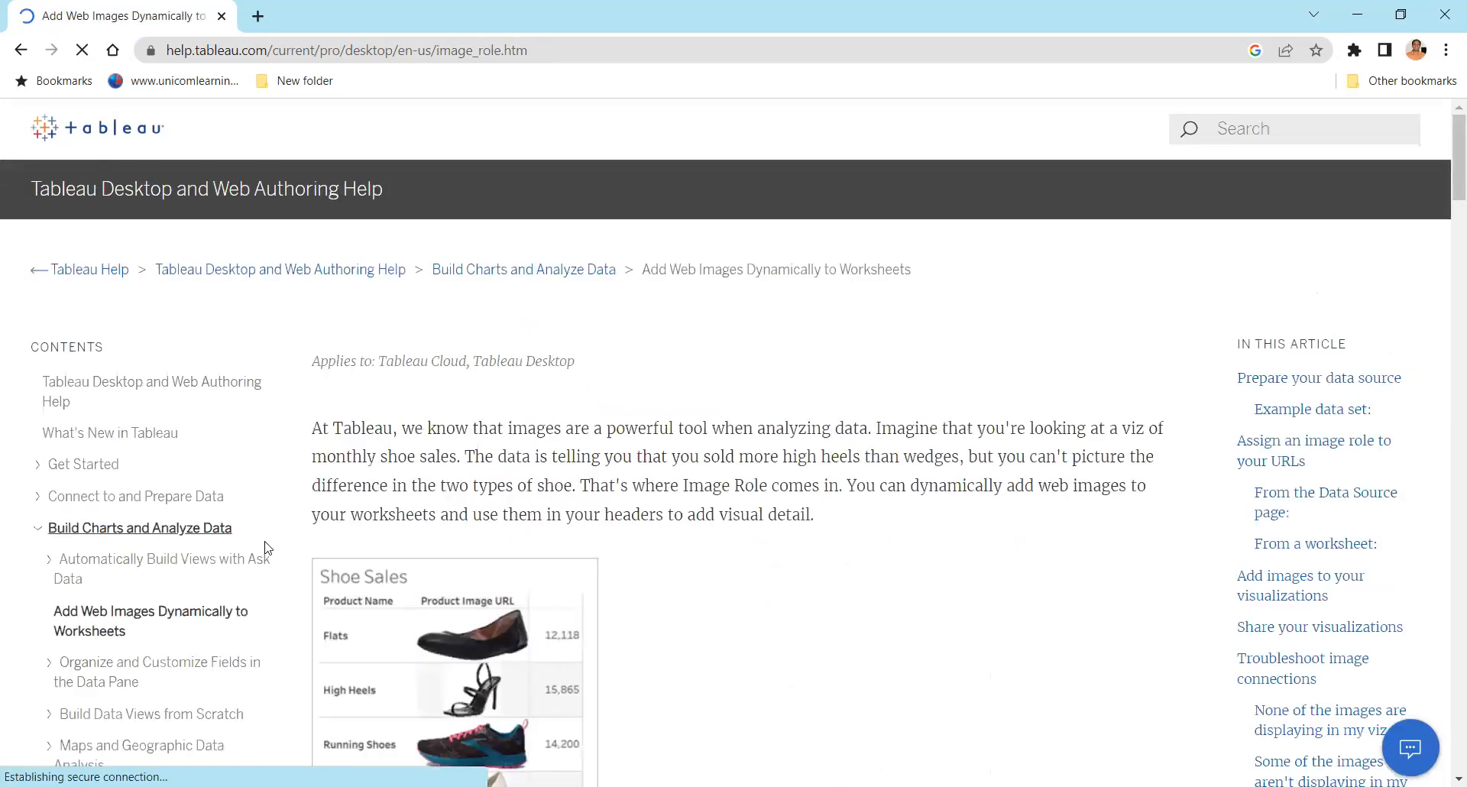
scroll(443, 536, "down", 8)
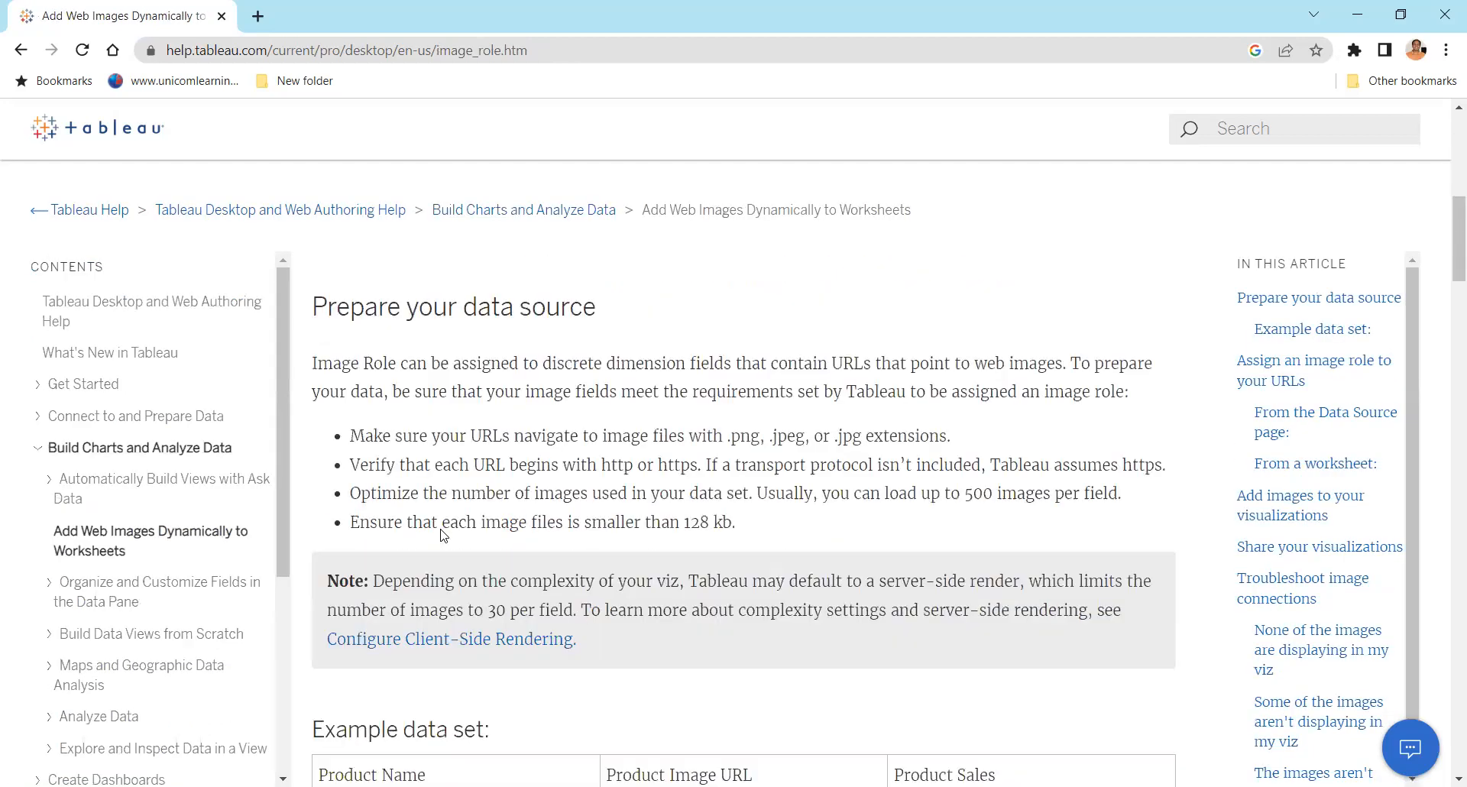
scroll(443, 536, "down", 4)
scroll(443, 535, "down", 14)
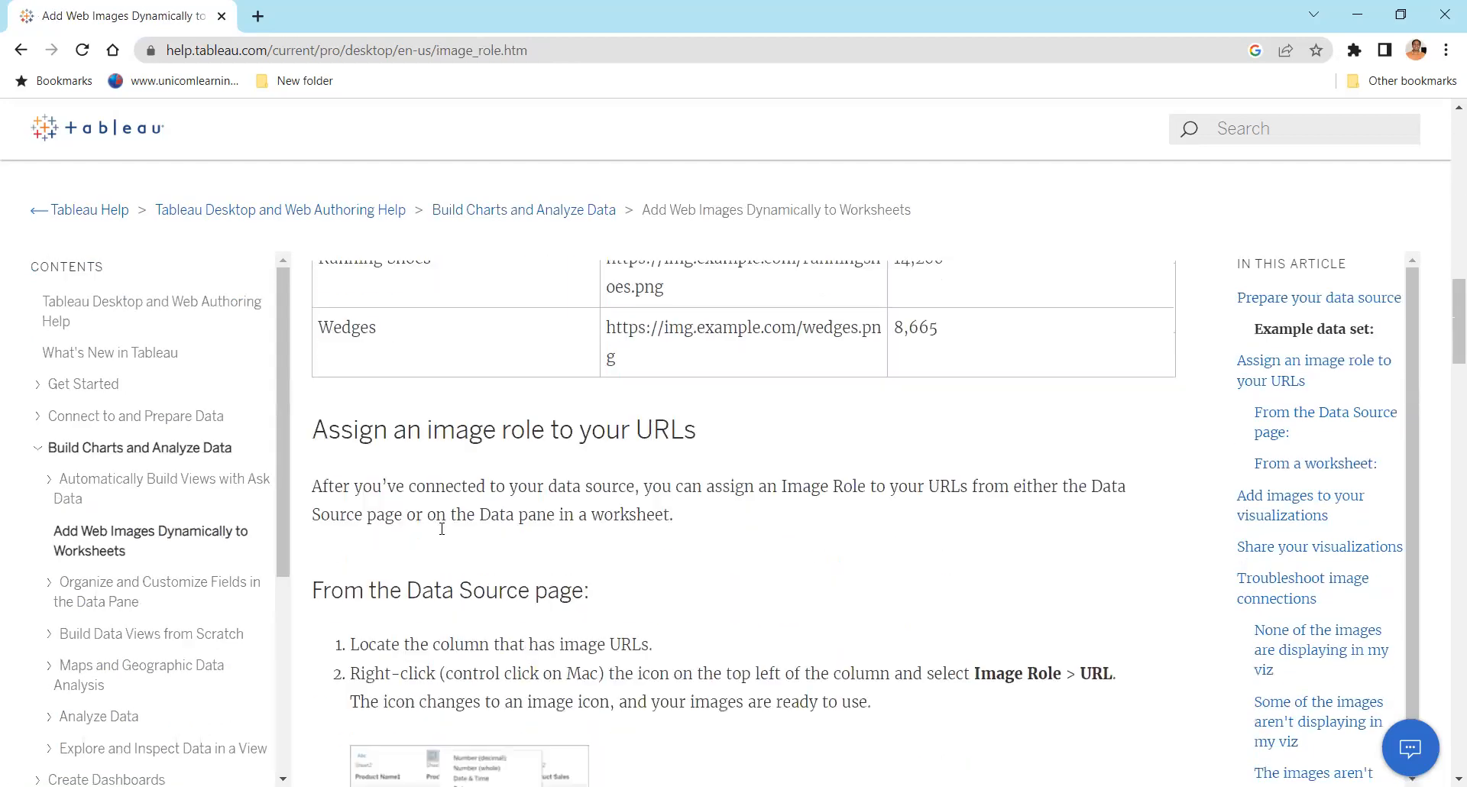
Read the rest of the web images article through its troubleshooting section, then return to the Example data set and Shoe Sales illustration
scroll(444, 534, "down", 20)
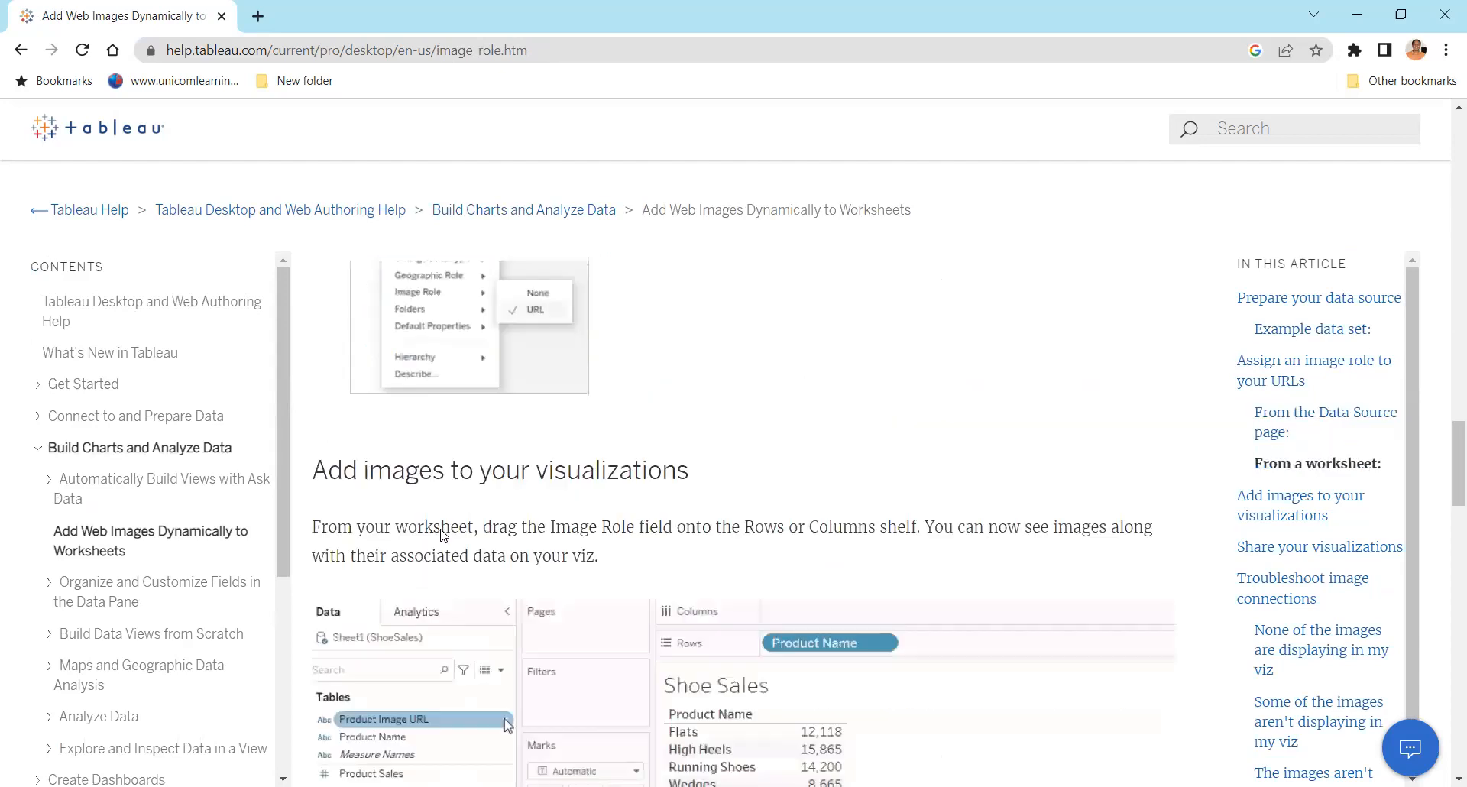
scroll(443, 535, "down", 12)
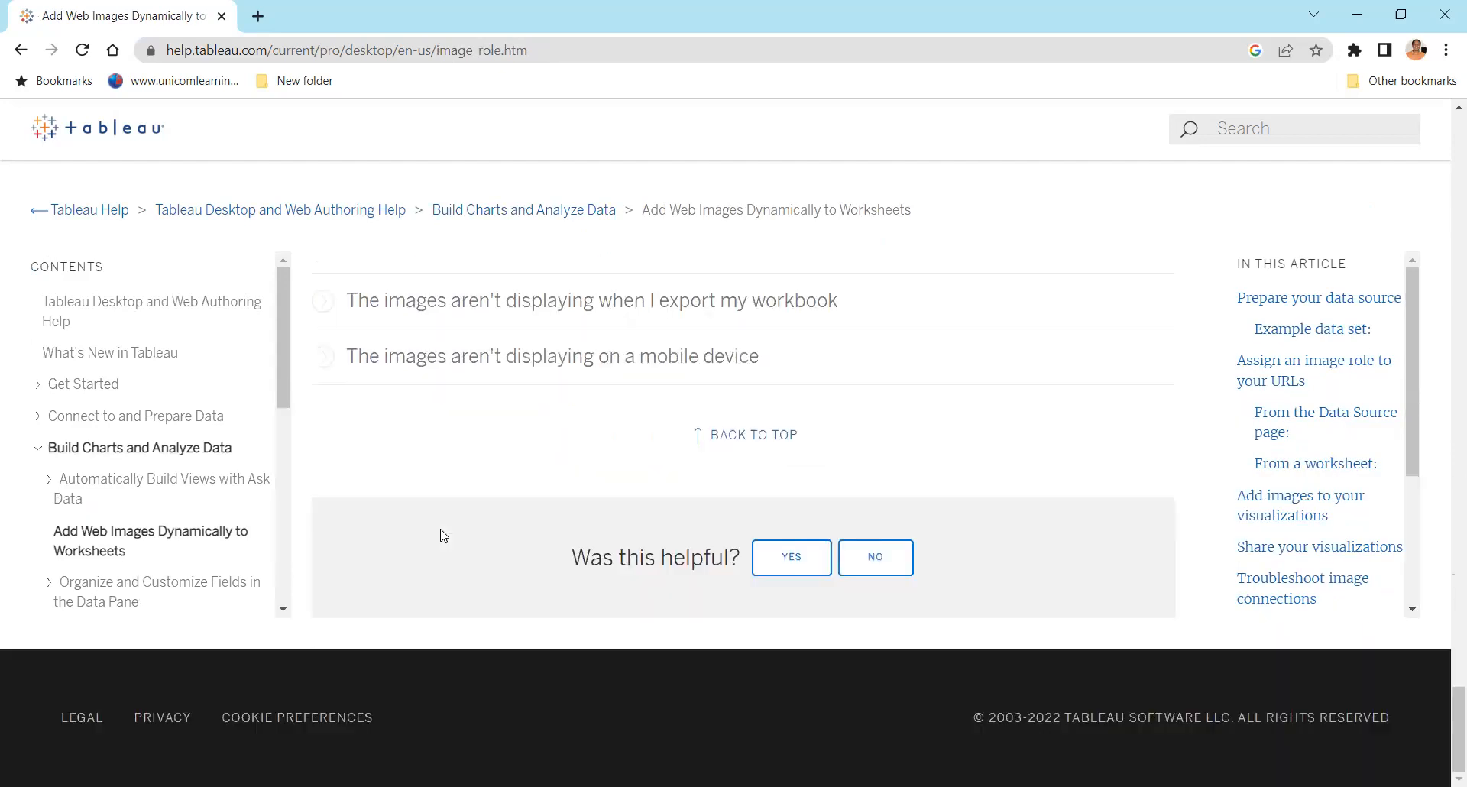
scroll(443, 534, "up", 20)
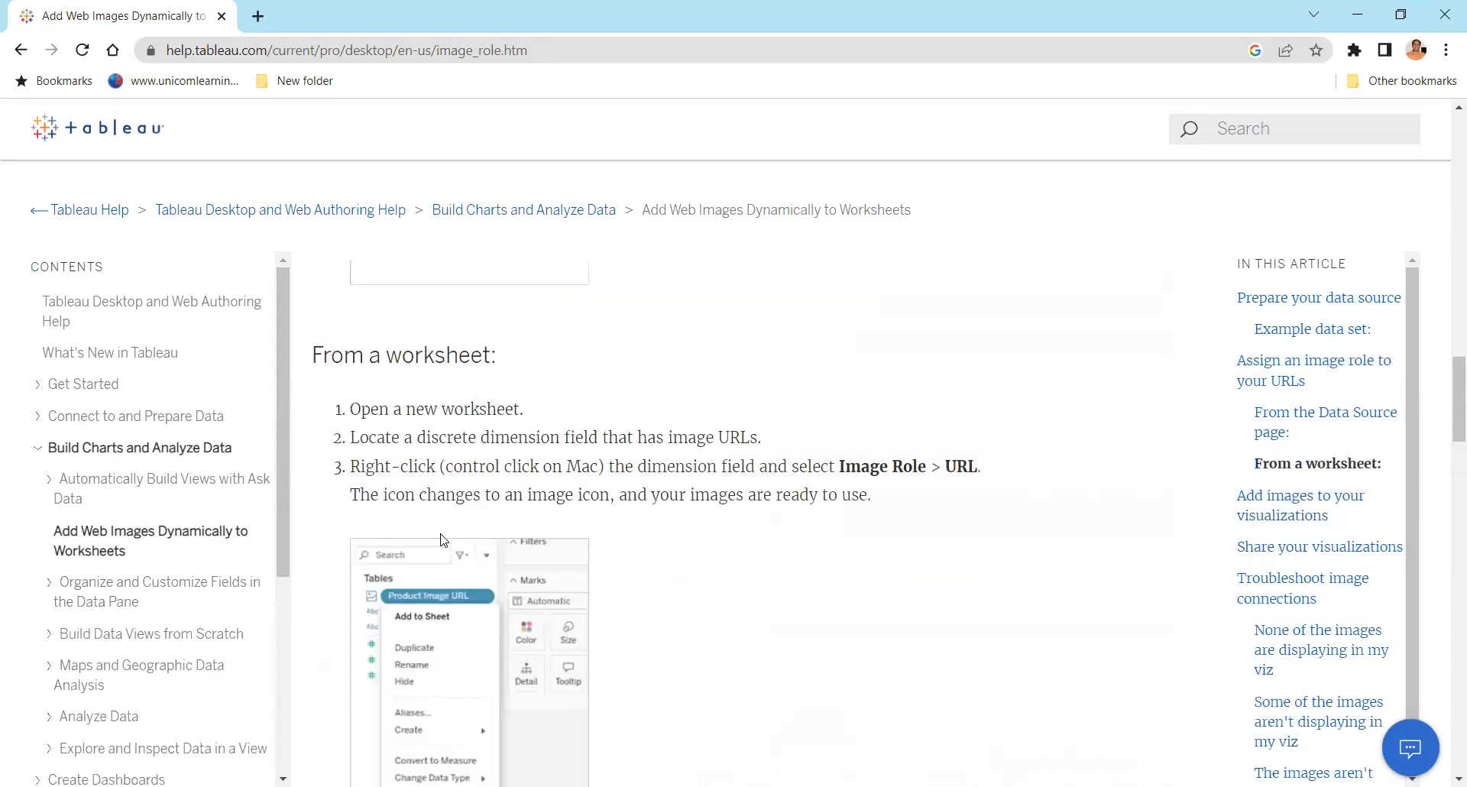
scroll(443, 540, "up", 6)
scroll(439, 554, "up", 5)
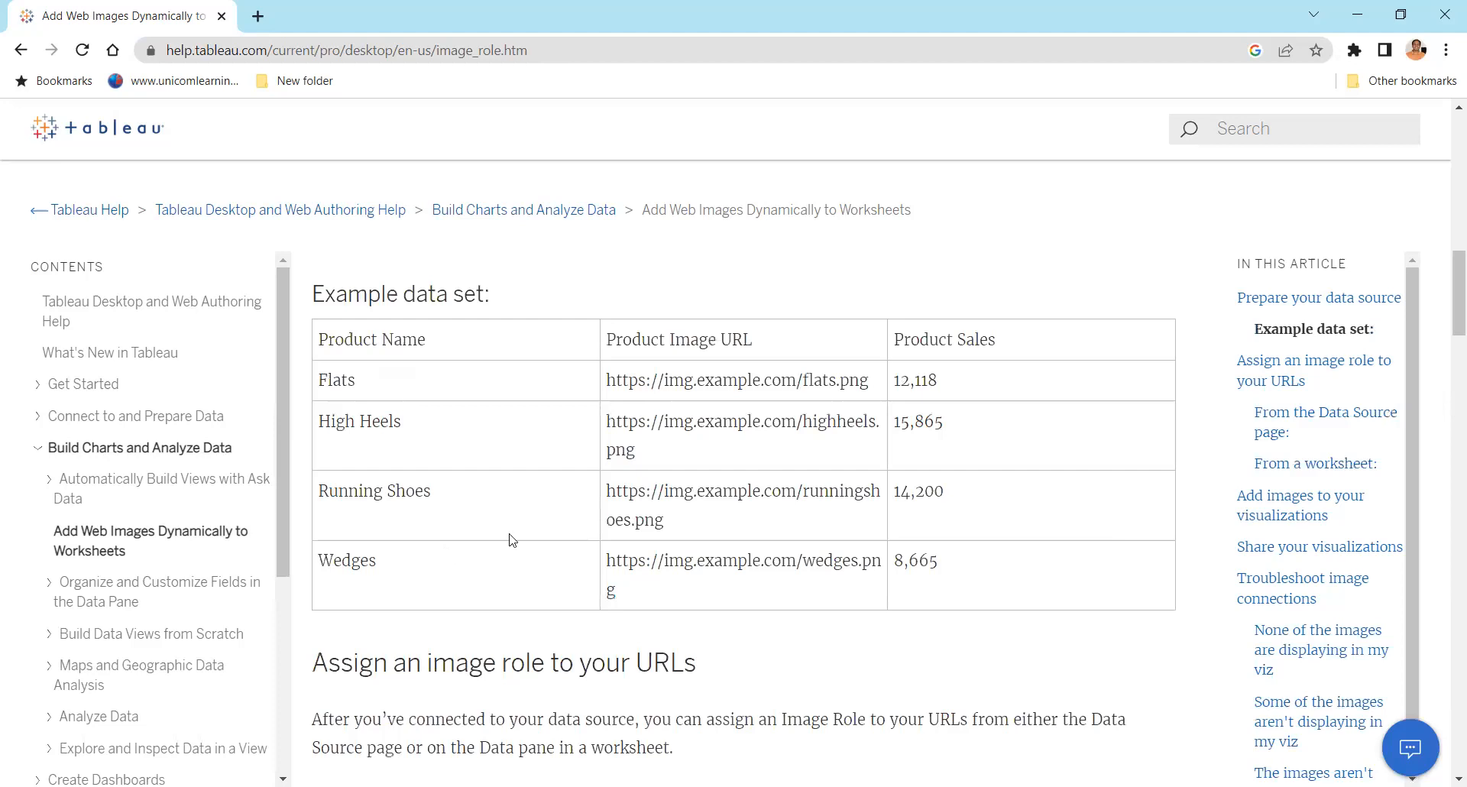
scroll(543, 486, "up", 10)
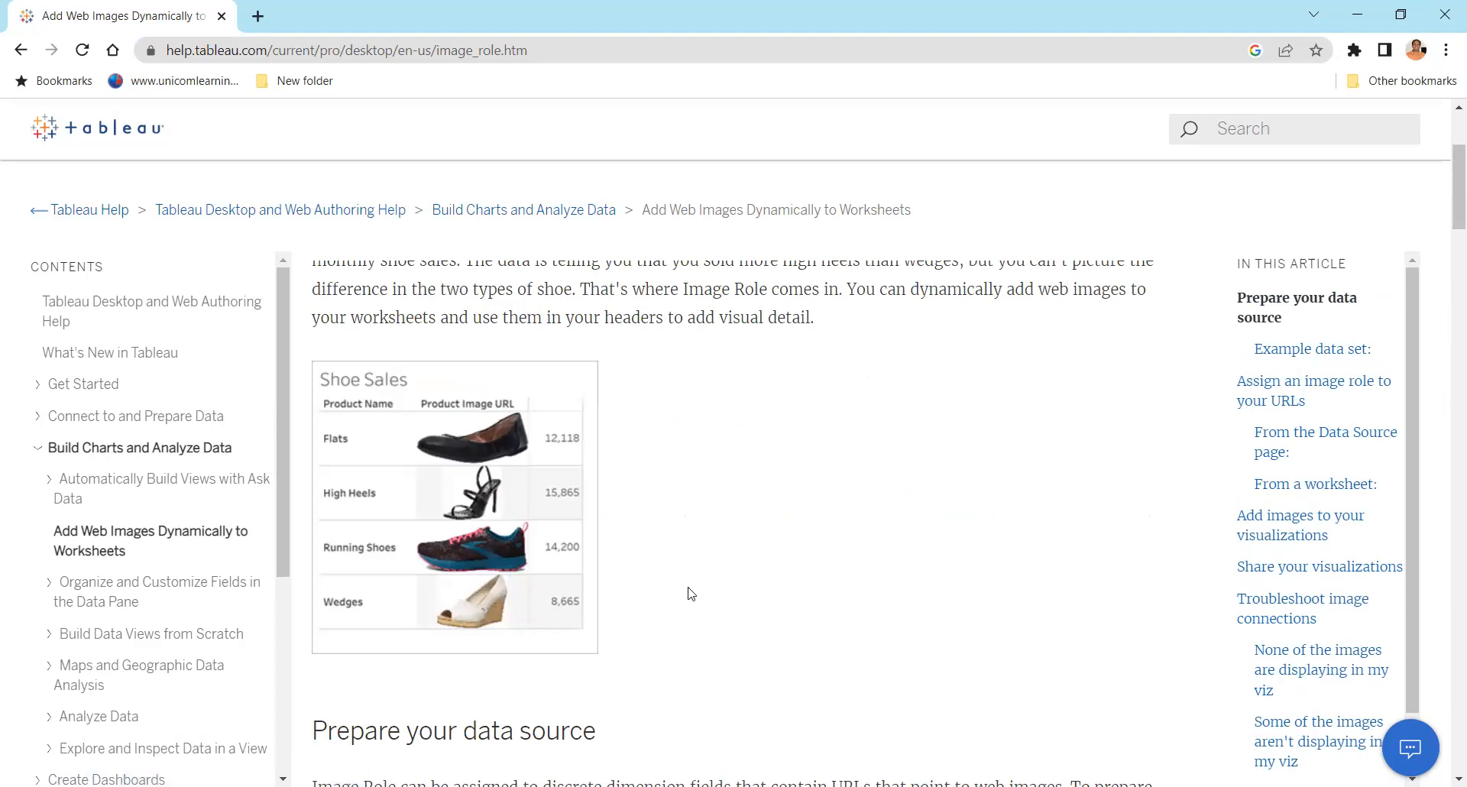
Look over the remaining help contents, open "Build Data Views from Scratch" under Build Charts and Analyze Data, and view its list of topics
key("alt+Tab")
scroll(118, 497, "down", 10)
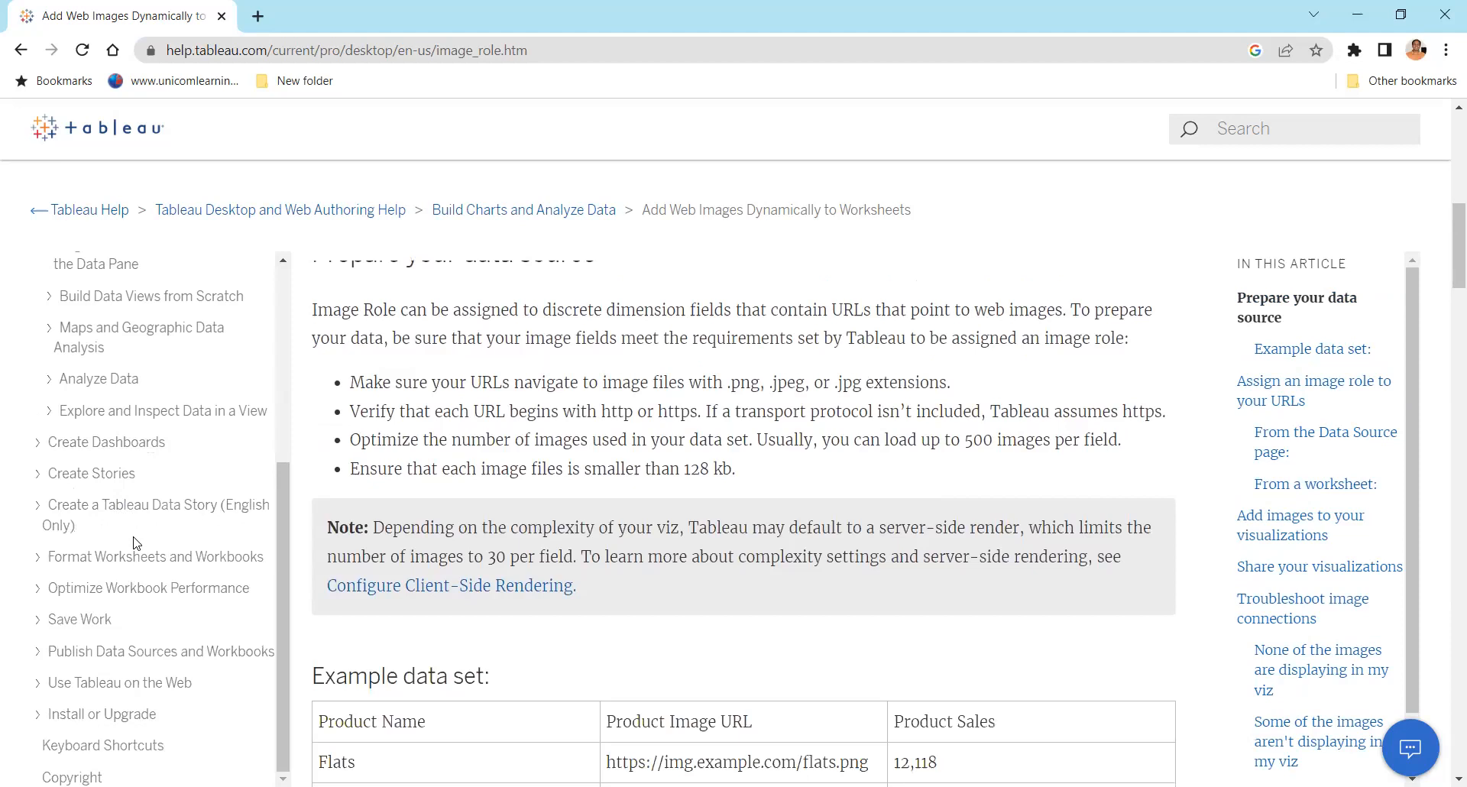
scroll(145, 564, "down", 2)
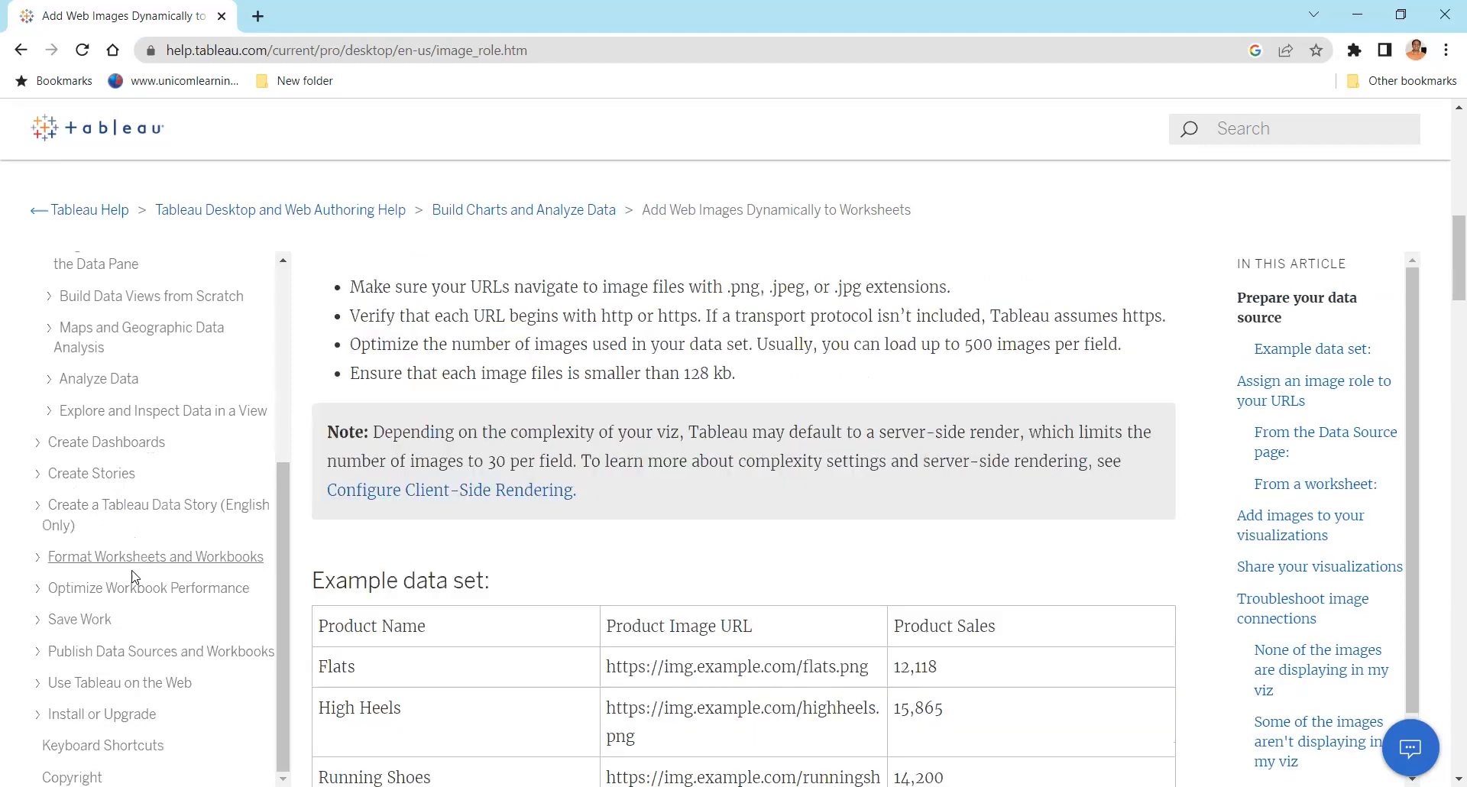
scroll(176, 630, "down", 3)
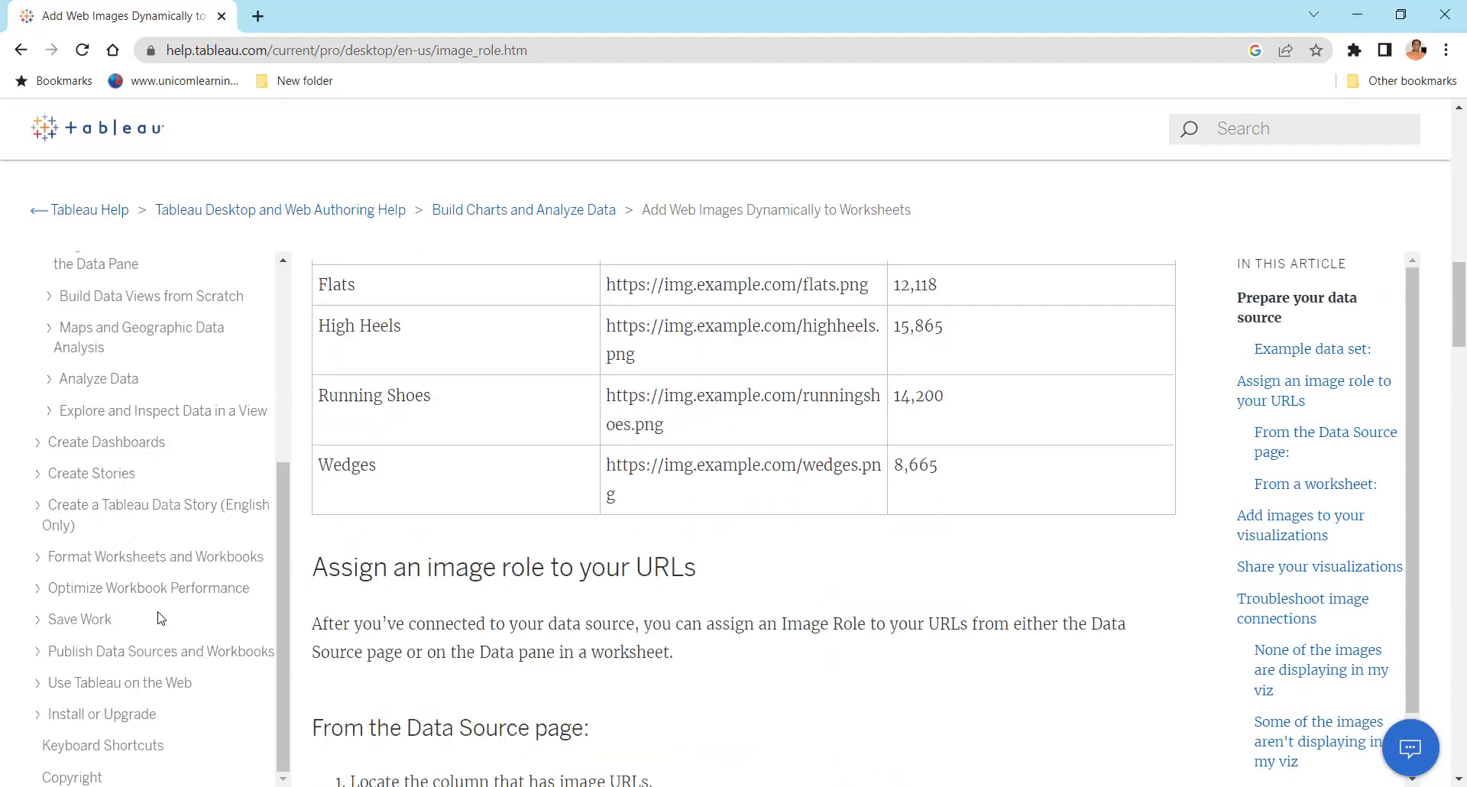
left_click(141, 585)
scroll(367, 529, "down", 10)
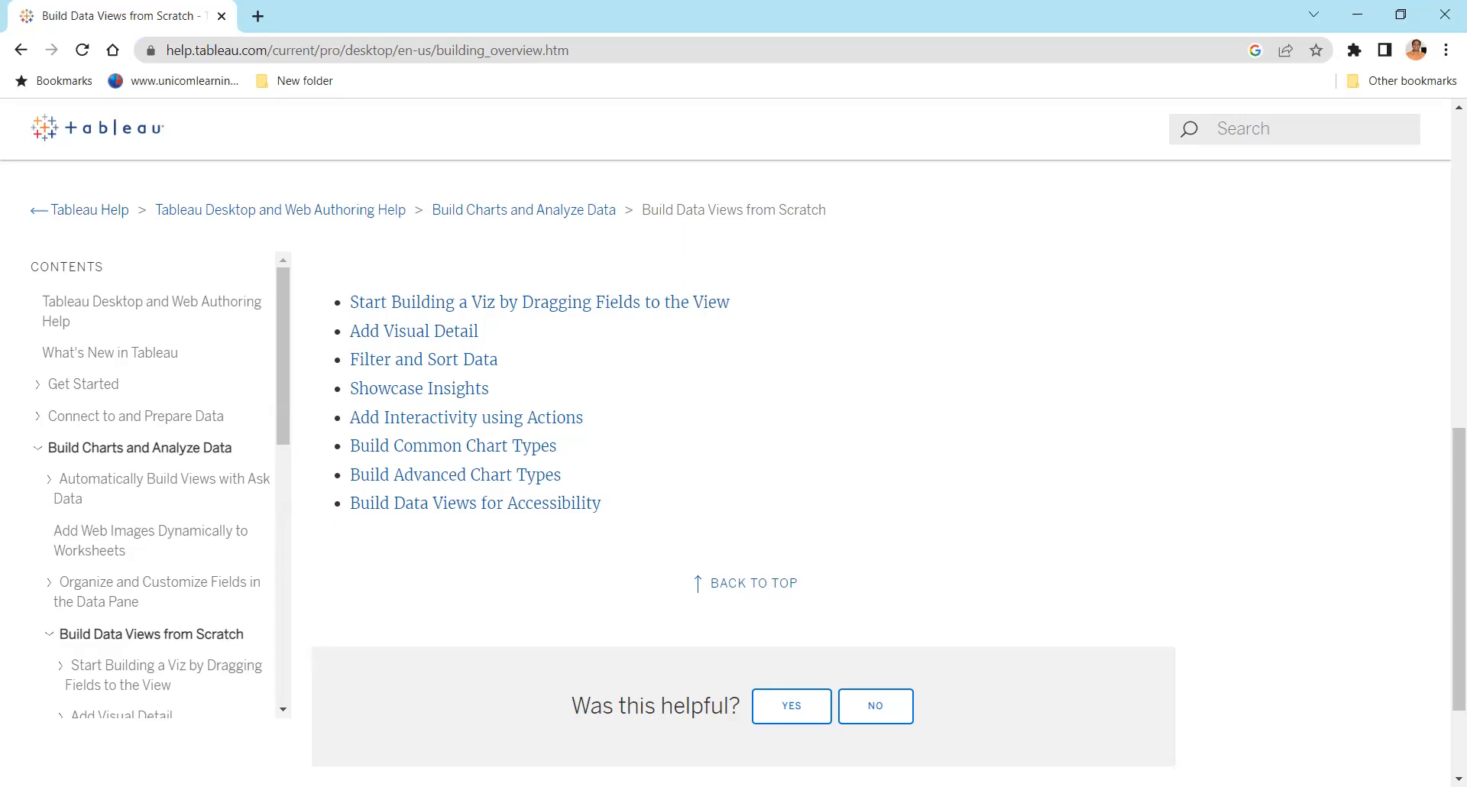
Switch to the Financial_Analysis_1 workbook in Tableau Public and review the Sheet 4 bar chart and the Sheet 5 scatter plot
key("alt+Tab")
key("alt+Tab")
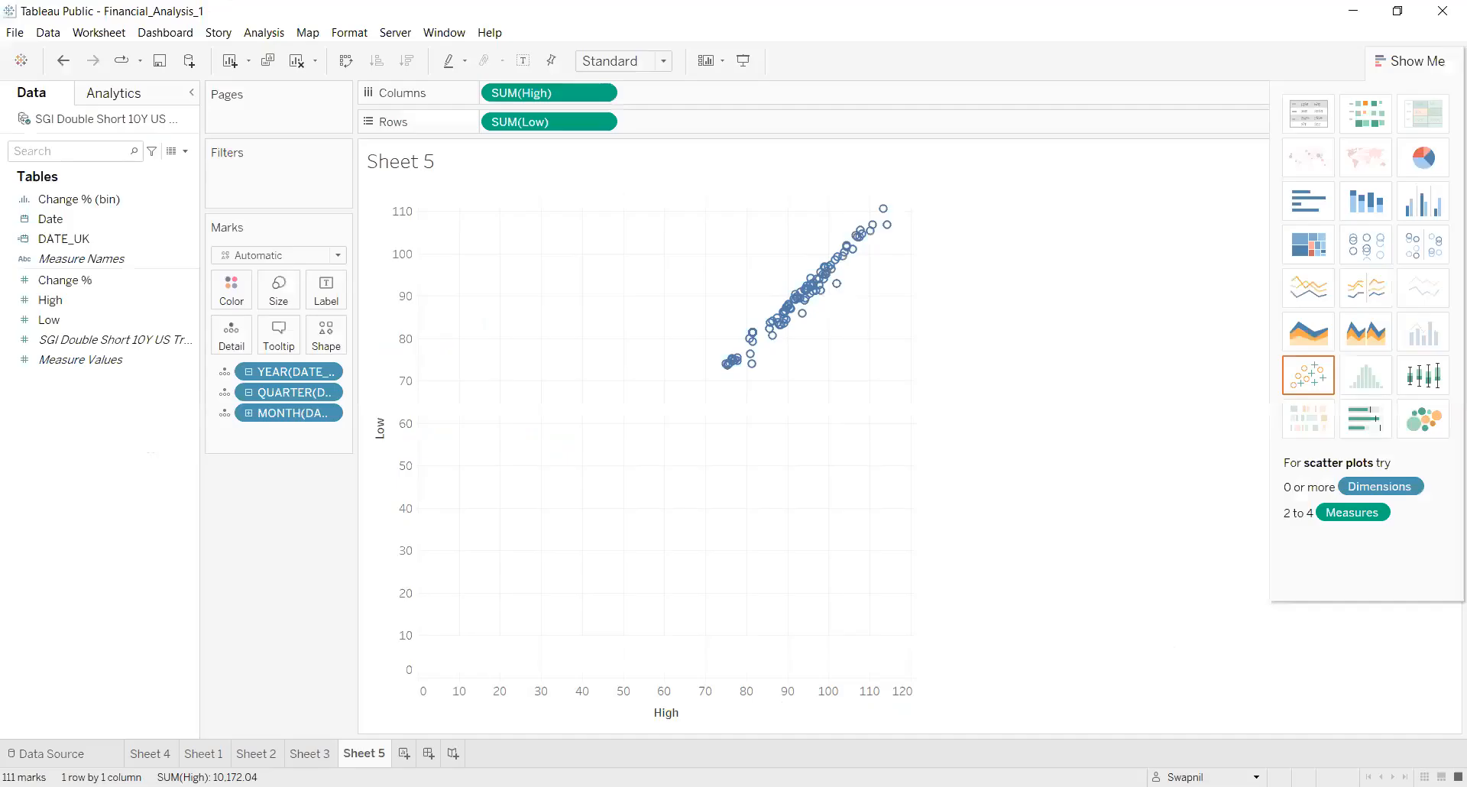
key("alt+Tab")
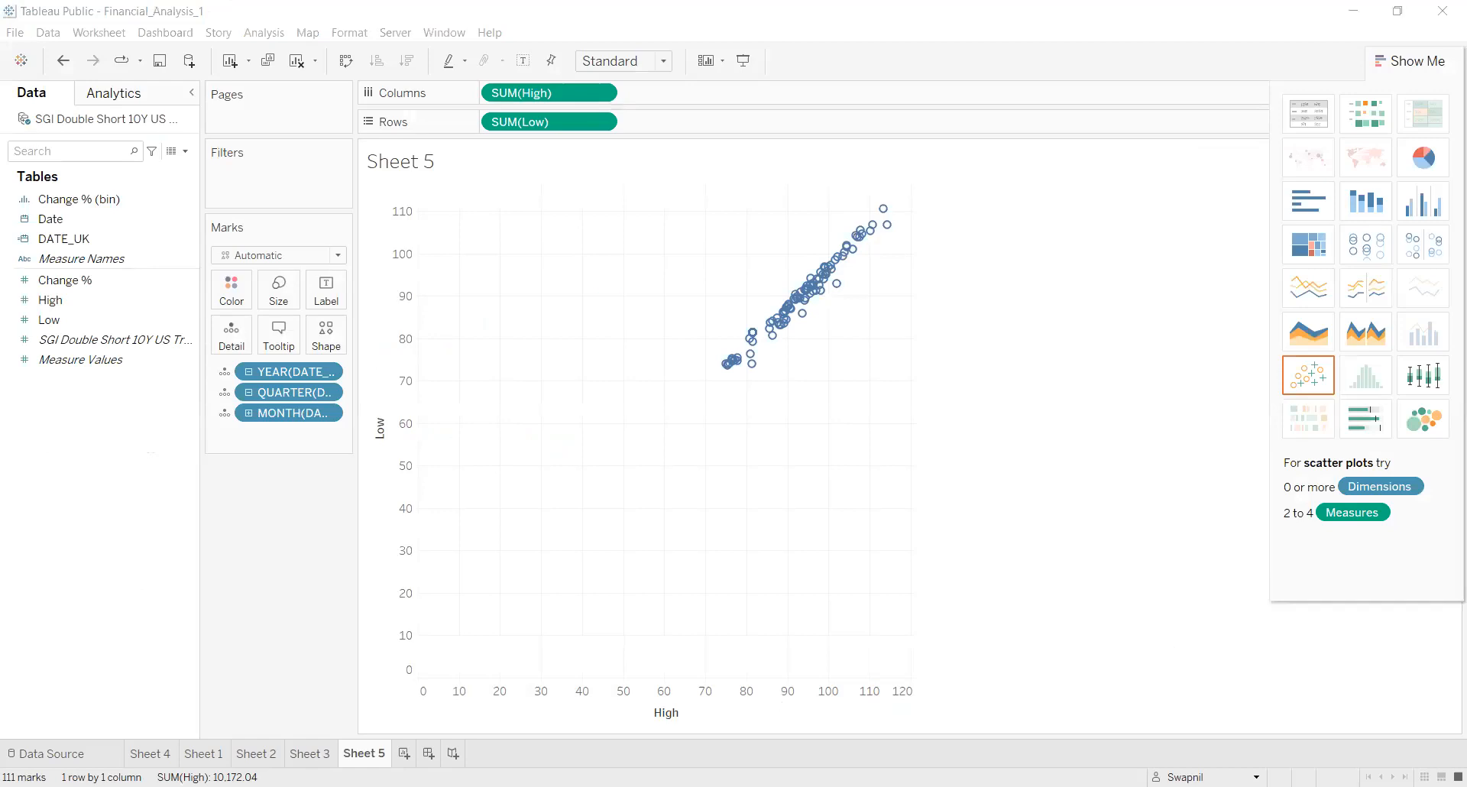
left_click(150, 753)
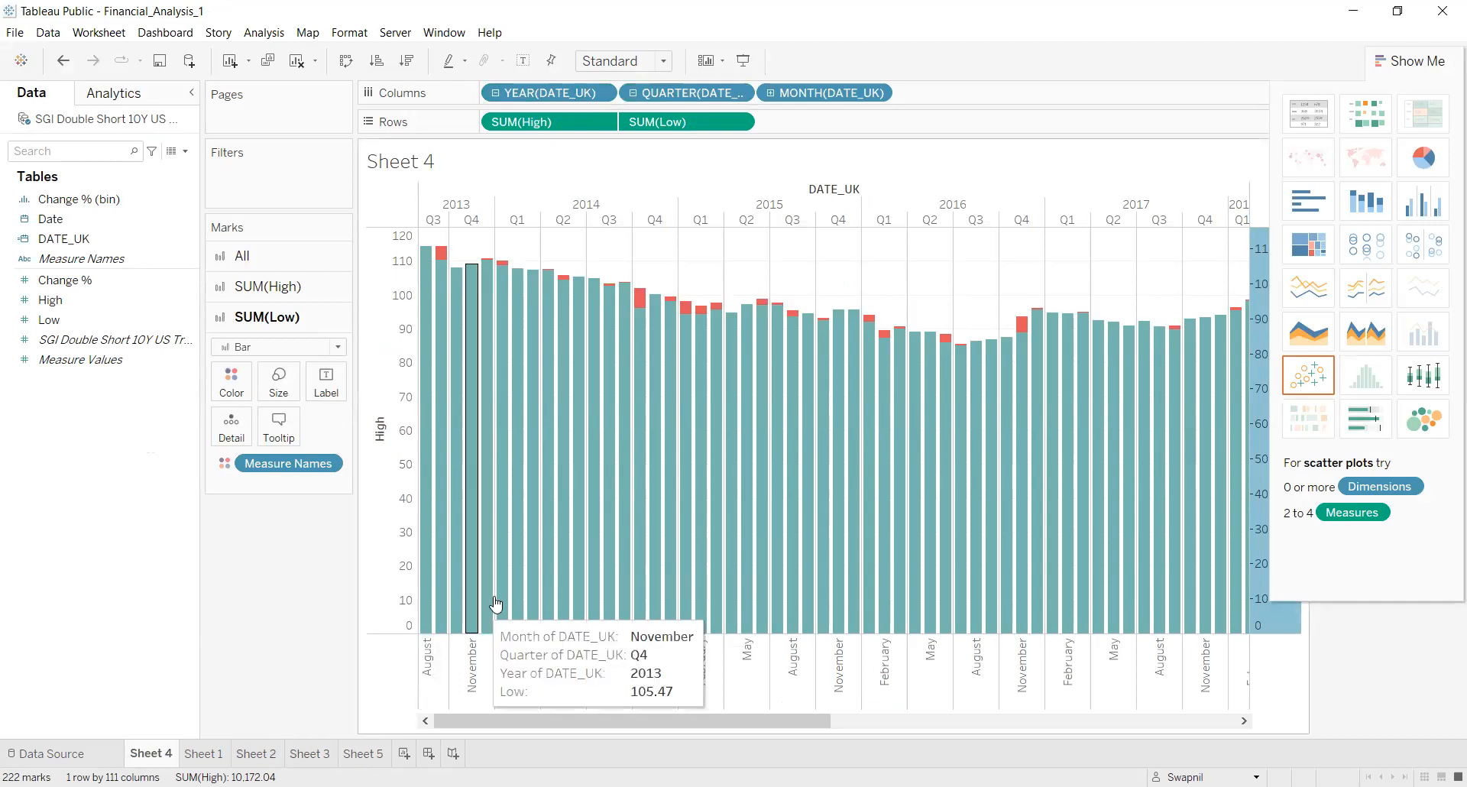
left_click(330, 756)
left_click(363, 753)
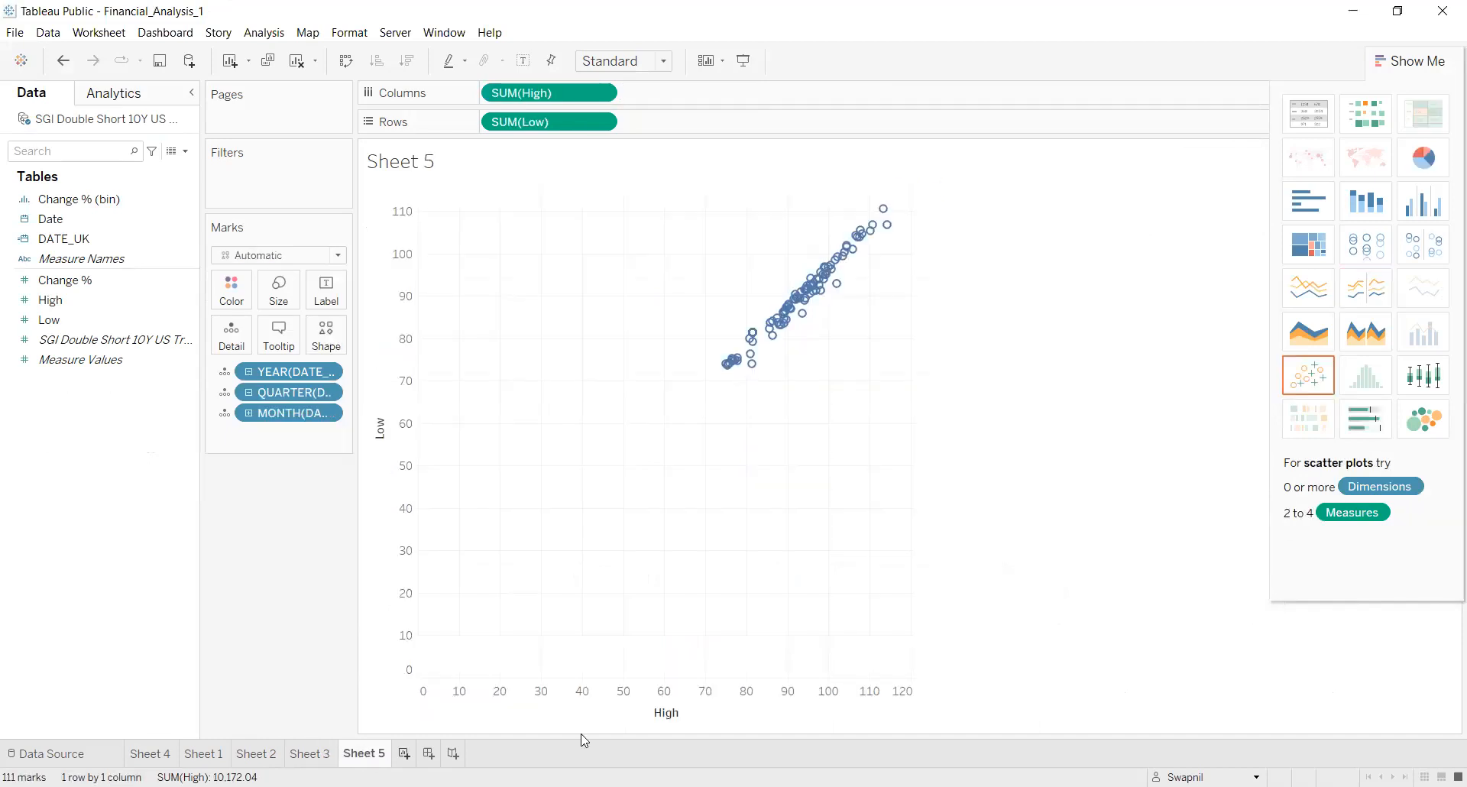